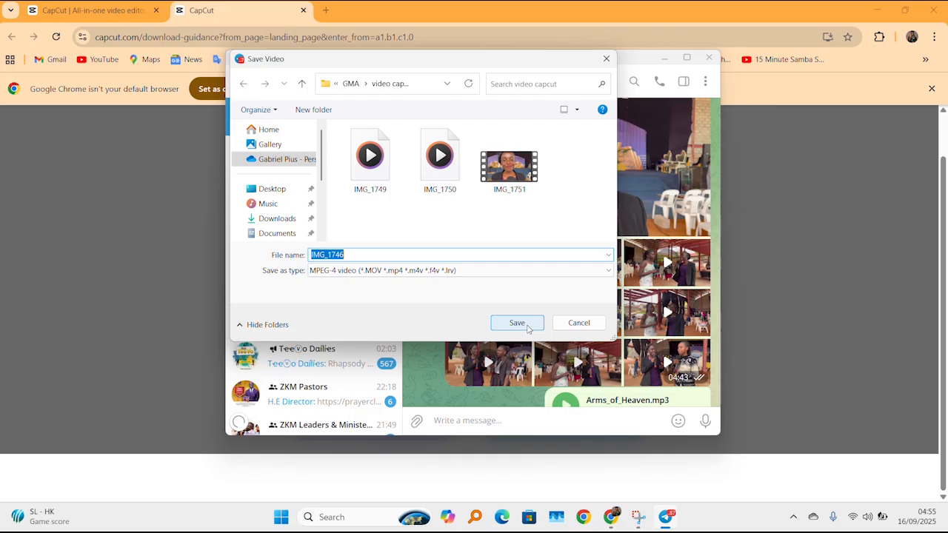
# Save the chat videos IMG_1746, IMG_1743 and IMG_1742 to the video capcut folder in GMA.
pyautogui.click(519, 325)
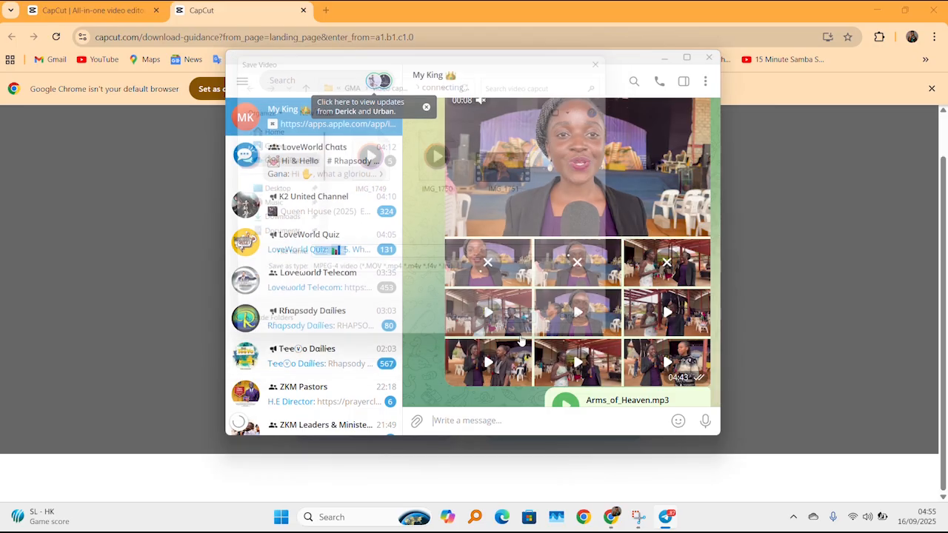
pyautogui.rightClick(509, 186)
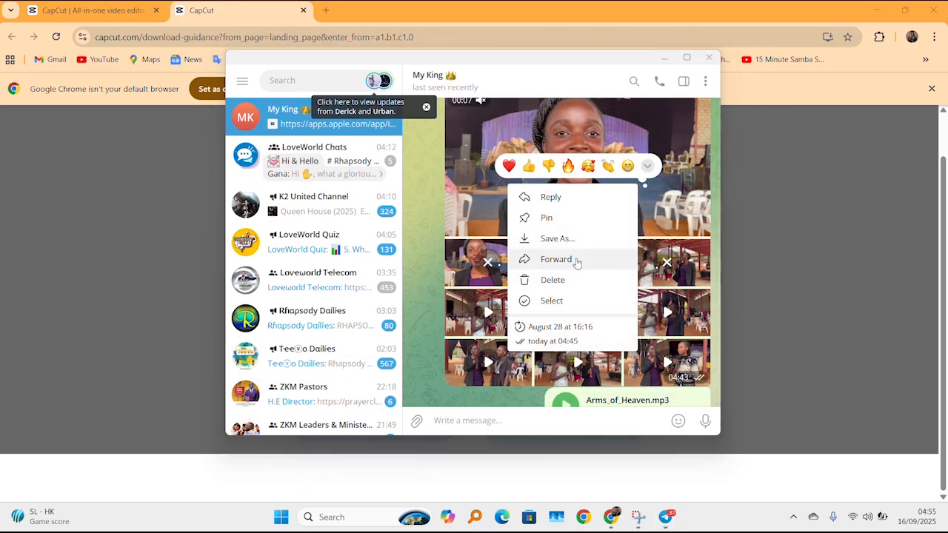
pyautogui.click(569, 244)
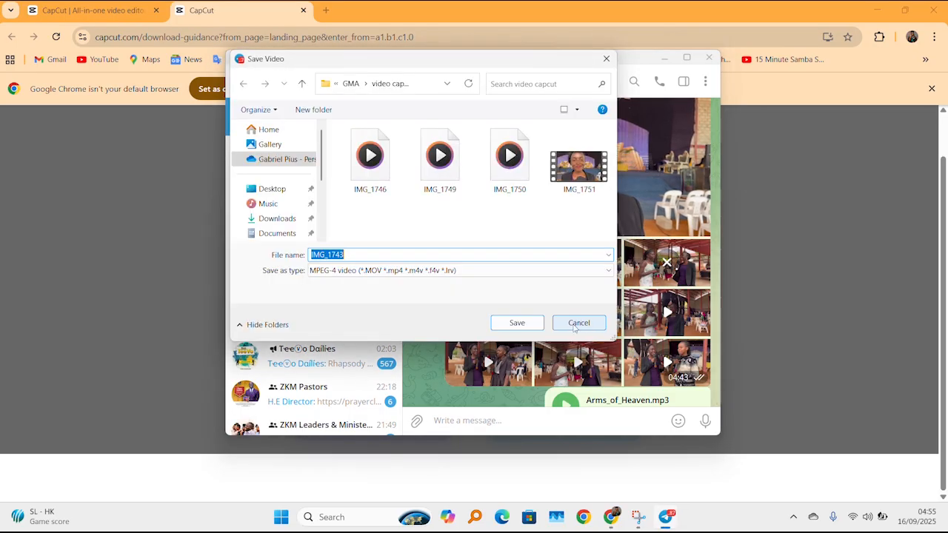
pyautogui.click(517, 323)
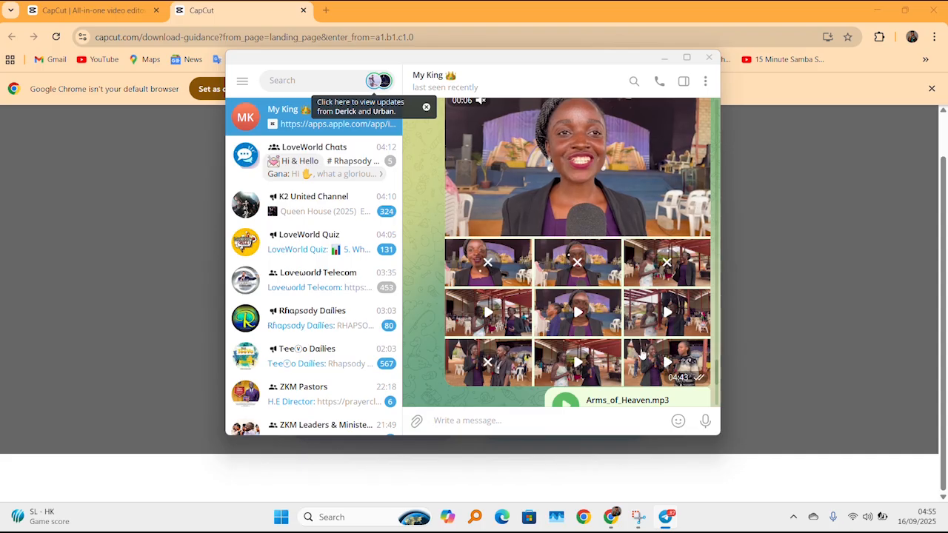
pyautogui.rightClick(642, 356)
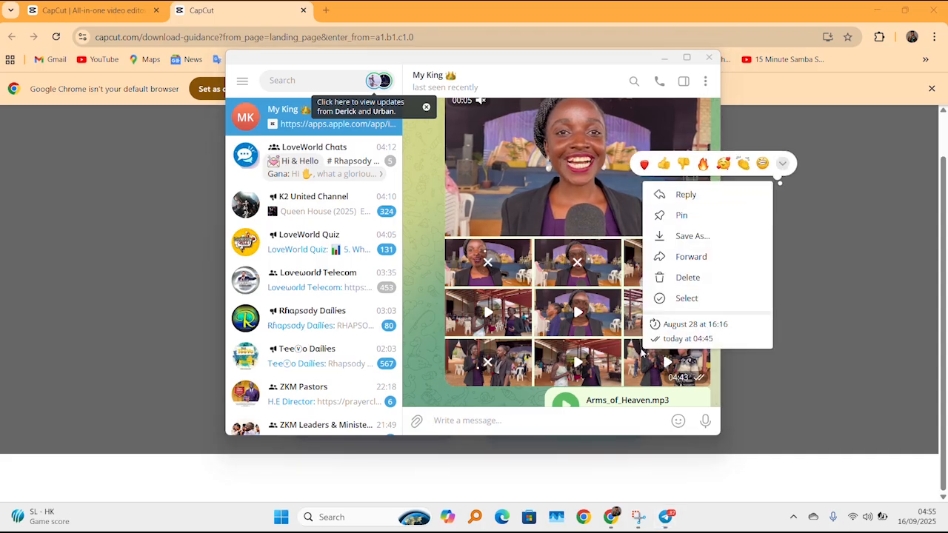
pyautogui.click(693, 235)
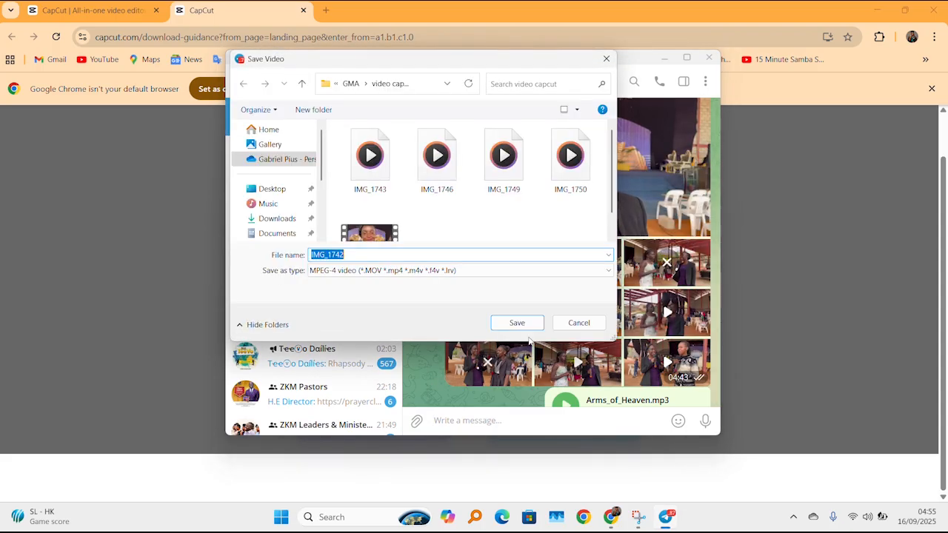
pyautogui.click(516, 323)
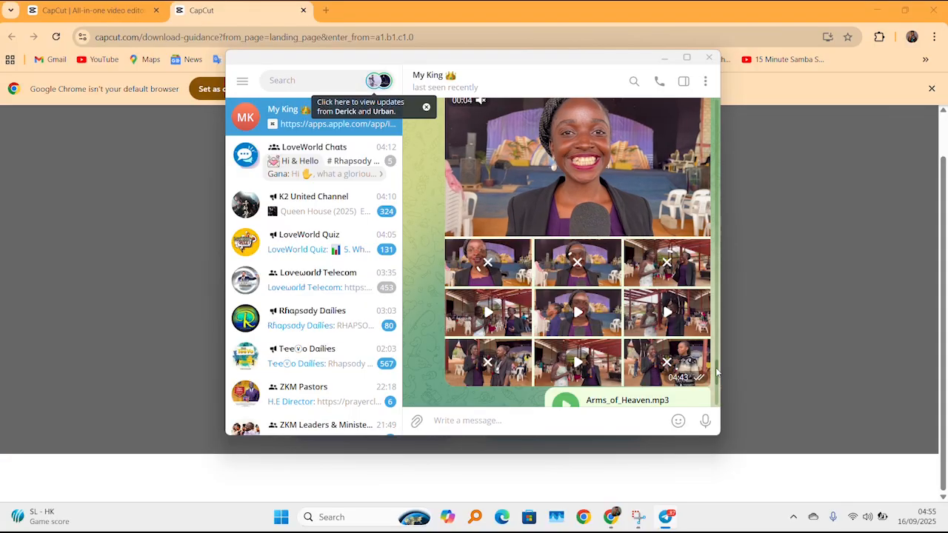
# Show the Arms_of_Heaven.mp3 file from the chat in its folder, and minimise the chat window.
pyautogui.scroll(-3, 716, 374)
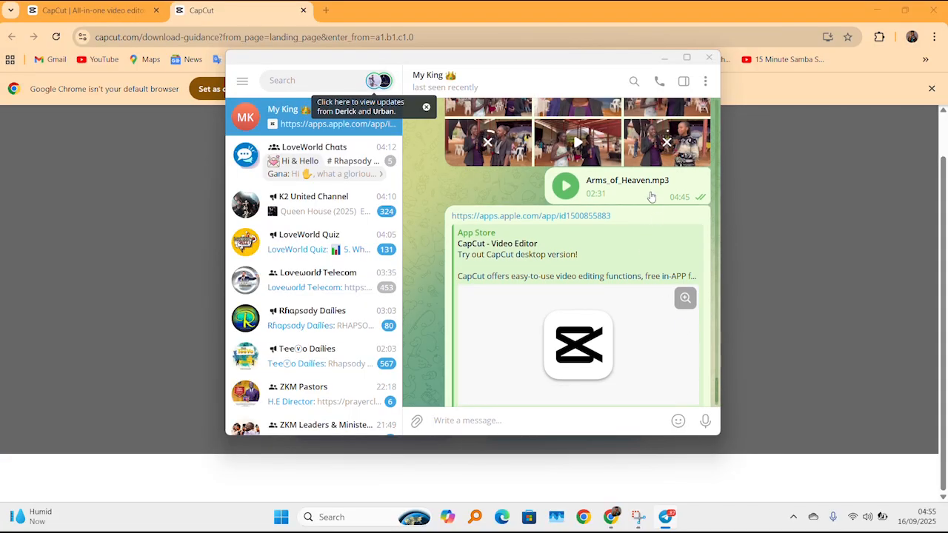
pyautogui.rightClick(651, 196)
pyautogui.moveTo(724, 291)
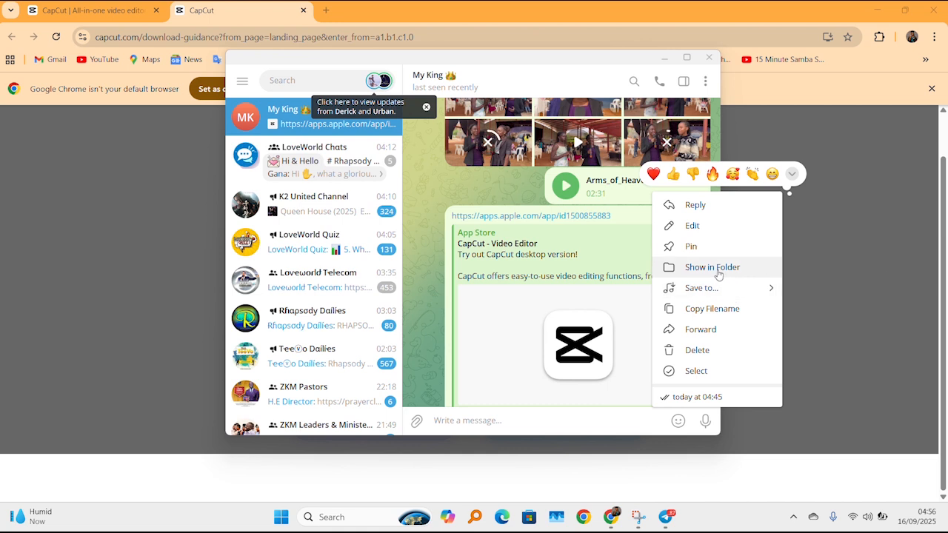
pyautogui.click(718, 271)
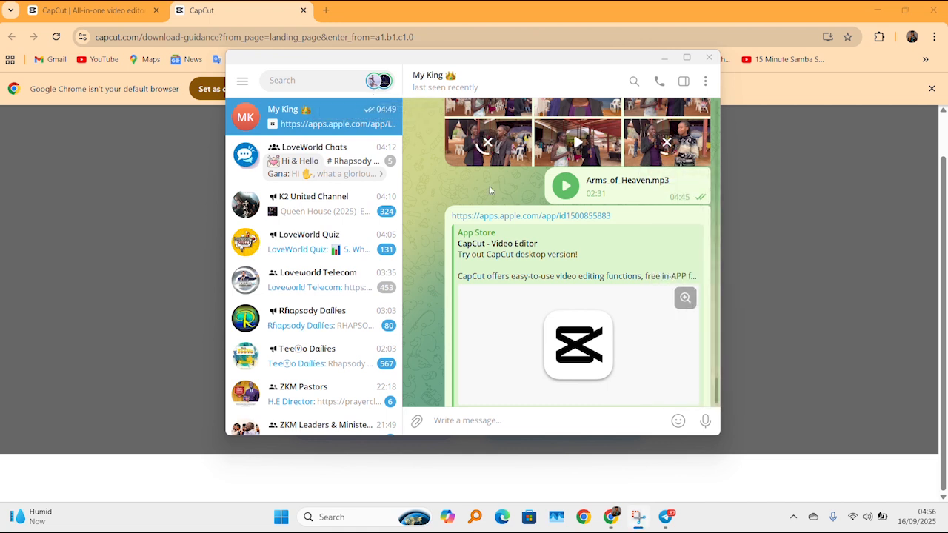
pyautogui.click(664, 57)
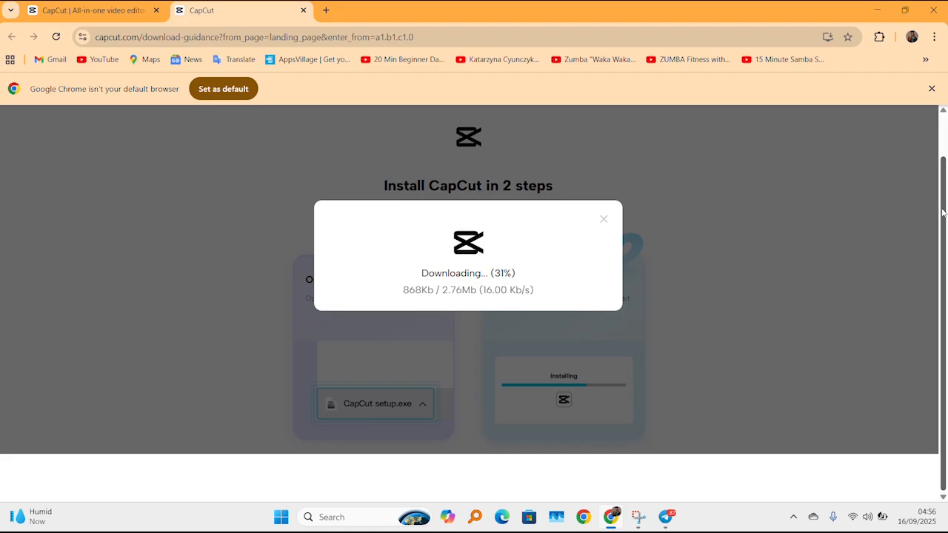
# Duplicate the CapCut download page to restart the installer download.
pyautogui.moveTo(945, 212); pyautogui.dragTo(939, 241)
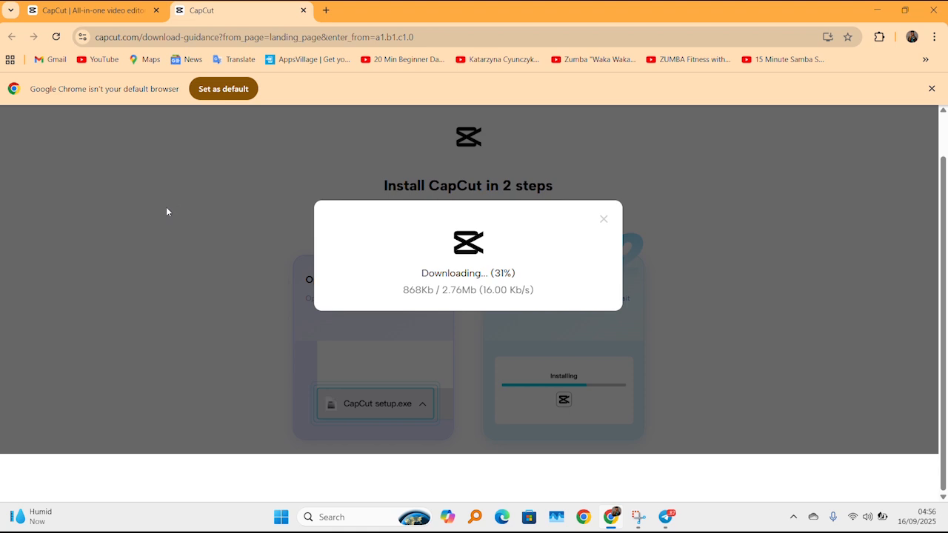
pyautogui.rightClick(227, 15)
pyautogui.click(305, 123)
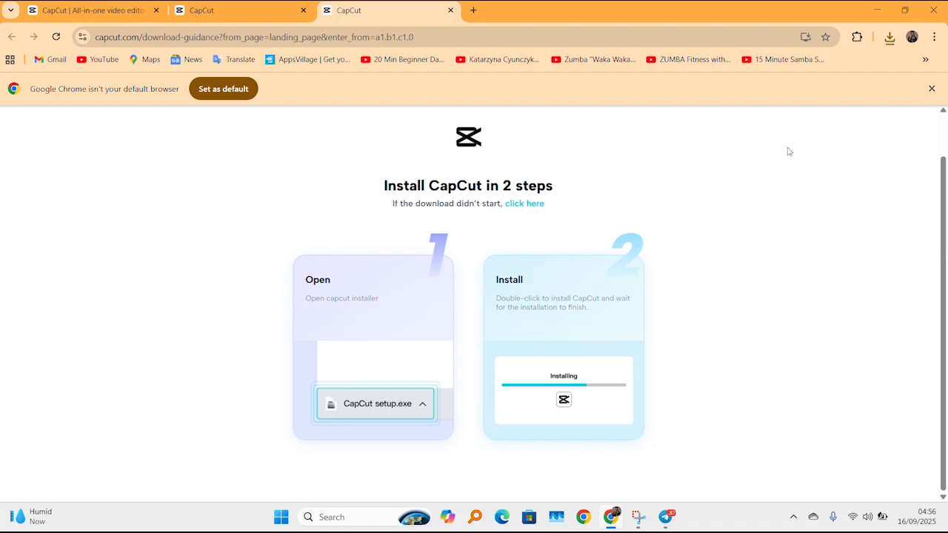
# Show the downloaded CapCut installer in the Downloads folder and run it as administrator.
pyautogui.click(892, 39)
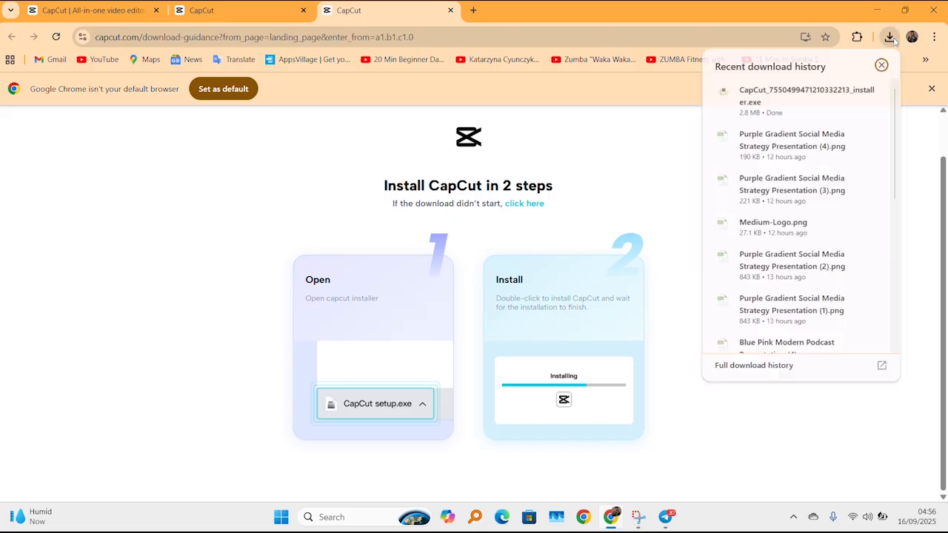
pyautogui.click(846, 91)
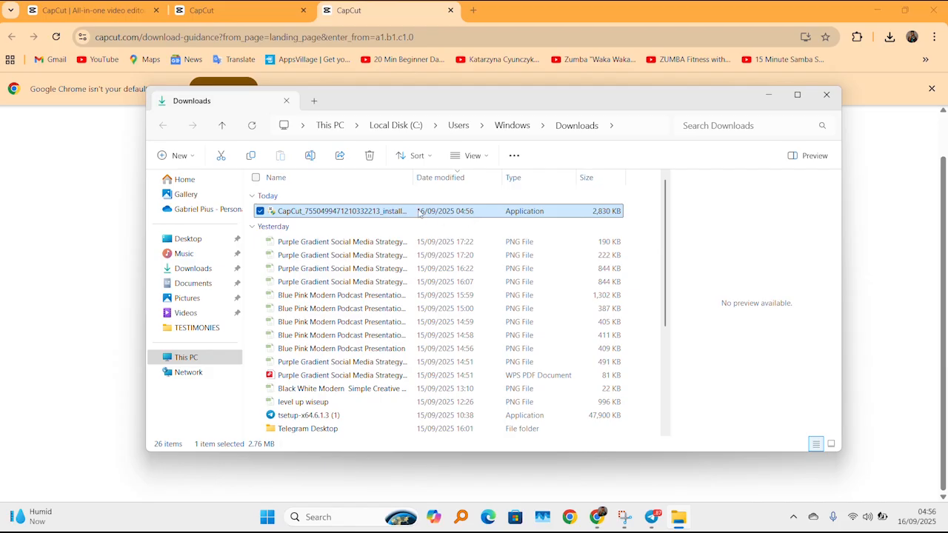
pyautogui.rightClick(419, 213)
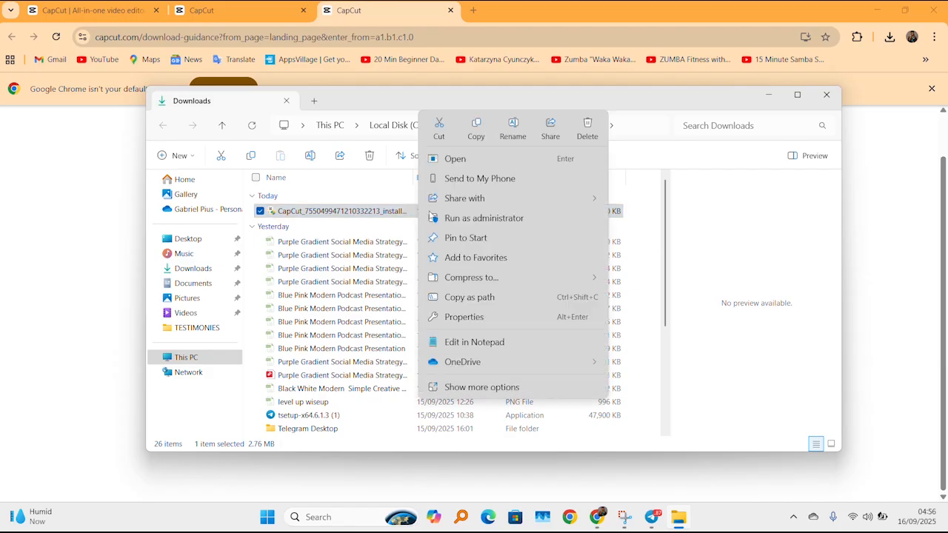
pyautogui.click(495, 218)
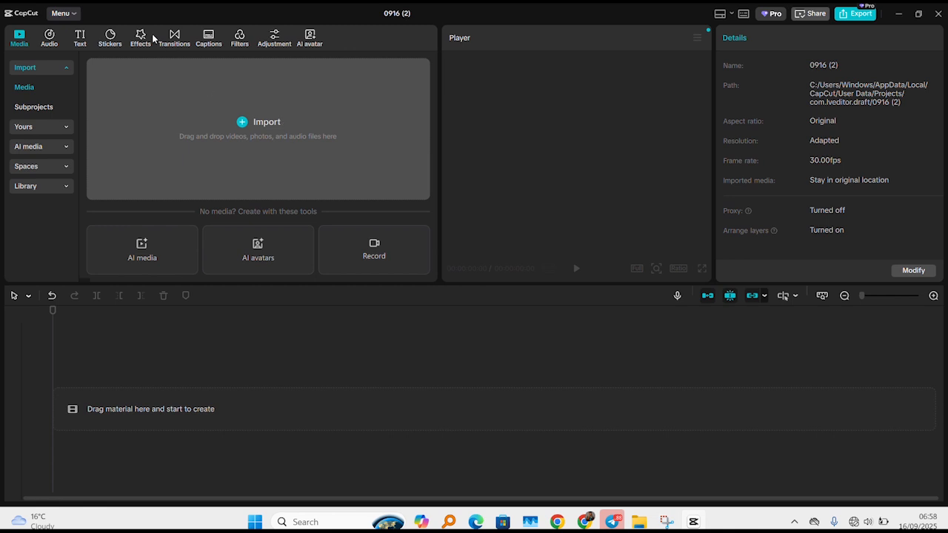
pyautogui.click(75, 16)
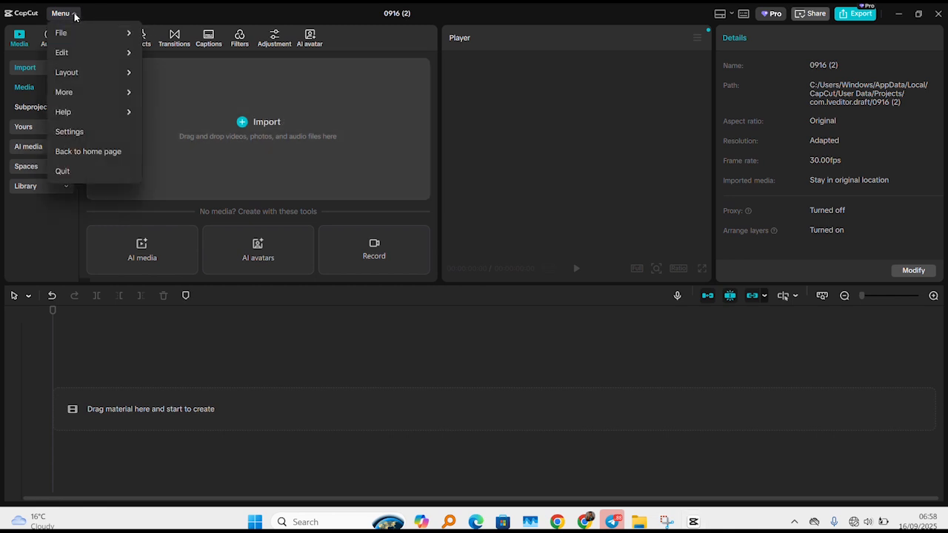
pyautogui.moveTo(126, 41)
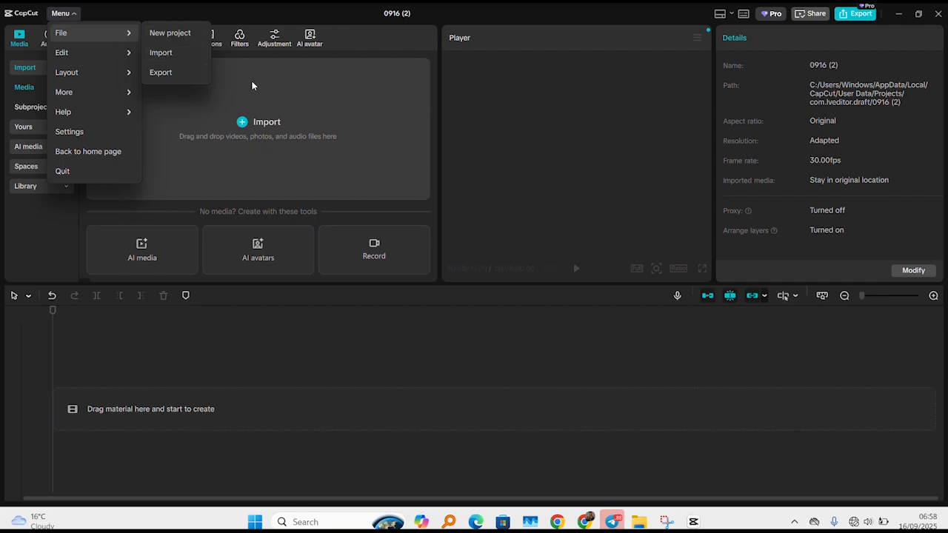
pyautogui.click(462, 109)
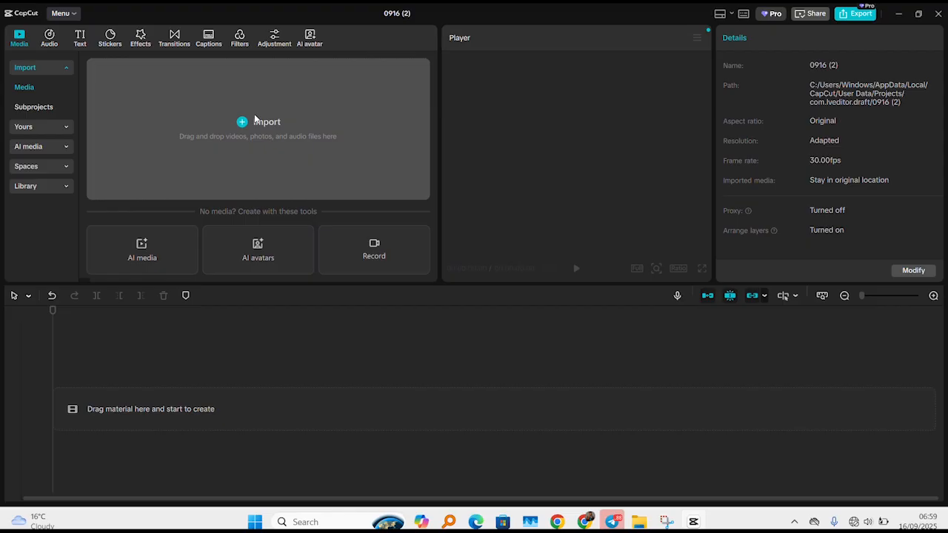
pyautogui.click(76, 15)
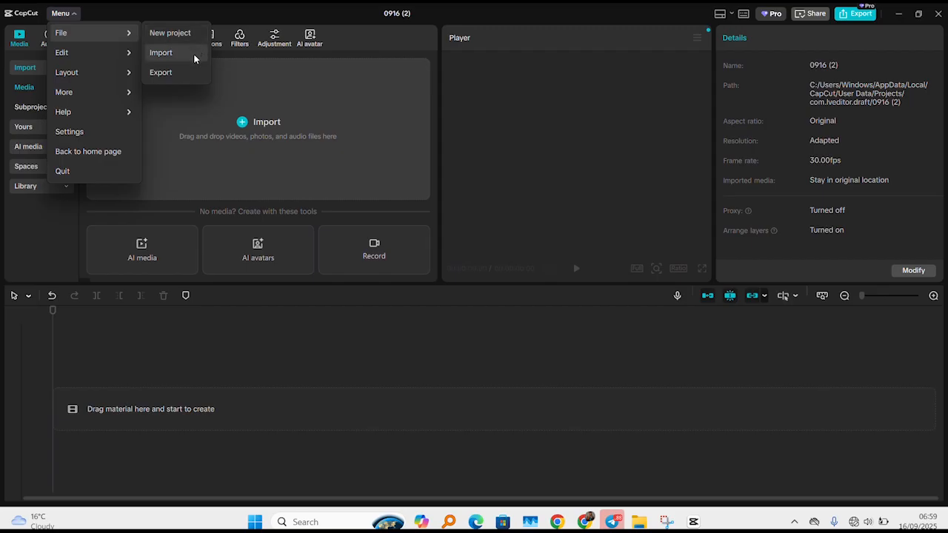
pyautogui.click(252, 132)
# Import the videos IMG_1749, IMG_1750 and IMG_1751 from the video capcut folder in GMA into the project media.
pyautogui.click(242, 121)
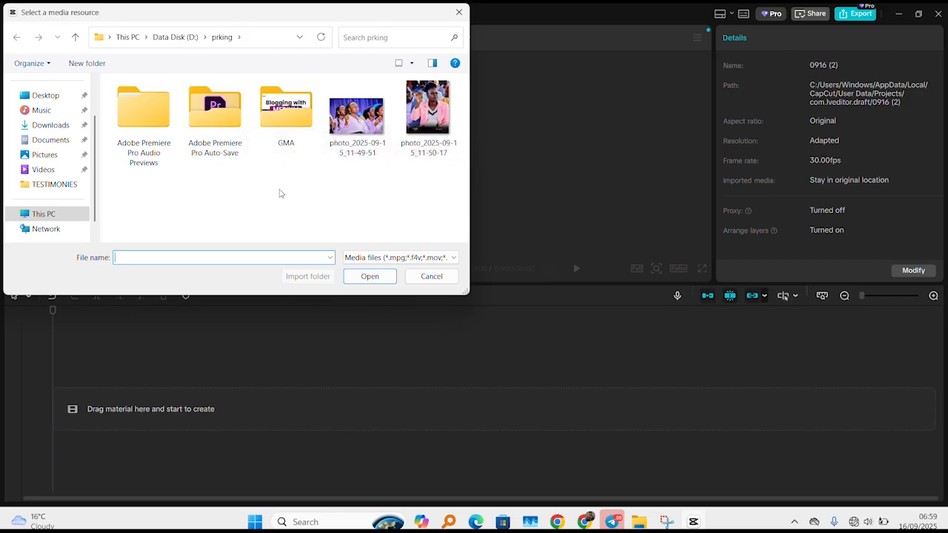
pyautogui.doubleClick(287, 130)
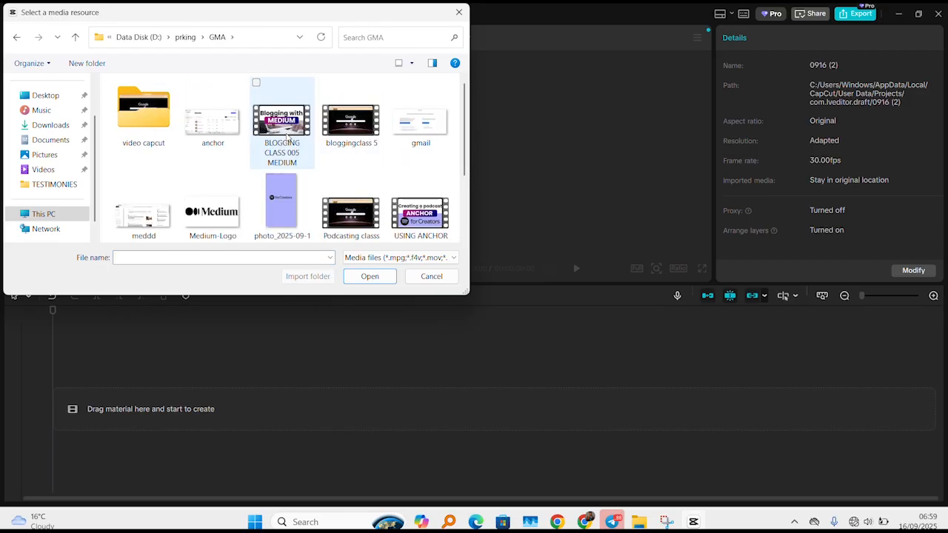
pyautogui.doubleClick(144, 115)
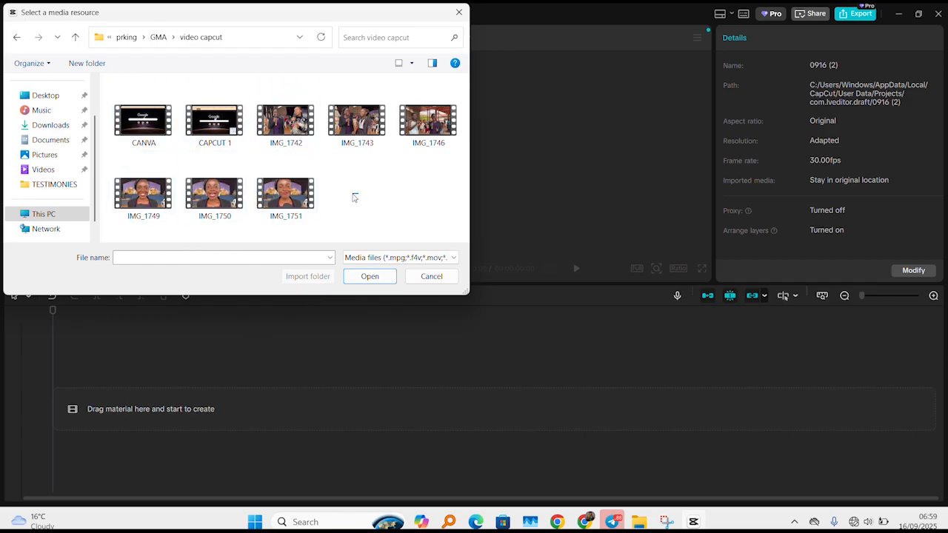
pyautogui.moveTo(354, 198); pyautogui.dragTo(131, 216)
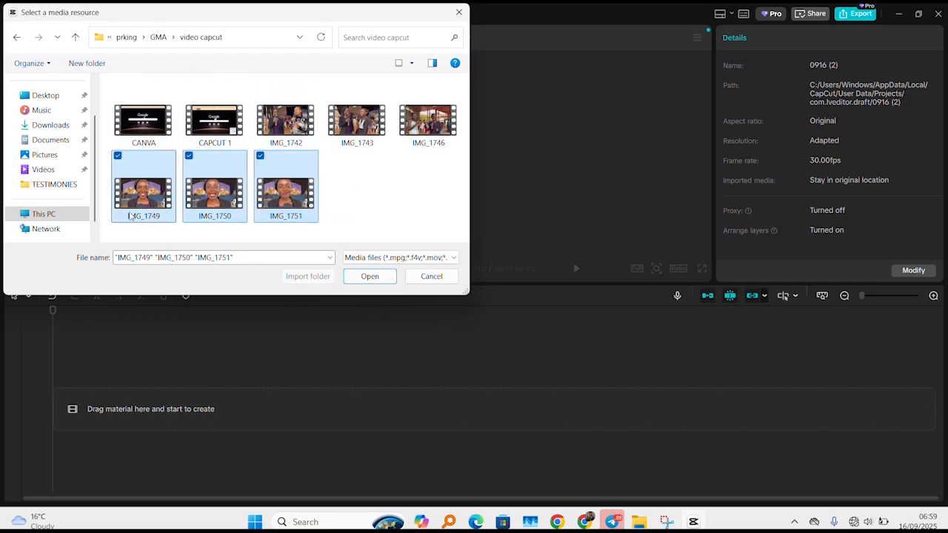
pyautogui.click(367, 279)
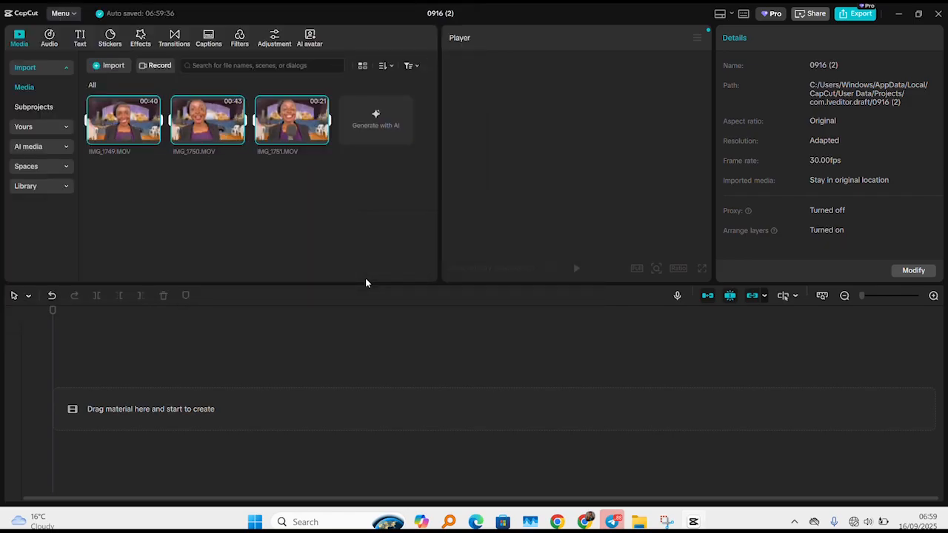
pyautogui.click(270, 183)
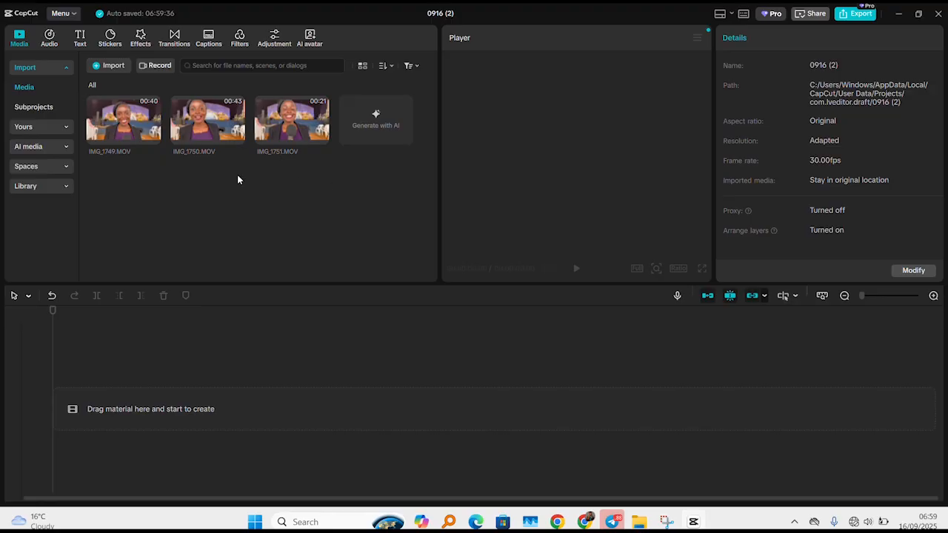
# Import the image photo_2025-09-15_11-49-51 from the prking folder into the project media.
pyautogui.click(111, 66)
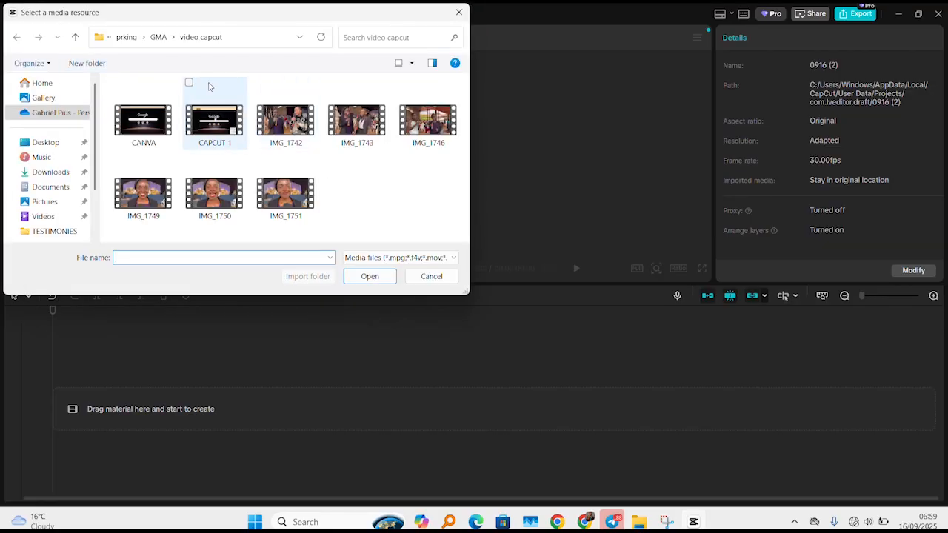
pyautogui.click(159, 37)
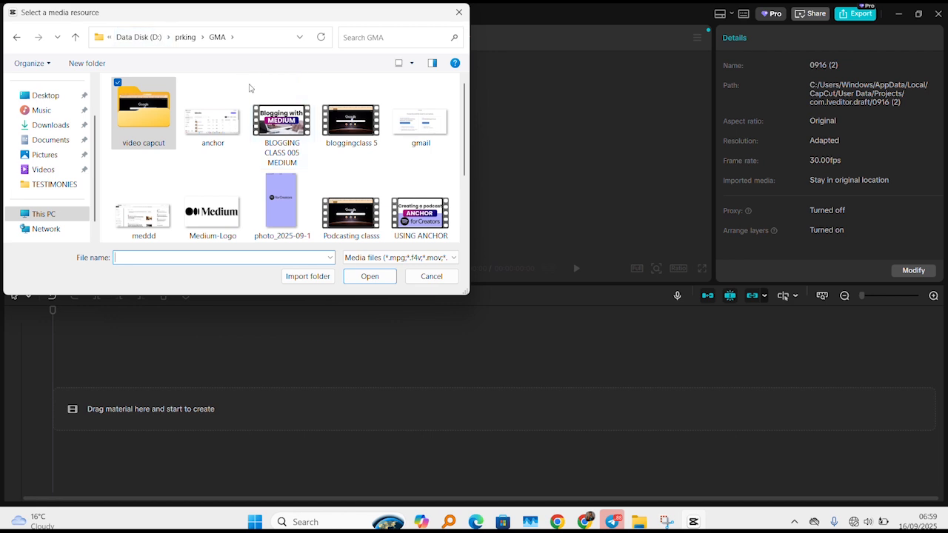
pyautogui.click(192, 41)
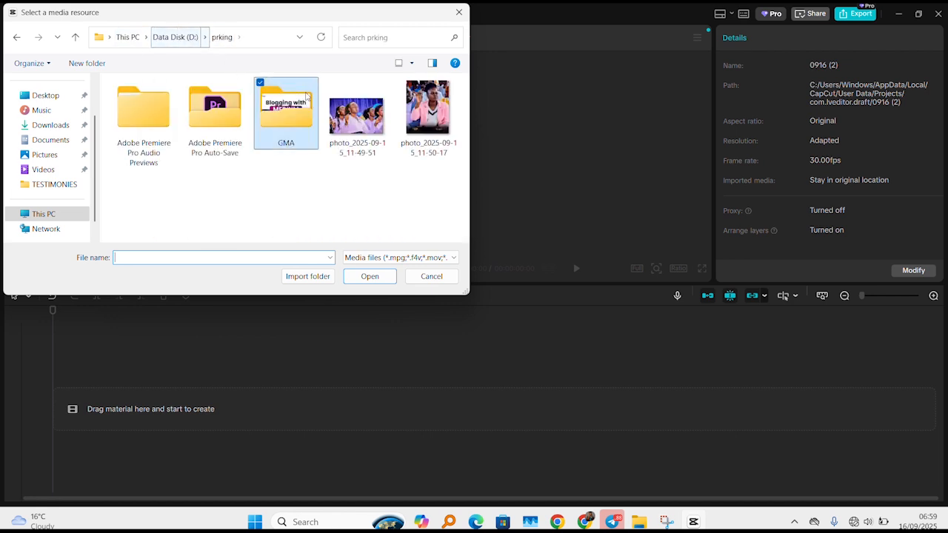
pyautogui.click(380, 112)
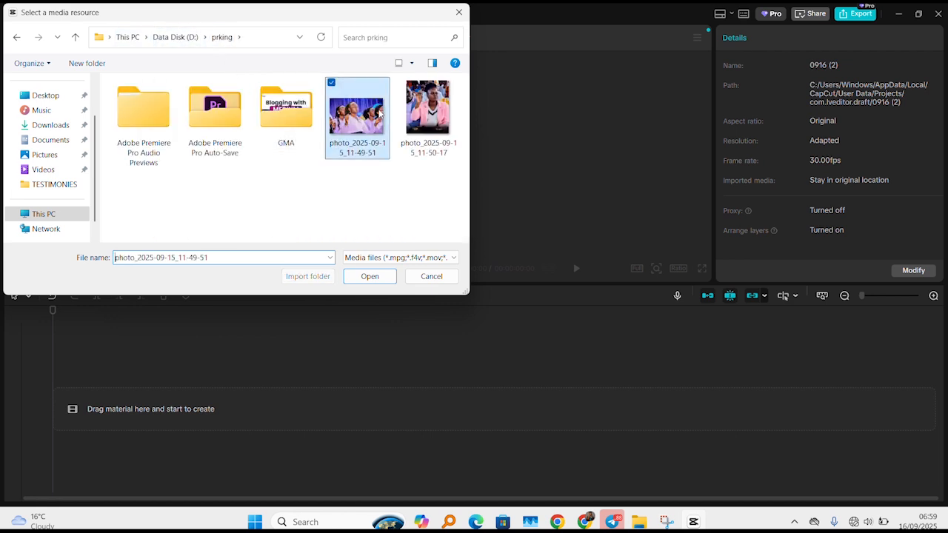
pyautogui.click(381, 277)
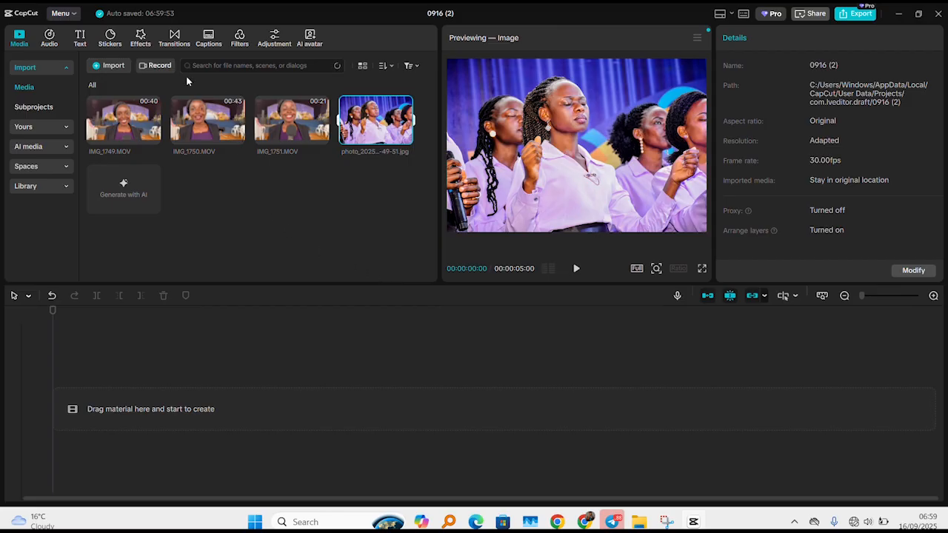
# Import the audio file Arms_of_Heaven from the Telegram Desktop folder in Downloads into the project media.
pyautogui.click(104, 67)
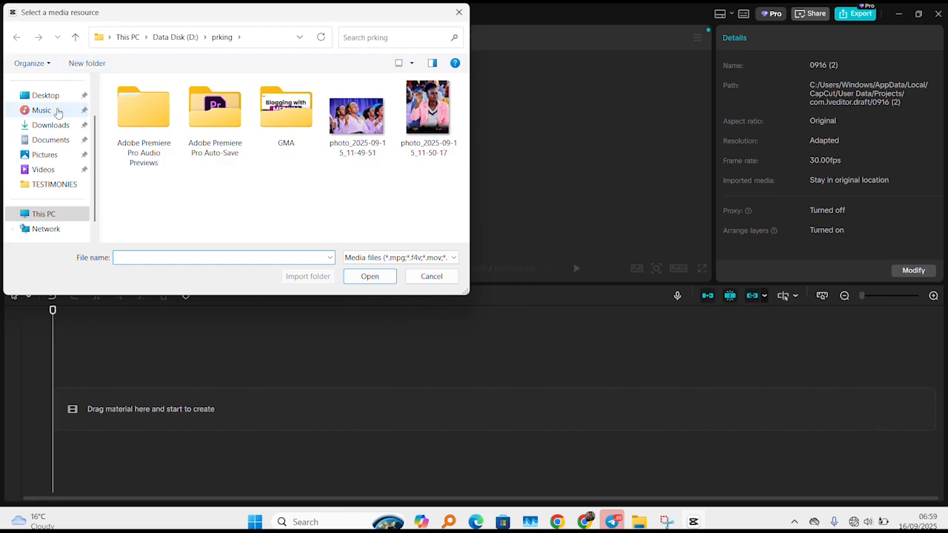
pyautogui.click(47, 125)
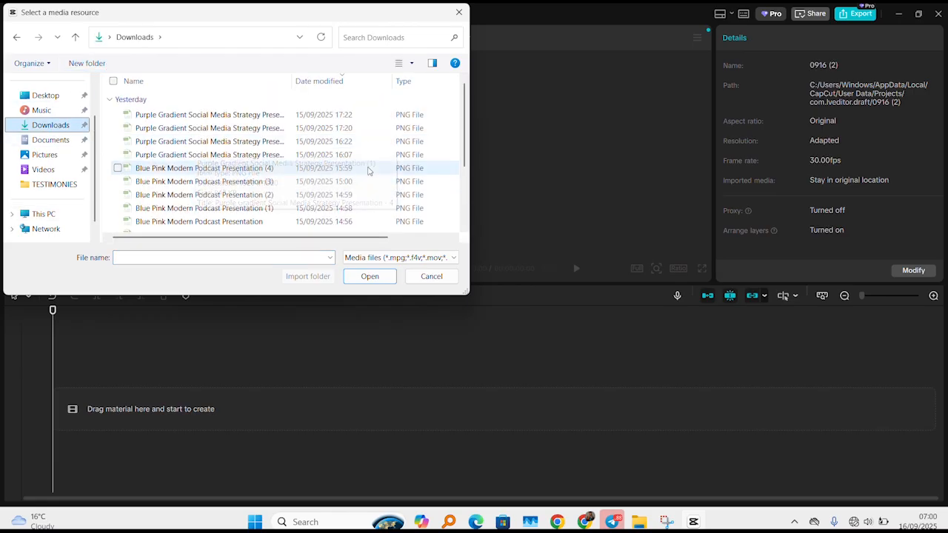
pyautogui.moveTo(464, 155); pyautogui.dragTo(464, 194)
pyautogui.doubleClick(163, 187)
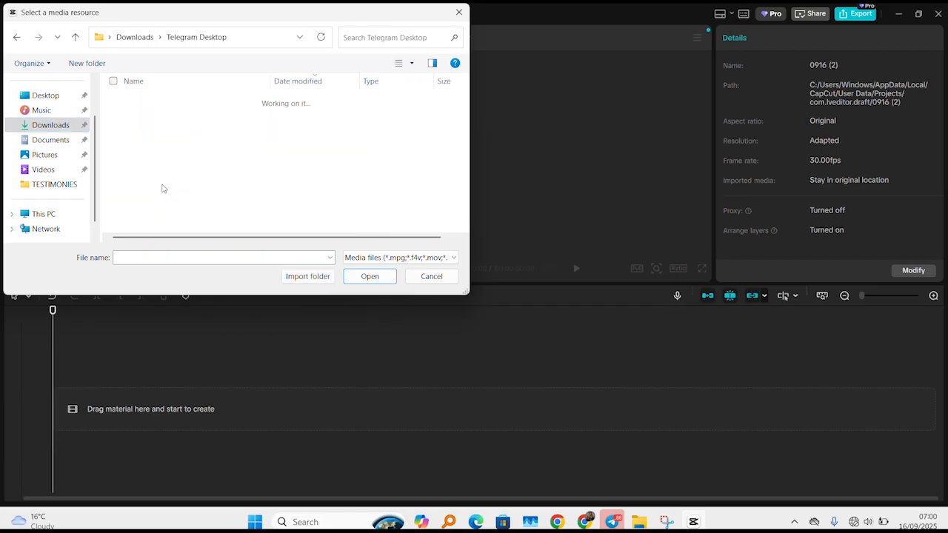
pyautogui.click(178, 114)
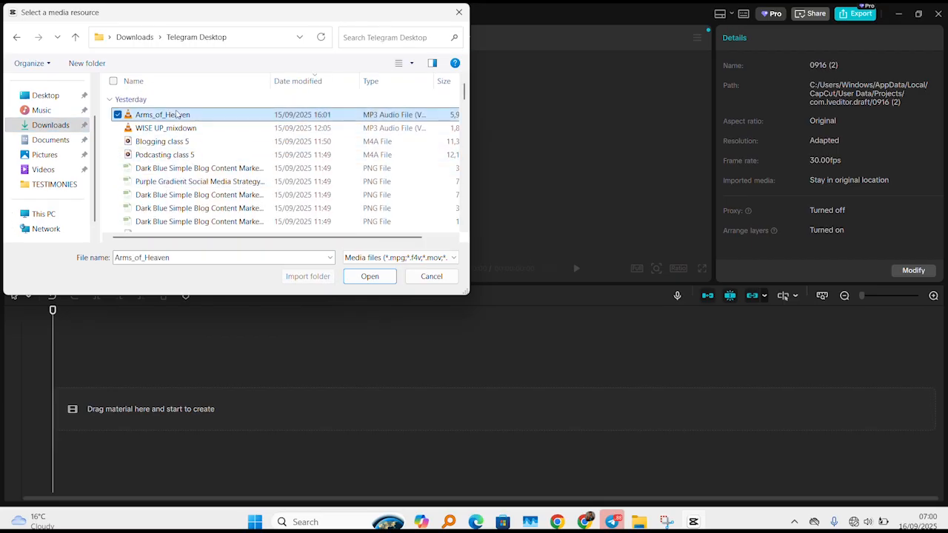
pyautogui.click(370, 277)
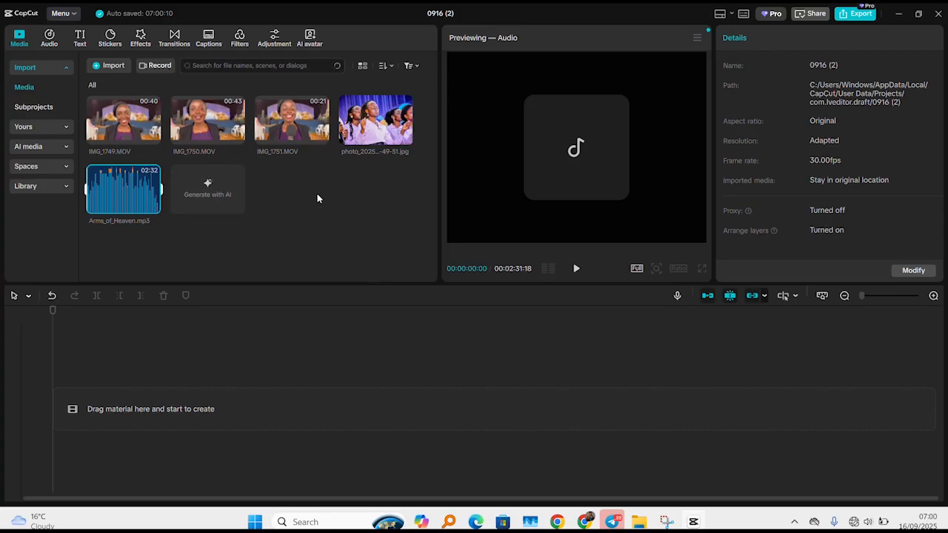
# Preview the imported IMG_1749 and IMG_1750 videos, the photo and the Arms_of_Heaven audio in the player.
pyautogui.click(148, 126)
pyautogui.press('space')
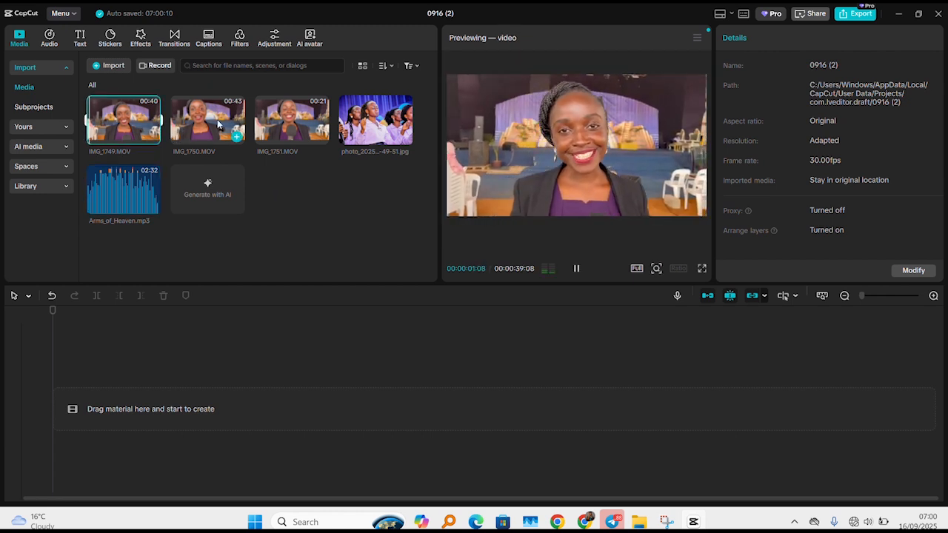
pyautogui.click(216, 120)
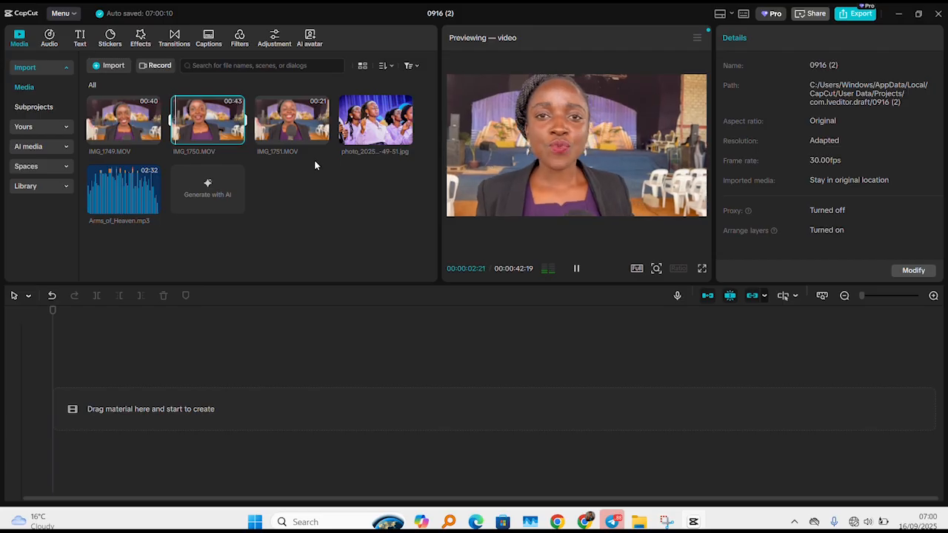
pyautogui.click(375, 132)
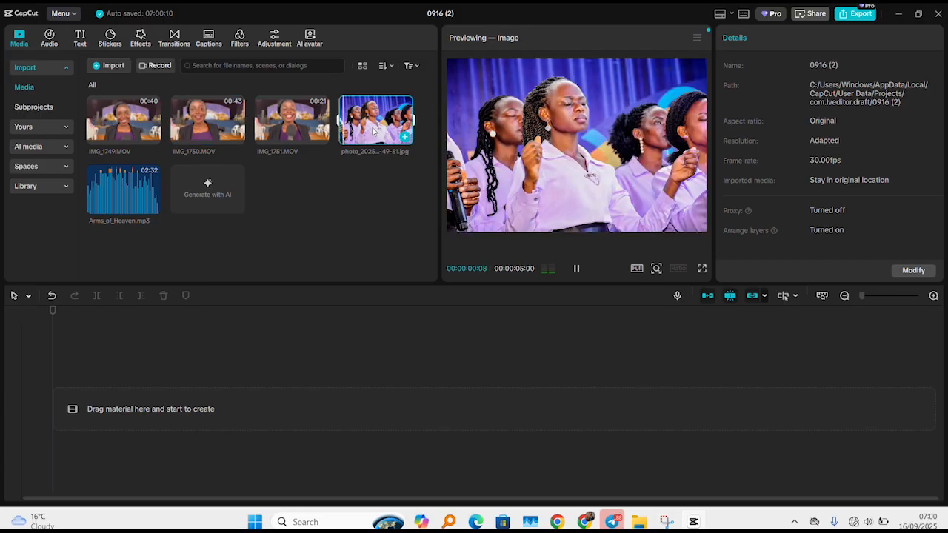
pyautogui.click(117, 201)
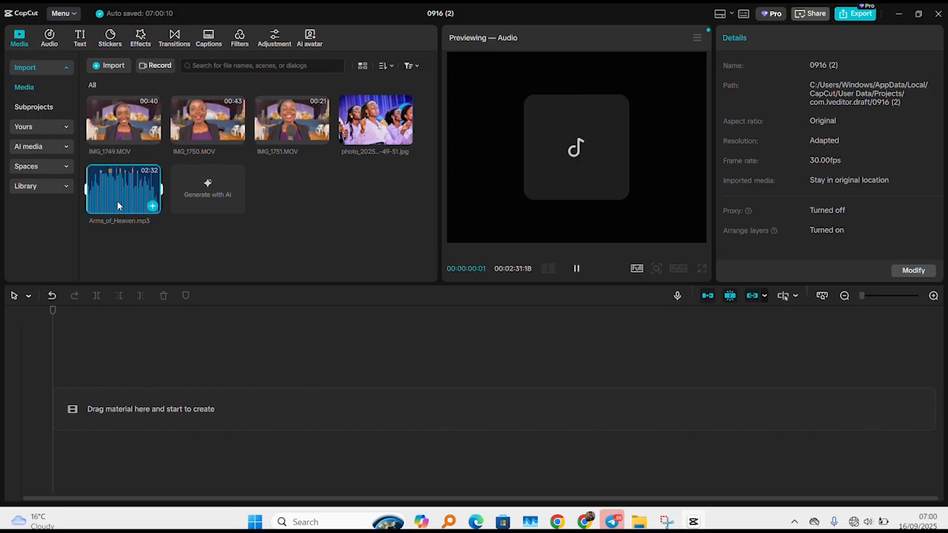
pyautogui.click(389, 111)
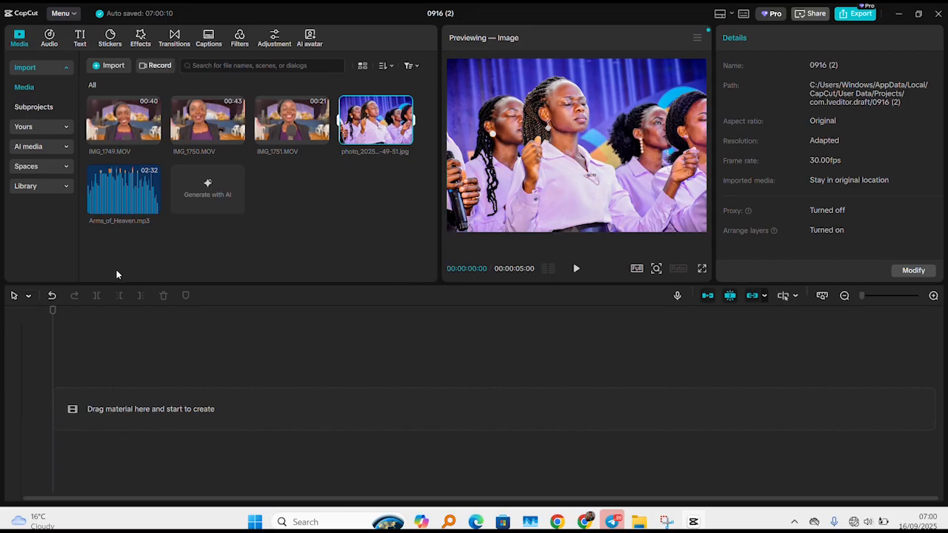
# Show the timeline's selection tool options, including Select, Split, Select leftward and Select rightward.
pyautogui.click(30, 297)
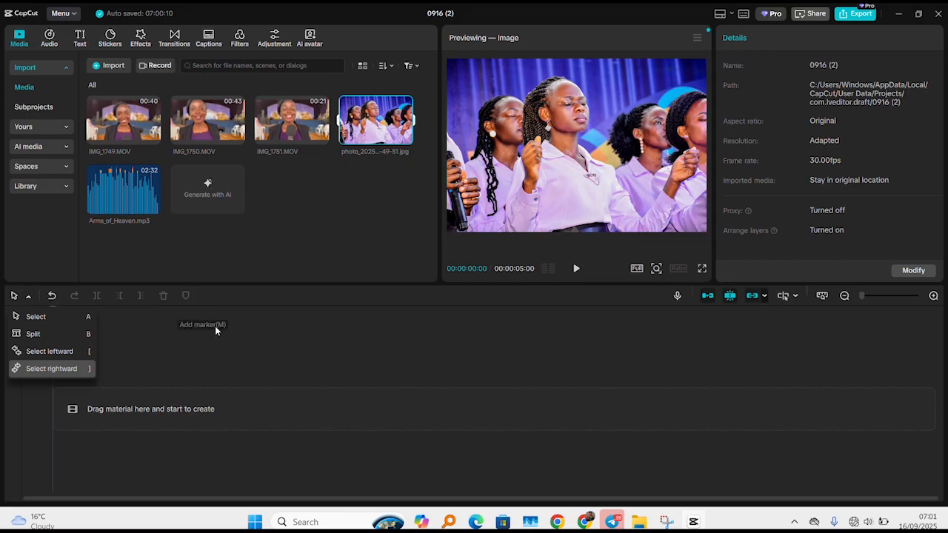
pyautogui.click(177, 354)
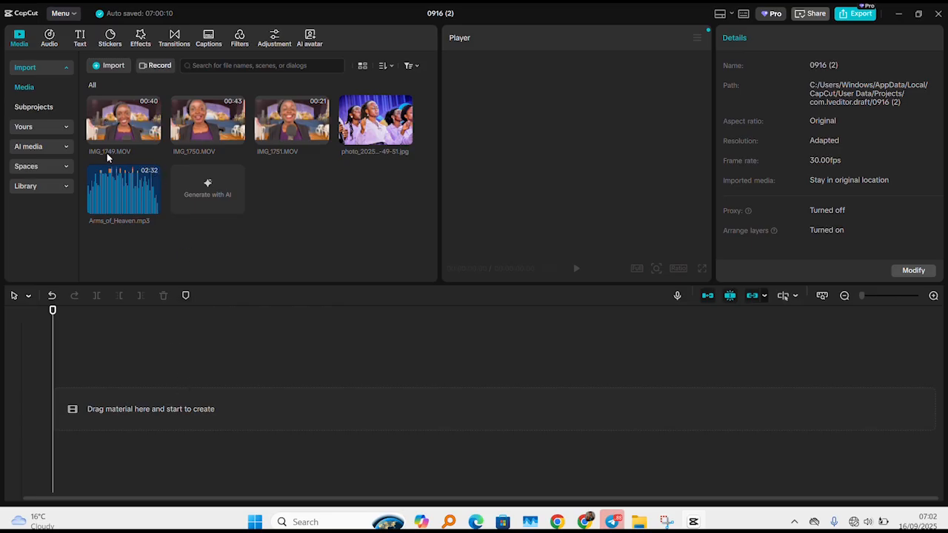
# Place the clips IMG_1749, IMG_1750 and IMG_1751 one after another on the main timeline track.
pyautogui.click(111, 127)
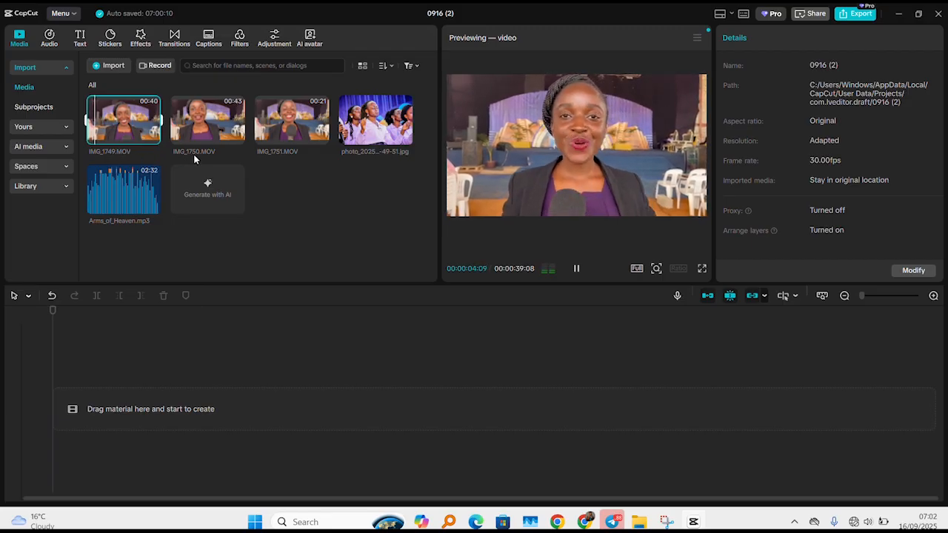
pyautogui.moveTo(185, 118)
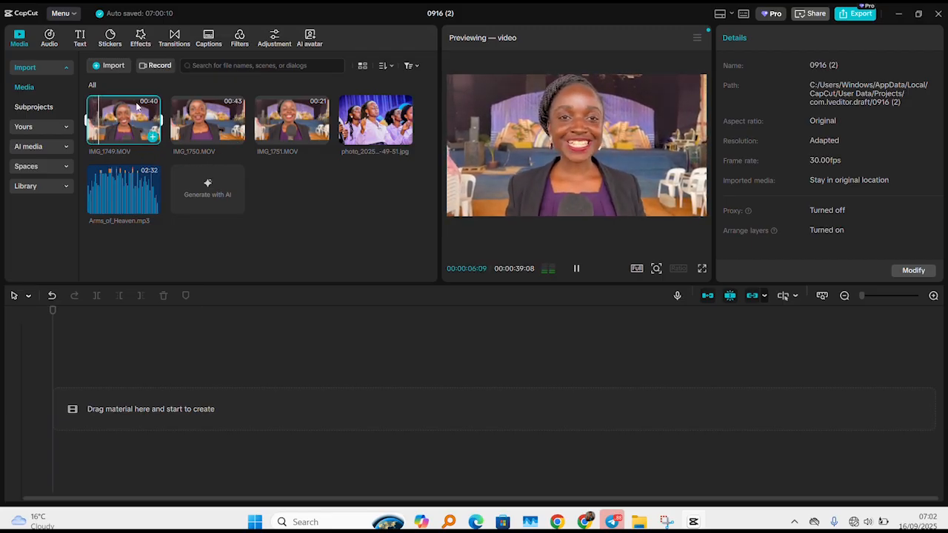
pyautogui.moveTo(134, 111); pyautogui.dragTo(105, 409)
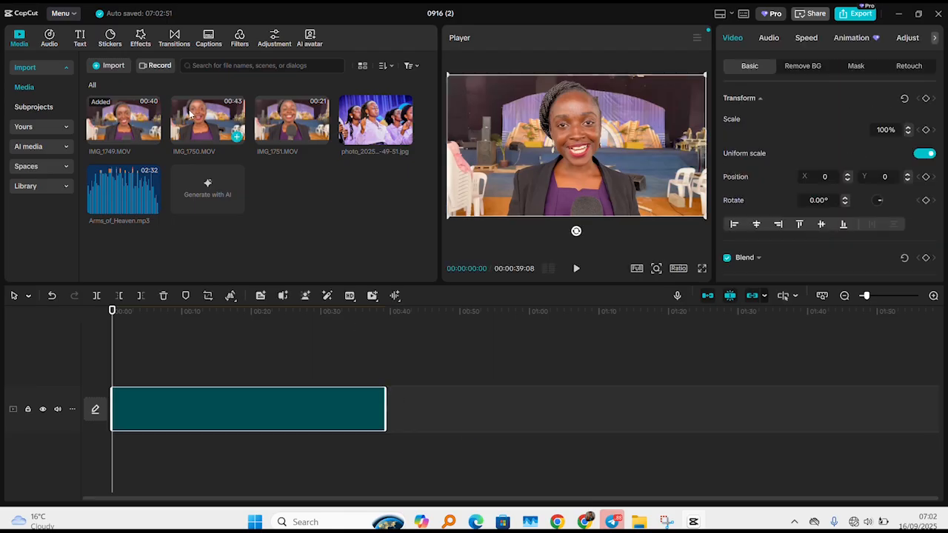
pyautogui.moveTo(191, 113); pyautogui.dragTo(387, 402)
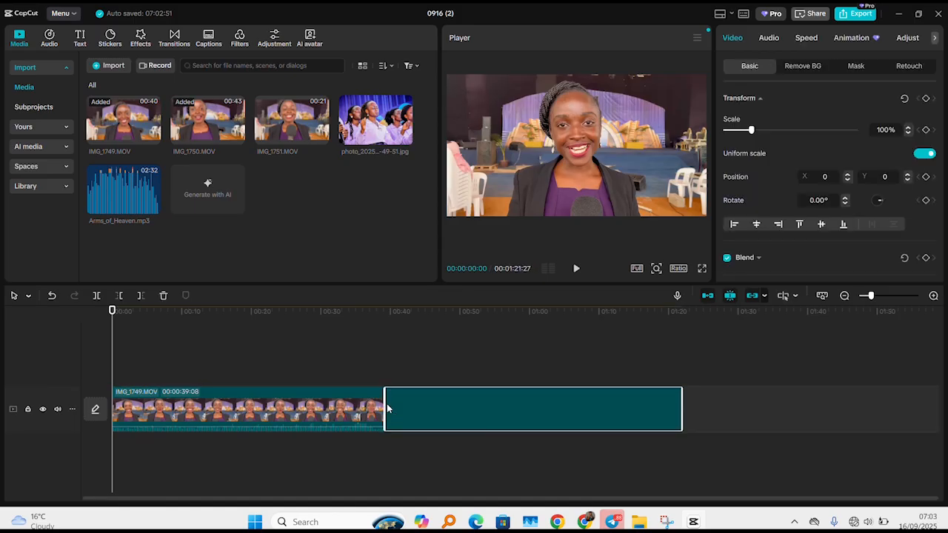
pyautogui.click(292, 125)
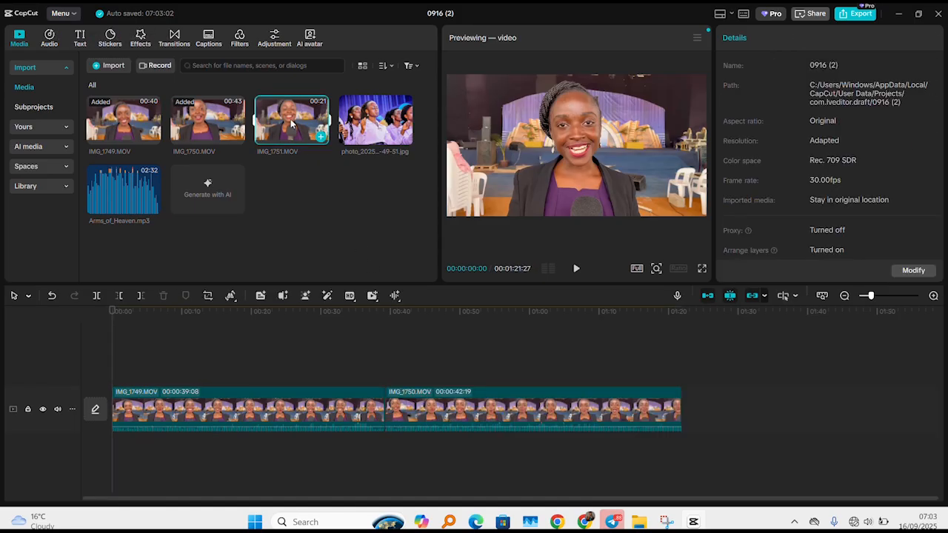
pyautogui.moveTo(292, 124); pyautogui.dragTo(691, 409)
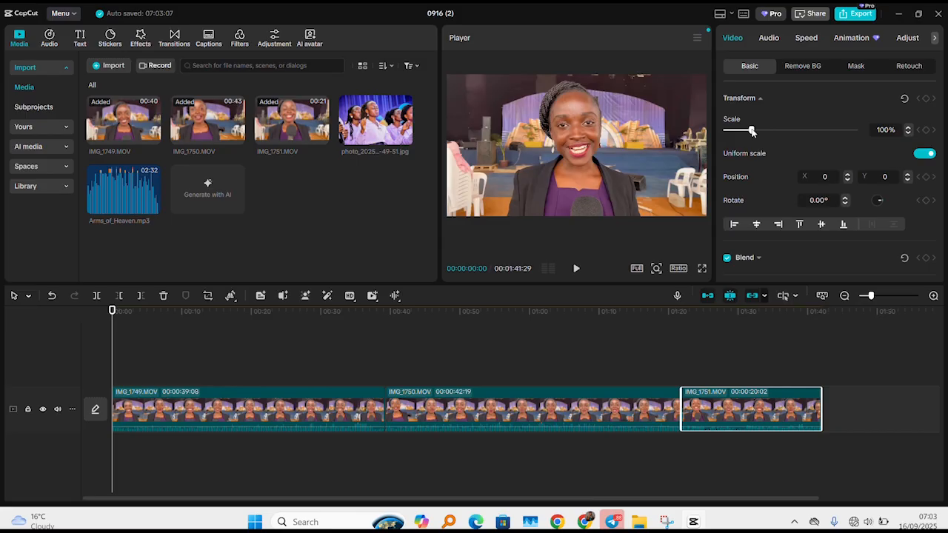
# Try scaling the IMG_1751 clip to 345% and the IMG_1749 clip to 125%, undoing each change.
pyautogui.moveTo(752, 131); pyautogui.dragTo(817, 133)
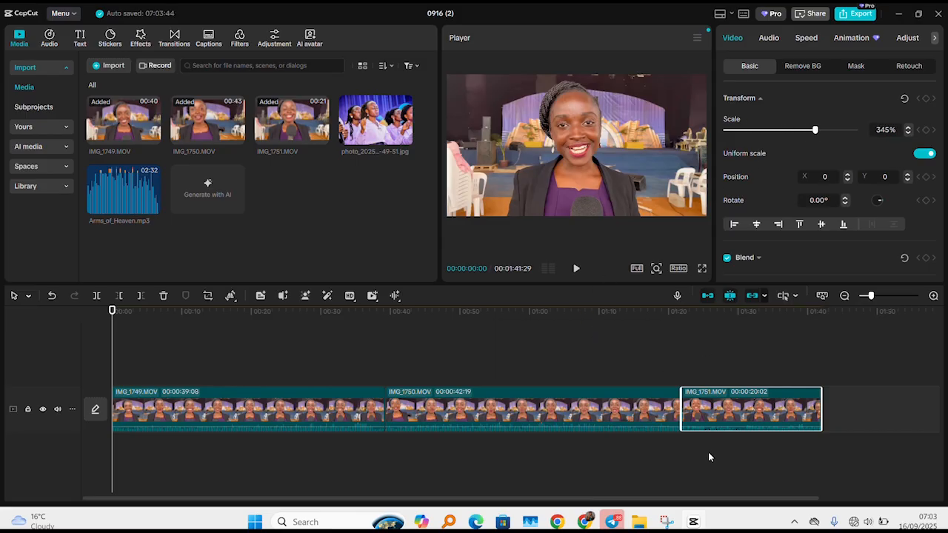
pyautogui.hotkey('ctrl', 'z')
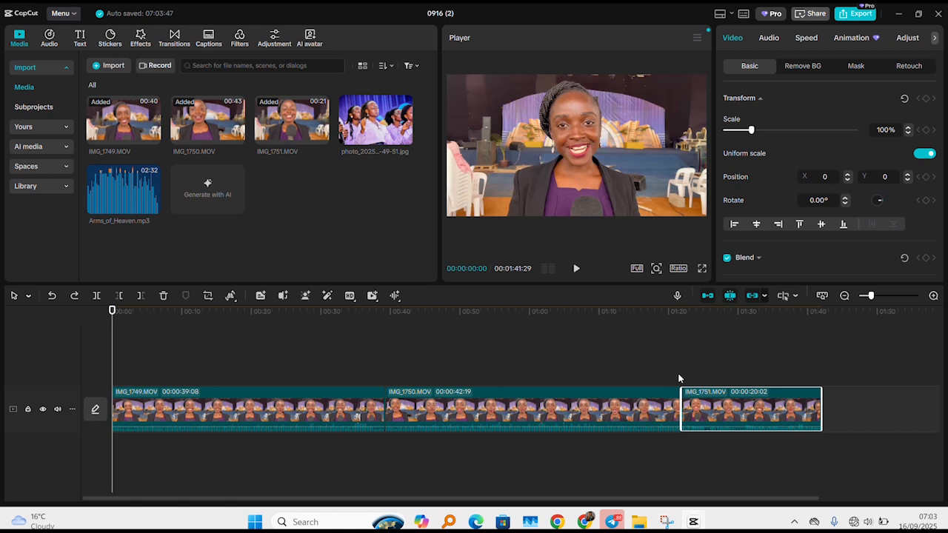
pyautogui.click(217, 399)
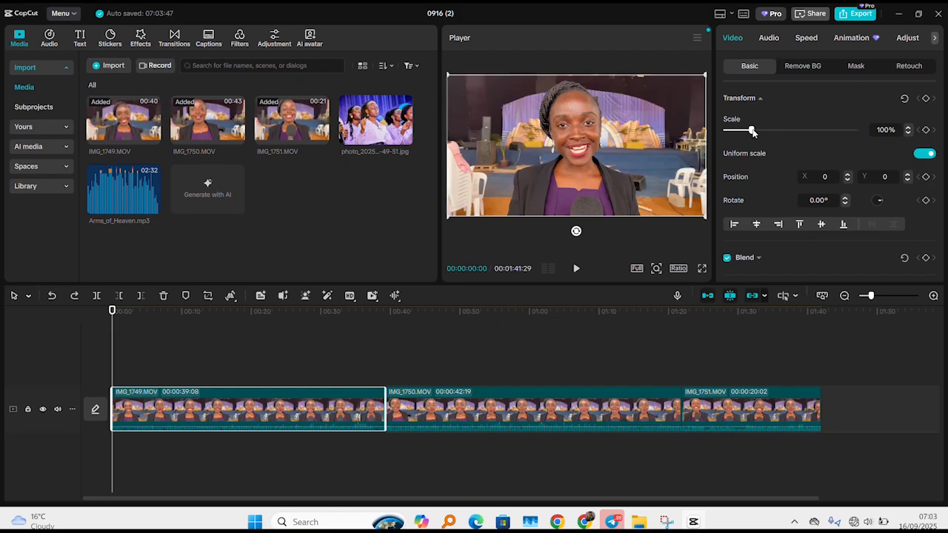
pyautogui.moveTo(755, 131)
pyautogui.mouseDown()
pyautogui.moveTo(823, 131)
pyautogui.moveTo(858, 143)
pyautogui.moveTo(736, 84)
pyautogui.moveTo(749, 78)
pyautogui.moveTo(741, 127)
pyautogui.moveTo(773, 121)
pyautogui.moveTo(760, 130)
pyautogui.mouseUp()
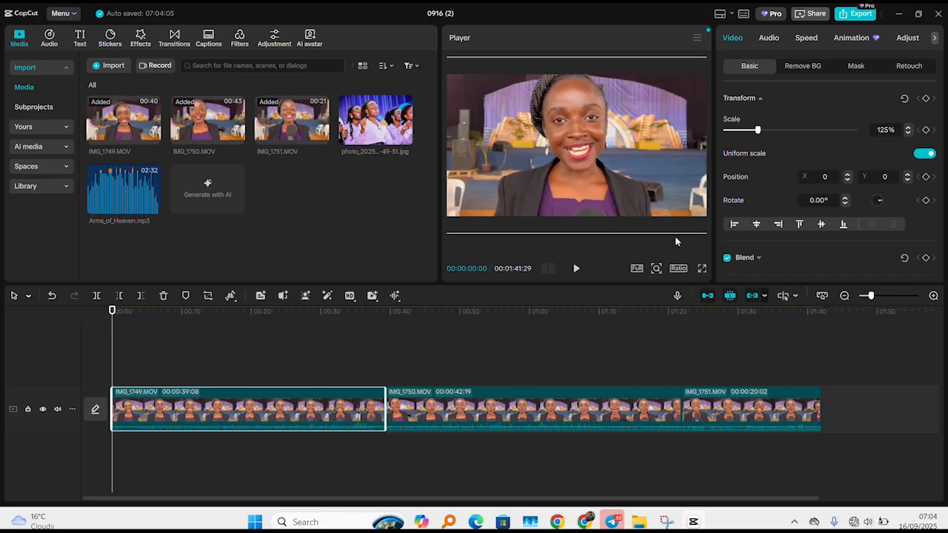
pyautogui.hotkey('ctrl', 'z')
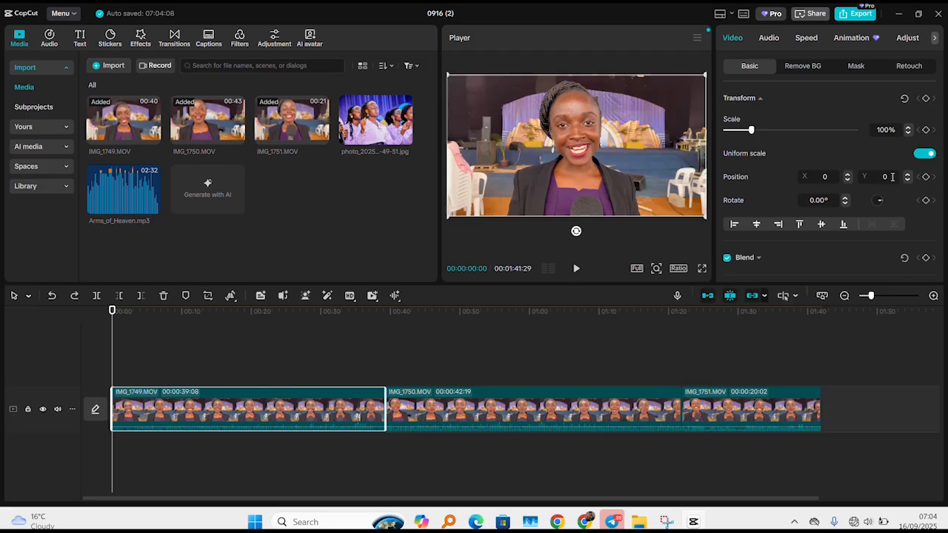
# Try shifting the IMG_1749 clip horizontally with X positions of 400 and -400.
pyautogui.click(824, 177)
pyautogui.write('400')
pyautogui.press('Return')
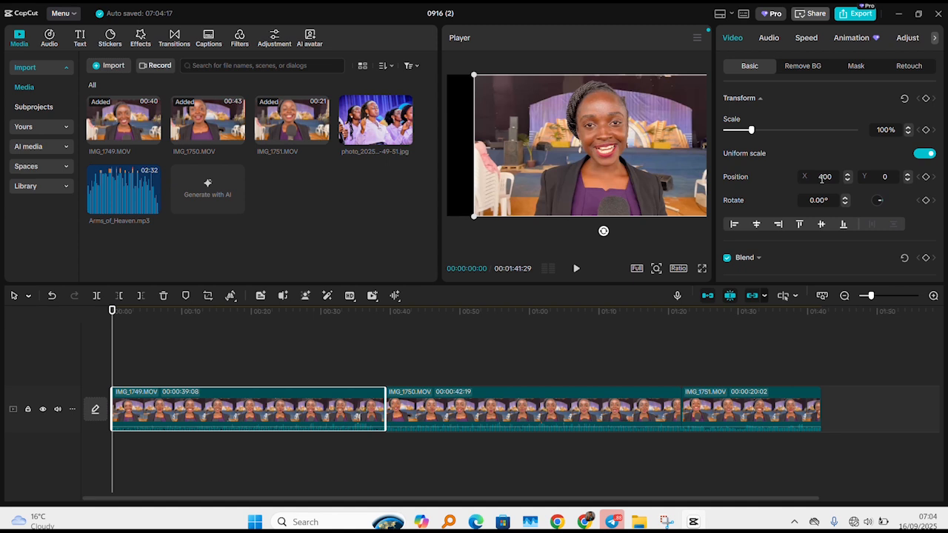
pyautogui.press('Left')
pyautogui.write('-')
pyautogui.press('Return')
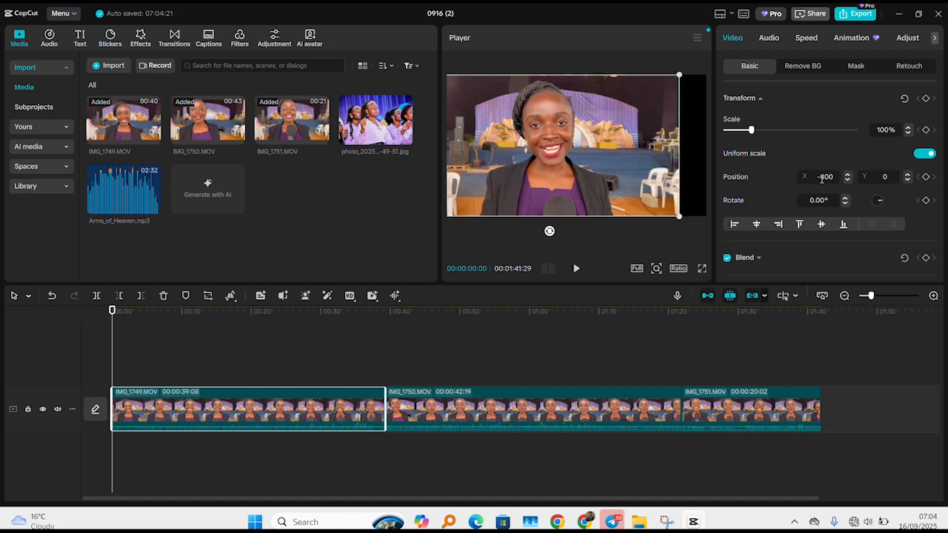
# Move the playhead to about 11 seconds and set the IMG_1749 clip's X position back to 0.
pyautogui.hotkey('ctrl', 'a')
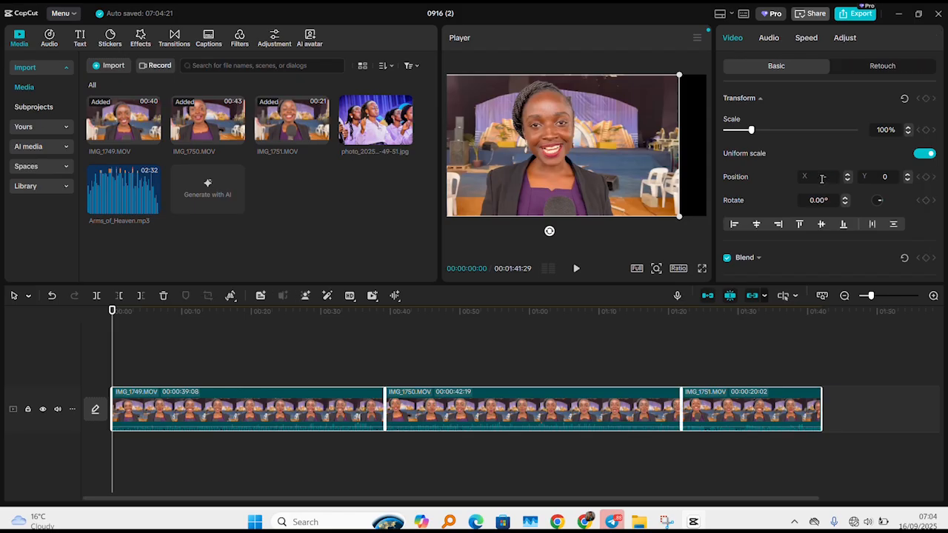
pyautogui.click(777, 363)
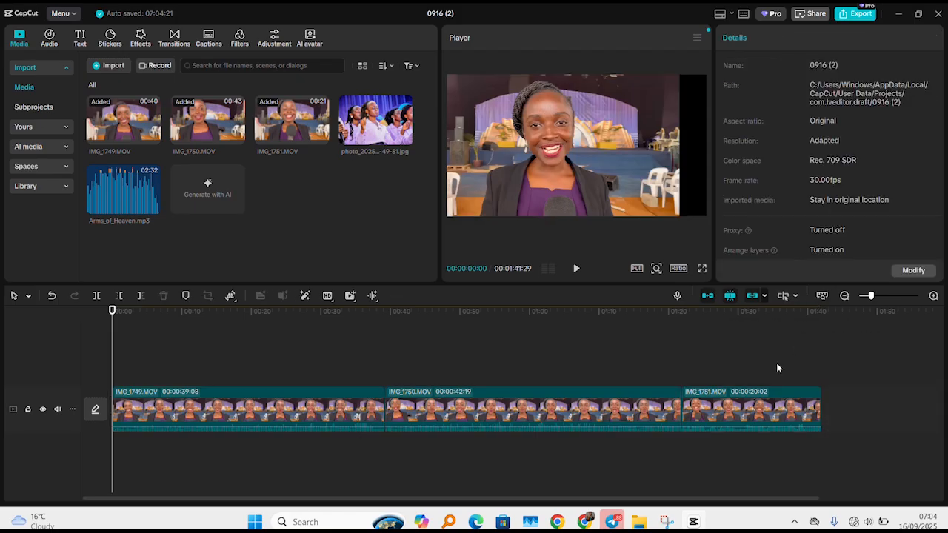
pyautogui.click(271, 400)
pyautogui.click(191, 314)
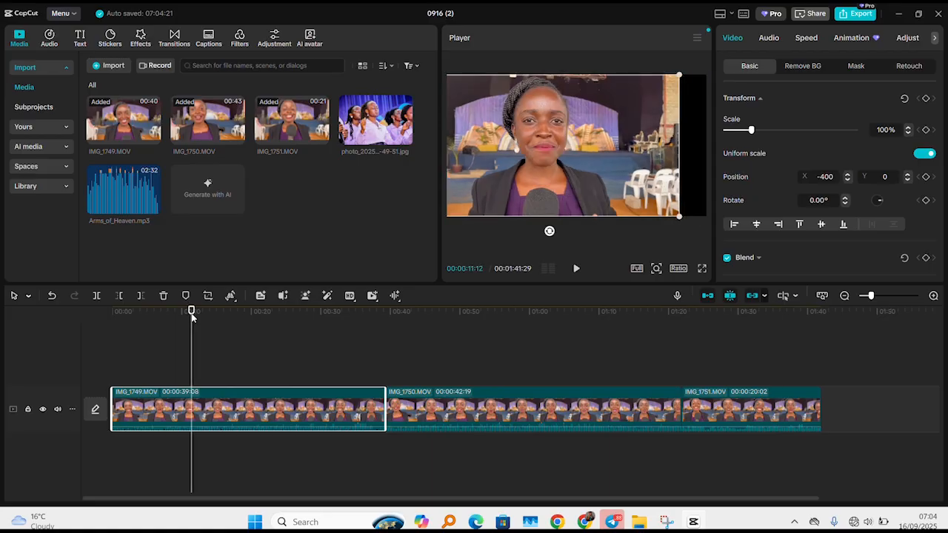
pyautogui.click(813, 175)
pyautogui.write('0')
pyautogui.press('Return')
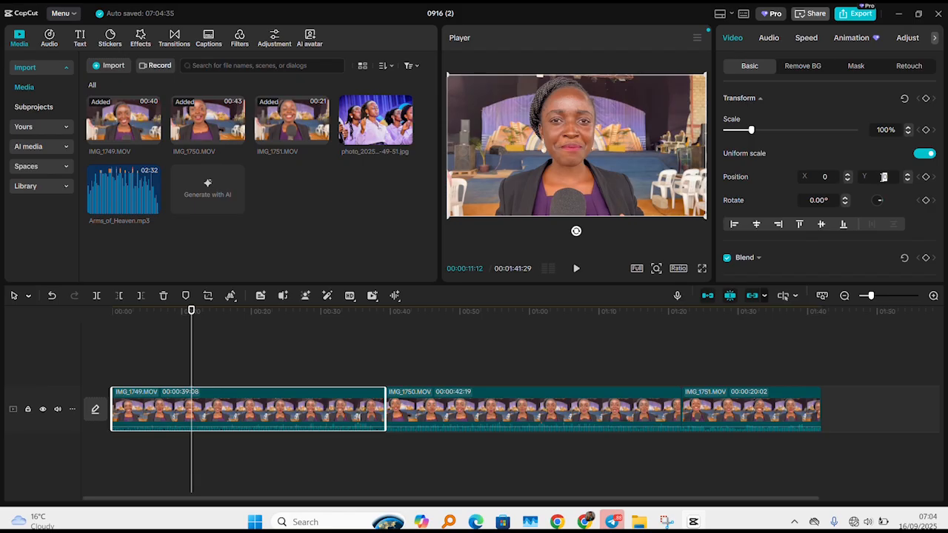
# Try Y positions of 400 and -400 on the IMG_1749 clip and return Y to 0.
pyautogui.write('400')
pyautogui.press('Return')
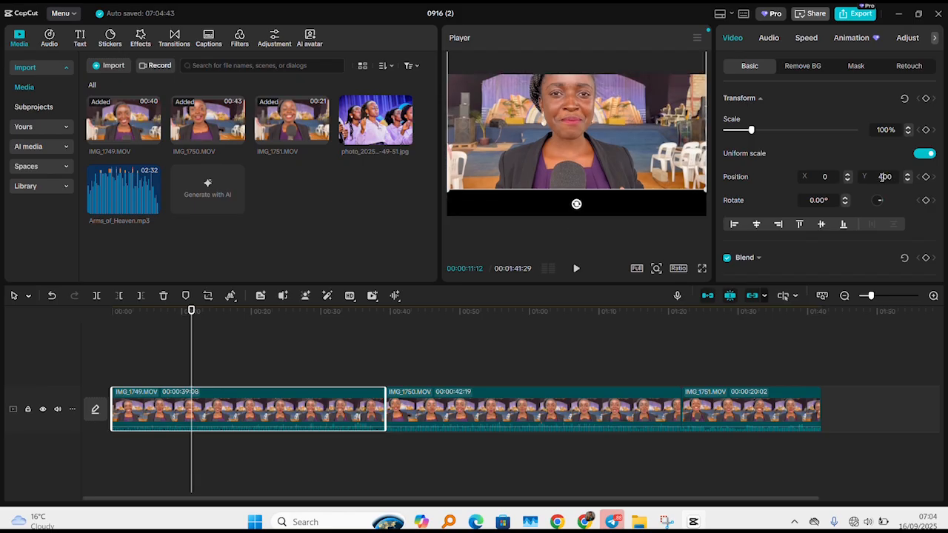
pyautogui.press('Return')
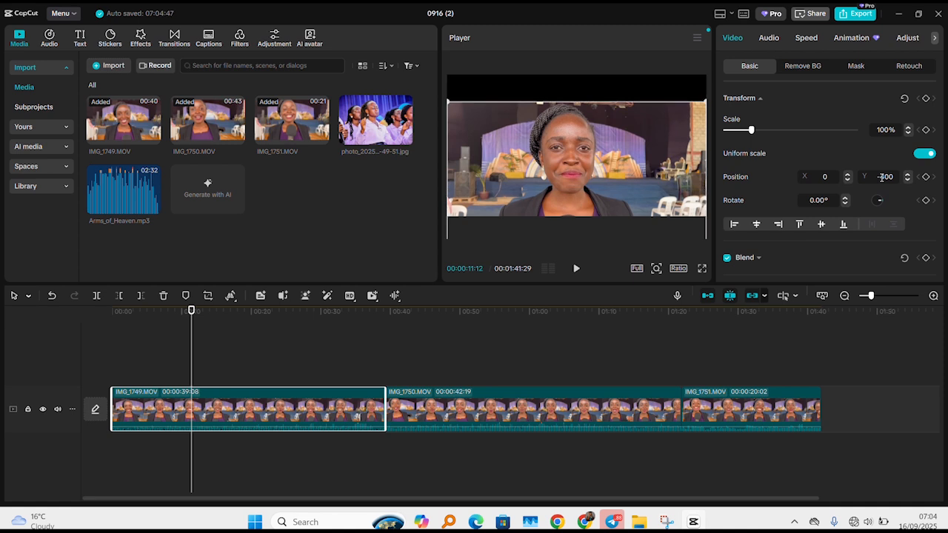
pyautogui.click(880, 176)
pyautogui.write('0')
pyautogui.press('Return')
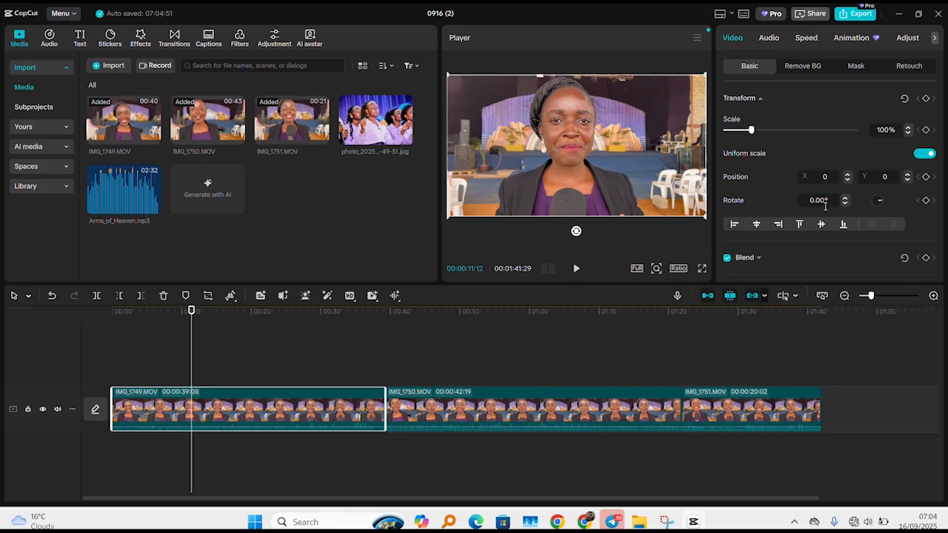
# Try rotating the IMG_1749 clip by 90° and 180° and return its rotation to 0°.
pyautogui.click(829, 202)
pyautogui.write('9')
pyautogui.press('Return')
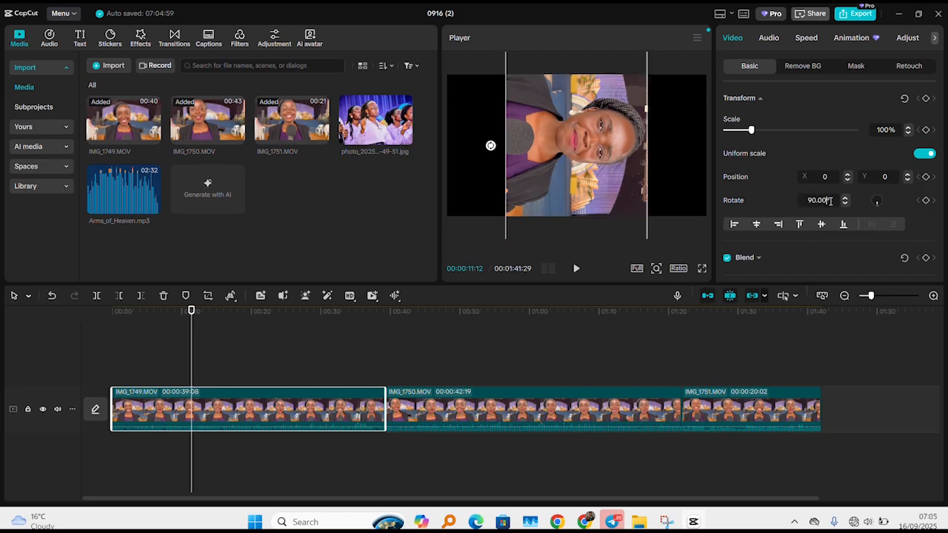
pyautogui.moveTo(831, 201); pyautogui.dragTo(801, 203)
pyautogui.write('180')
pyautogui.press('Return')
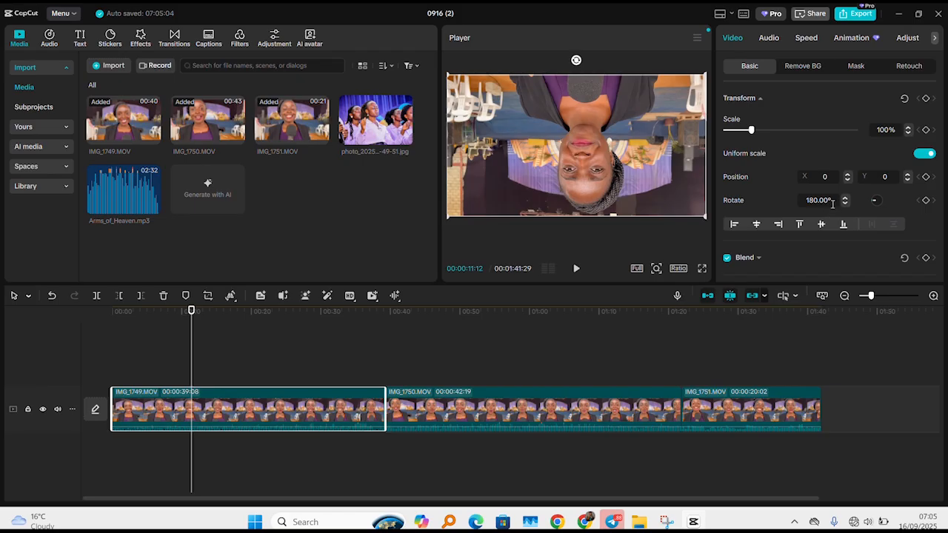
pyautogui.moveTo(832, 203); pyautogui.dragTo(791, 201)
pyautogui.write('0')
pyautogui.press('Return')
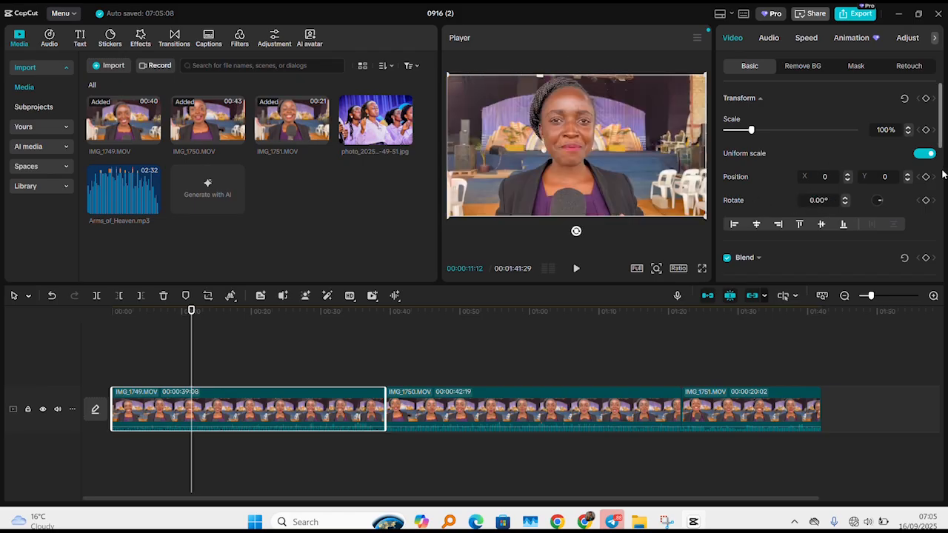
# Try the Darken blend mode on the IMG_1749 clip and return the mode to Default.
pyautogui.moveTo(942, 137); pyautogui.dragTo(944, 182)
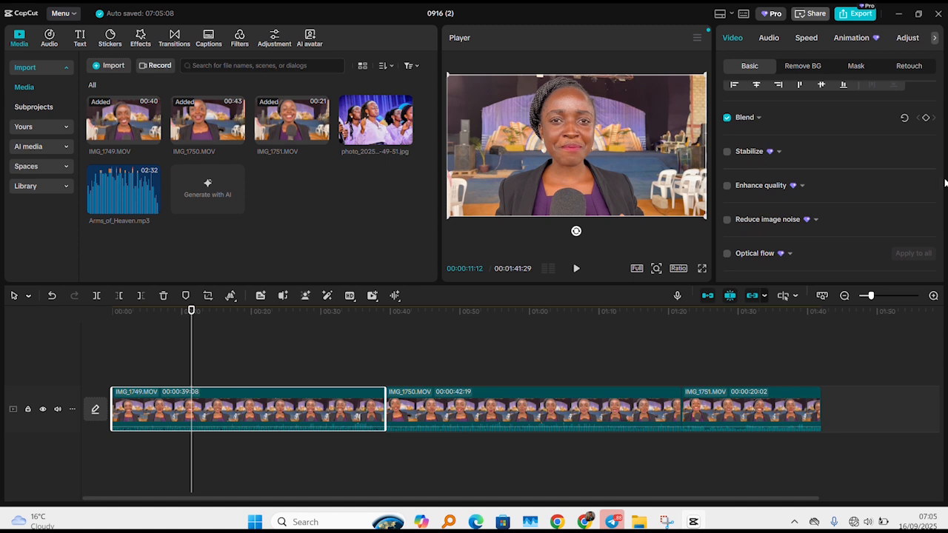
pyautogui.click(758, 118)
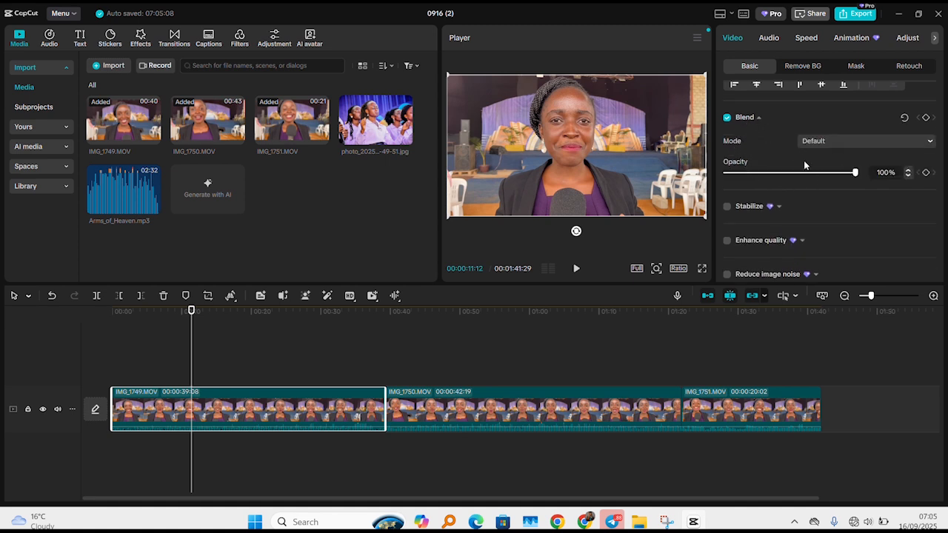
pyautogui.moveTo(856, 177); pyautogui.dragTo(862, 206)
pyautogui.click(930, 142)
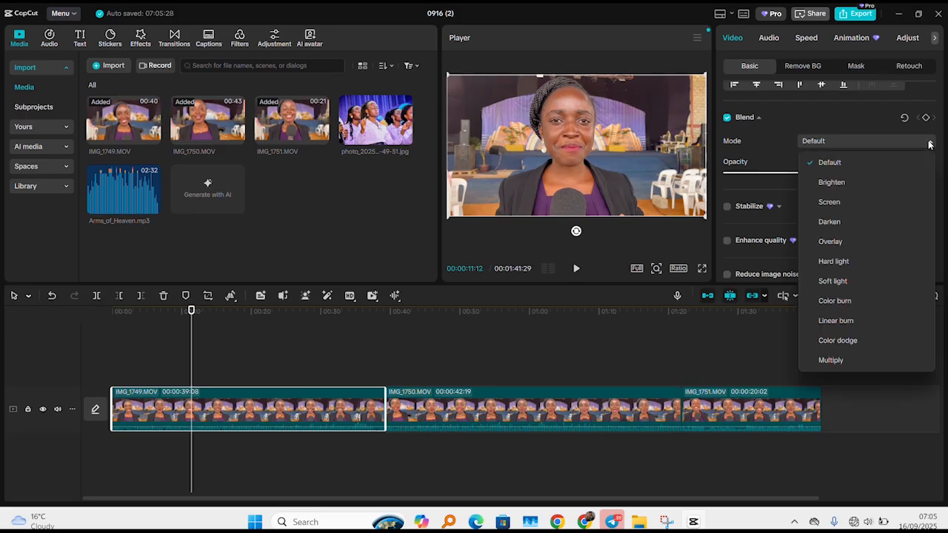
pyautogui.click(847, 226)
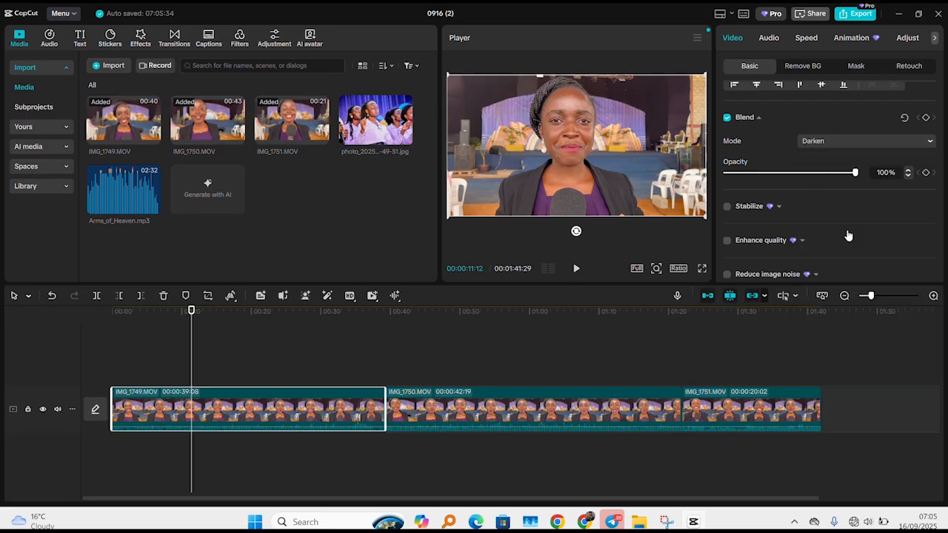
pyautogui.click(904, 143)
pyautogui.click(854, 163)
pyautogui.moveTo(939, 141); pyautogui.dragTo(937, 95)
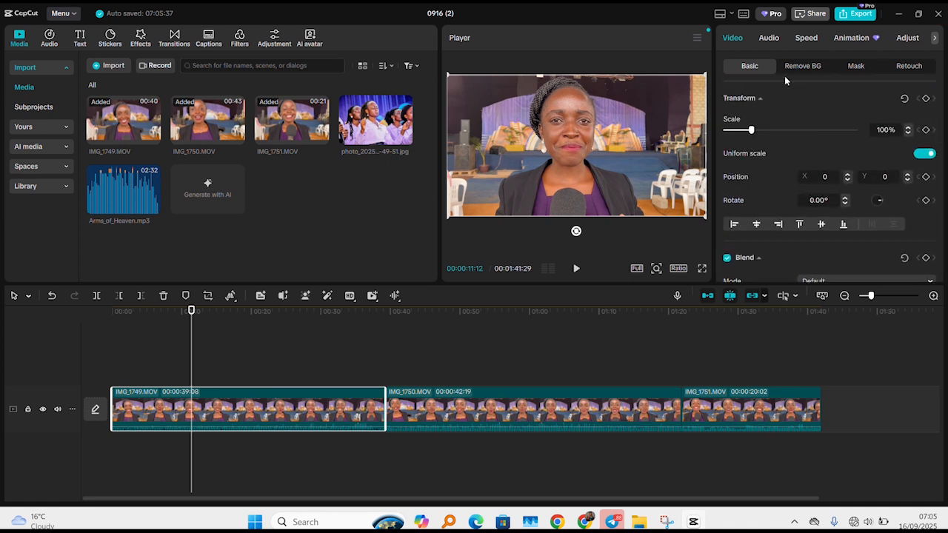
# Apply automatic background removal to the IMG_1749 clip with Feather 39 and Expand 11.
pyautogui.click(803, 69)
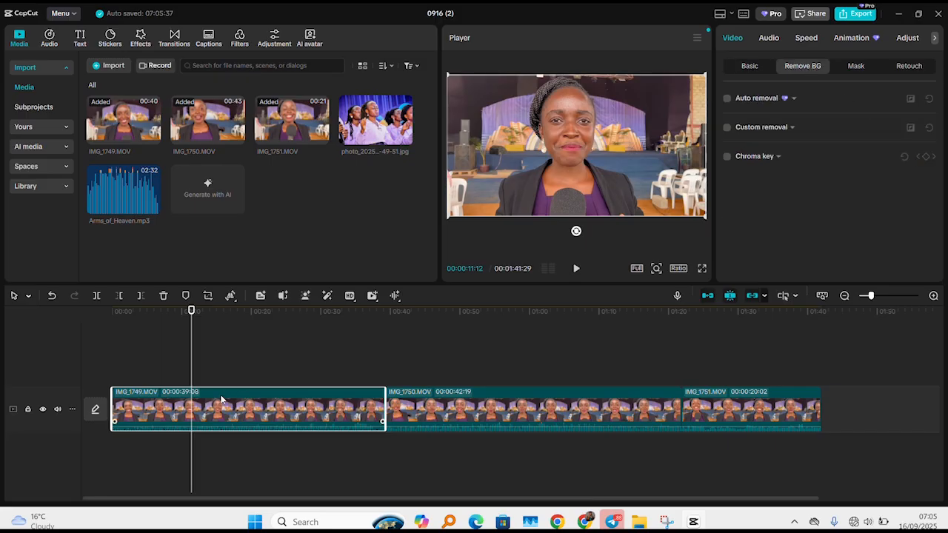
pyautogui.click(795, 100)
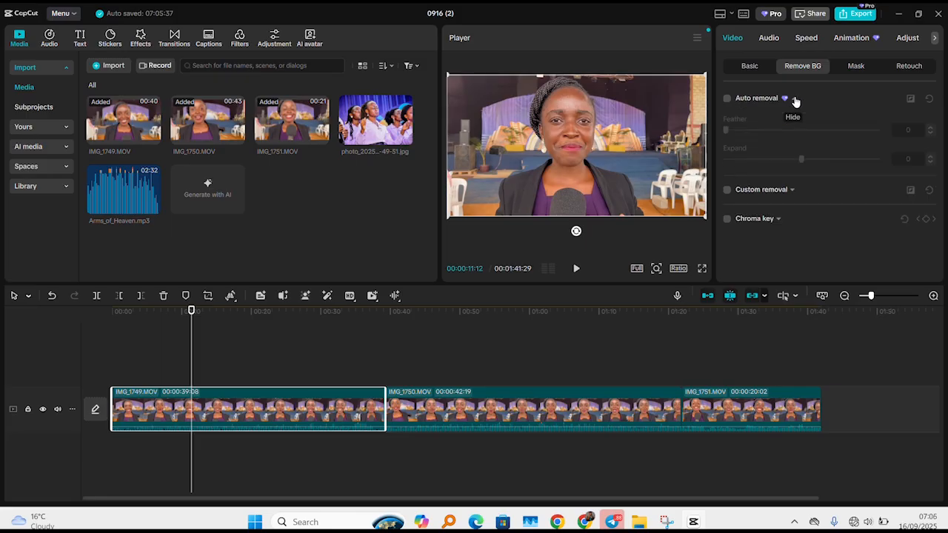
pyautogui.click(726, 99)
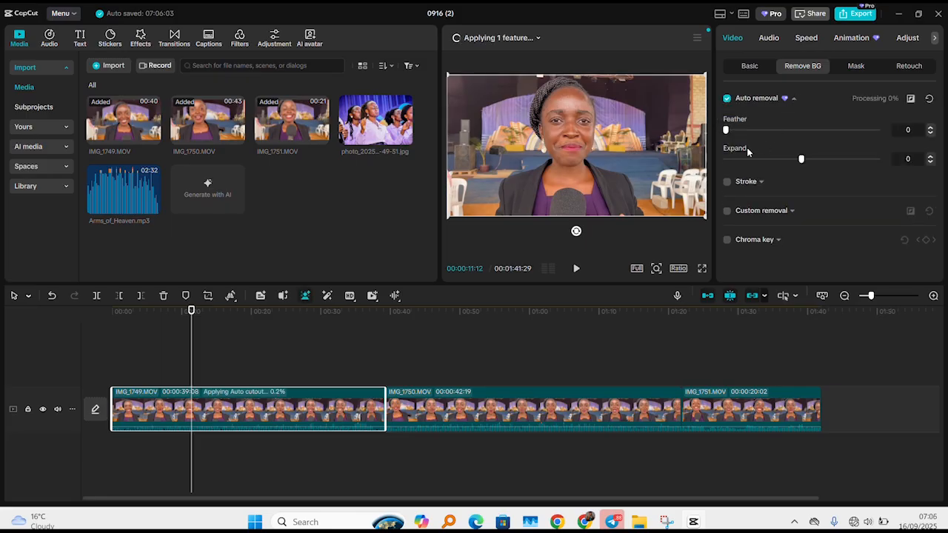
pyautogui.moveTo(728, 130); pyautogui.dragTo(845, 160)
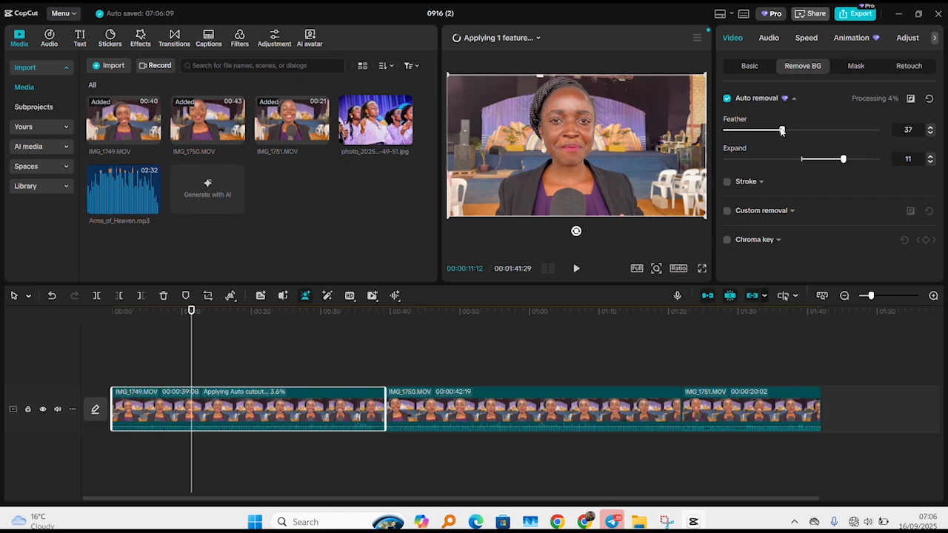
pyautogui.moveTo(781, 131); pyautogui.dragTo(785, 131)
# Play the IMG_1749 clip from the start to check the background cutout, pausing at about 11 seconds.
pyautogui.moveTo(191, 311); pyautogui.dragTo(104, 320)
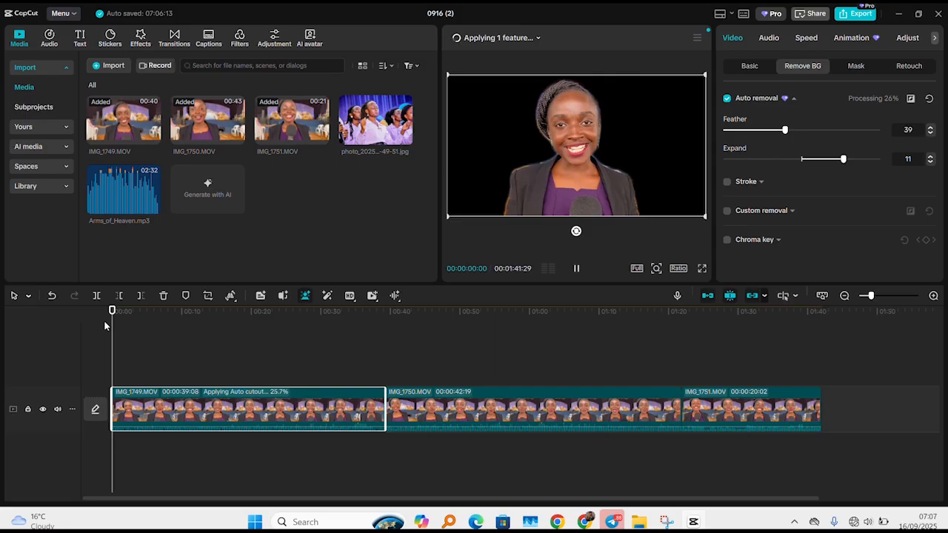
pyautogui.press('space')
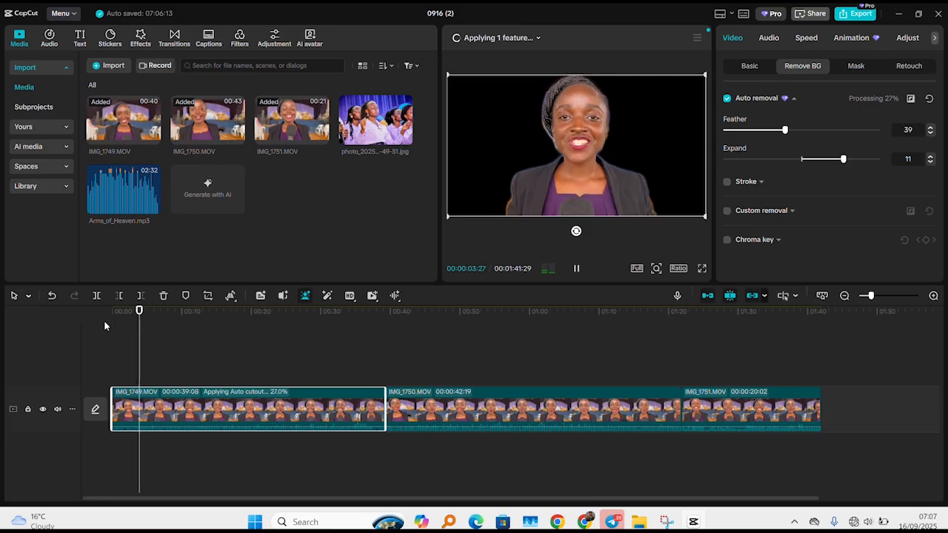
pyautogui.press('space')
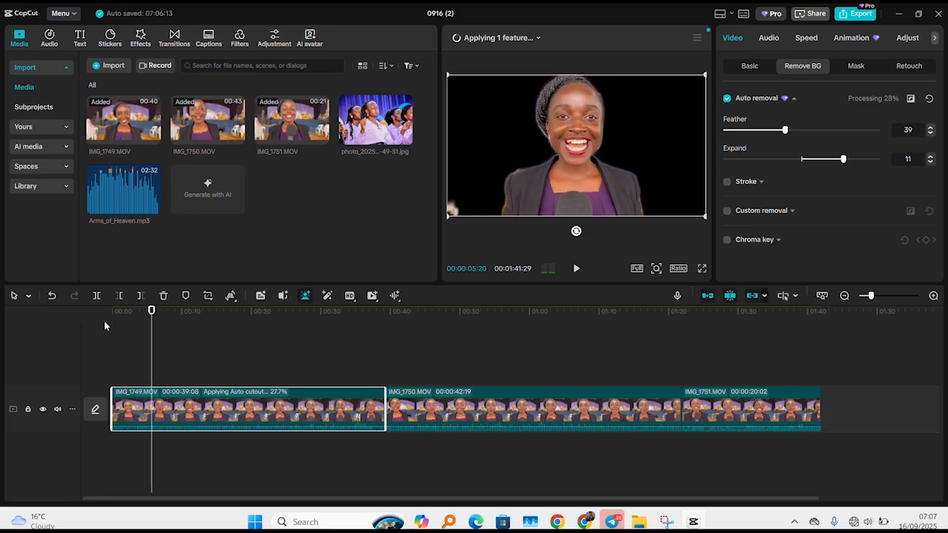
pyautogui.press('space')
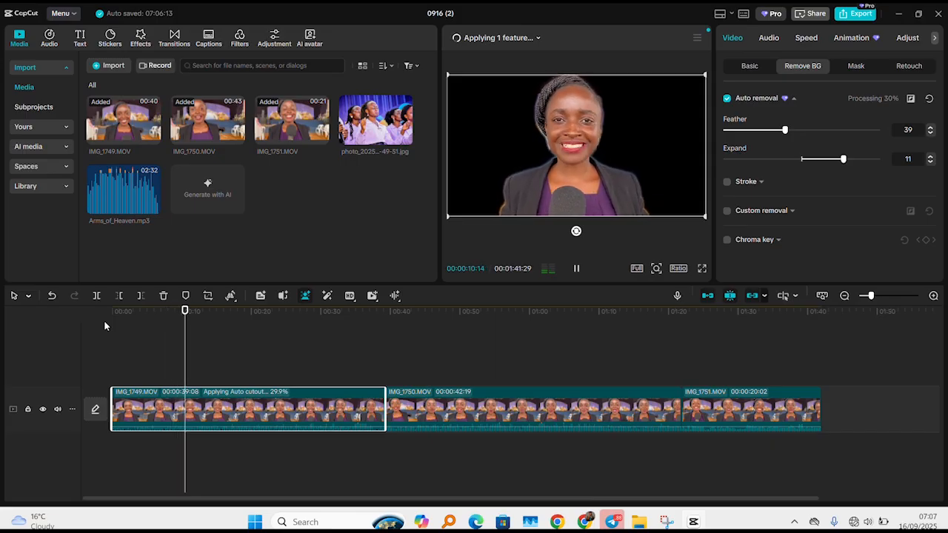
pyautogui.press('space')
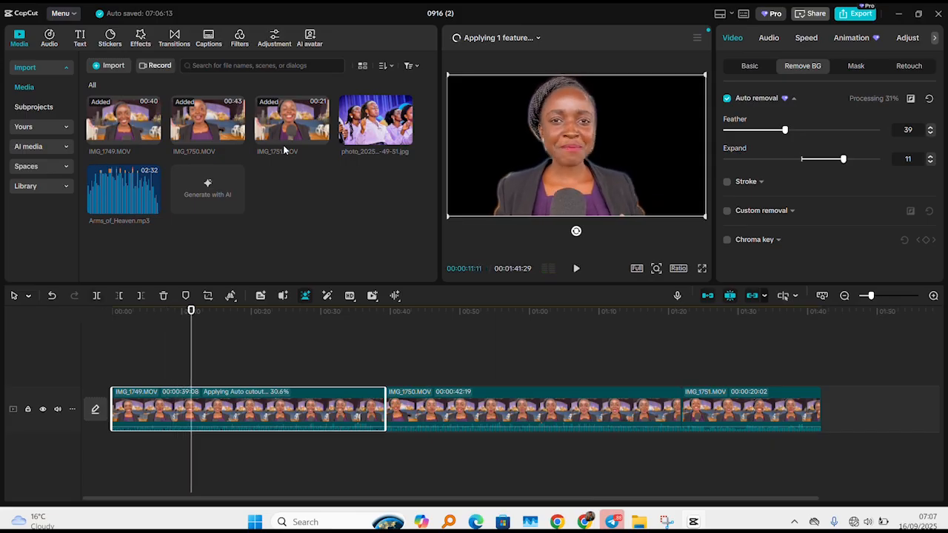
# Try placing the imported photo on the timeline at about 11 seconds, preview it and undo the placement.
pyautogui.moveTo(379, 115); pyautogui.dragTo(189, 450)
pyautogui.press('space')
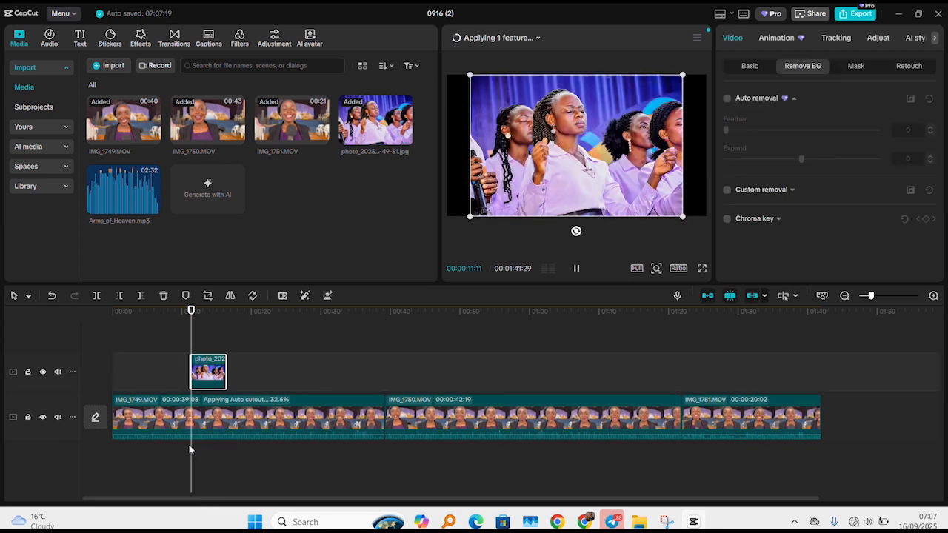
pyautogui.press('space')
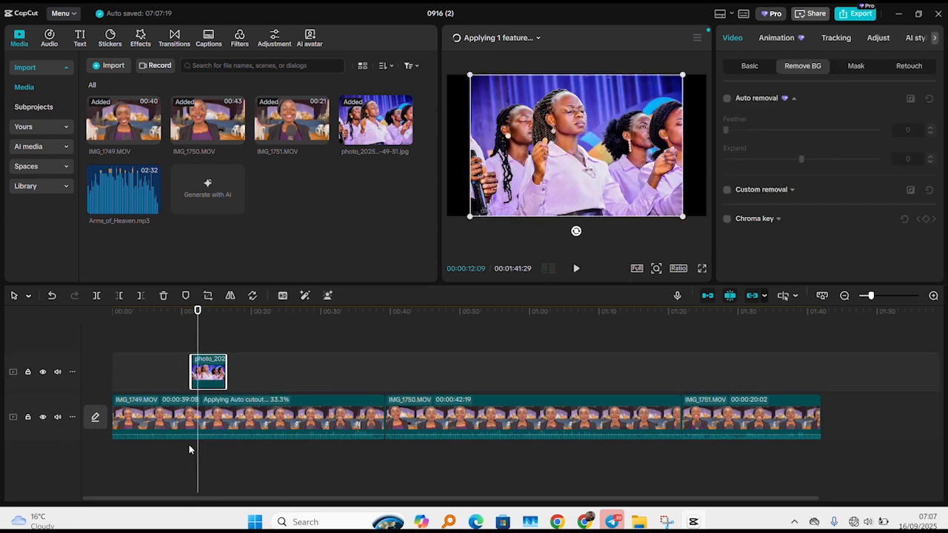
pyautogui.hotkey('ctrl', 'z')
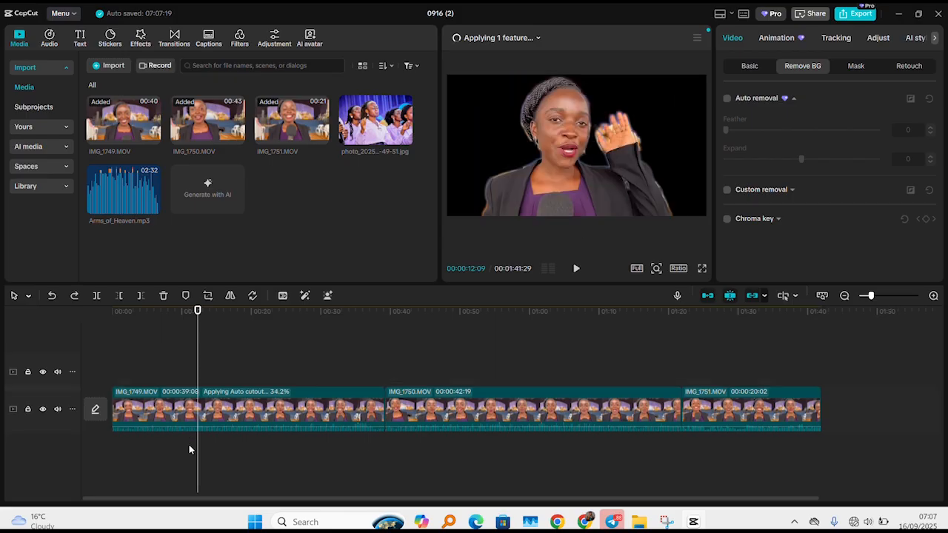
# Continue playback past 12 seconds, then replay the cutout from the beginning of the timeline.
pyautogui.press('space')
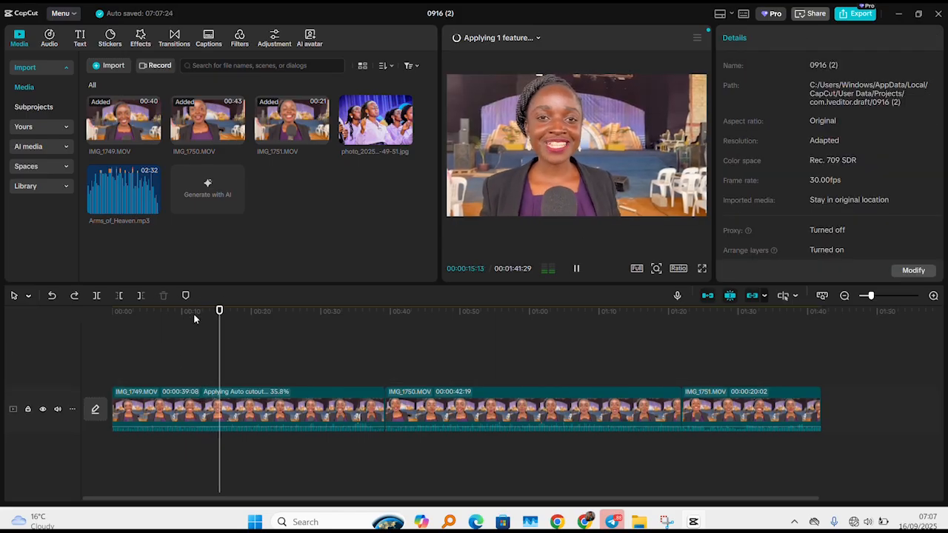
pyautogui.click(156, 311)
pyautogui.moveTo(156, 311); pyautogui.dragTo(106, 315)
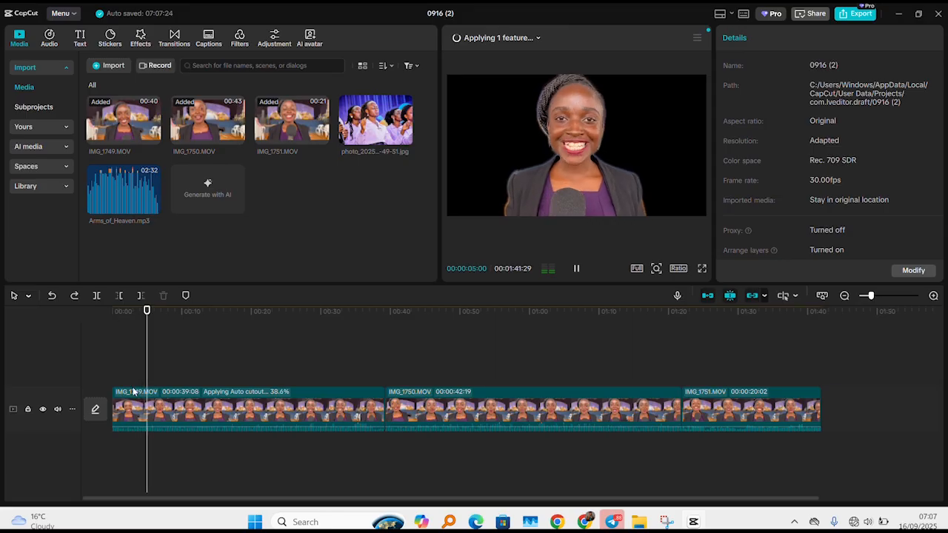
# Select the IMG_1749 clip and try Feather values of 94 and 0 on its cutout.
pyautogui.click(166, 395)
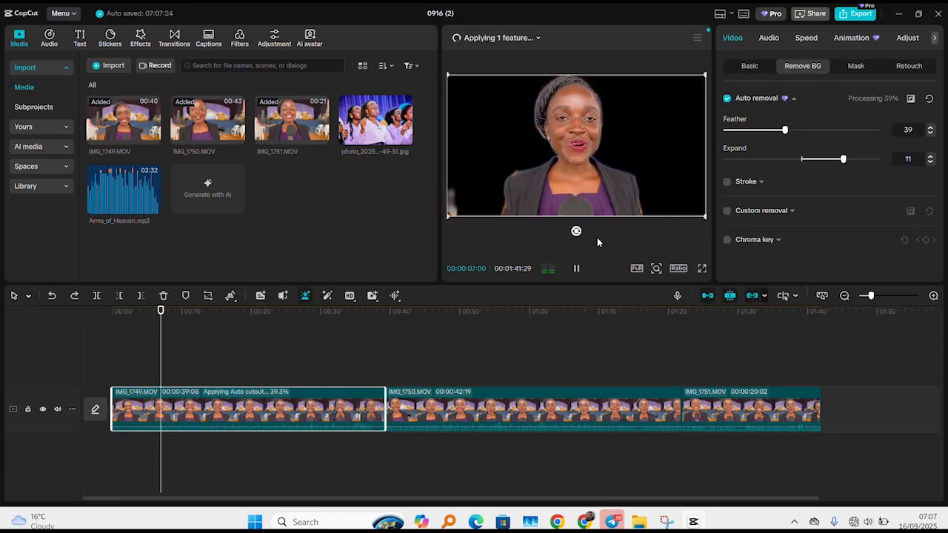
pyautogui.moveTo(790, 130); pyautogui.dragTo(872, 144)
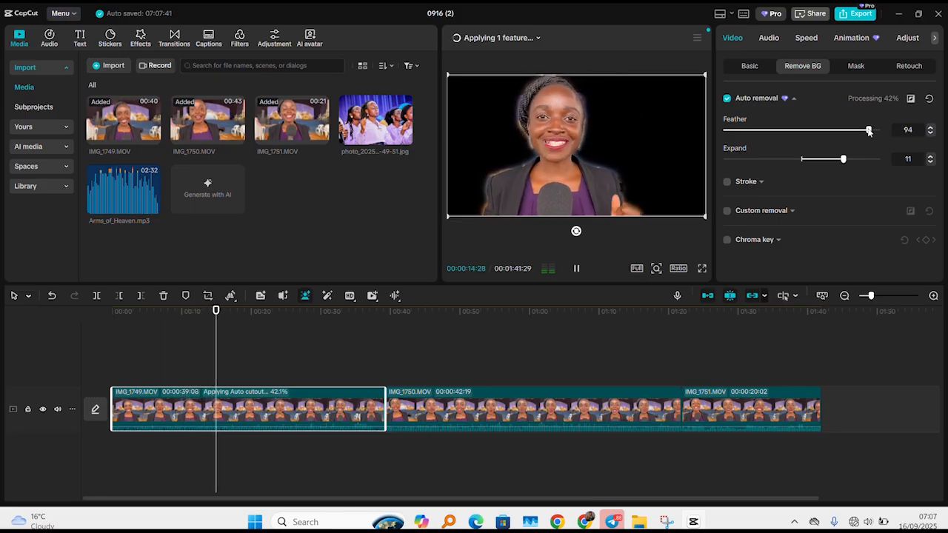
pyautogui.moveTo(870, 132); pyautogui.dragTo(722, 133)
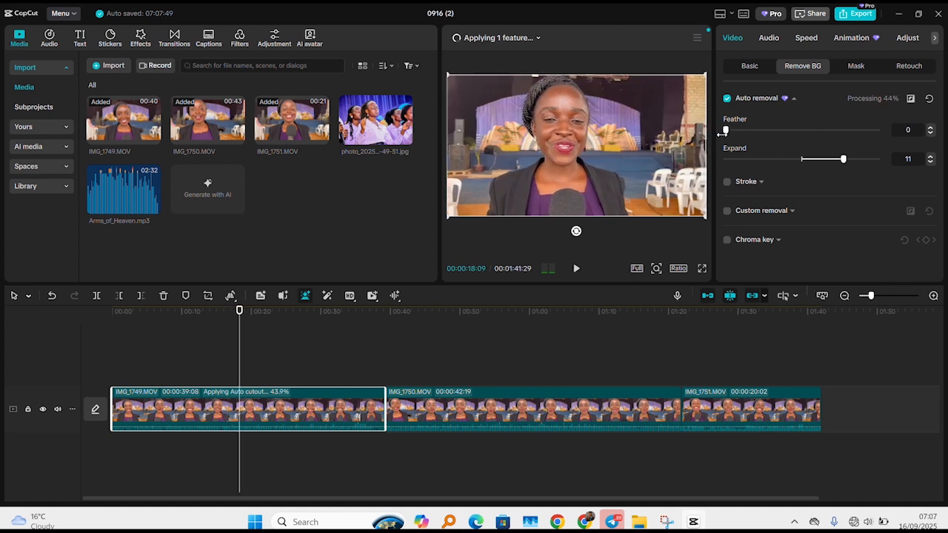
# Reset the automatic background removal settings on the IMG_1749 clip and stop the removal.
pyautogui.click(931, 100)
pyautogui.click(728, 98)
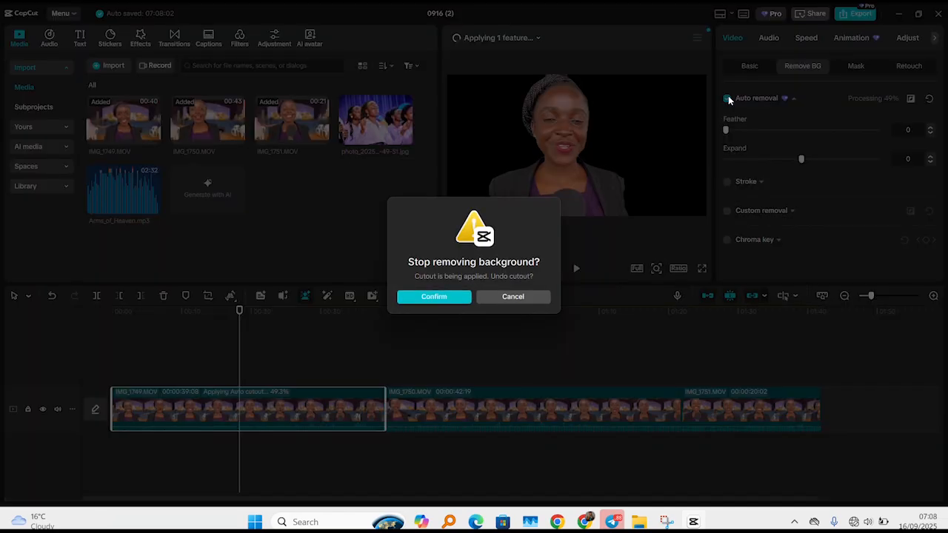
pyautogui.click(431, 297)
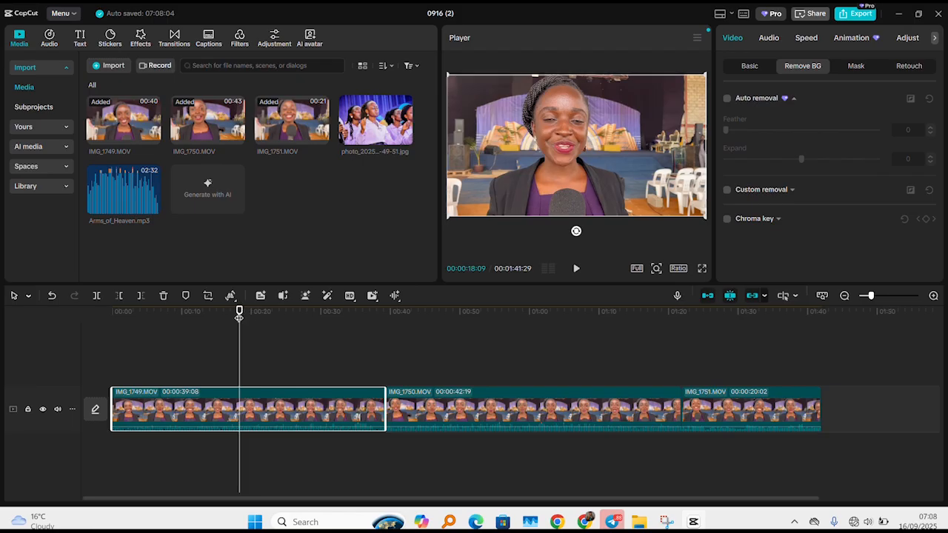
# Play the timeline from the start and raise the computer's sound volume to nearly full.
pyautogui.moveTo(239, 315); pyautogui.dragTo(110, 343)
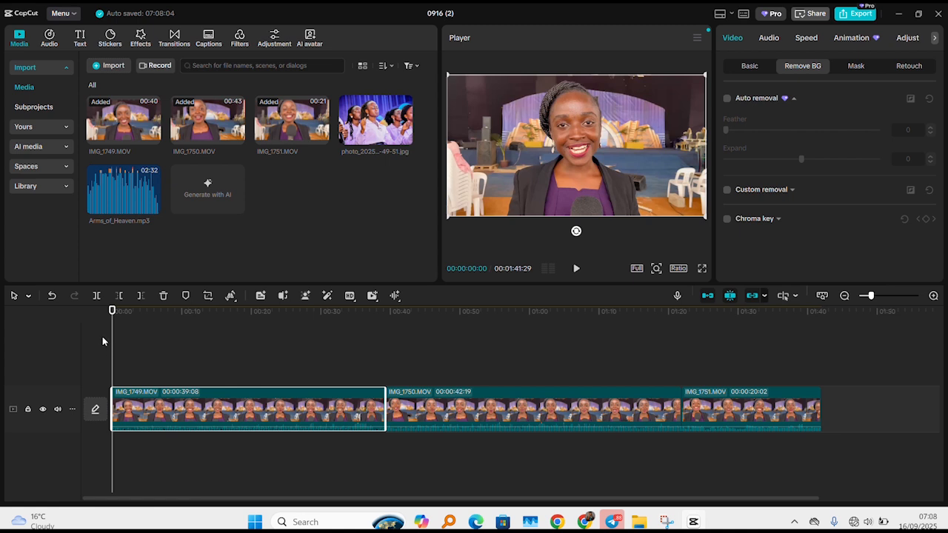
pyautogui.press('space')
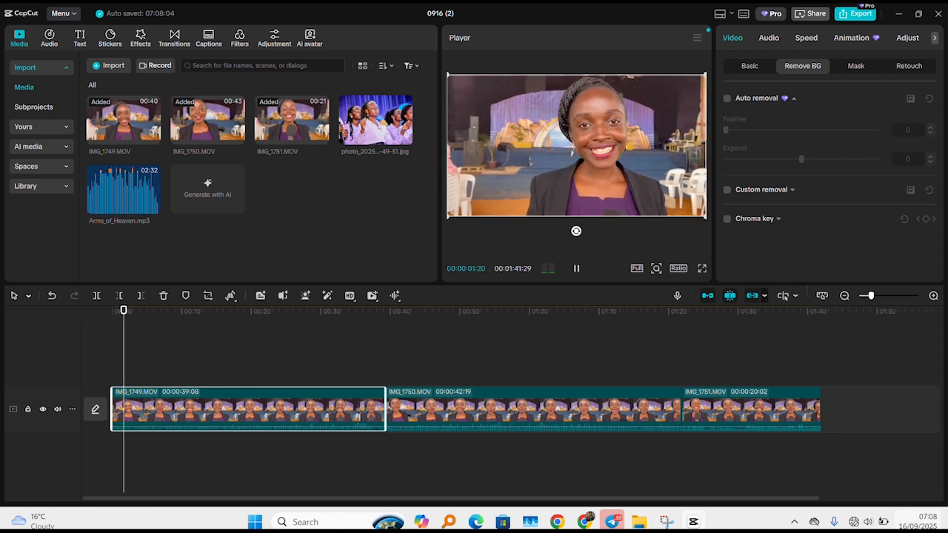
pyautogui.click(864, 523)
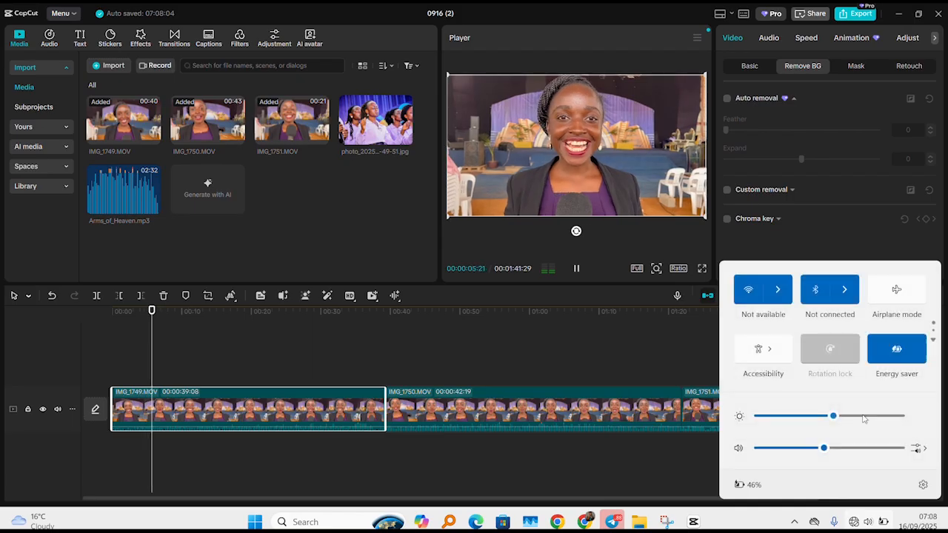
pyautogui.click(878, 448)
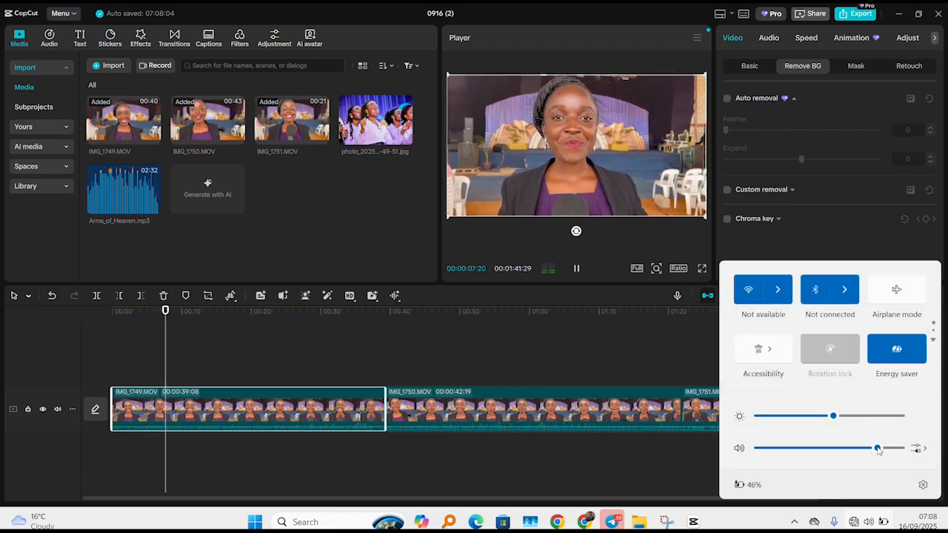
pyautogui.moveTo(879, 449); pyautogui.dragTo(890, 451)
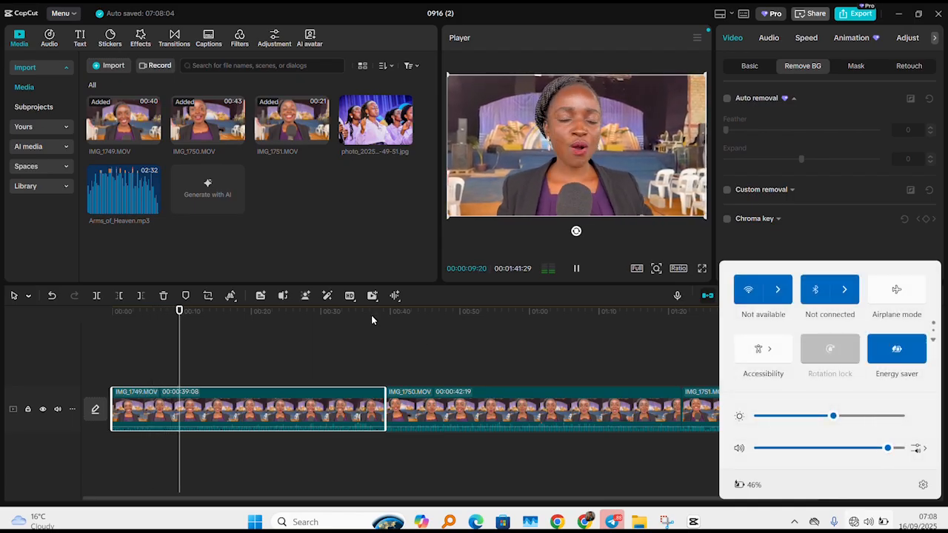
# Replay the timeline from 00:00 with nothing selected and pause at about 3.5 seconds.
pyautogui.click(363, 336)
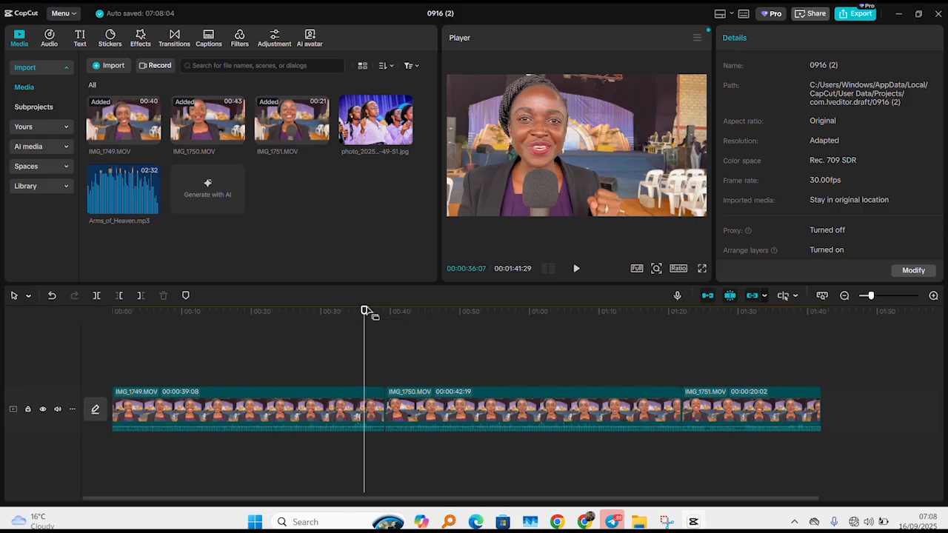
pyautogui.click(112, 313)
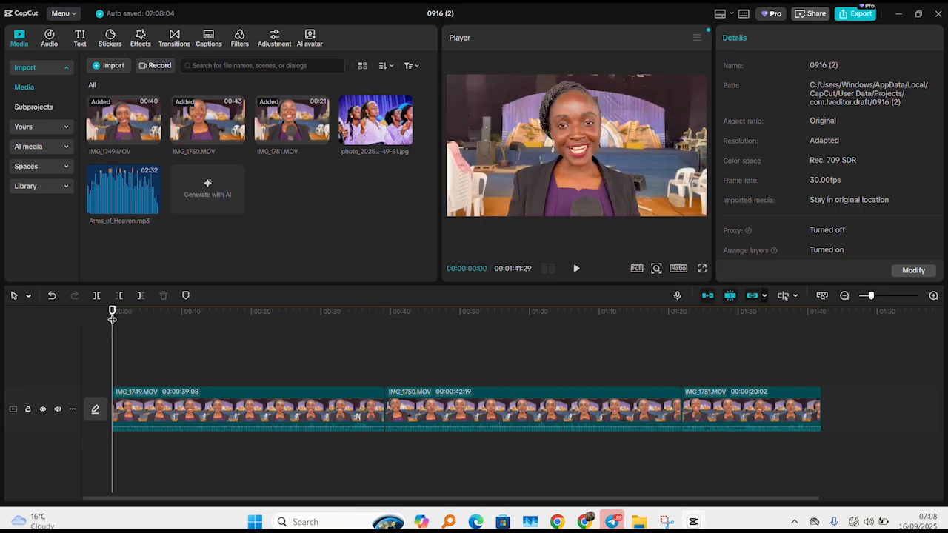
pyautogui.press('space')
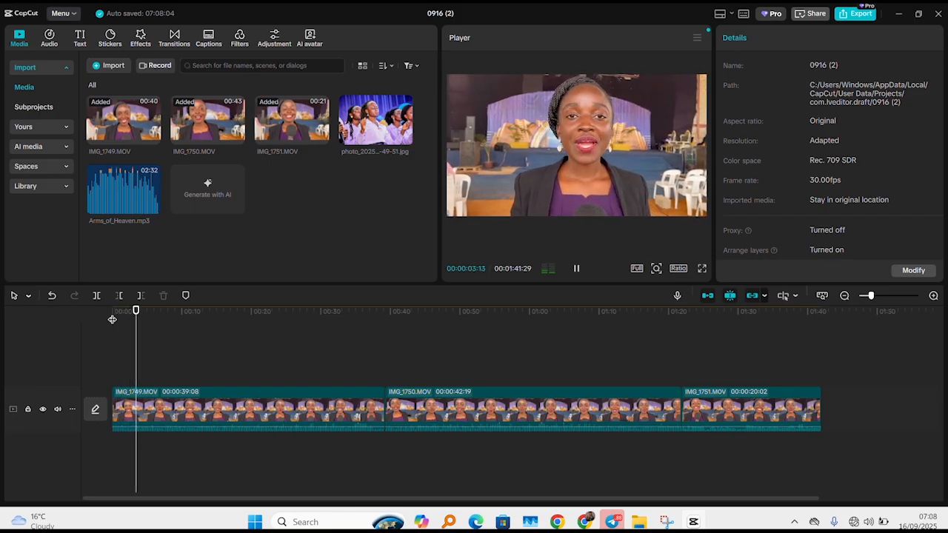
pyautogui.press('space')
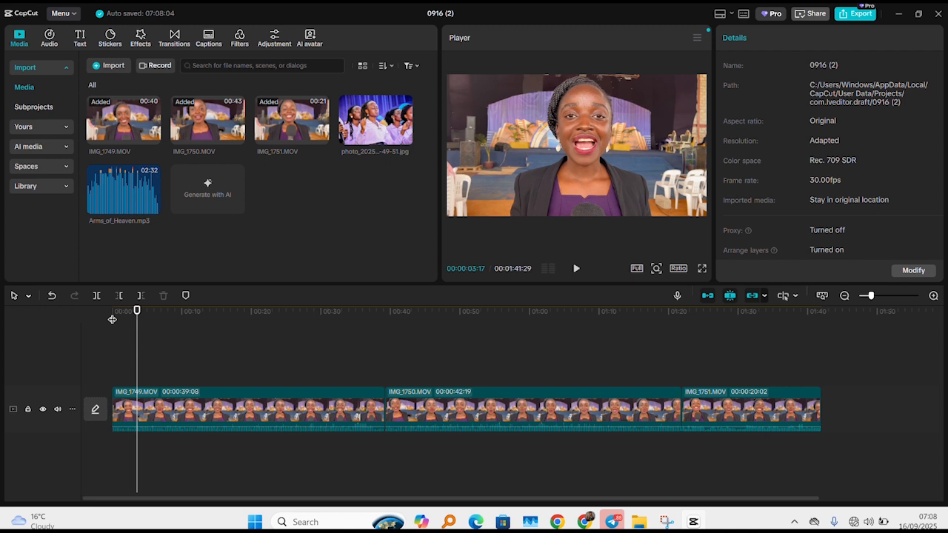
# Replay the opening of the IMG_1749 clip on the enlarged timeline and stop the playhead at 00:00:02:24.
pyautogui.scroll(5, 112, 319)
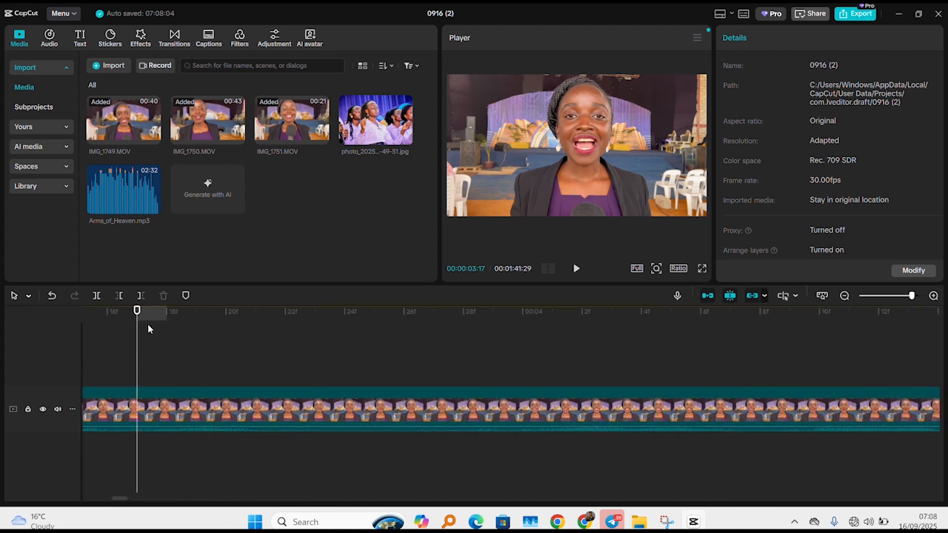
pyautogui.moveTo(136, 312); pyautogui.dragTo(117, 307)
pyautogui.press('space')
pyautogui.press('space')
pyautogui.press('space')
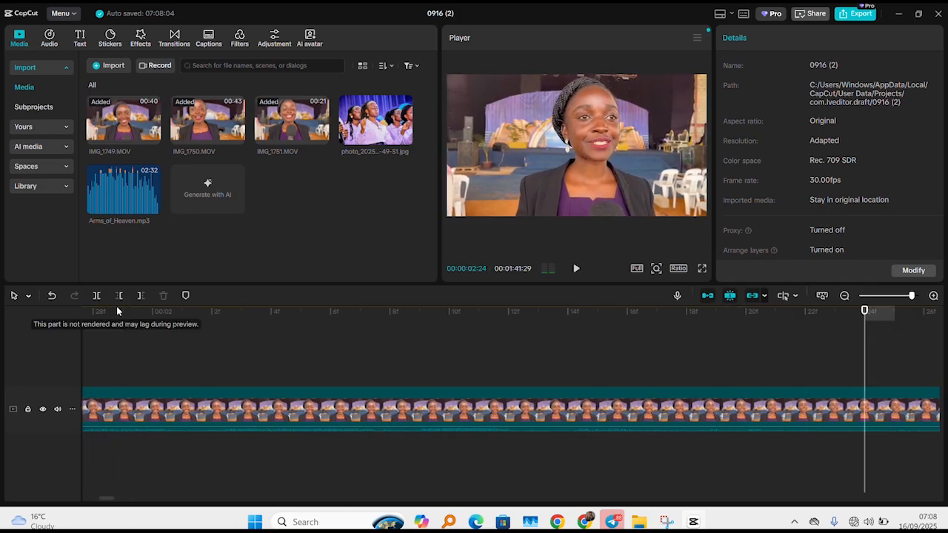
# Replay short stretches of the IMG_1749 clip just after 3 seconds to find where the speech begins.
pyautogui.press('space')
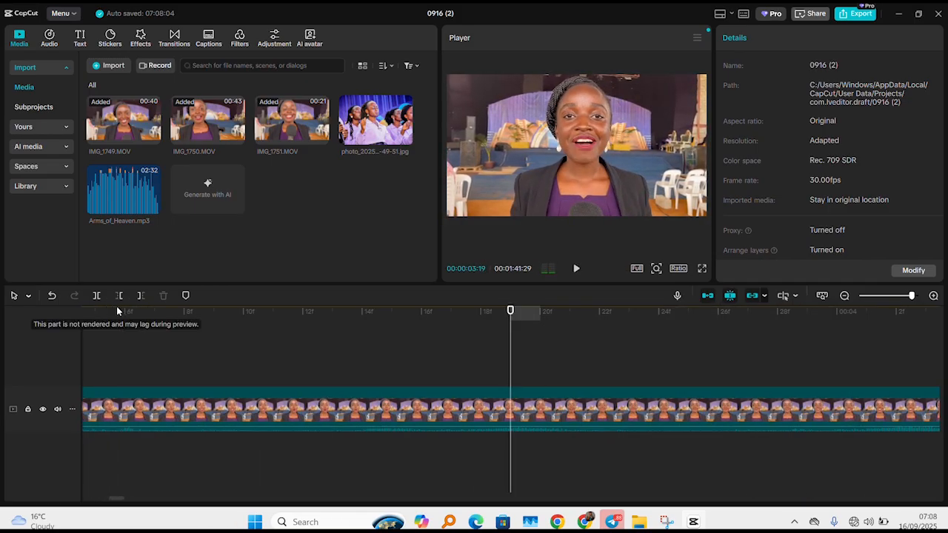
pyautogui.click(423, 311)
pyautogui.press('space')
pyautogui.press('space')
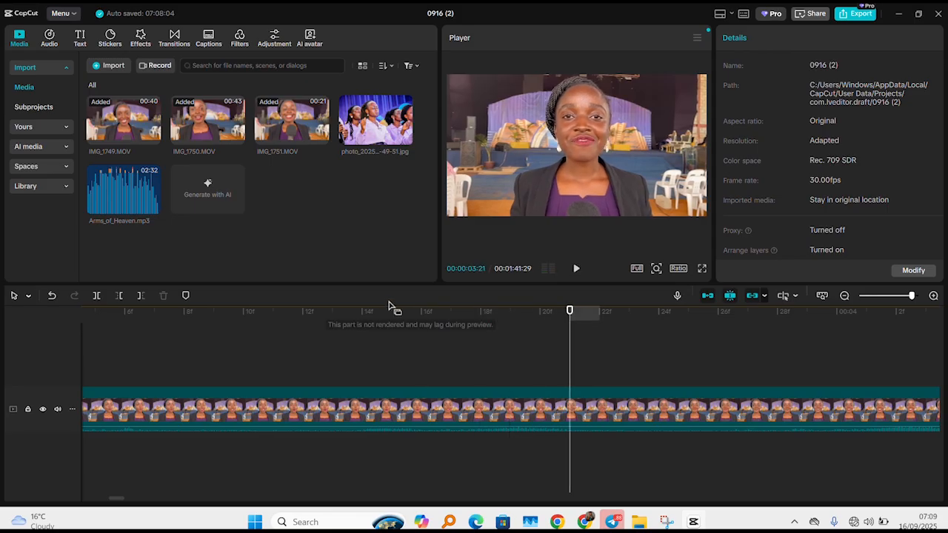
pyautogui.click(360, 310)
pyautogui.press('space')
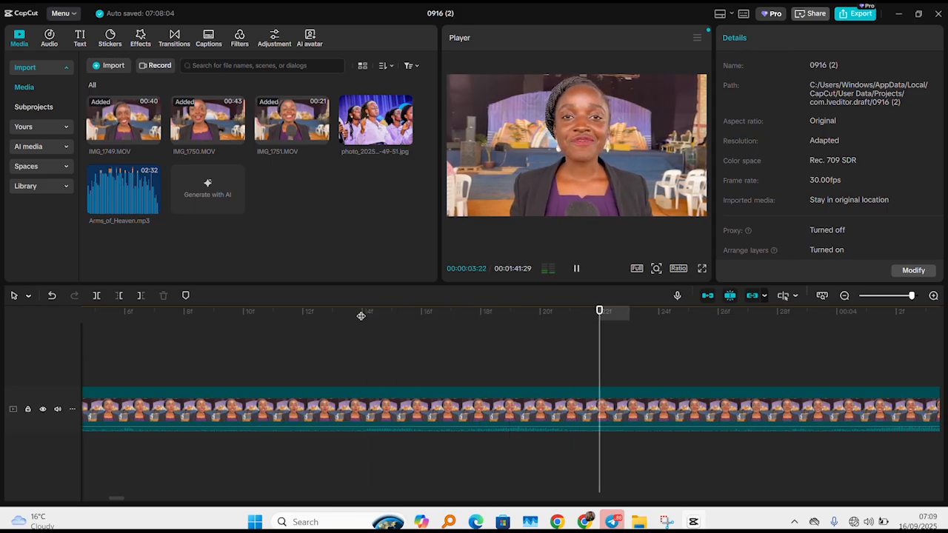
pyautogui.click(300, 310)
pyautogui.press('space')
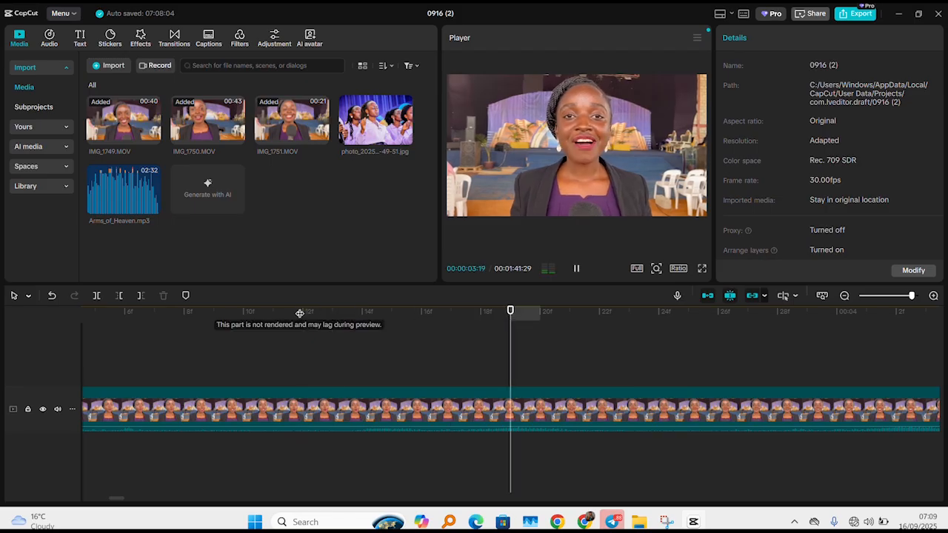
pyautogui.click(186, 311)
pyautogui.press('space')
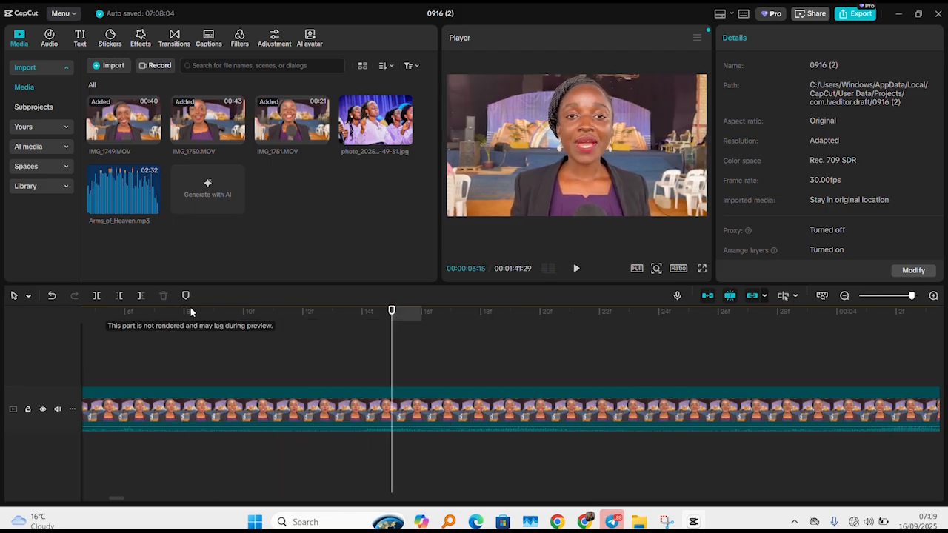
# Split the IMG_1749 clip at 00:00:03:08 and delete the part before the cut.
pyautogui.click(184, 314)
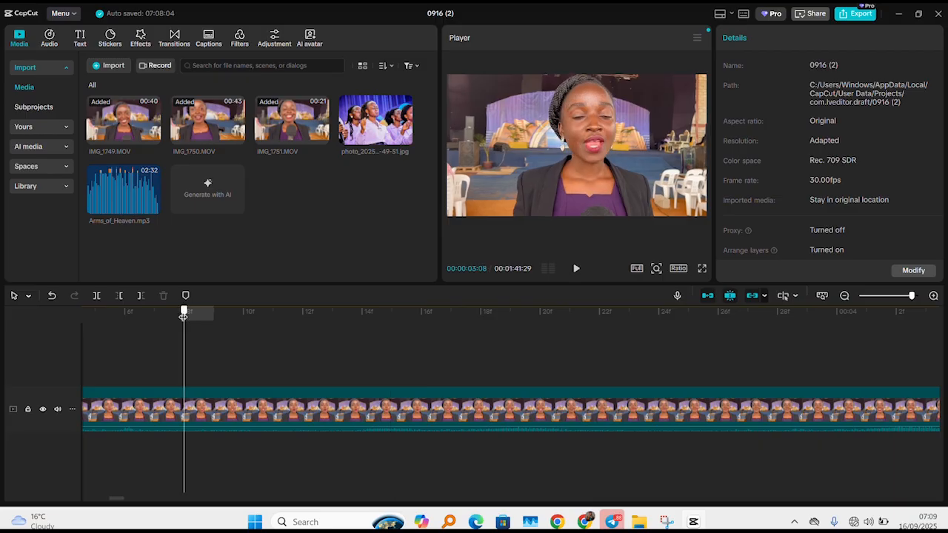
pyautogui.click(185, 417)
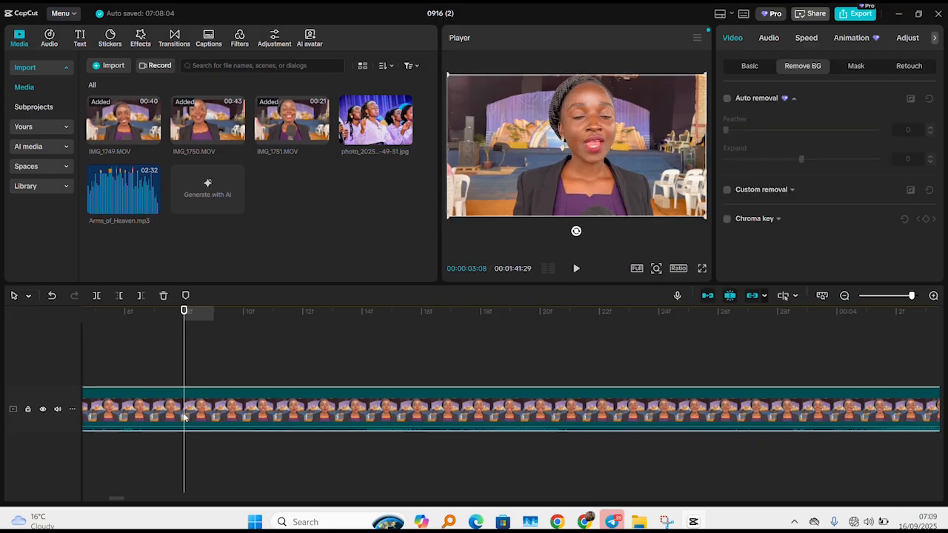
pyautogui.click(99, 300)
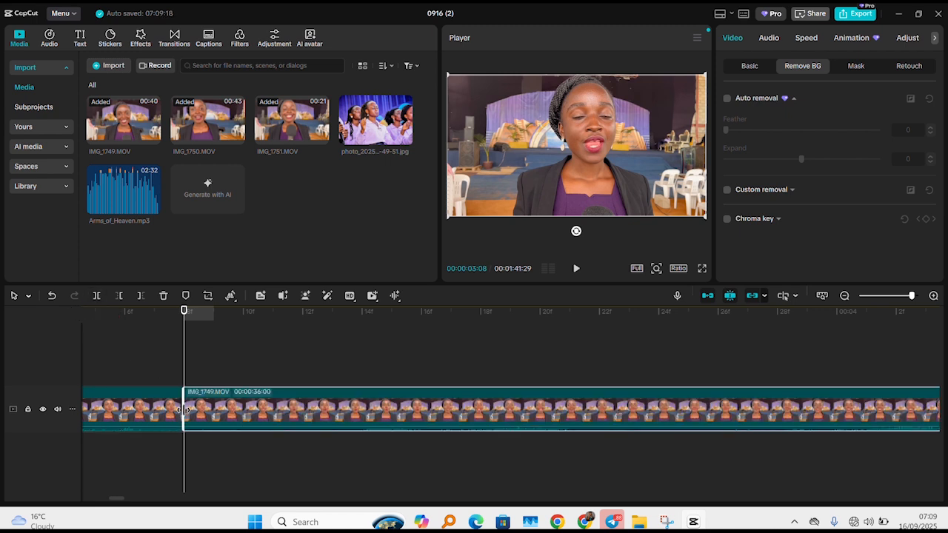
pyautogui.click(154, 400)
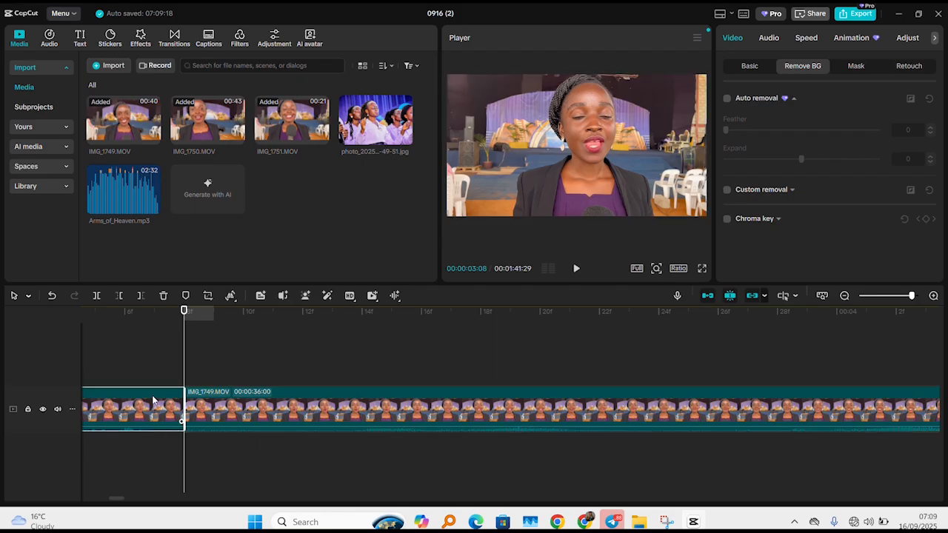
pyautogui.press('Delete')
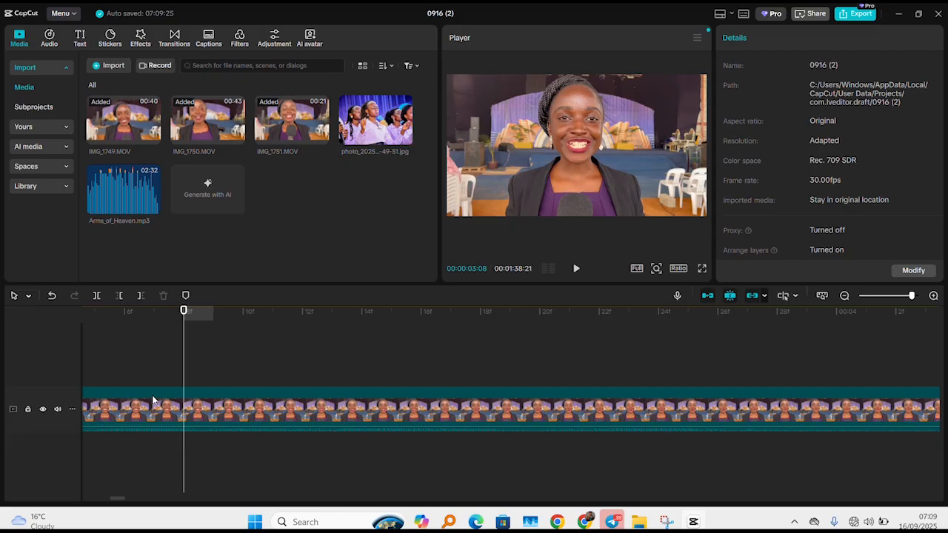
# Play the timeline from 00:00:00:00 through the IMG_1749 clip and pause at about 33 seconds.
pyautogui.scroll(-5, 153, 400)
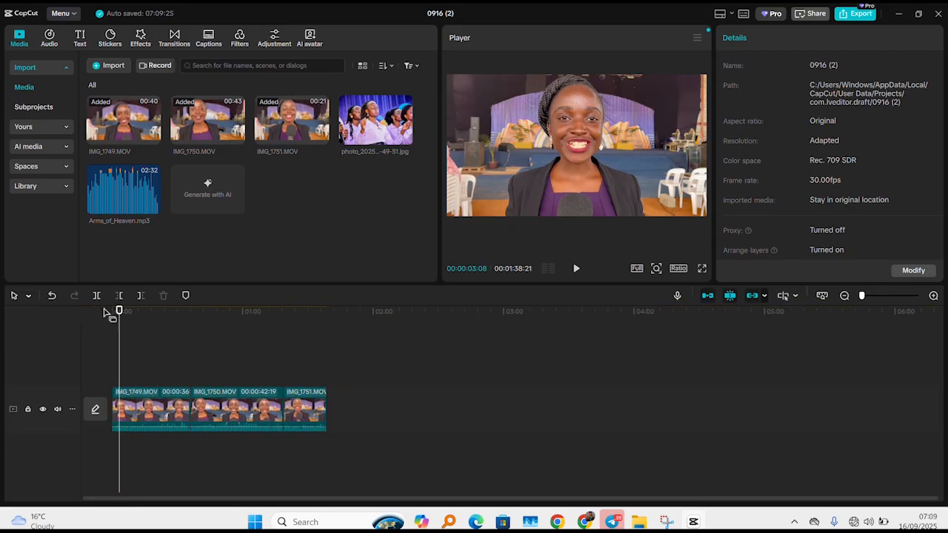
pyautogui.moveTo(121, 312); pyautogui.dragTo(108, 315)
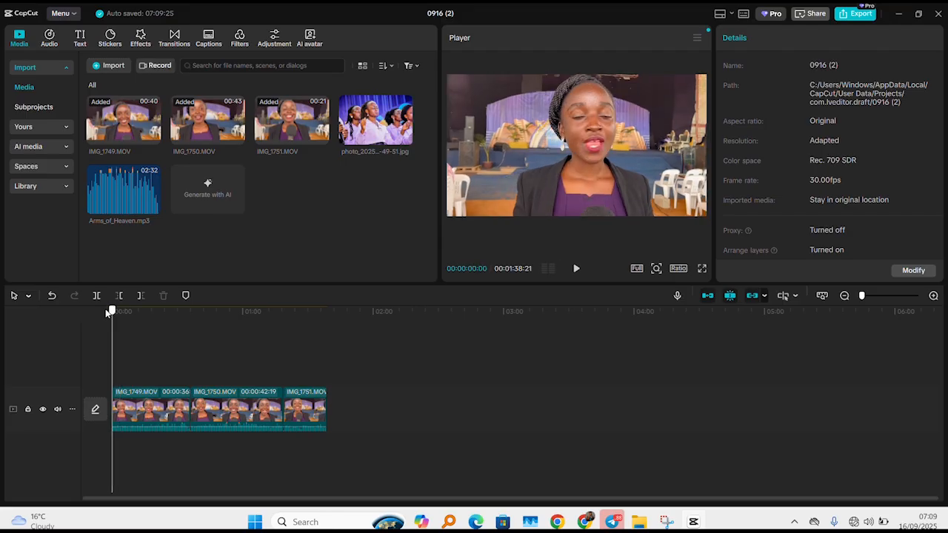
pyautogui.press('space')
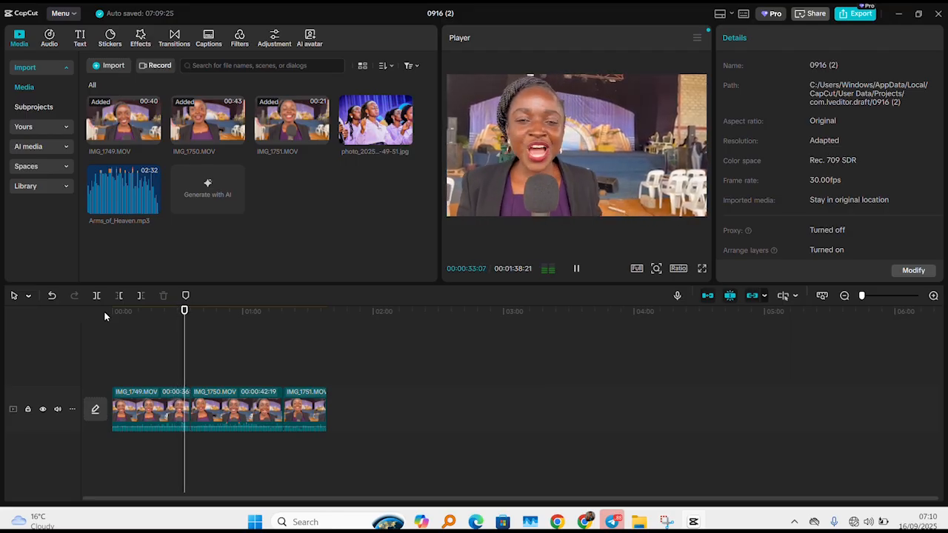
pyautogui.press('space')
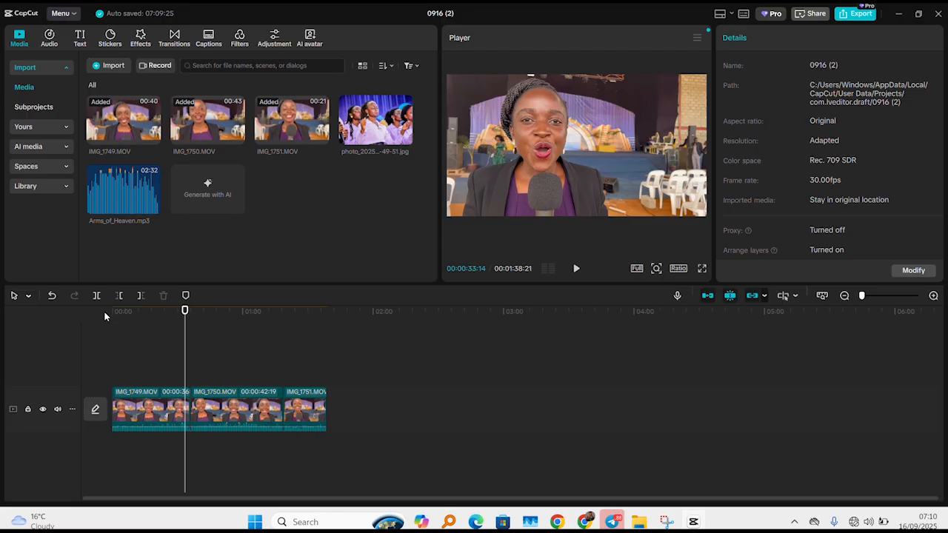
# Find the end of the speech in the IMG_1749 clip and delete everything in that clip after 00:00:31:04.
pyautogui.keyDown('ctrl'); pyautogui.scroll(5, 105, 314); pyautogui.keyUp('ctrl')
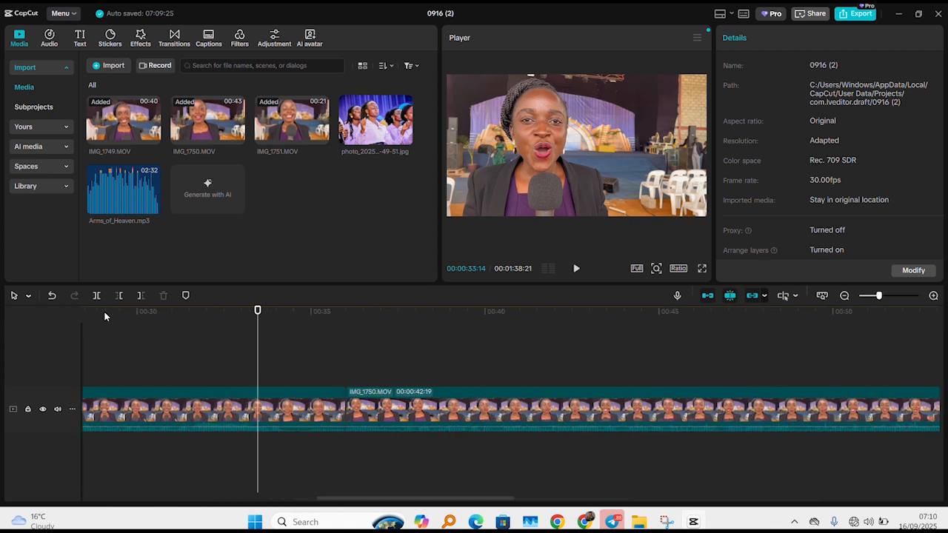
pyautogui.press('space')
pyautogui.click(156, 311)
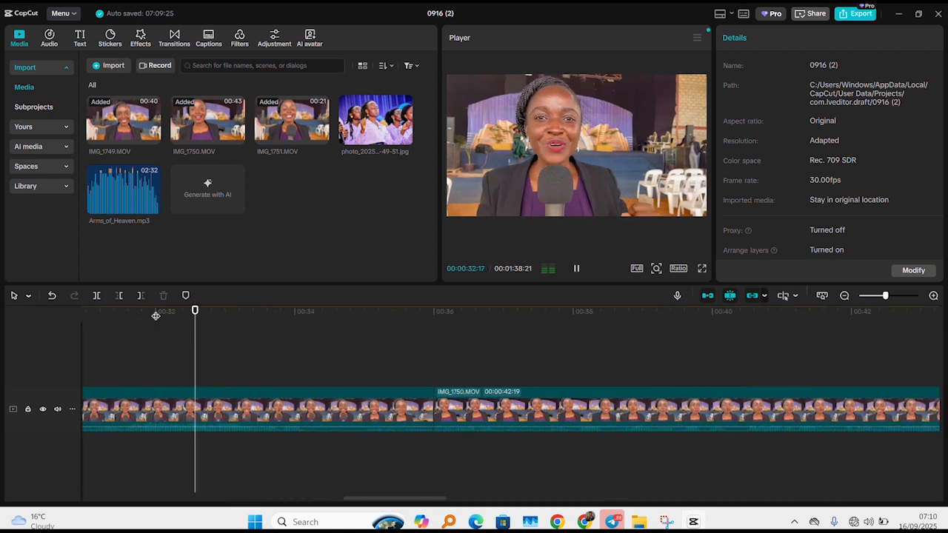
pyautogui.press('space')
pyautogui.keyDown('ctrl'); pyautogui.scroll(-2, 156, 315); pyautogui.keyUp('ctrl')
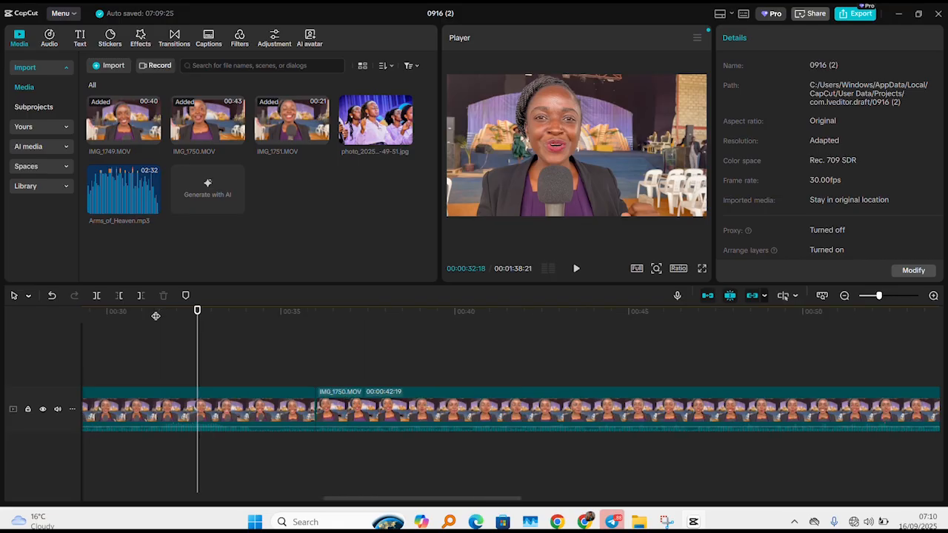
pyautogui.click(107, 312)
pyautogui.press('space')
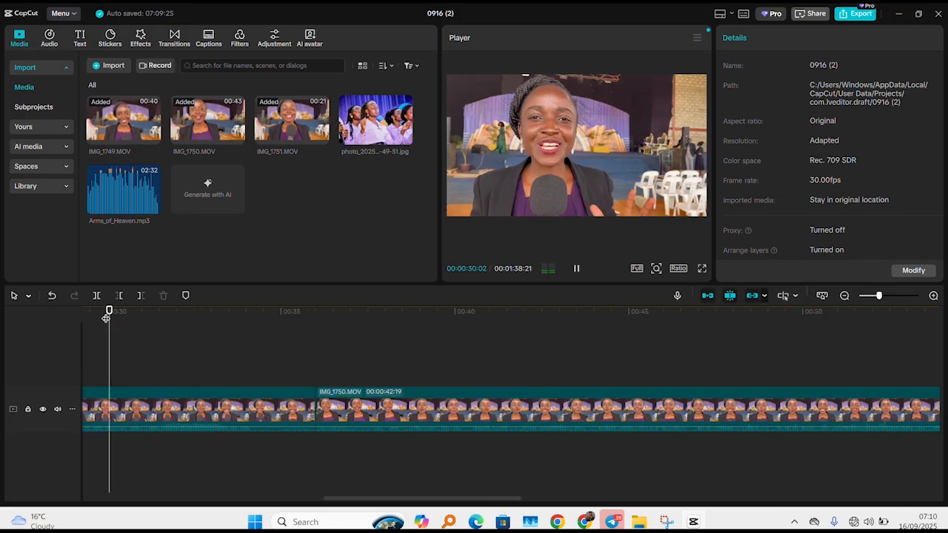
pyautogui.press('space')
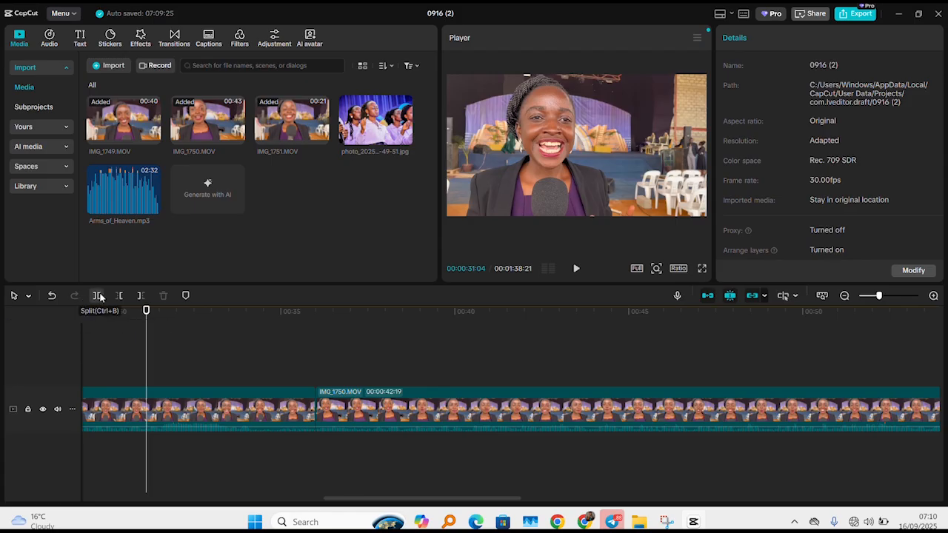
pyautogui.click(161, 400)
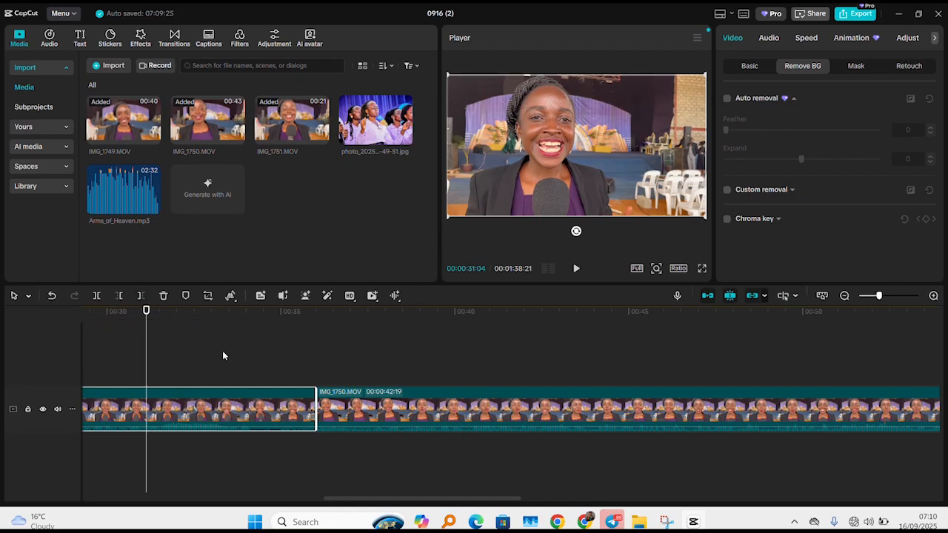
pyautogui.click(141, 303)
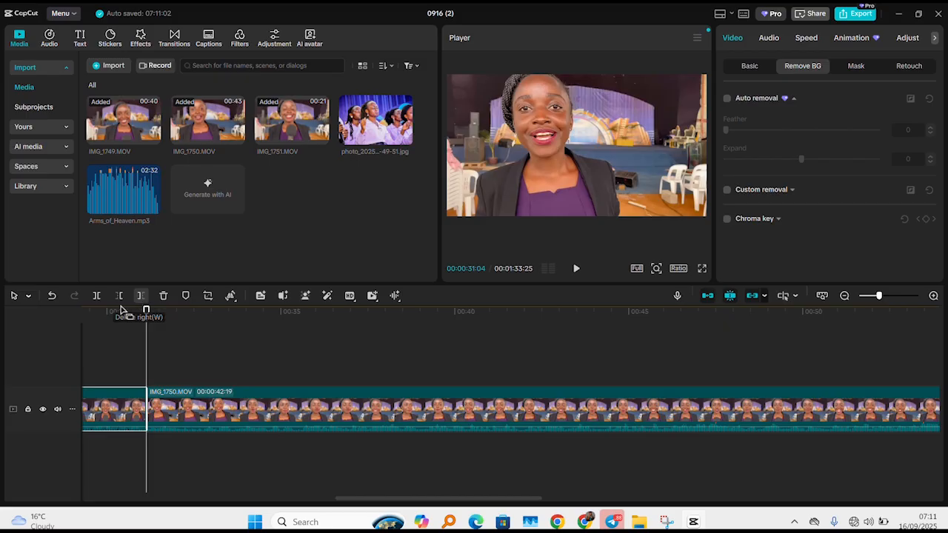
# Play across the join between IMG_1749 and IMG_1750 from shortly before 30 seconds and pause at 00:00:35:16.
pyautogui.click(97, 310)
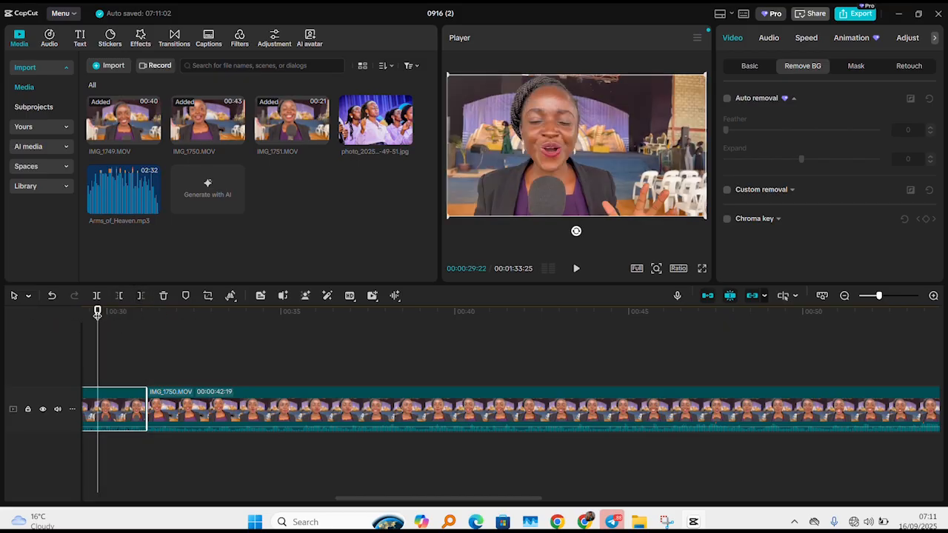
pyautogui.scroll(-5, 168, 329)
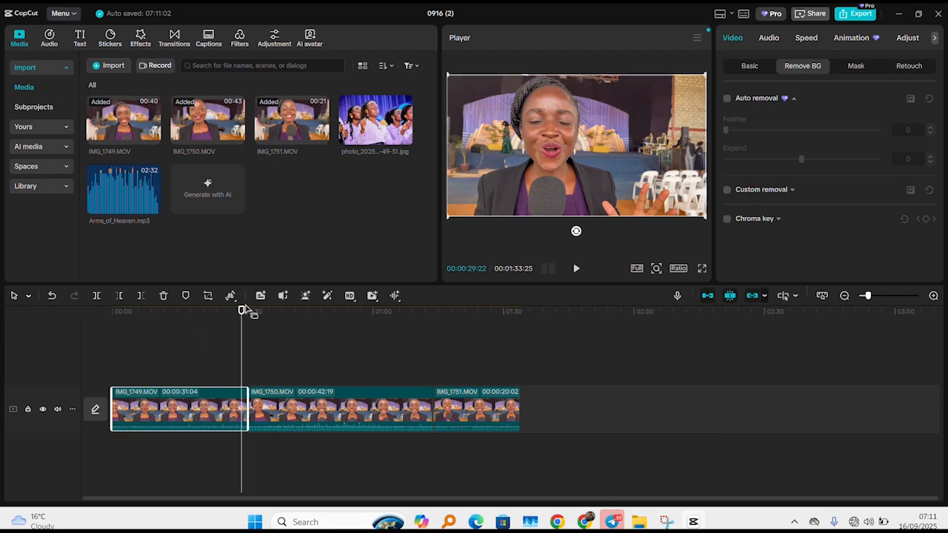
pyautogui.click(243, 312)
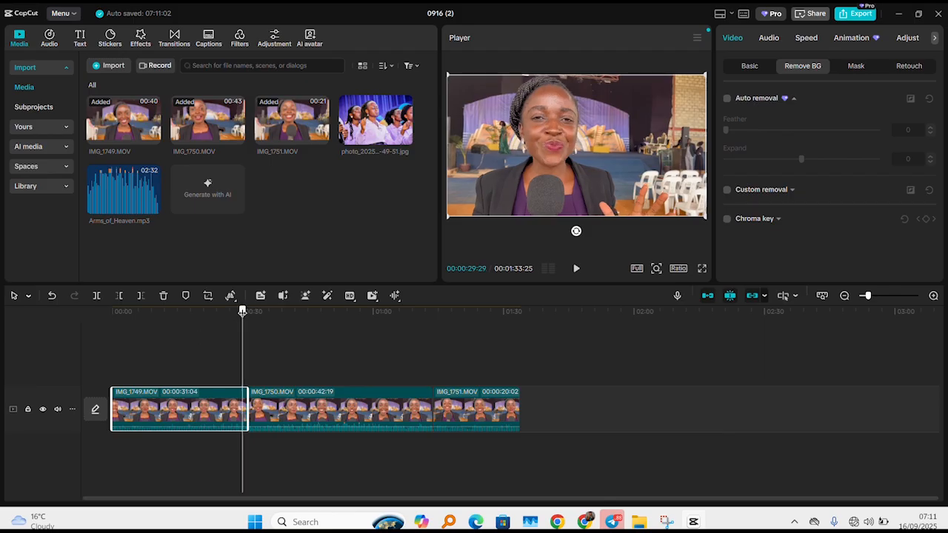
pyautogui.moveTo(242, 312); pyautogui.dragTo(231, 308)
pyautogui.press('space')
pyautogui.moveTo(229, 303)
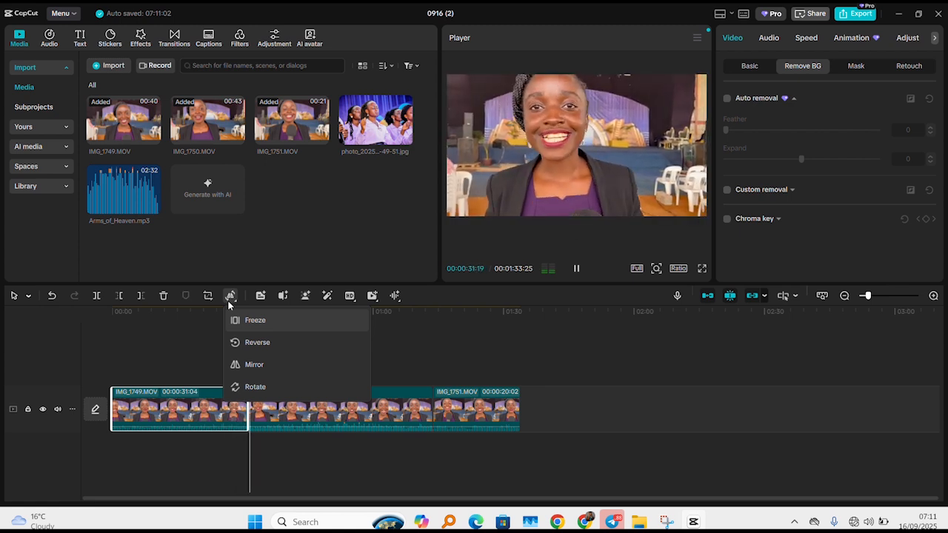
pyautogui.press('space')
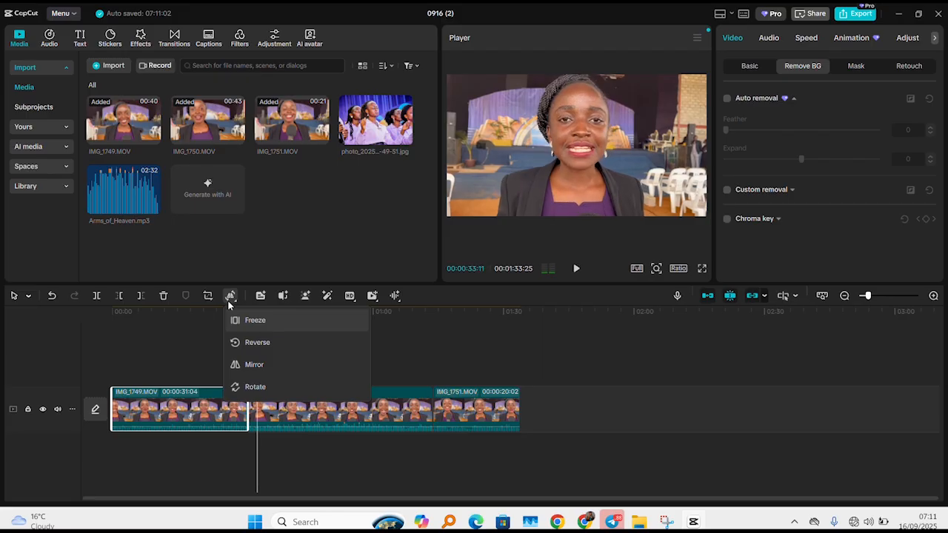
pyautogui.press('space')
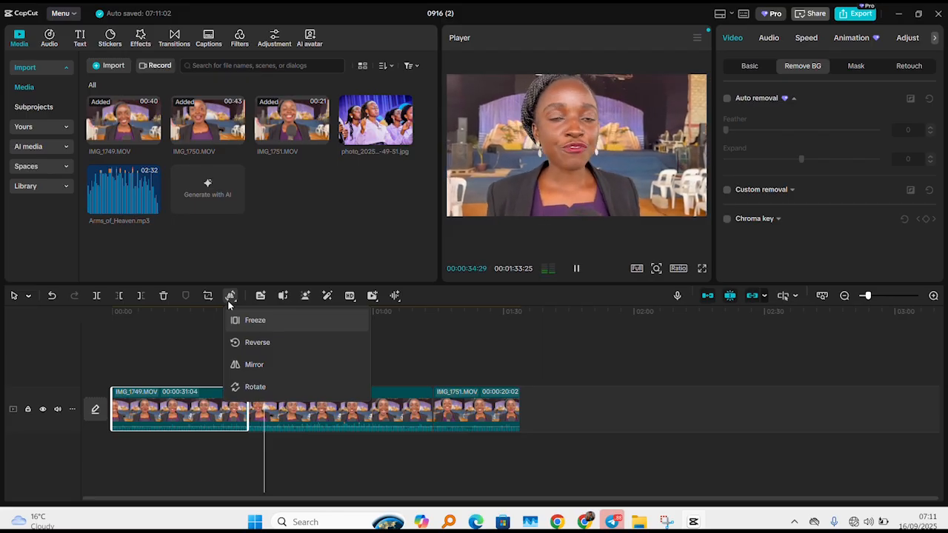
pyautogui.press('space')
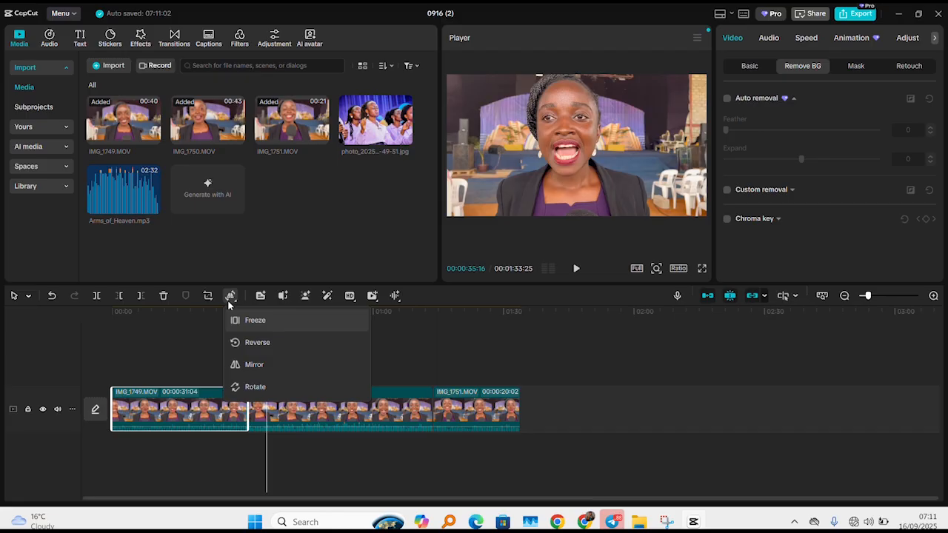
# Replay the start of the IMG_1750 clip and delete the part of it before 00:00:35:18.
pyautogui.click(186, 354)
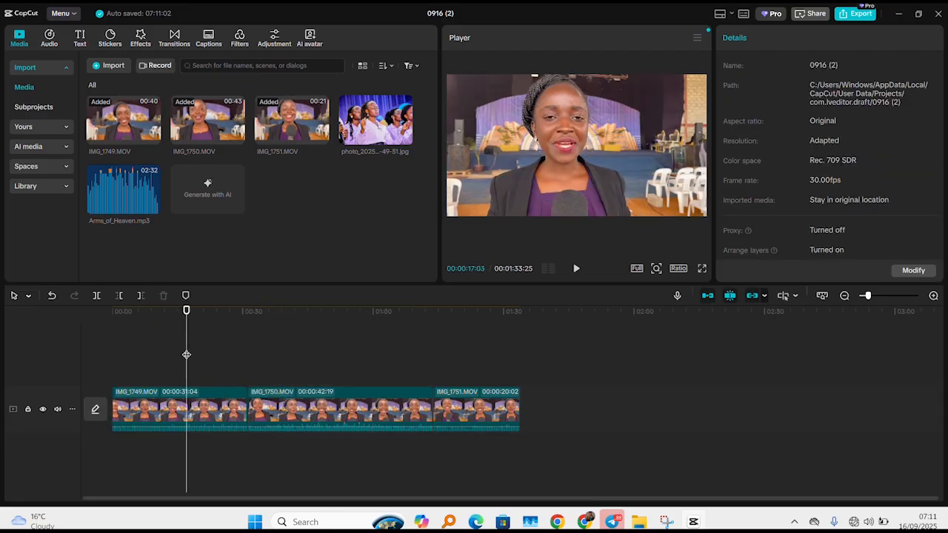
pyautogui.click(248, 310)
pyautogui.press('space')
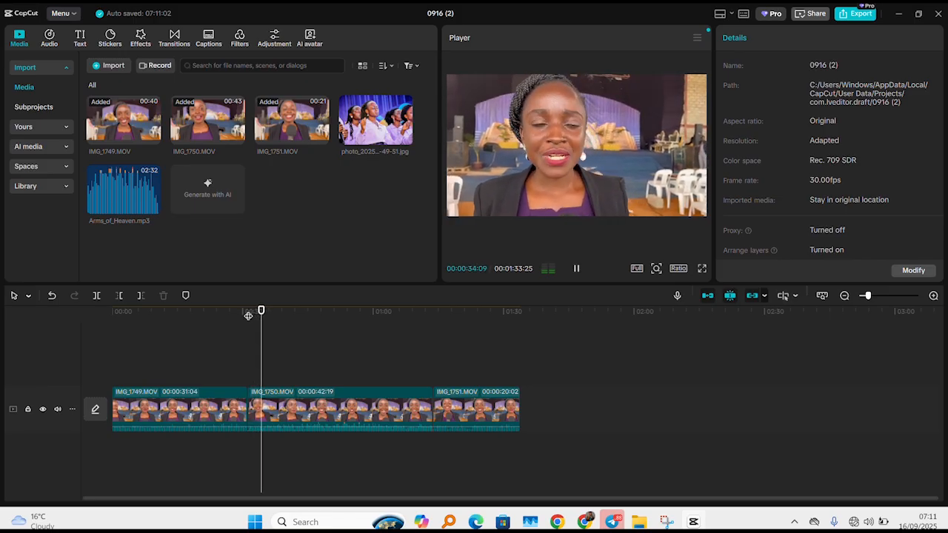
pyautogui.click(345, 399)
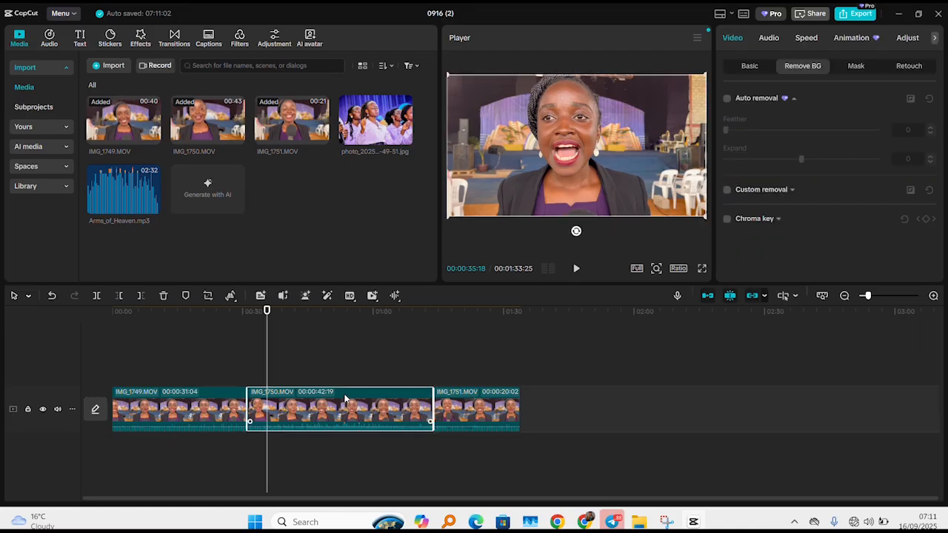
pyautogui.click(119, 297)
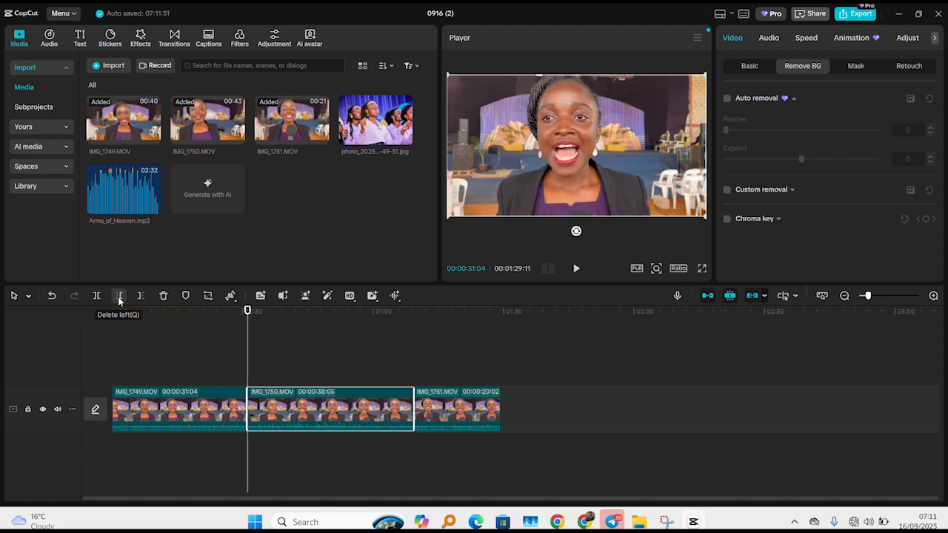
# Play the join between the first two clips from 00:00:26:06 and pause at 00:00:34:02.
pyautogui.click(226, 312)
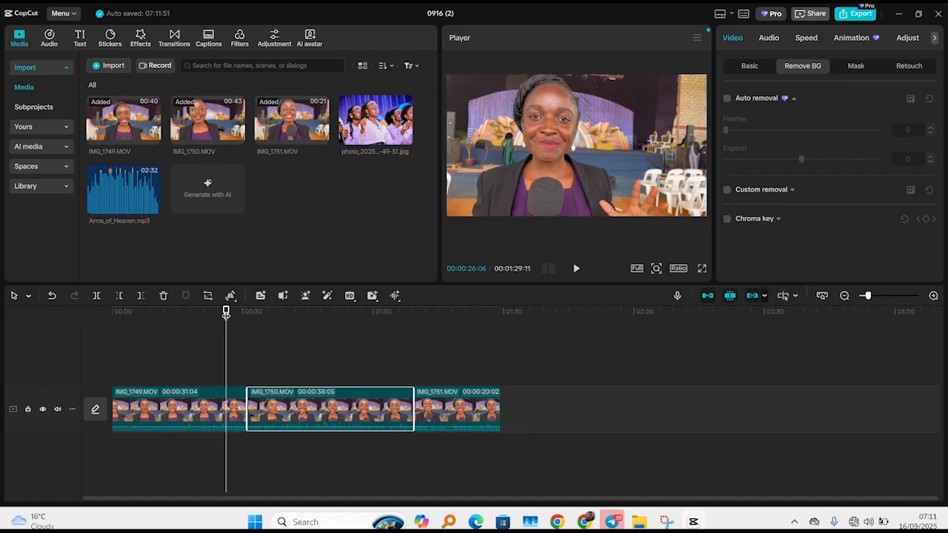
pyautogui.press('space')
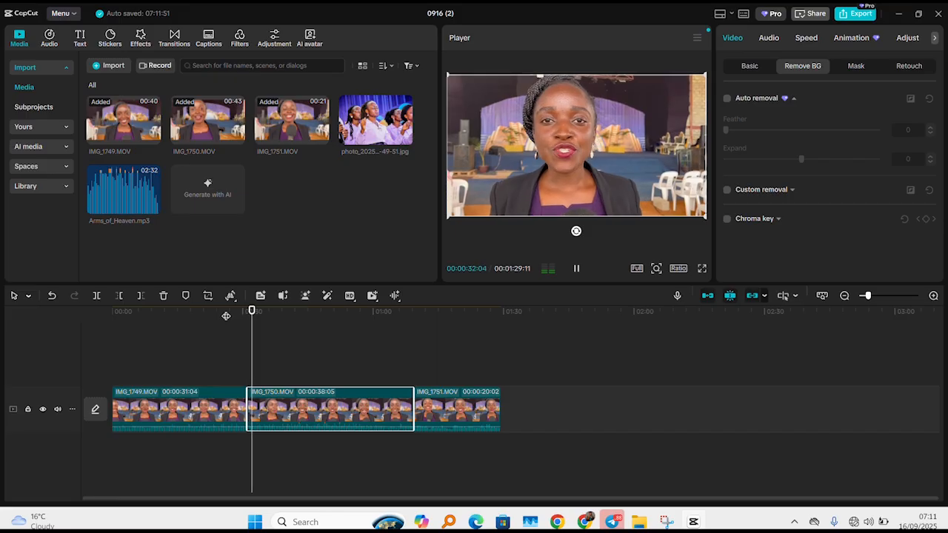
pyautogui.press('space')
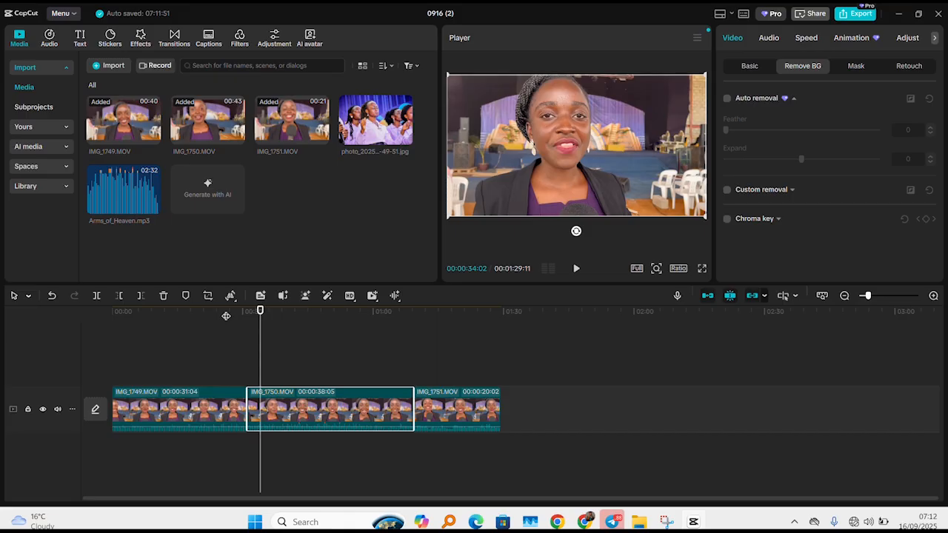
# Replay the IMG_1749 clip from its beginning and pause at 00:00:06:13.
pyautogui.click(138, 312)
pyautogui.press('space')
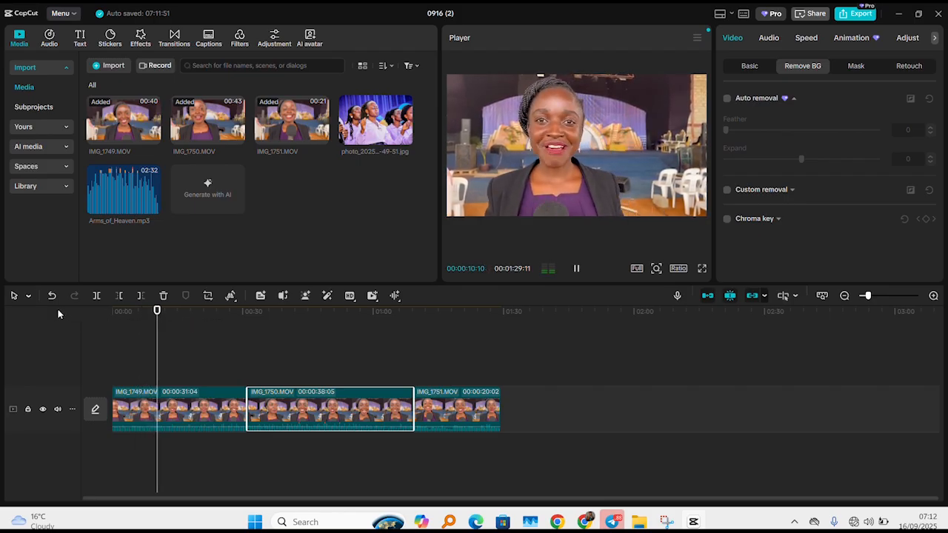
pyautogui.moveTo(119, 309); pyautogui.dragTo(105, 312)
pyautogui.press('space')
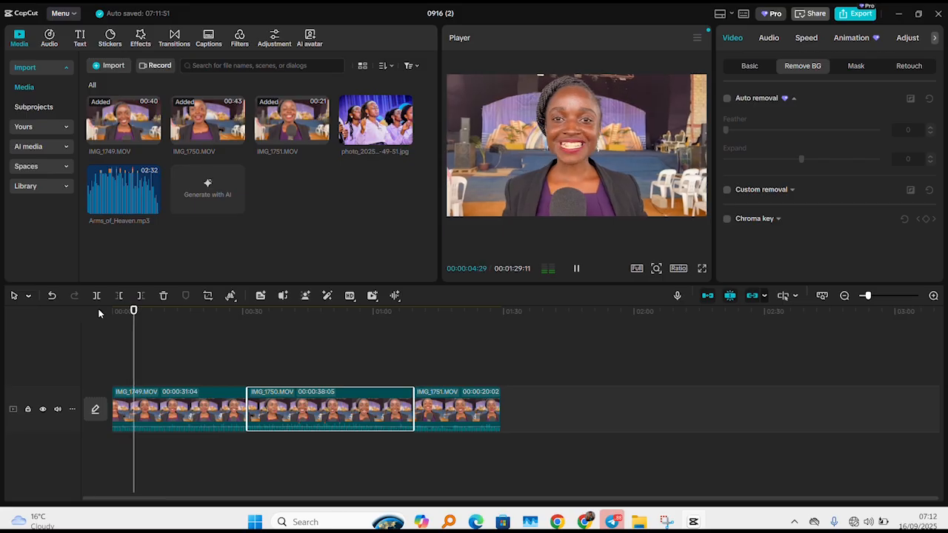
pyautogui.press('space')
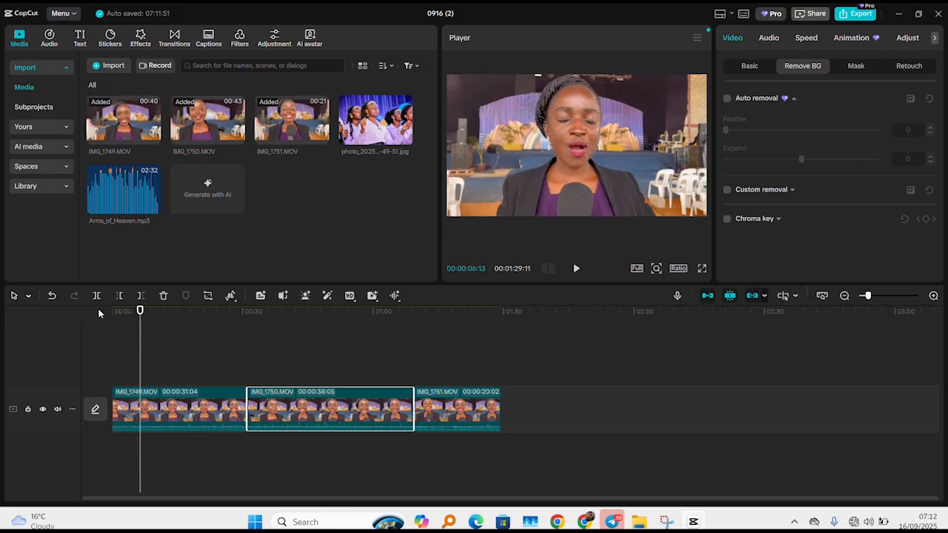
# Place the photo ending in 49-51.jpg on a track above IMG_1749 at 00:00:06:13 and extend it to that clip's end.
pyautogui.moveTo(370, 119)
pyautogui.moveTo(371, 119); pyautogui.dragTo(141, 364)
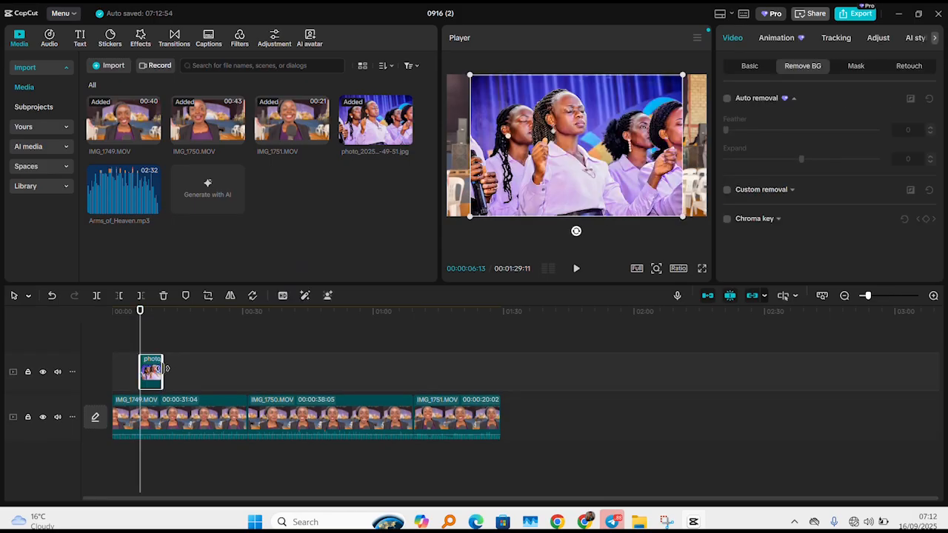
pyautogui.moveTo(167, 369); pyautogui.dragTo(247, 382)
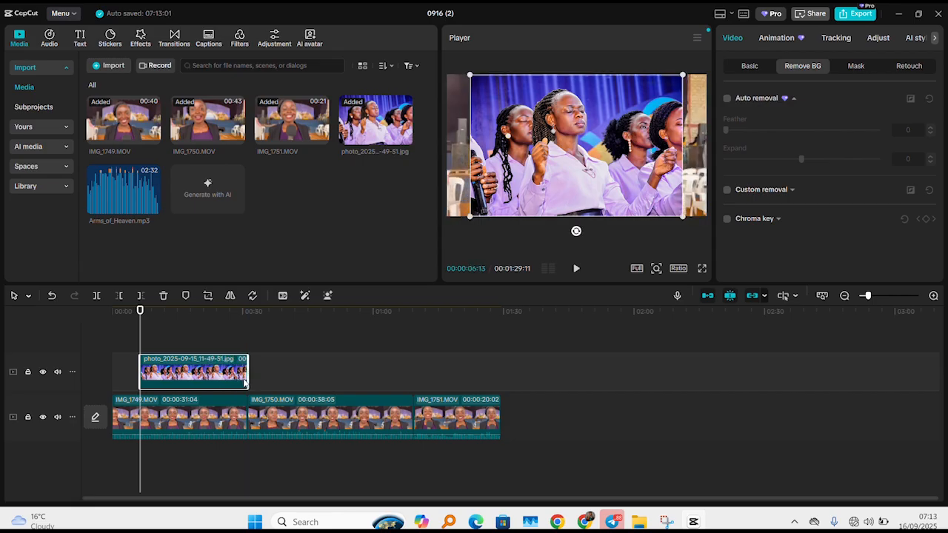
# Scale the overlaid group photo to 129% so it fills the frame.
pyautogui.click(152, 312)
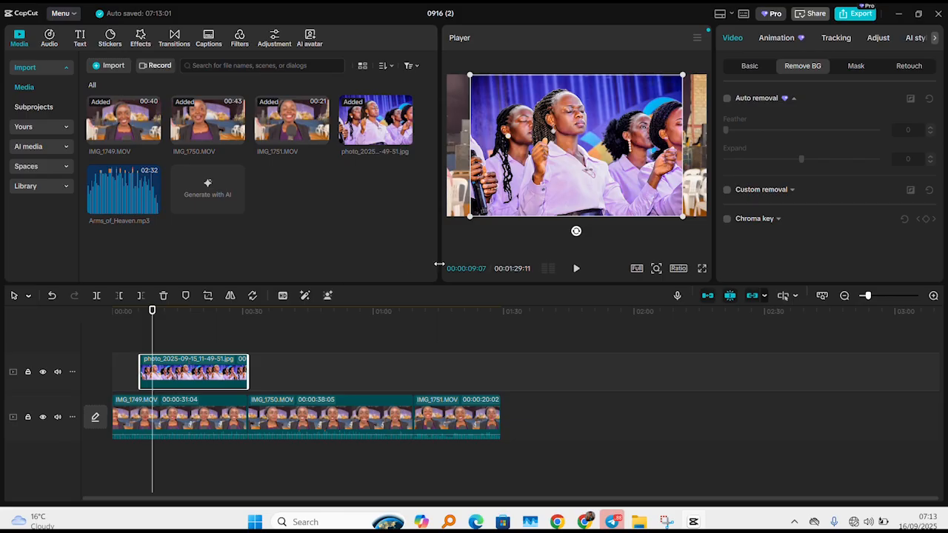
pyautogui.click(748, 71)
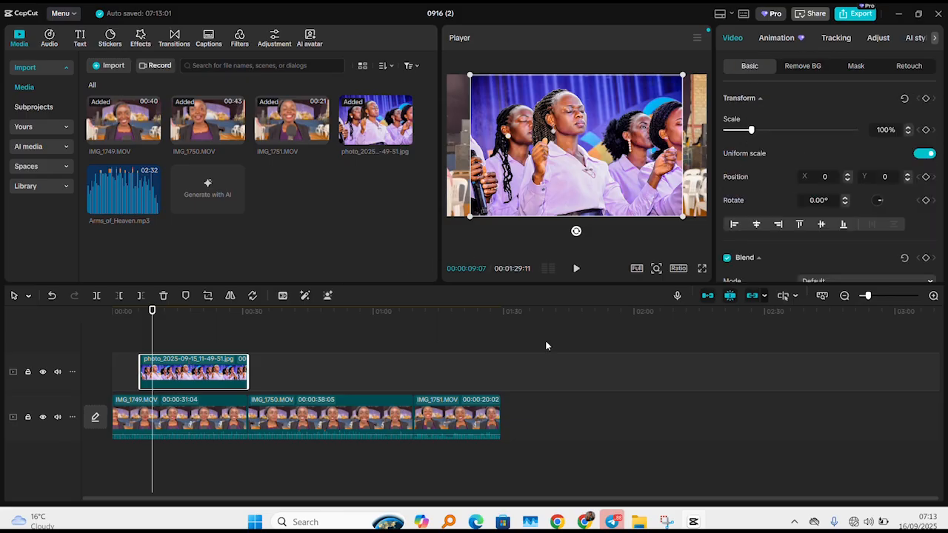
pyautogui.click(306, 358)
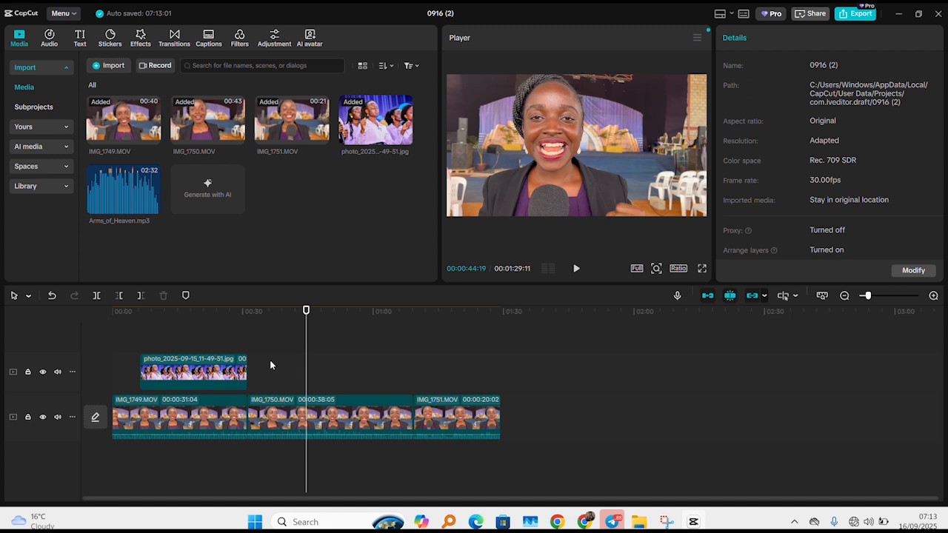
pyautogui.click(162, 361)
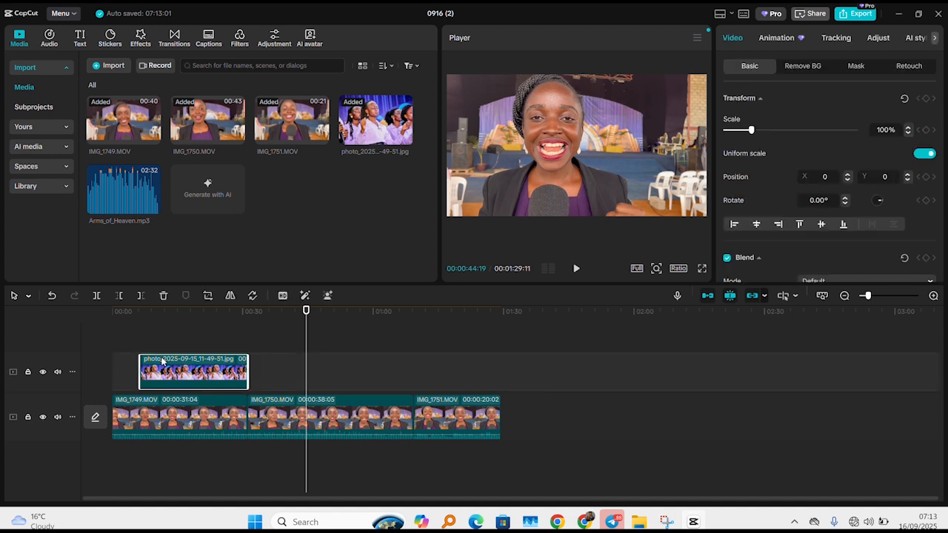
pyautogui.click(162, 310)
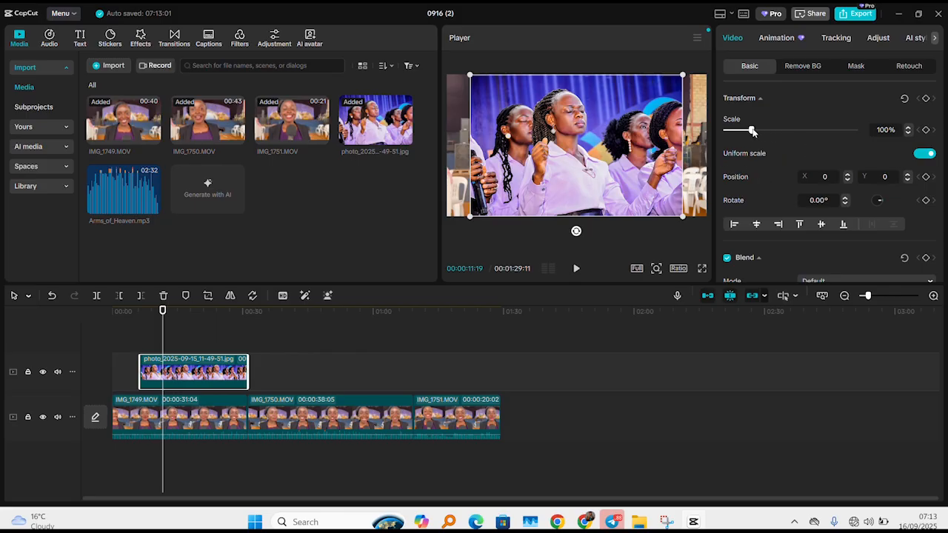
pyautogui.moveTo(752, 132); pyautogui.dragTo(760, 132)
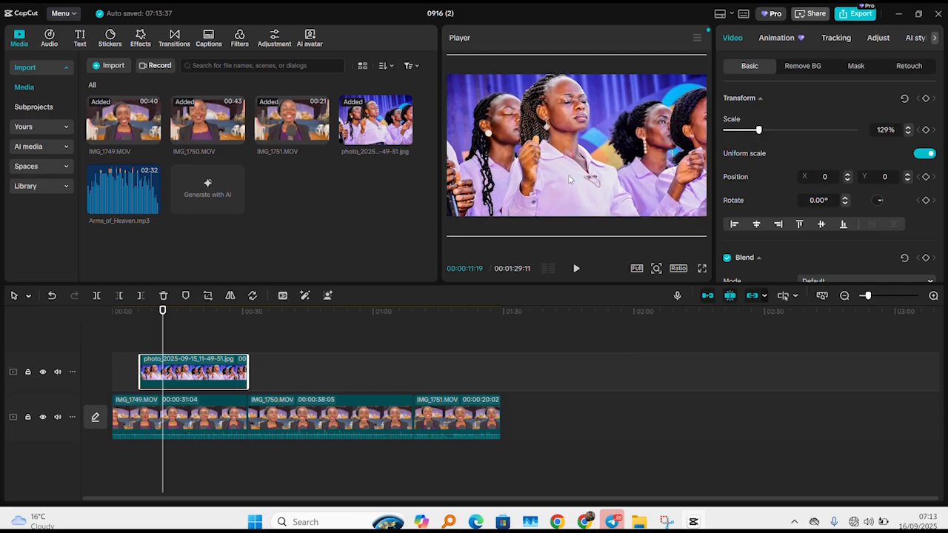
pyautogui.click(275, 365)
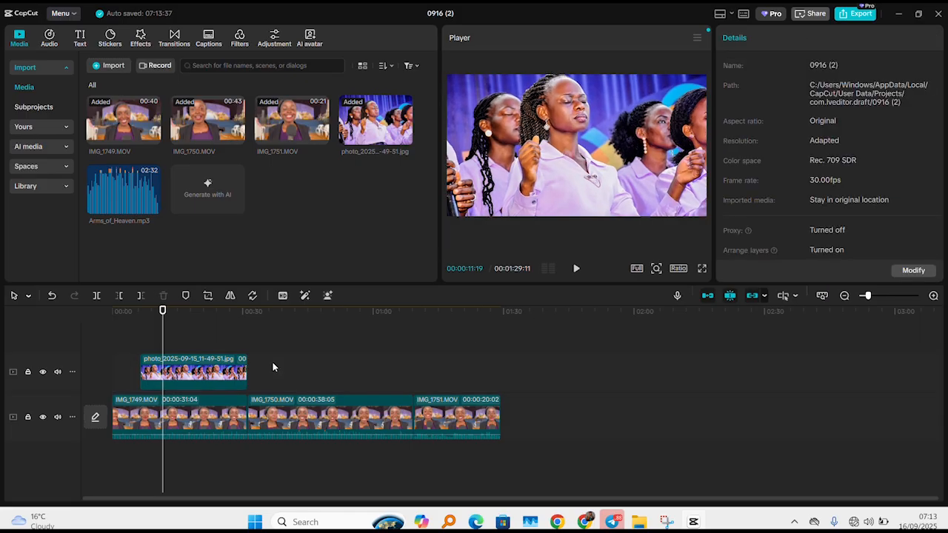
# Shorten the group photo to about 3 seconds and play it back from shortly before it appears, pausing at 00:00:11:20.
pyautogui.click(140, 309)
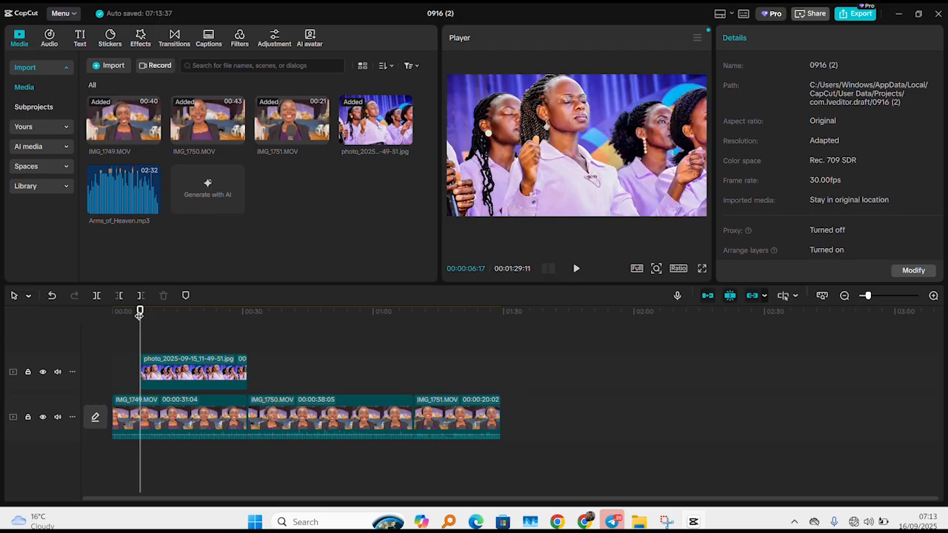
pyautogui.moveTo(140, 312); pyautogui.dragTo(134, 311)
pyautogui.press('space')
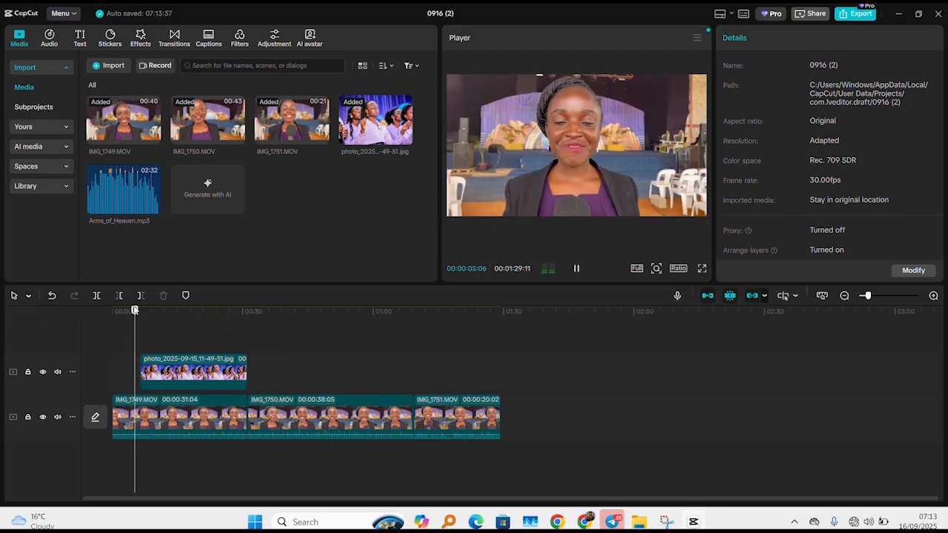
pyautogui.moveTo(246, 371); pyautogui.dragTo(155, 366)
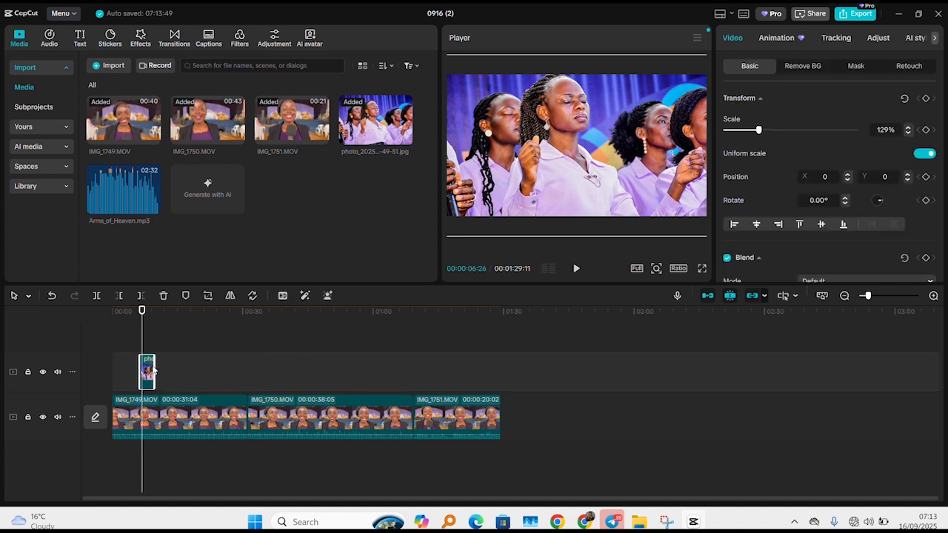
pyautogui.click(133, 312)
pyautogui.press('space')
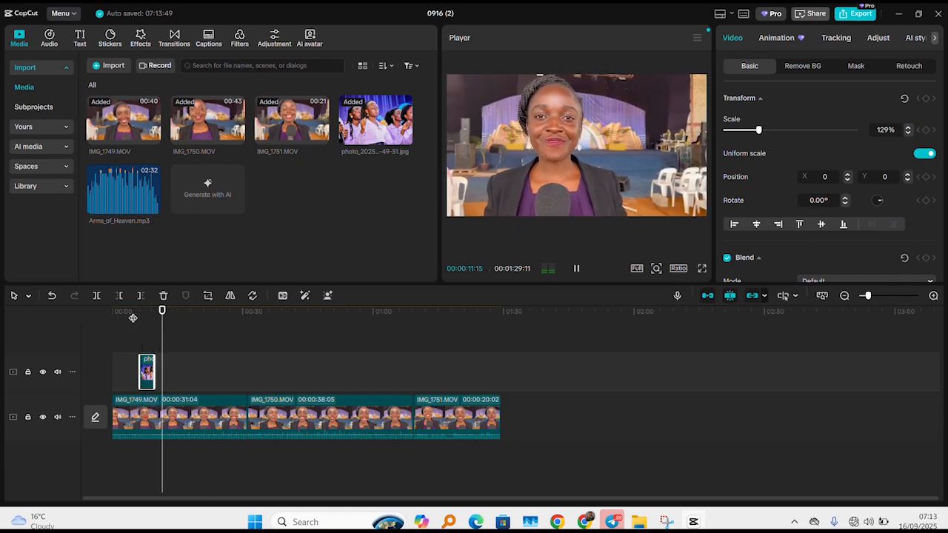
pyautogui.press('space')
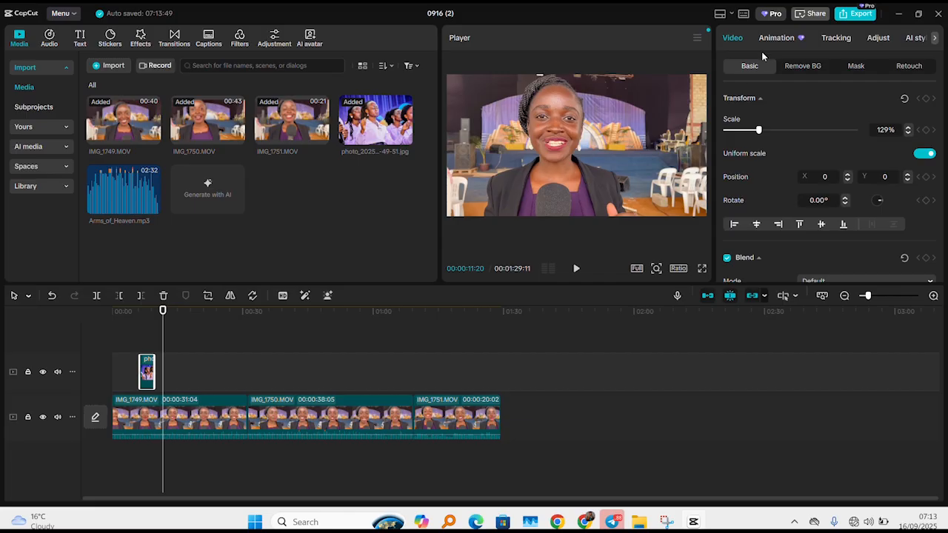
# Open the group photo's animation options, then replay from the photo's start and stop at 00:00:13:02.
pyautogui.click(779, 40)
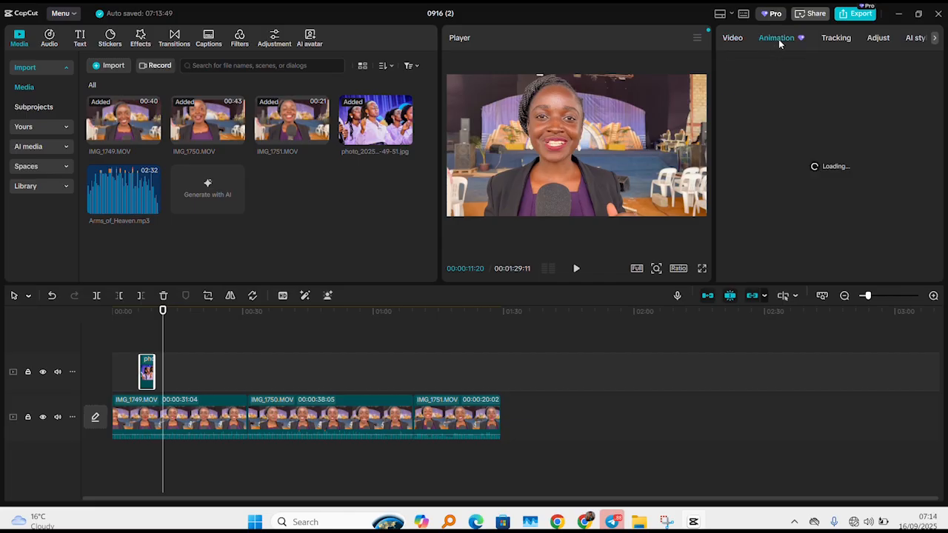
pyautogui.click(138, 311)
pyautogui.press('space')
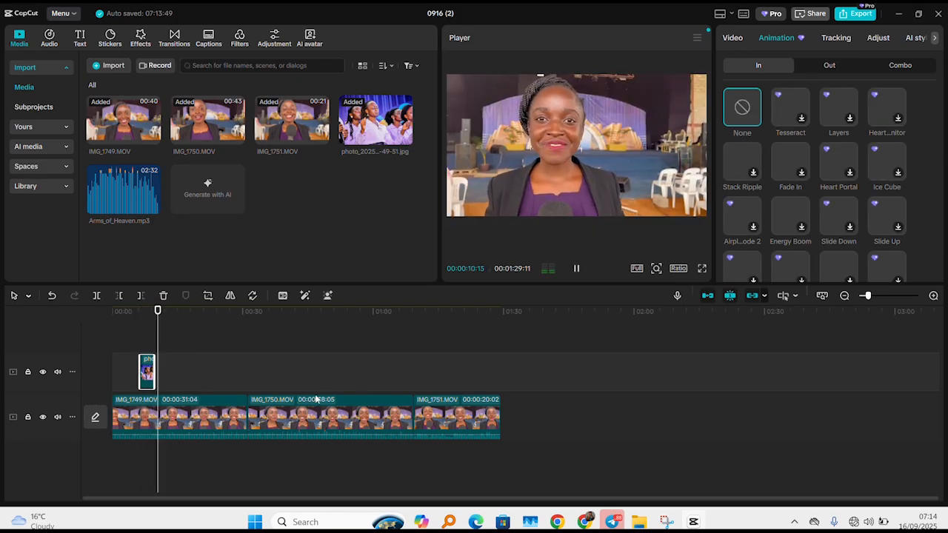
pyautogui.click(442, 400)
pyautogui.moveTo(442, 404)
pyautogui.mouseDown()
pyautogui.moveTo(202, 380)
pyautogui.moveTo(220, 350)
pyautogui.moveTo(207, 353)
pyautogui.moveTo(449, 365)
pyautogui.moveTo(452, 414)
pyautogui.moveTo(453, 404)
pyautogui.mouseUp()
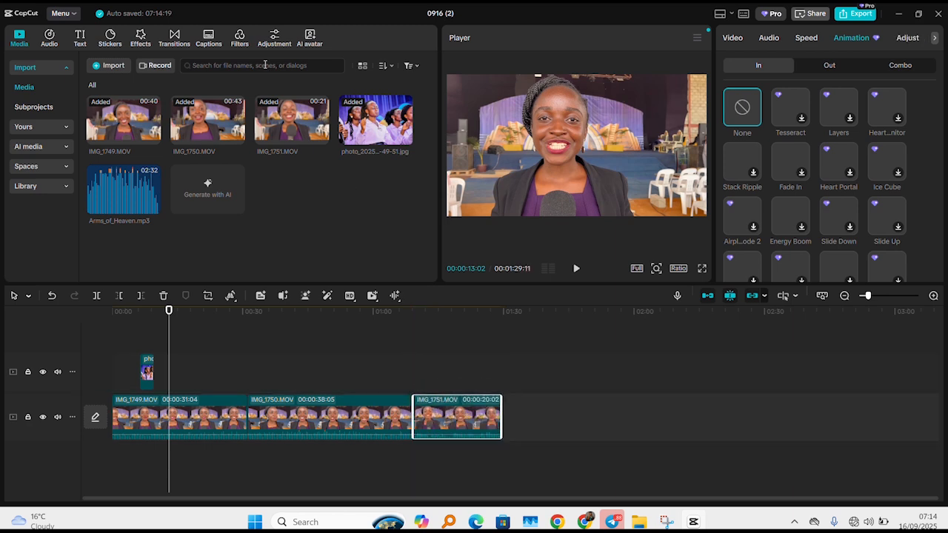
# Import photo_2025-09-15_11-50-17 from the prking folder on Data Disk (D:).
pyautogui.click(109, 66)
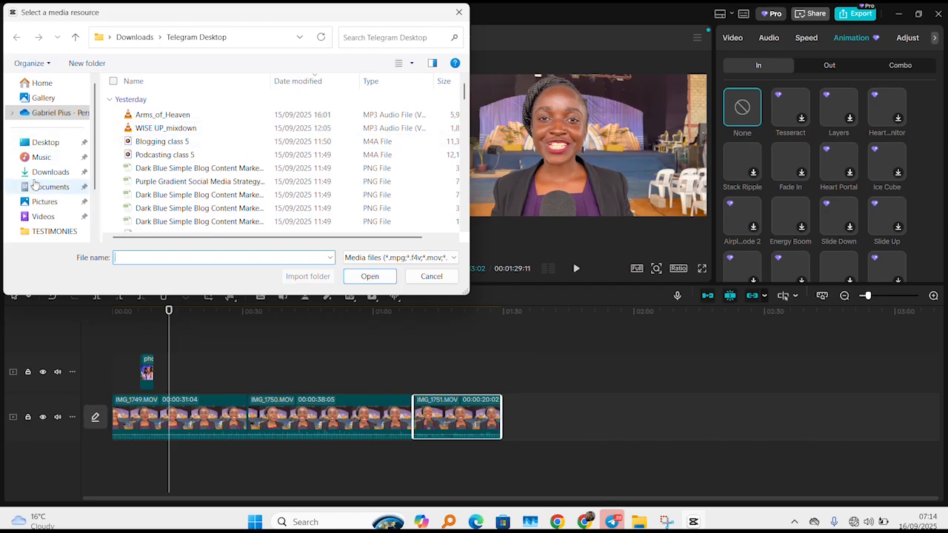
pyautogui.scroll(-2, 97, 190)
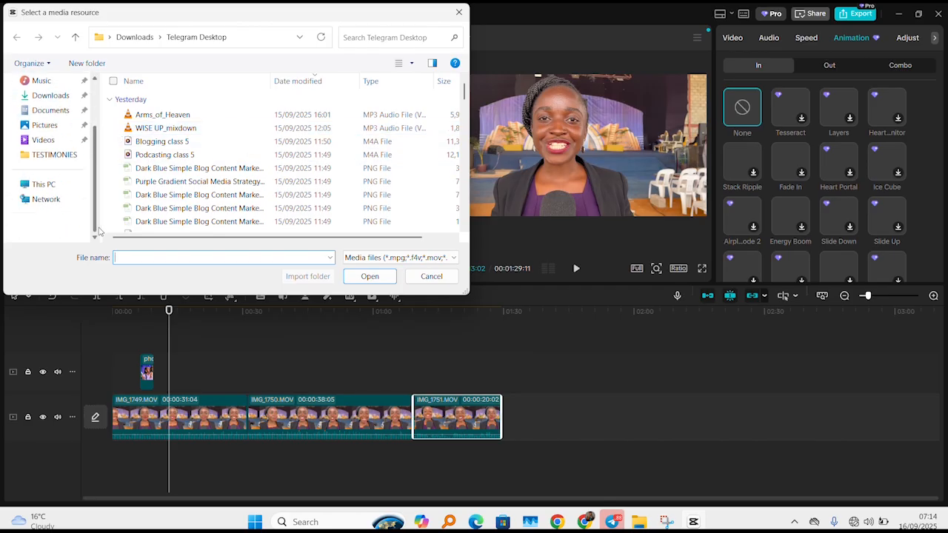
pyautogui.click(47, 186)
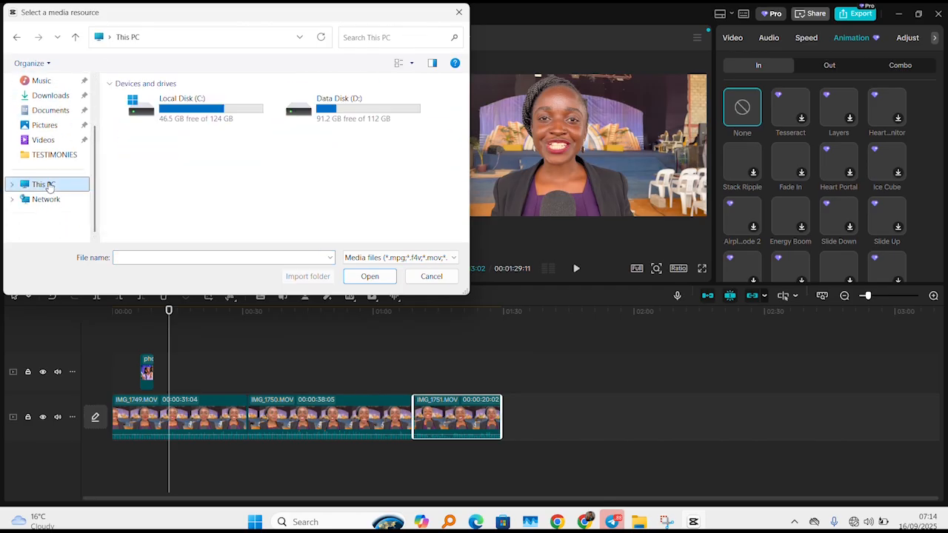
pyautogui.doubleClick(363, 105)
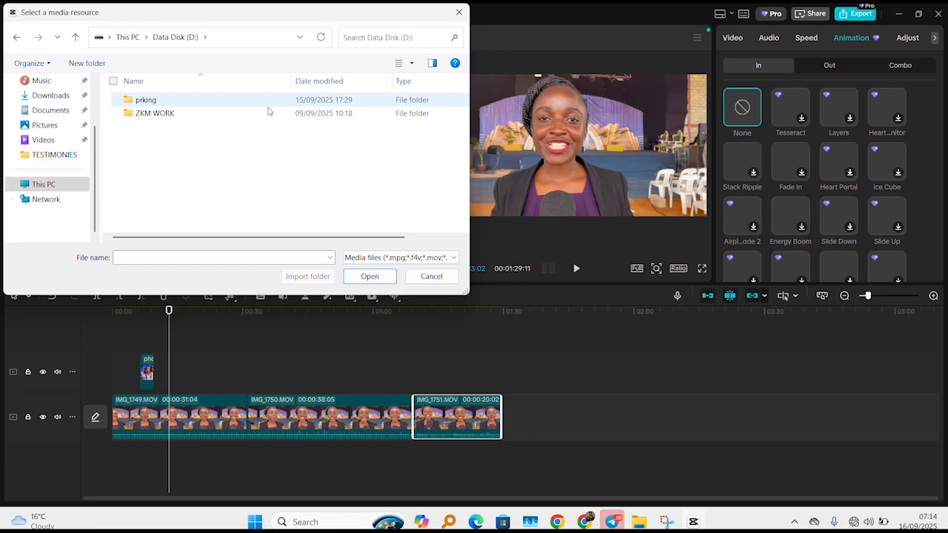
pyautogui.doubleClick(197, 101)
pyautogui.click(409, 114)
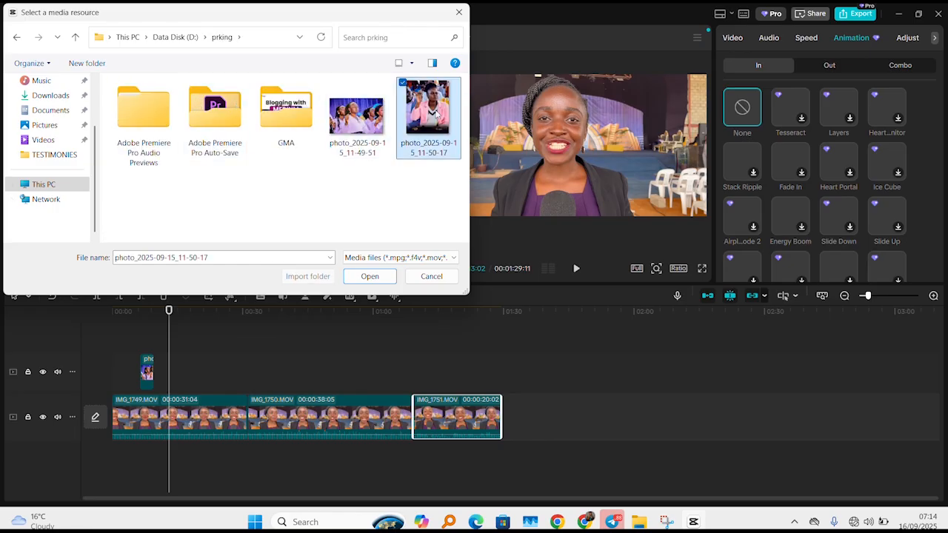
pyautogui.click(369, 277)
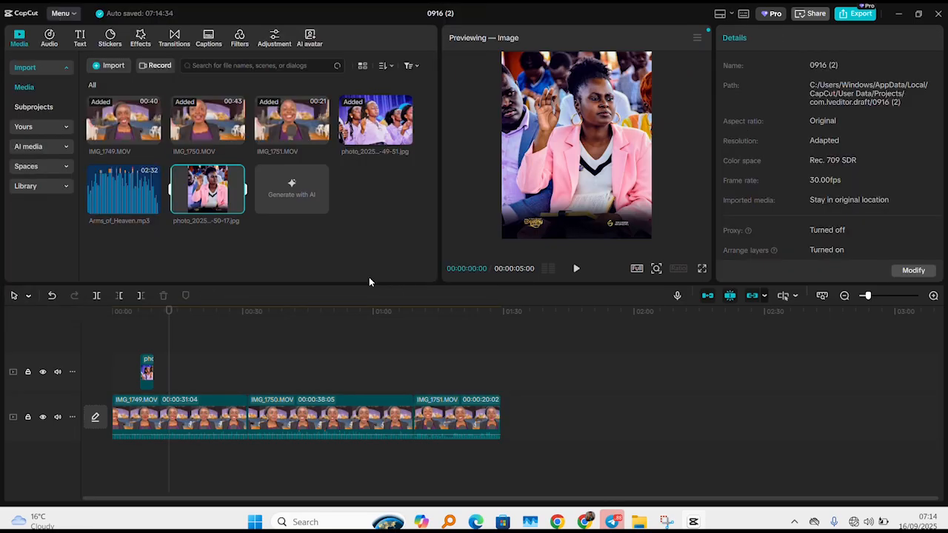
# Place the newly imported photo on the overlay track at 00:00:13:02 and play it briefly up to 00:00:13:25.
pyautogui.click(183, 331)
pyautogui.moveTo(184, 331); pyautogui.dragTo(172, 373)
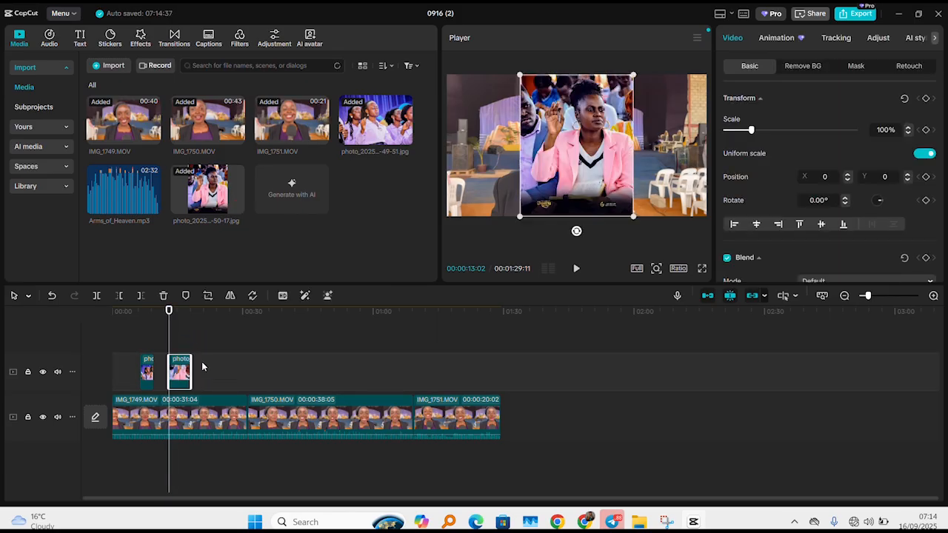
pyautogui.press('space')
pyautogui.press('space')
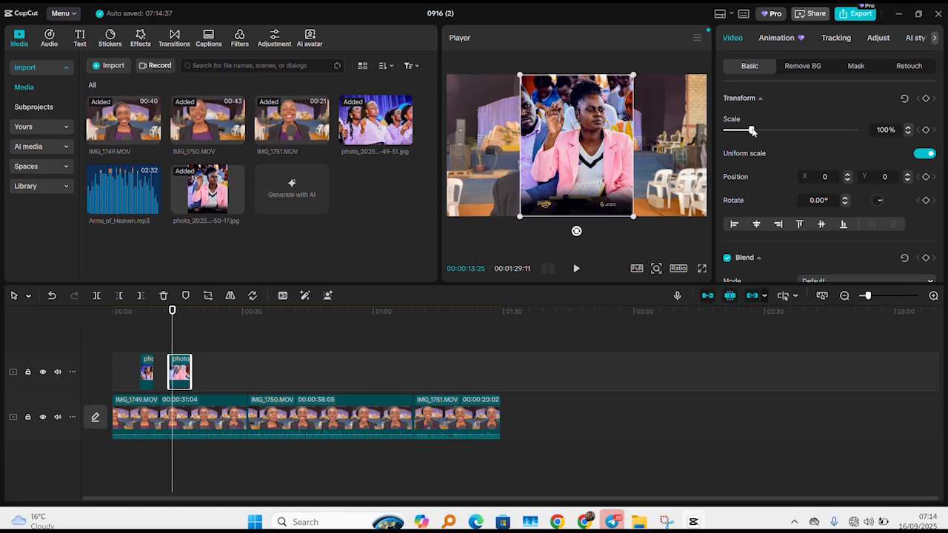
# Scale the second overlay photo to 241% and set its vertical position to -1000 so the woman's face is in frame.
pyautogui.moveTo(752, 131); pyautogui.dragTo(787, 131)
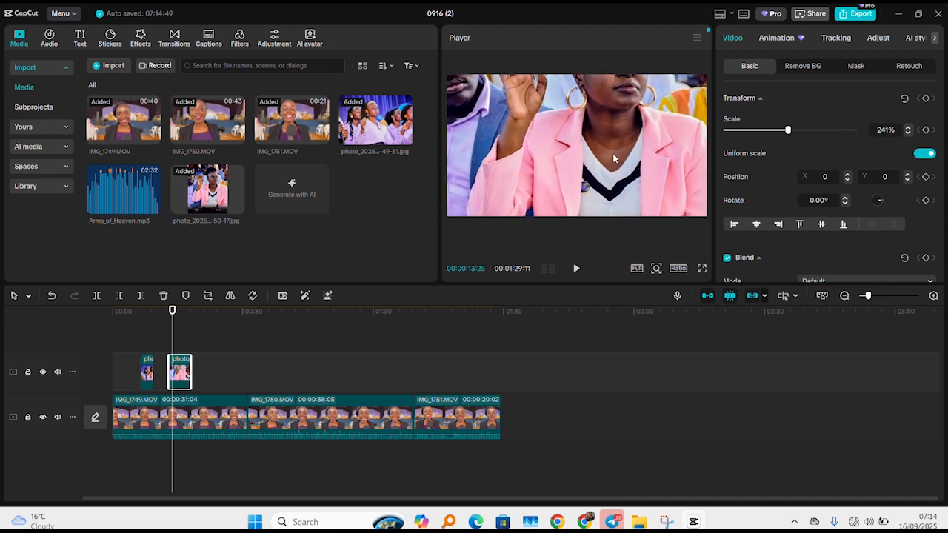
pyautogui.click(883, 176)
pyautogui.press('Return')
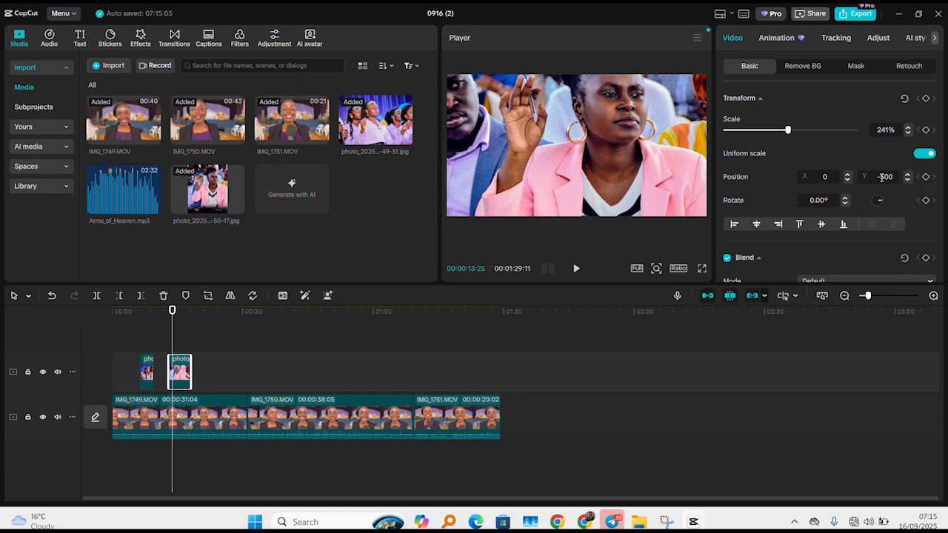
pyautogui.doubleClick(882, 177)
pyautogui.write('900')
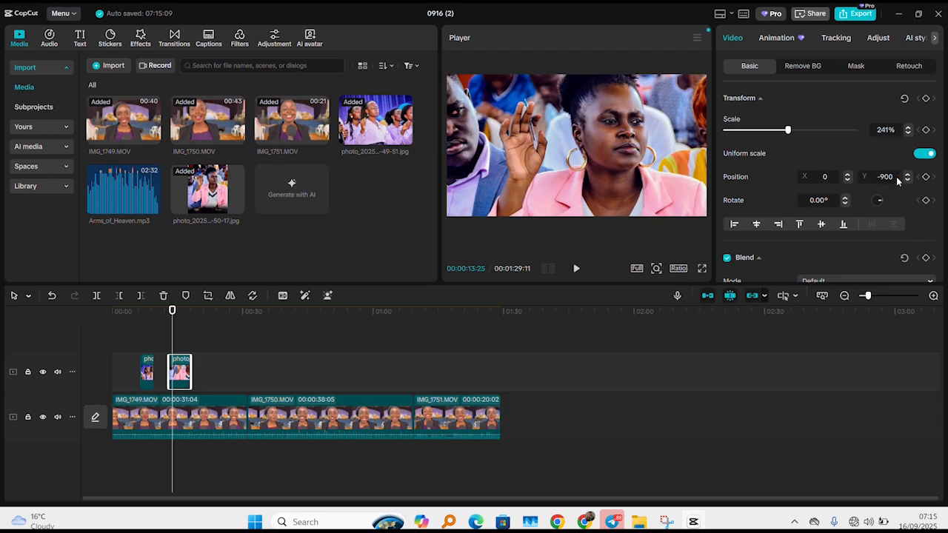
pyautogui.scroll(-1, 897, 181)
pyautogui.moveTo(881, 170); pyautogui.dragTo(902, 179)
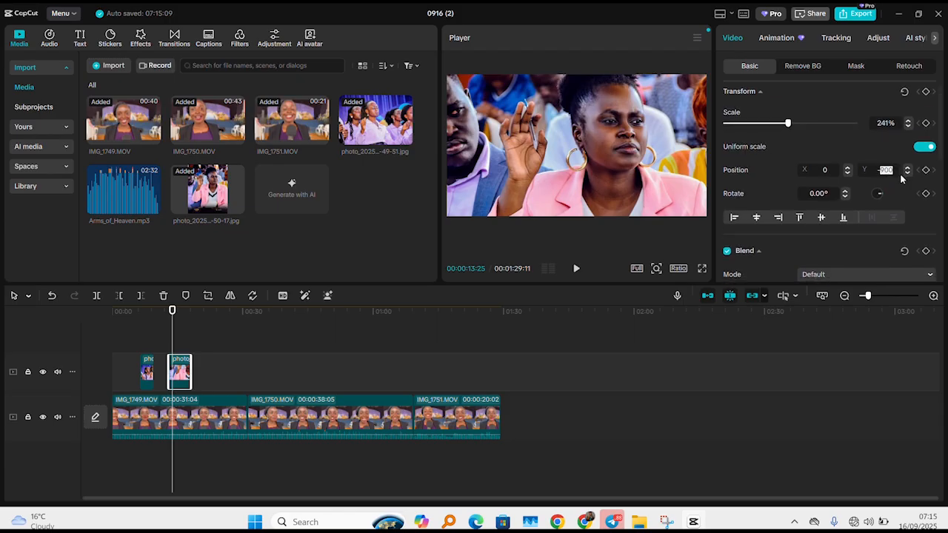
pyautogui.write('1000')
pyautogui.press('Return')
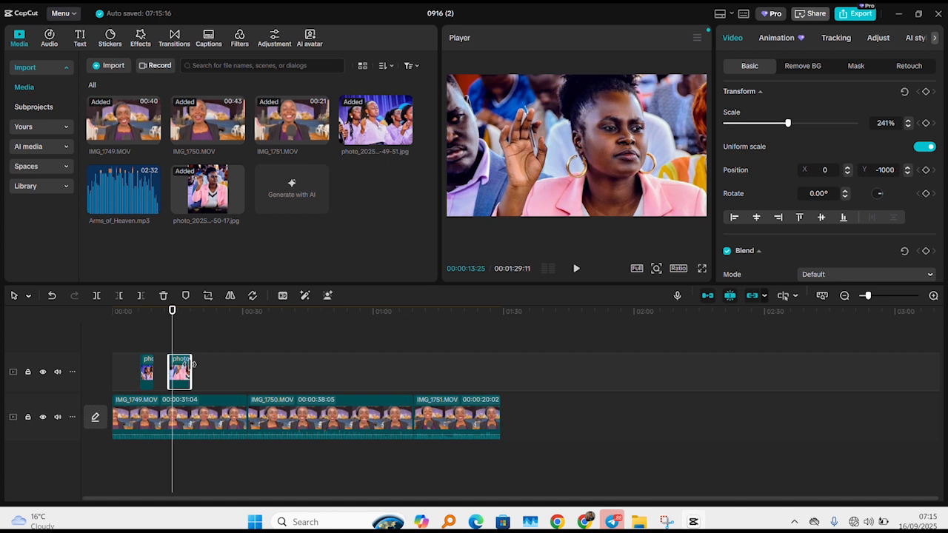
# Shorten the second overlay photo to about 2 seconds and replay the sequence from shortly before the first photo.
pyautogui.moveTo(191, 364); pyautogui.dragTo(178, 363)
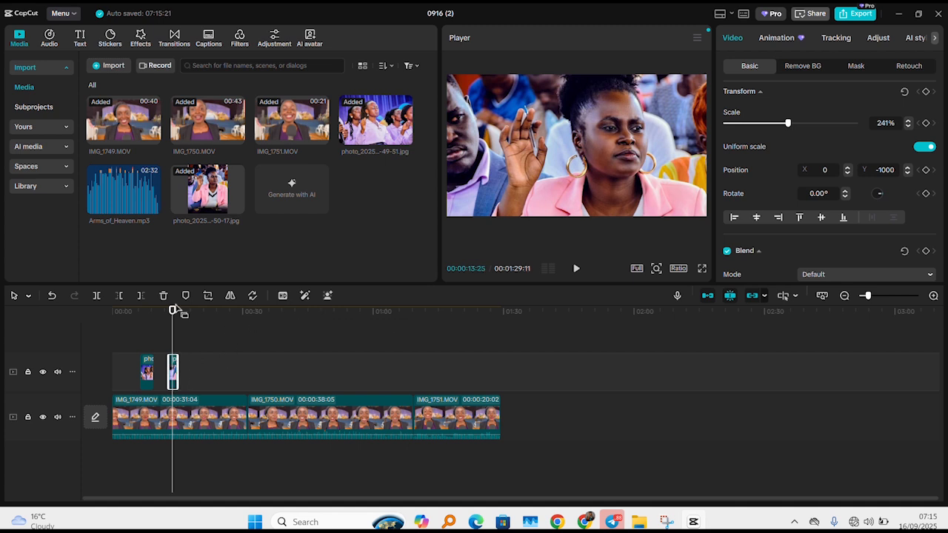
pyautogui.moveTo(173, 311); pyautogui.dragTo(132, 313)
pyautogui.press('space')
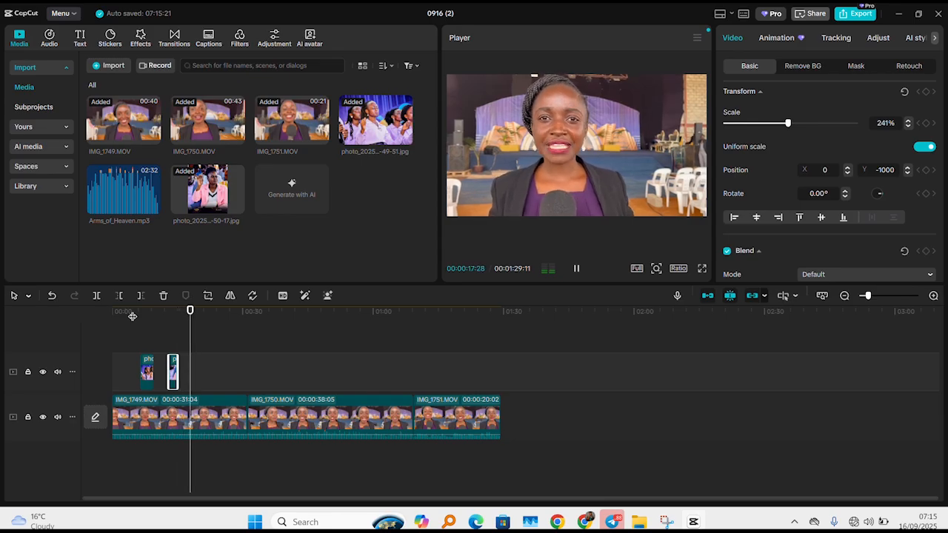
# Recheck the first overlay photo around 00:00:06:13, and play briefly across the cut between IMG_1749 and IMG_1750.
pyautogui.press('space')
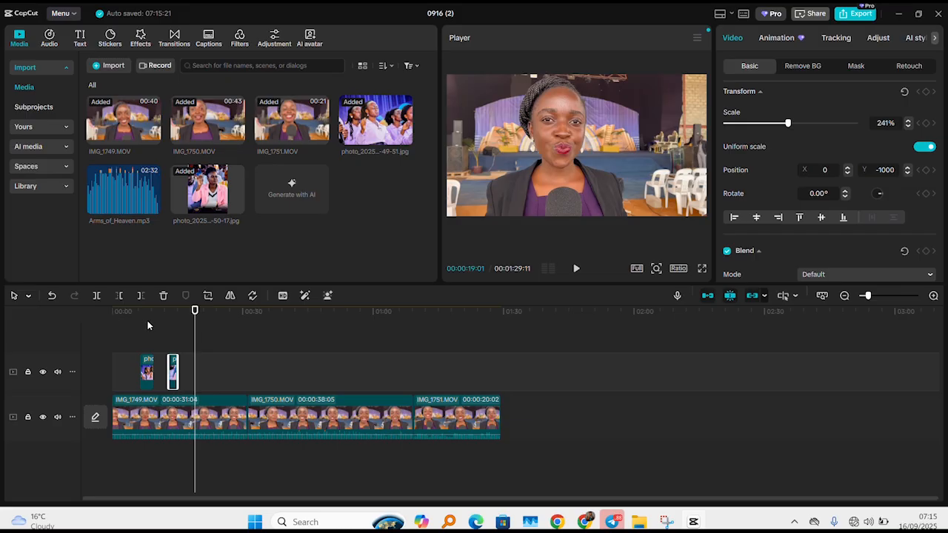
pyautogui.click(137, 309)
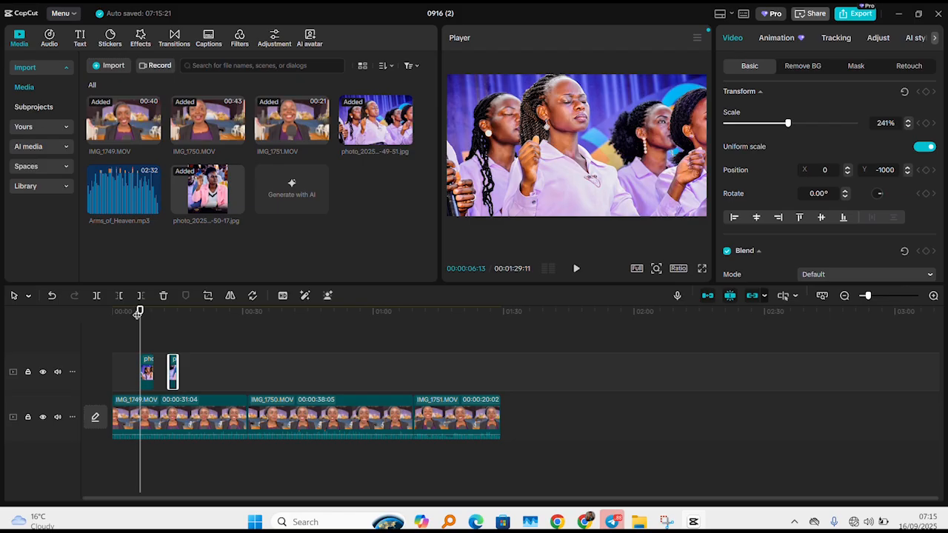
pyautogui.moveTo(140, 310)
pyautogui.mouseDown()
pyautogui.moveTo(127, 311)
pyautogui.moveTo(201, 310)
pyautogui.moveTo(148, 309)
pyautogui.moveTo(139, 297)
pyautogui.mouseUp()
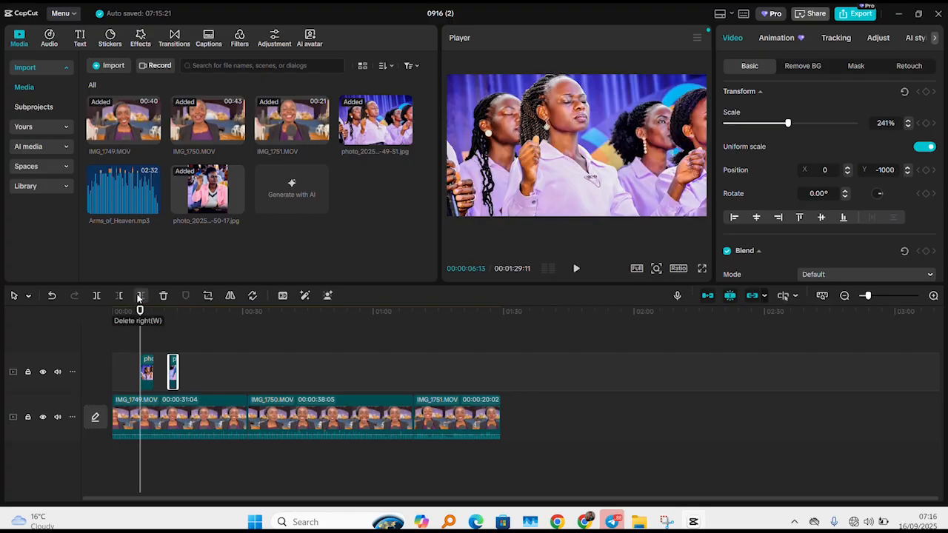
pyautogui.click(190, 308)
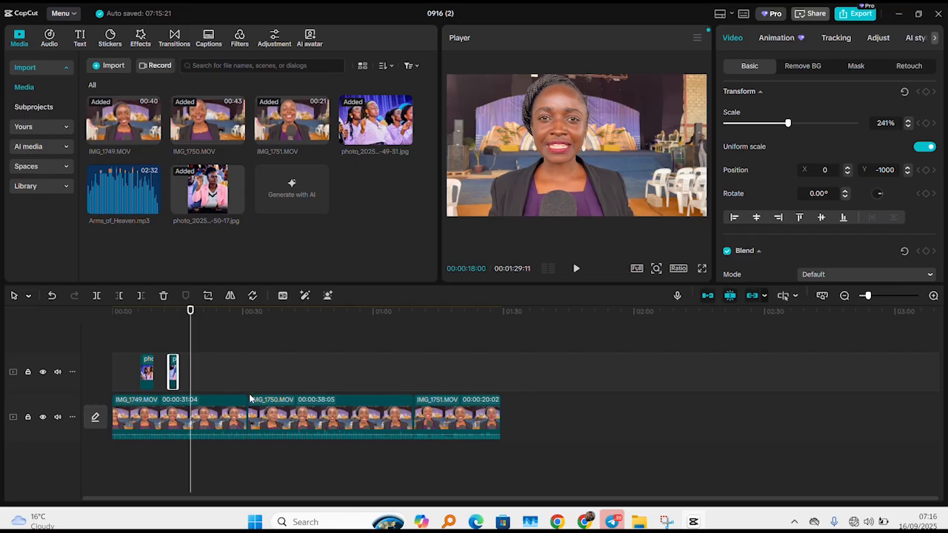
pyautogui.click(242, 311)
pyautogui.press('space')
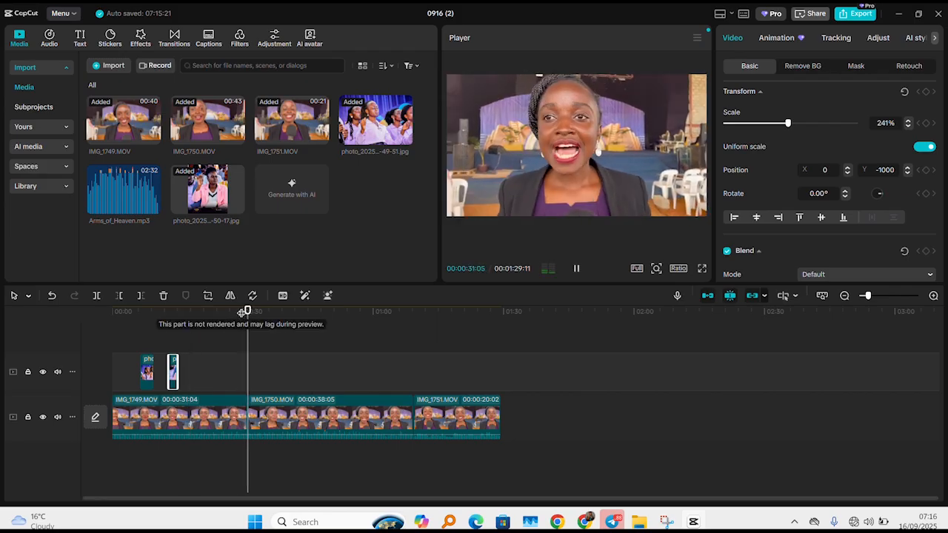
pyautogui.press('space')
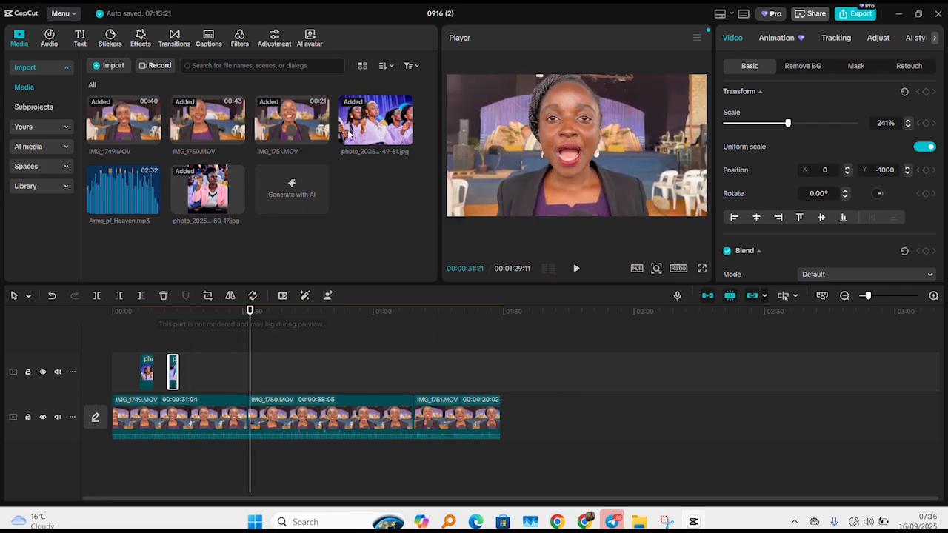
# Add the Dimension Vortex transition at the cut between IMG_1749 and IMG_1750 and play across it.
pyautogui.click(175, 38)
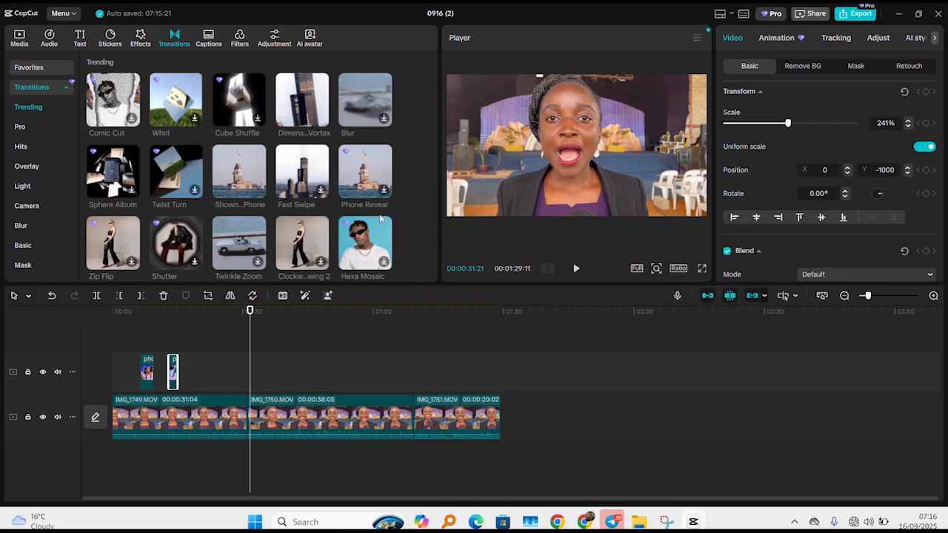
pyautogui.moveTo(314, 98)
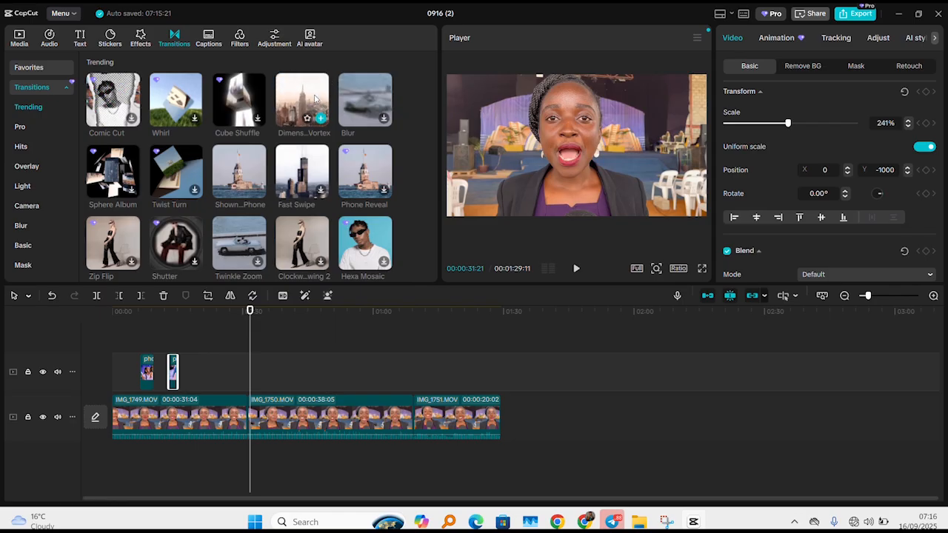
pyautogui.click(279, 405)
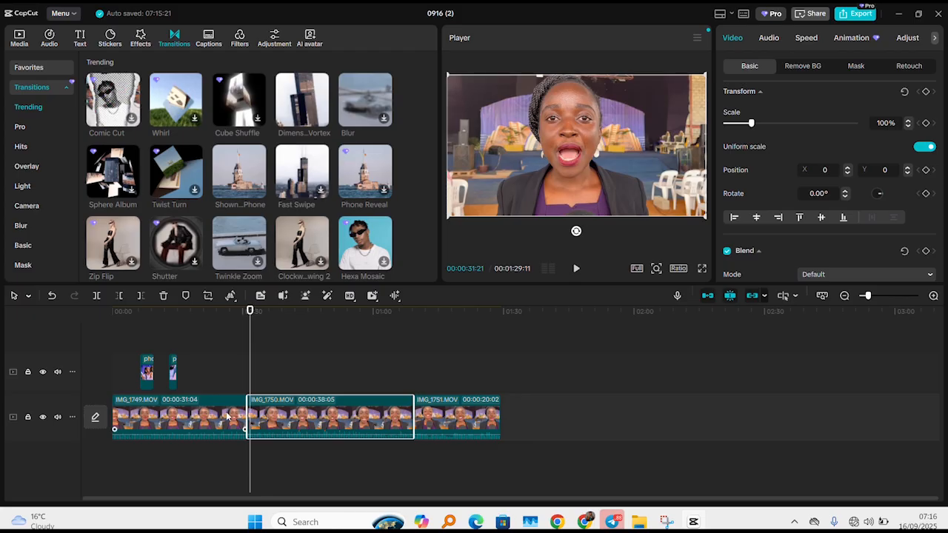
pyautogui.click(227, 417)
pyautogui.click(288, 423)
pyautogui.moveTo(297, 93); pyautogui.dragTo(239, 375)
pyautogui.moveTo(248, 420); pyautogui.dragTo(248, 419)
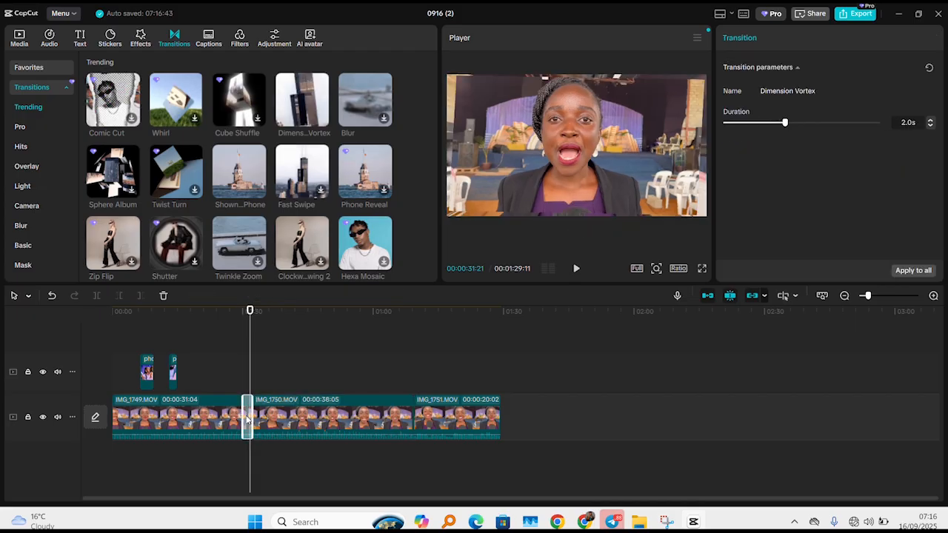
pyautogui.click(238, 308)
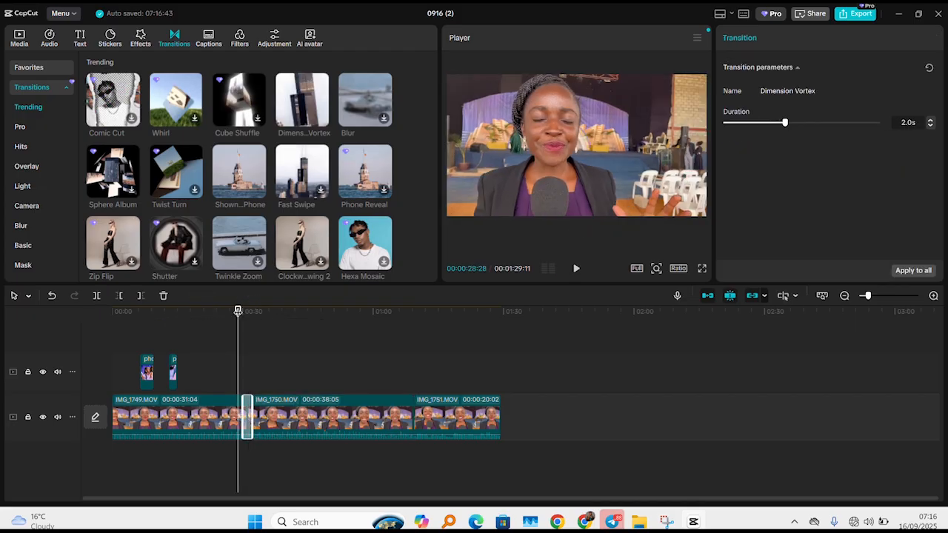
pyautogui.press('space')
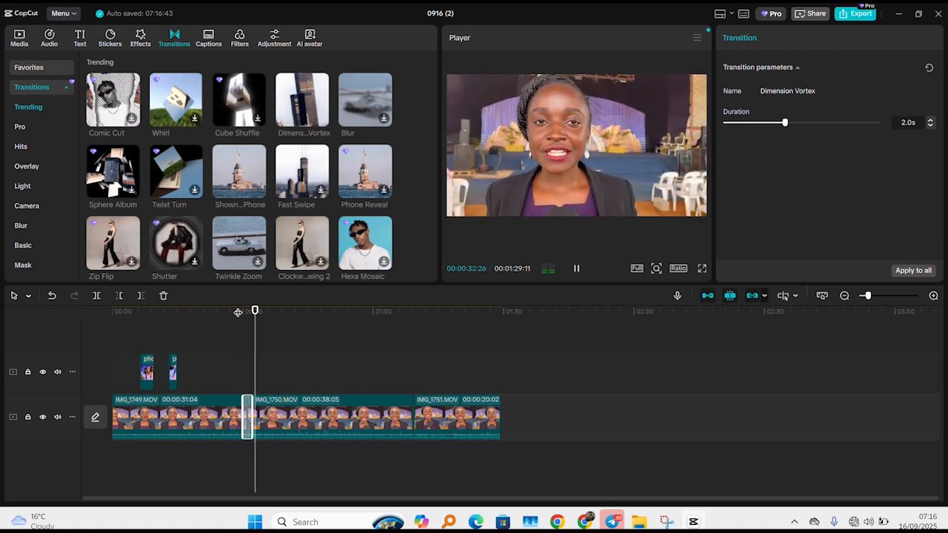
pyautogui.press('space')
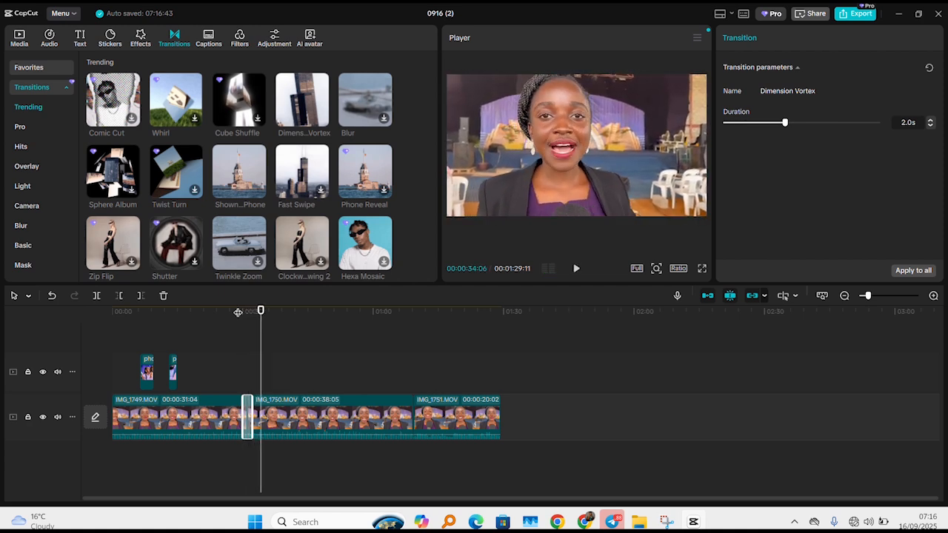
# Add the Shown on Phone transition between IMG_1750 and IMG_1751, accepting duplicate frames, and preview it.
pyautogui.moveTo(239, 170)
pyautogui.moveTo(414, 413); pyautogui.dragTo(414, 415)
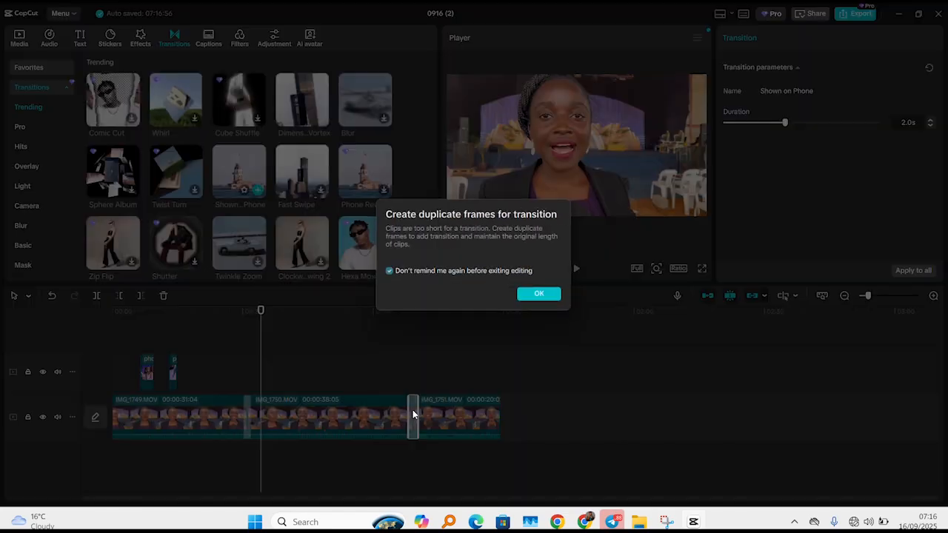
pyautogui.click(538, 295)
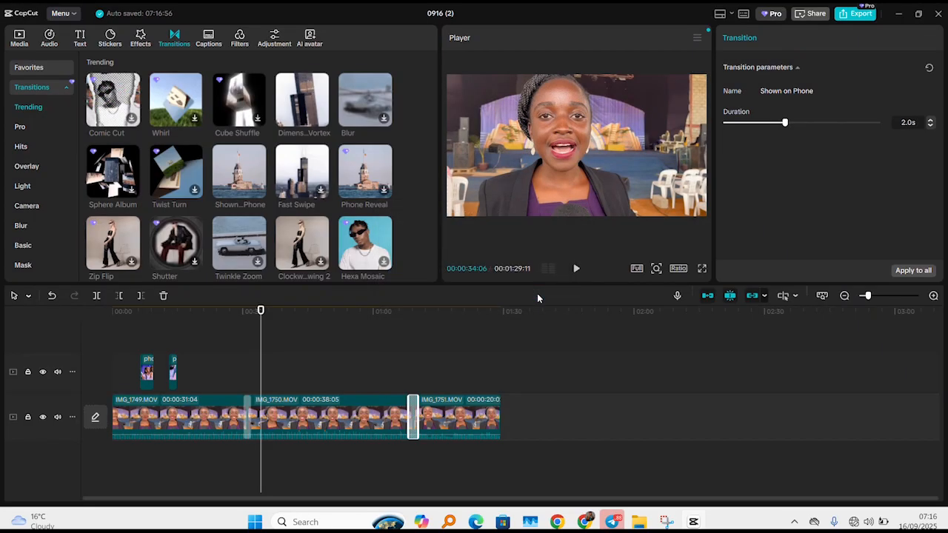
pyautogui.click(403, 311)
pyautogui.press('space')
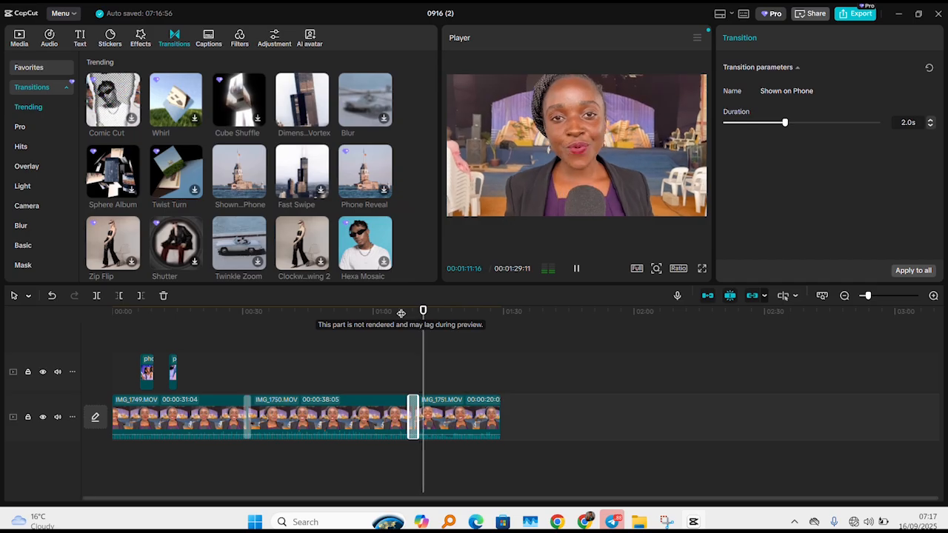
pyautogui.press('space')
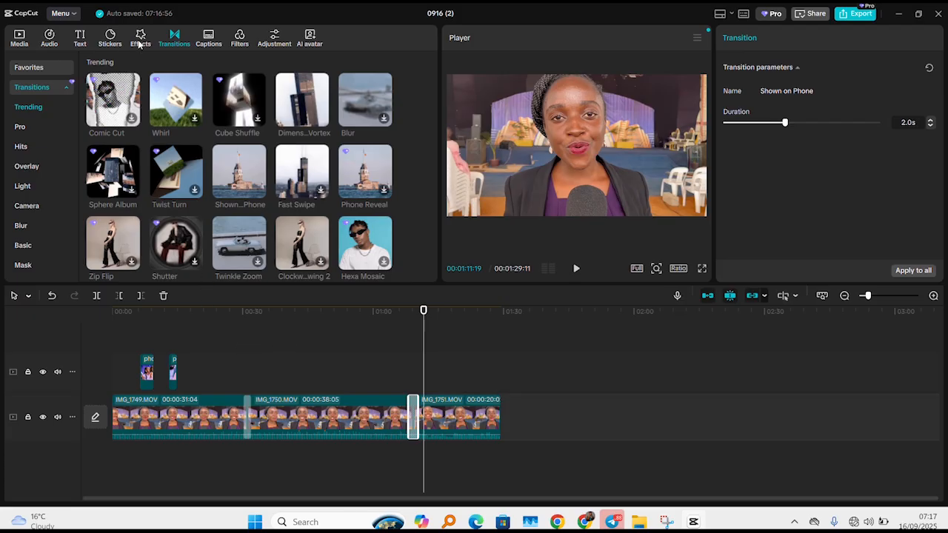
# Select the IMG_1750 clip with the playhead at 00:00:44:02 and look through the trending video effects.
pyautogui.click(303, 311)
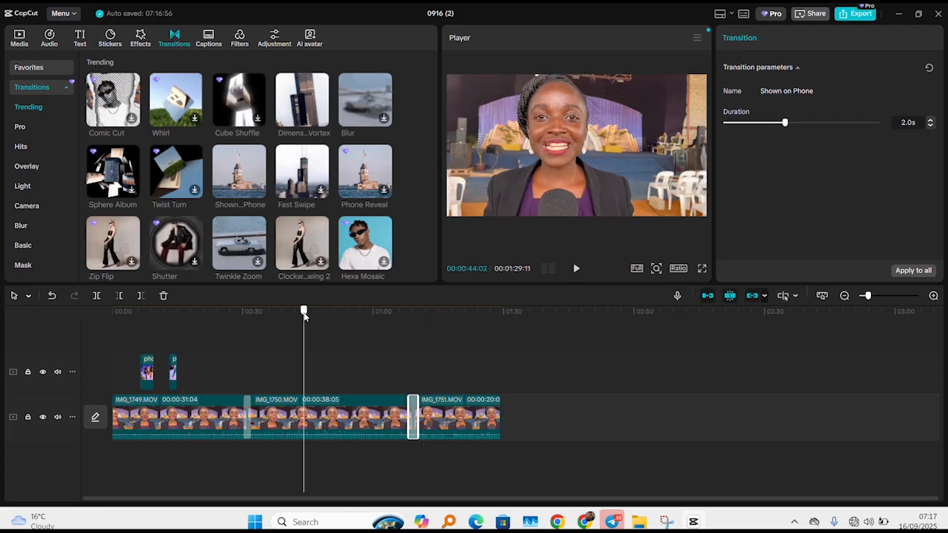
pyautogui.click(349, 408)
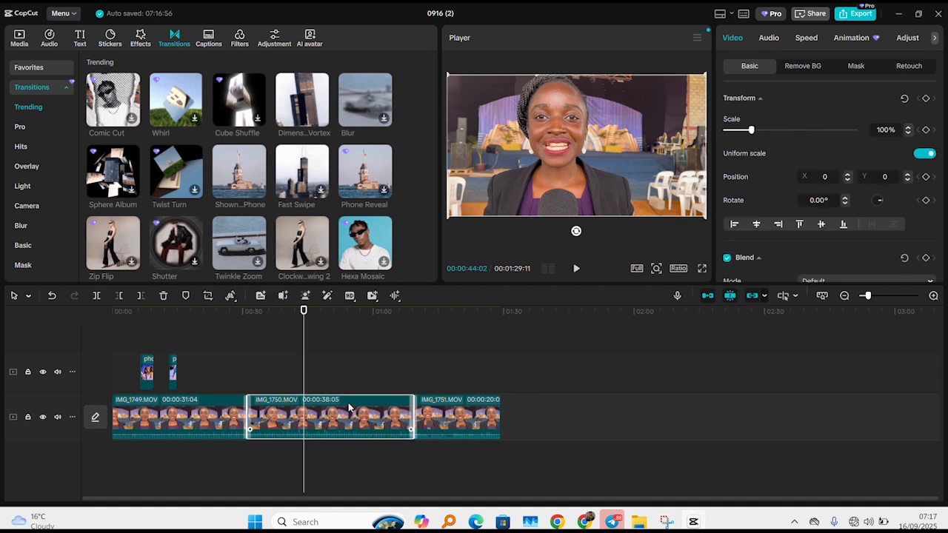
pyautogui.click(139, 38)
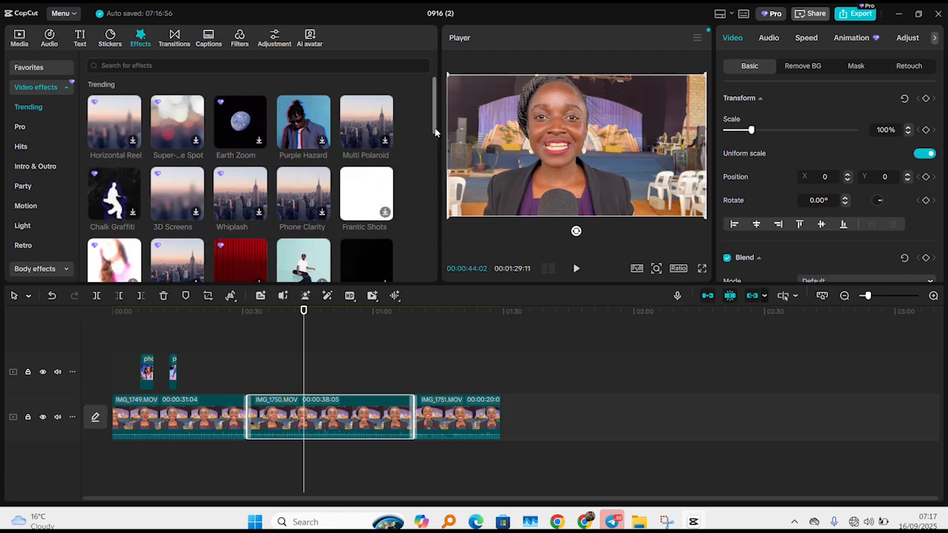
pyautogui.moveTo(436, 133); pyautogui.dragTo(425, 110)
pyautogui.click(48, 88)
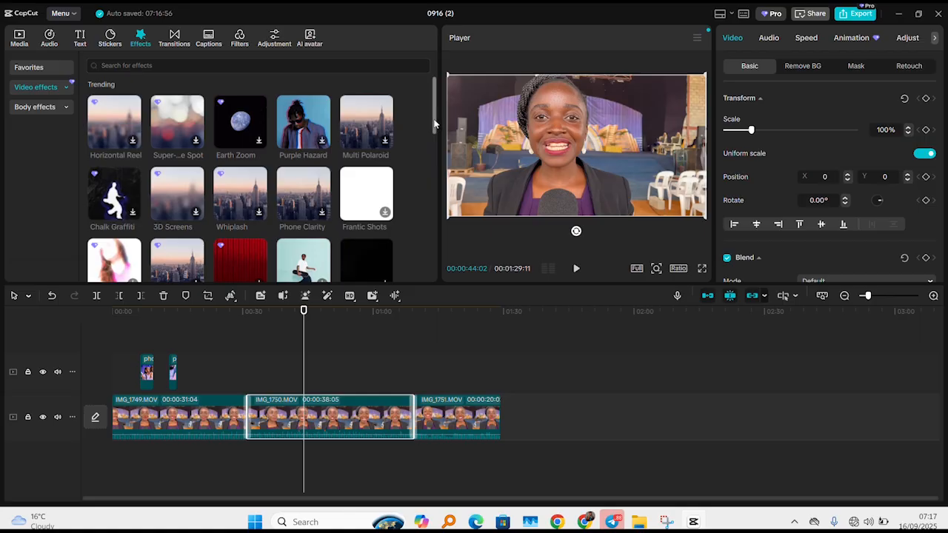
pyautogui.moveTo(435, 124); pyautogui.dragTo(434, 315)
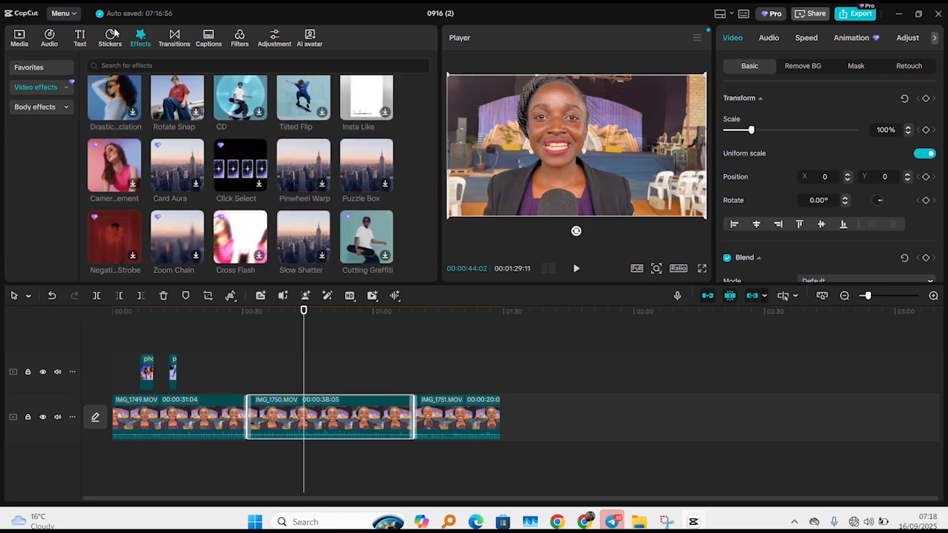
# Look through the featured filters from the start of the collection to its end.
pyautogui.click(241, 40)
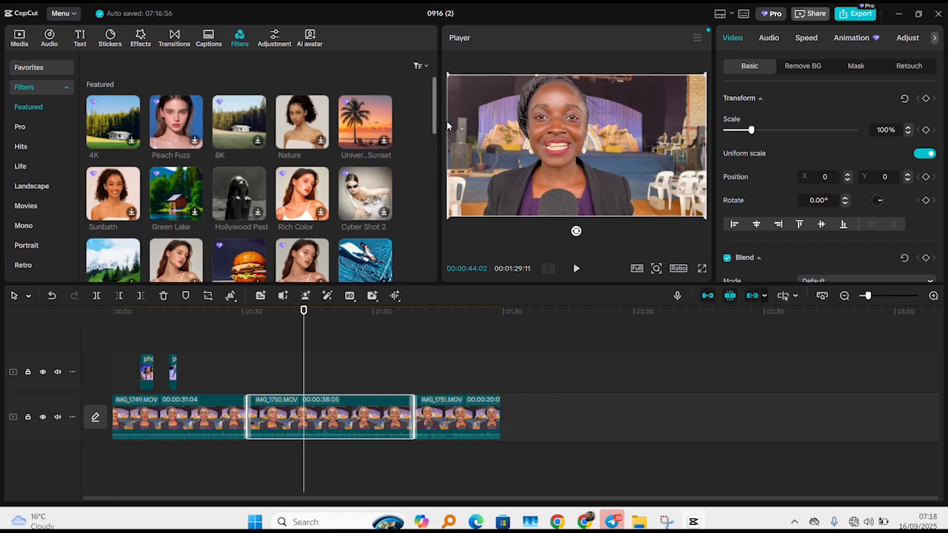
pyautogui.moveTo(435, 111); pyautogui.dragTo(429, 307)
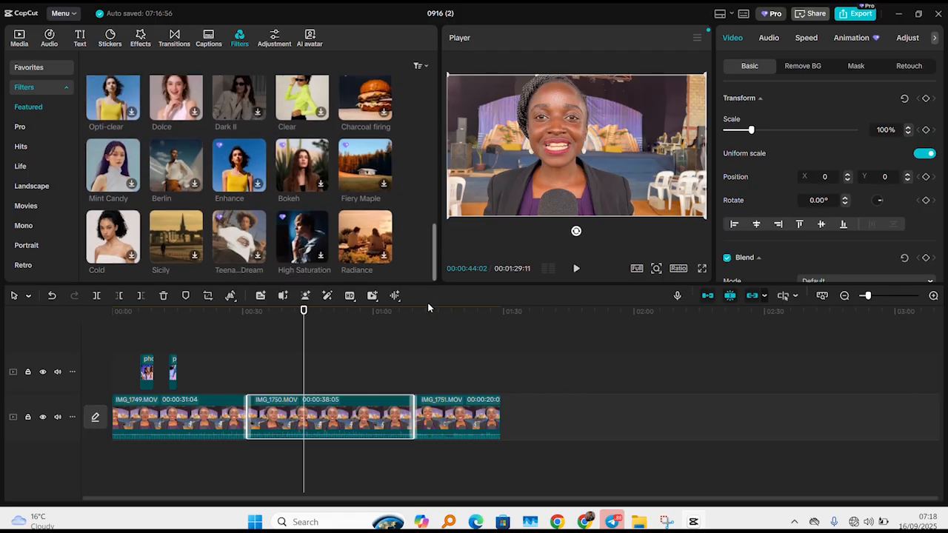
pyautogui.moveTo(422, 230); pyautogui.dragTo(433, 82)
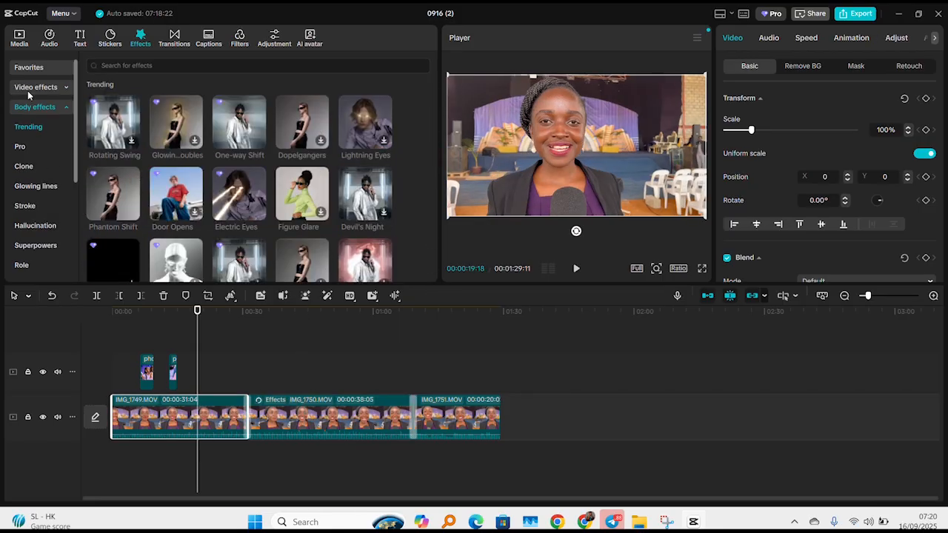
# Compare the trending video effects with the trending body effects for the IMG_1749 clip.
pyautogui.click(27, 90)
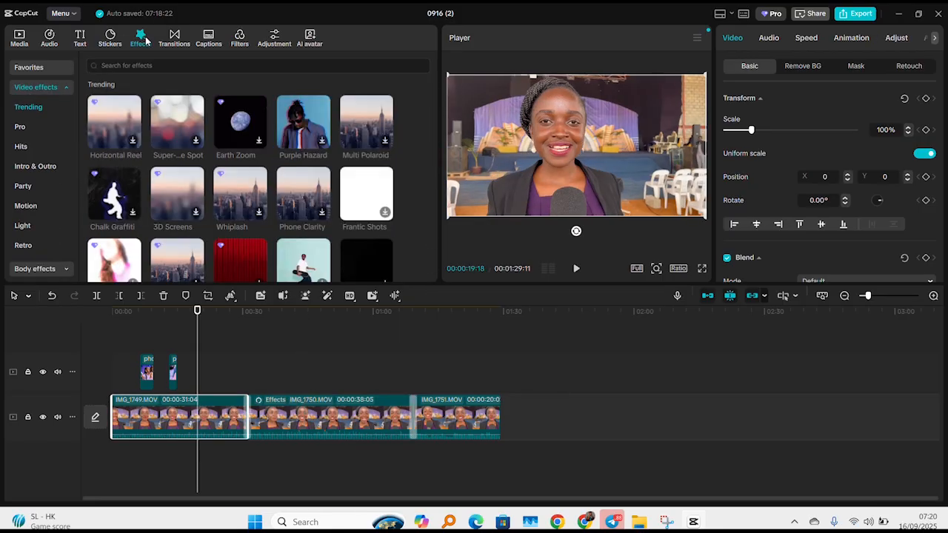
pyautogui.click(46, 88)
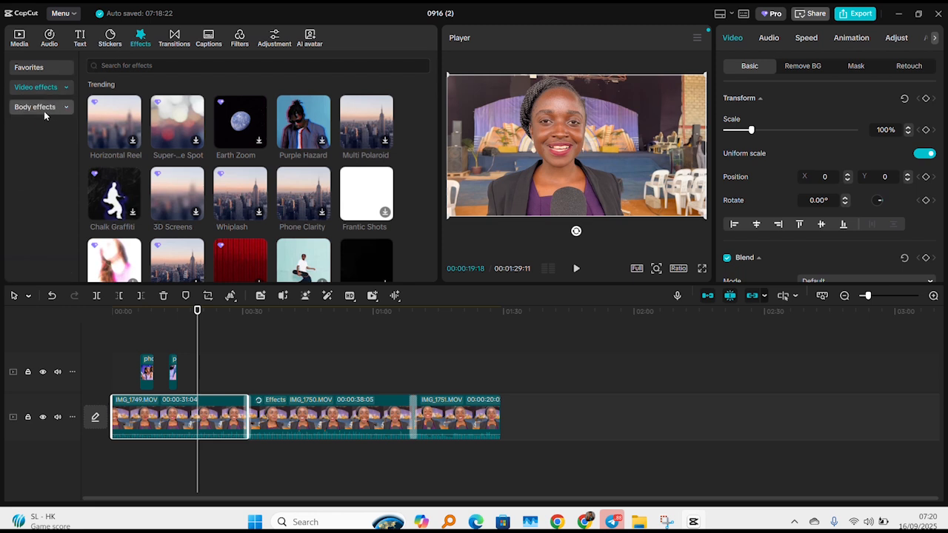
pyautogui.click(26, 109)
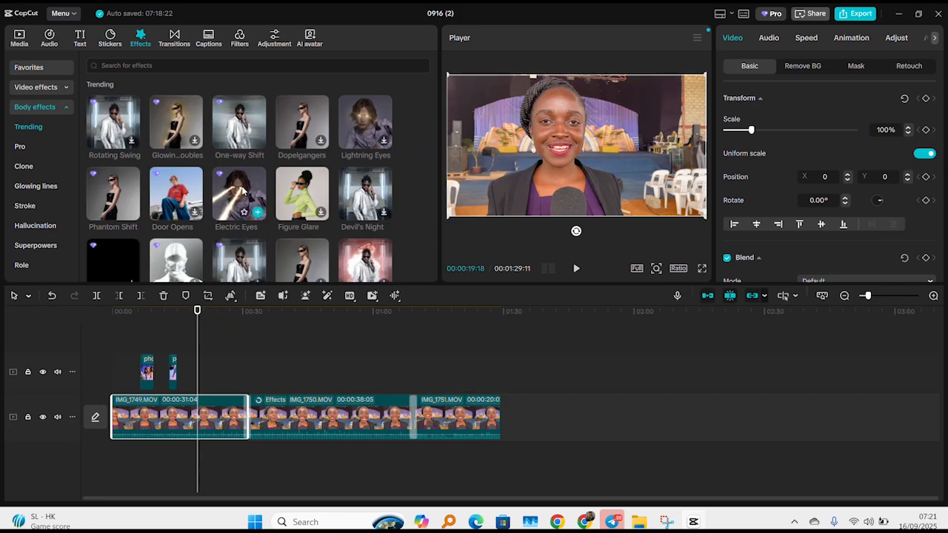
# Apply the Electric Eyes body effect to the IMG_1749.MOV clip and preview it from around 20 seconds.
pyautogui.moveTo(249, 200); pyautogui.dragTo(209, 407)
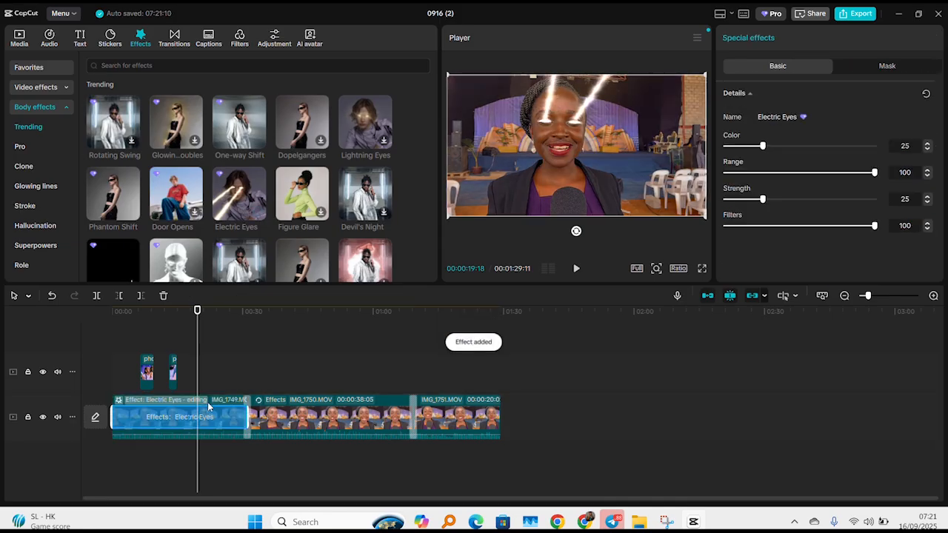
pyautogui.press('space')
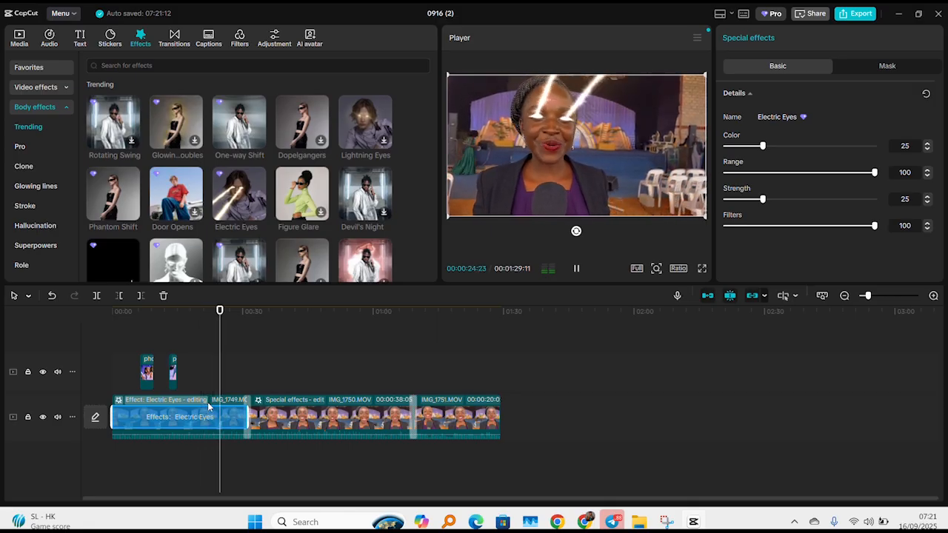
pyautogui.press('space')
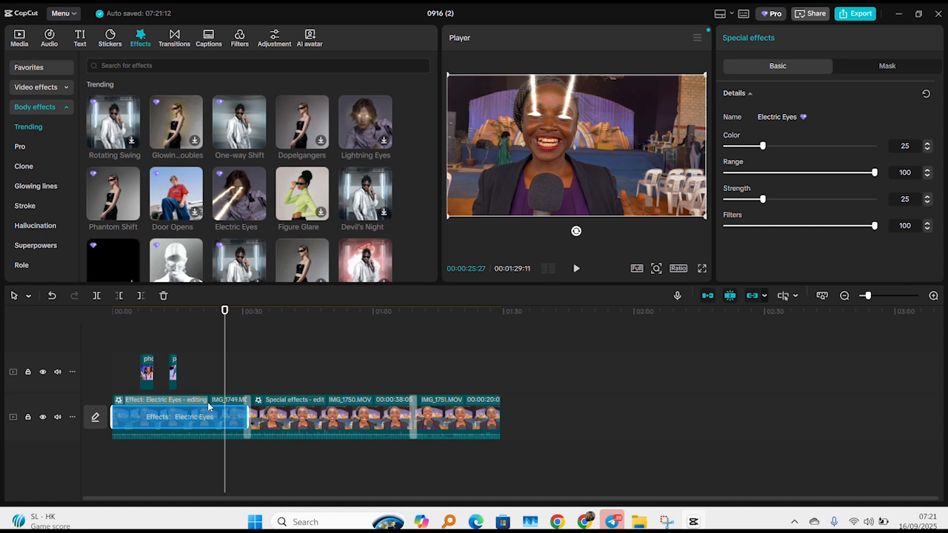
pyautogui.click(205, 312)
pyautogui.press('space')
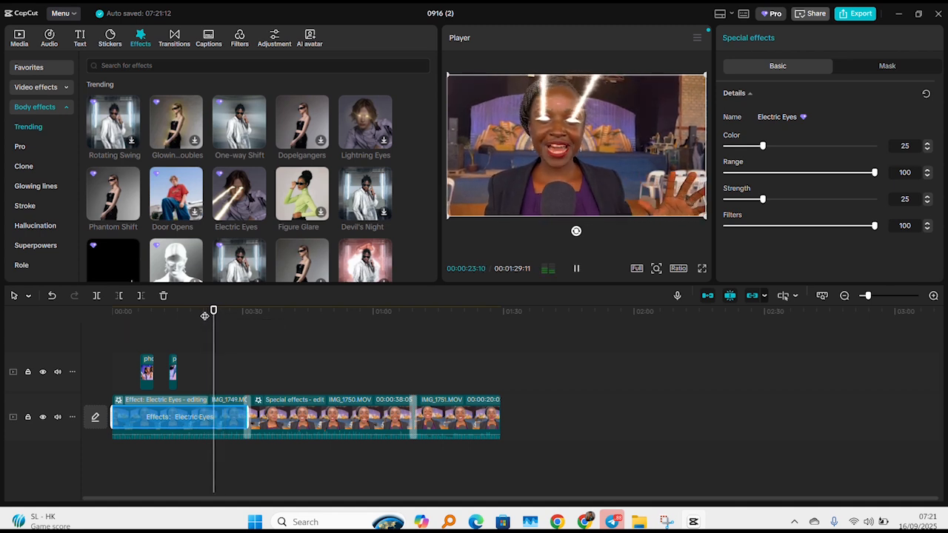
pyautogui.press('space')
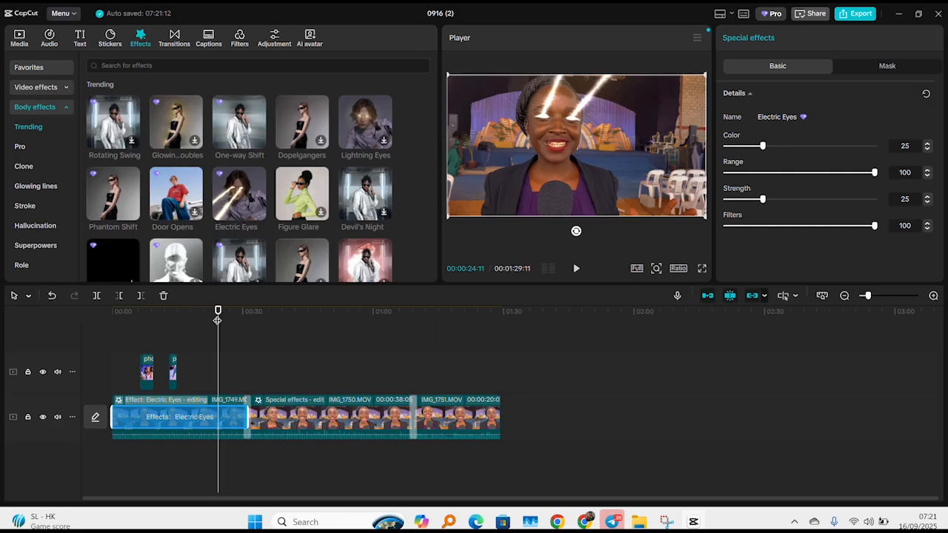
# Open the effect on the IMG_1750.MOV clip for editing and play back part of the clip to check it.
pyautogui.click(278, 315)
pyautogui.click(305, 401)
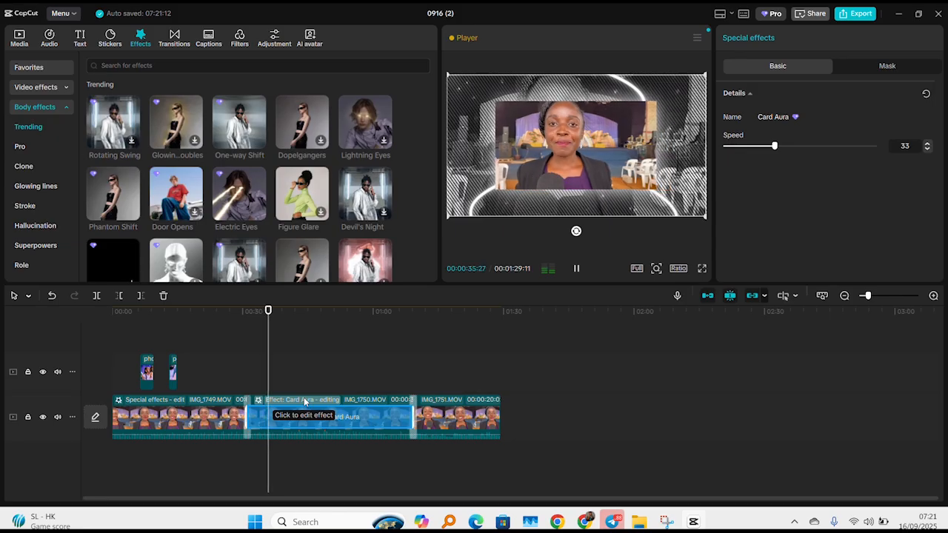
pyautogui.press('space')
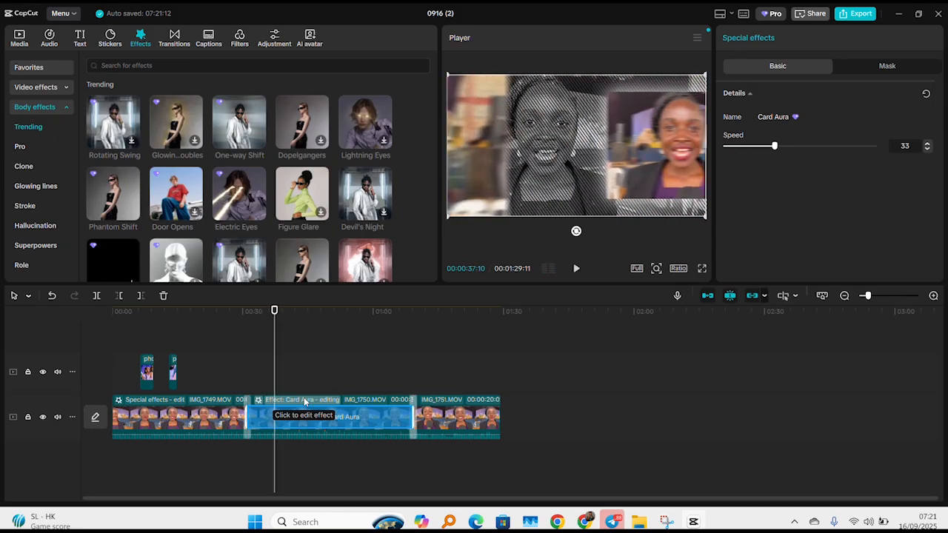
# Try the 4K filter on the IMG_1751.MOV clip, and replace it with the black-and-white Hollywood Past filter.
pyautogui.click(240, 39)
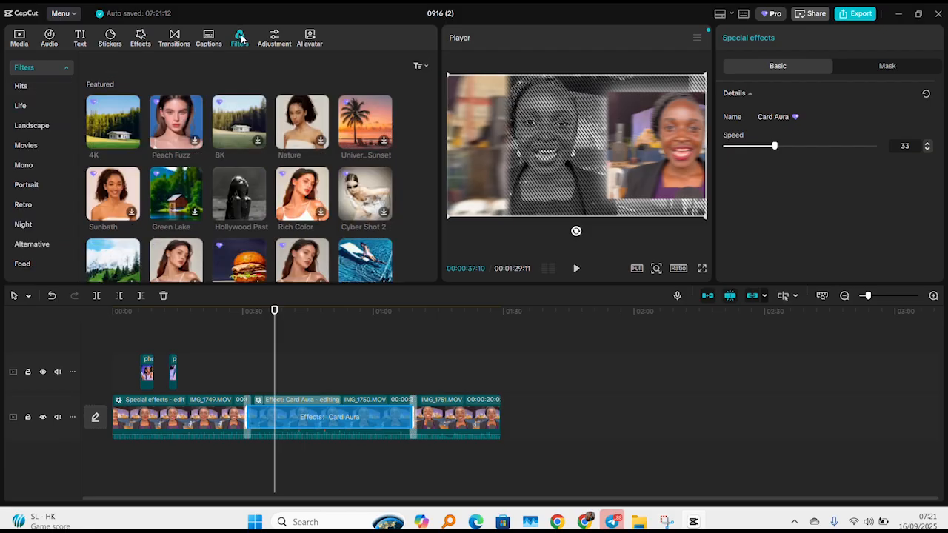
pyautogui.click(431, 309)
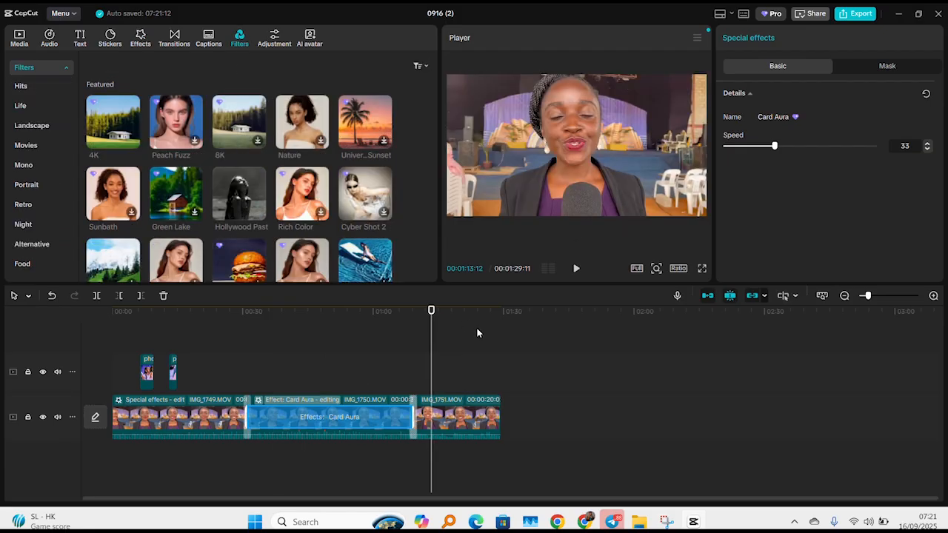
pyautogui.click(461, 402)
pyautogui.moveTo(119, 130)
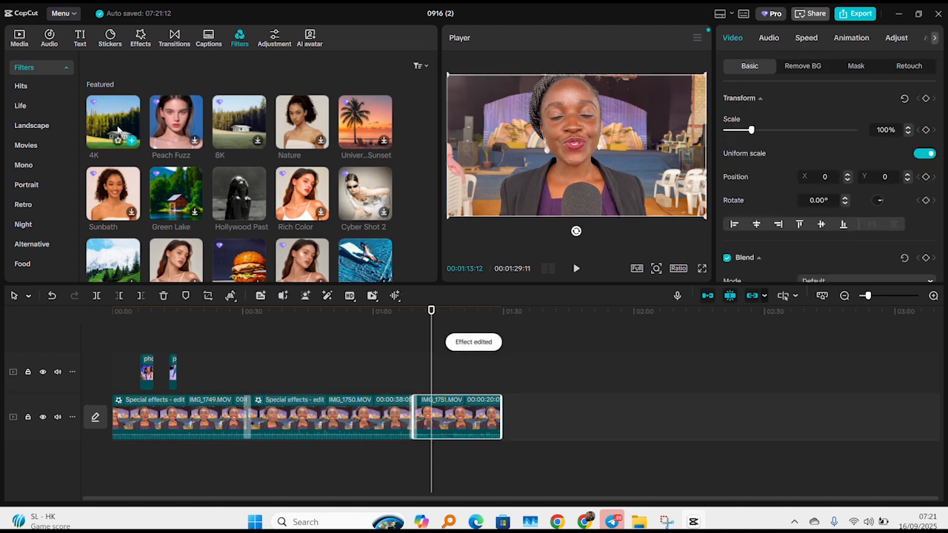
pyautogui.moveTo(155, 132); pyautogui.dragTo(442, 414)
pyautogui.press('space')
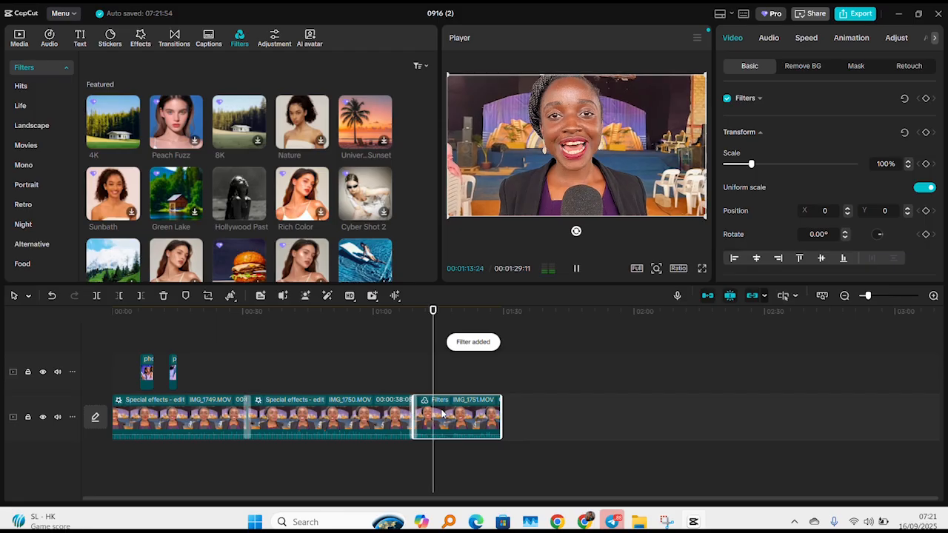
pyautogui.press('space')
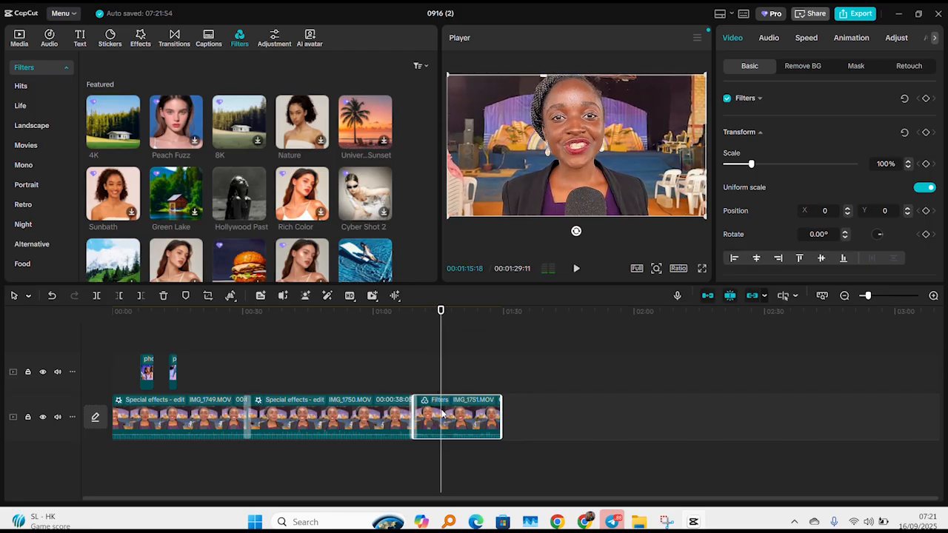
pyautogui.moveTo(245, 191)
pyautogui.moveTo(245, 192); pyautogui.dragTo(467, 401)
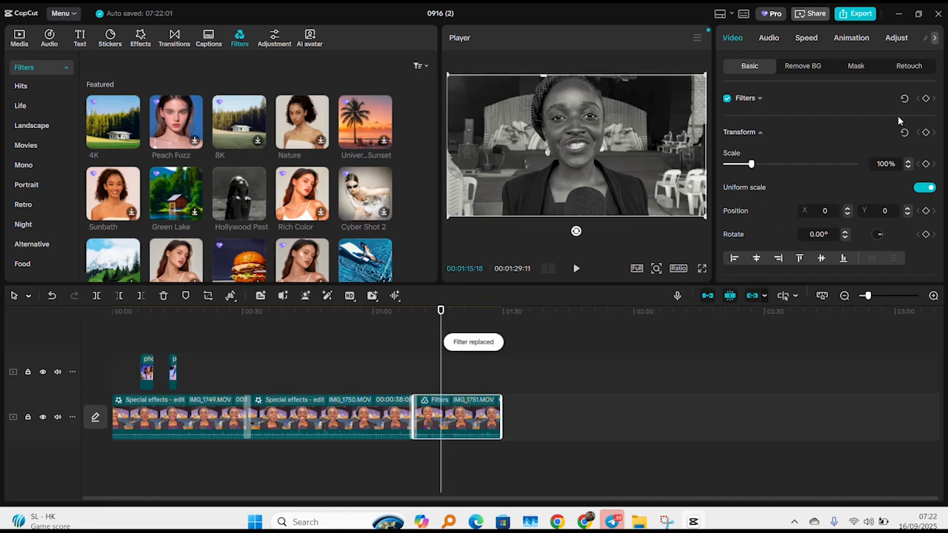
# Give the IMG_1751.MOV clip the Layers entrance animation and check frames around the clip's start.
pyautogui.click(933, 38)
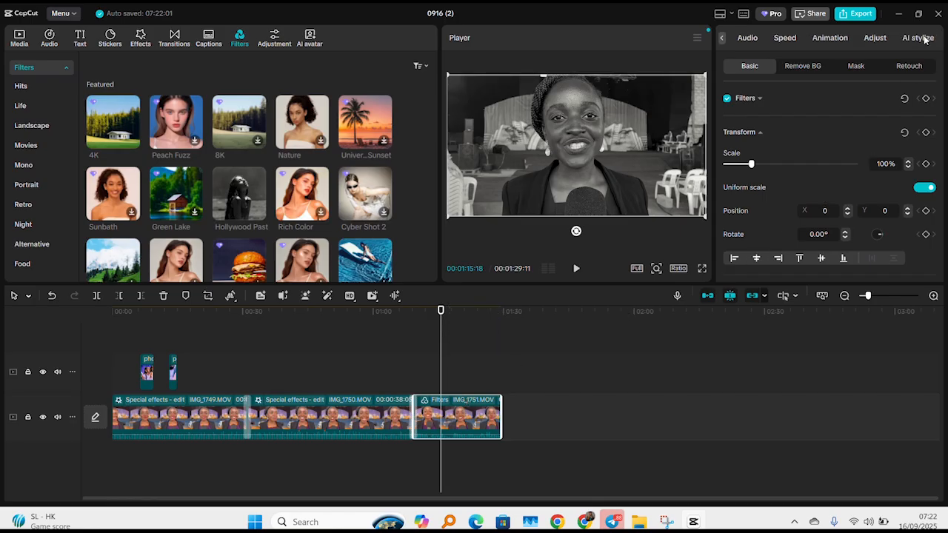
pyautogui.click(830, 37)
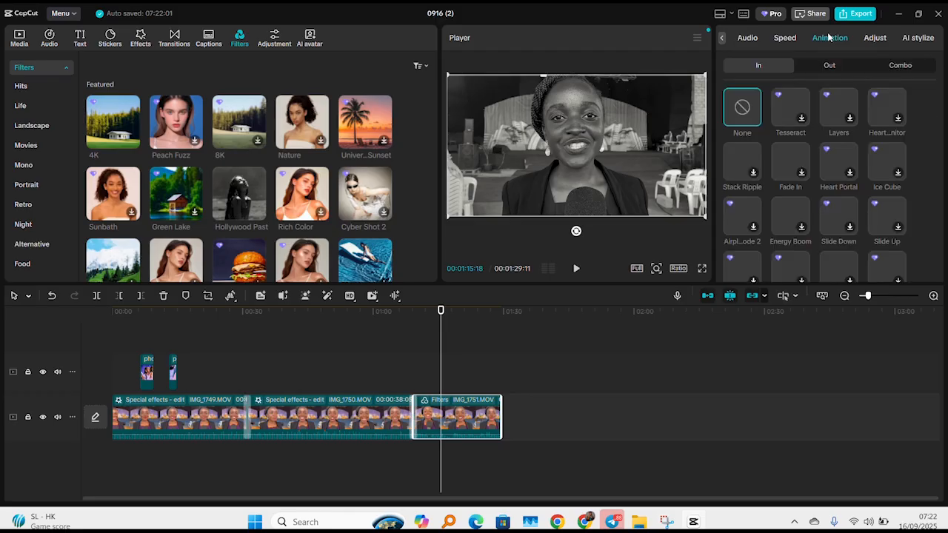
pyautogui.click(850, 121)
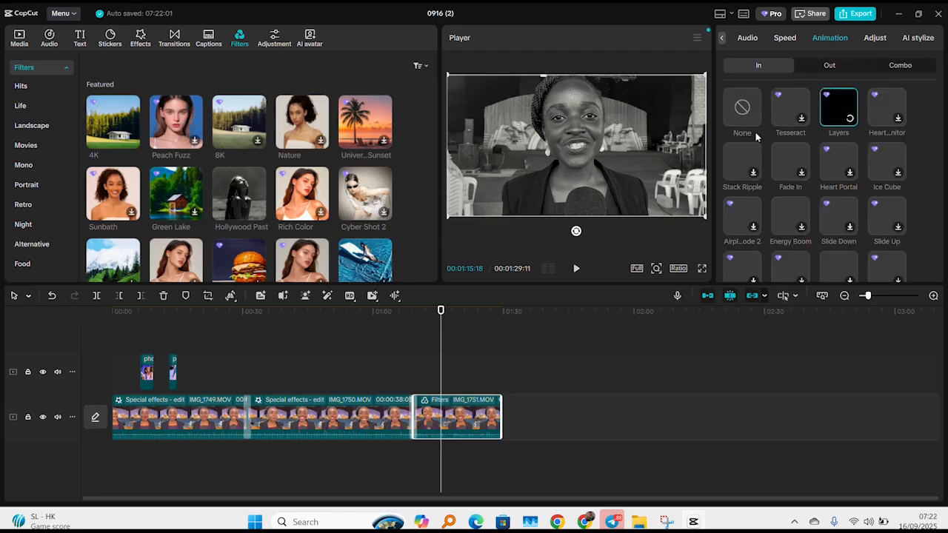
pyautogui.click(423, 314)
pyautogui.press('space')
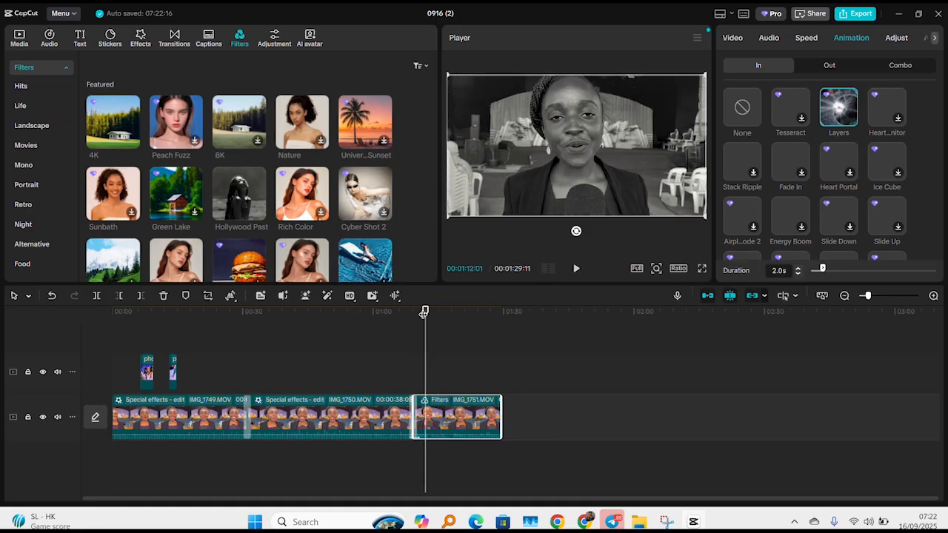
pyautogui.click(379, 309)
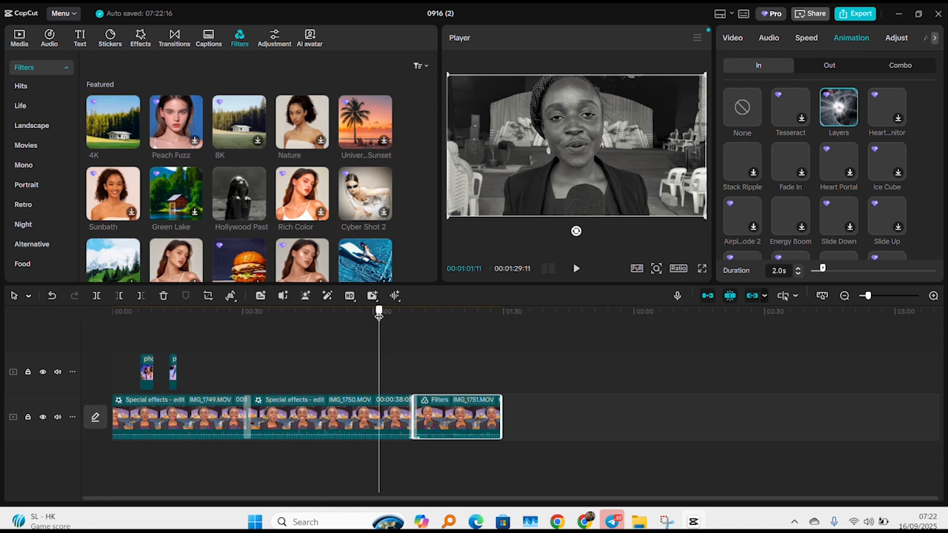
pyautogui.click(422, 316)
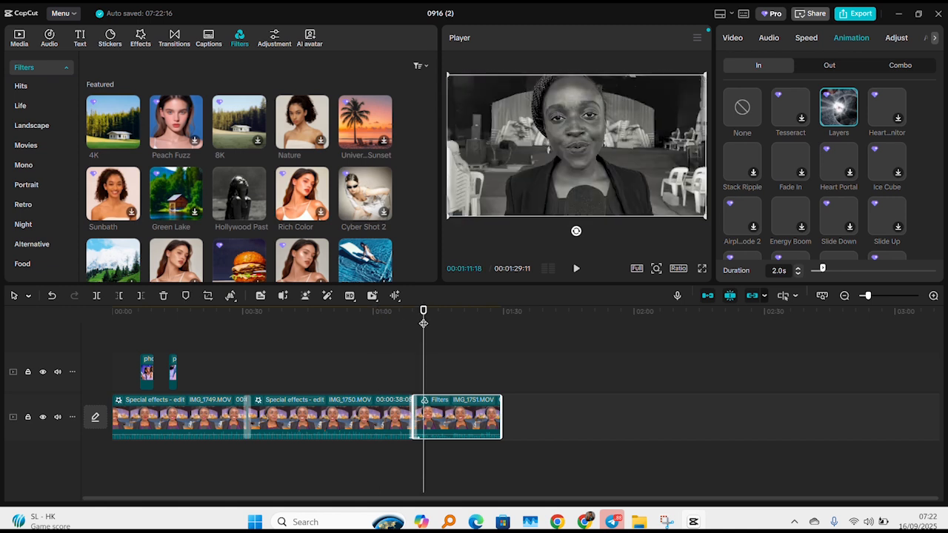
# Review the speed, animation, video and audio settings of the IMG_1751.MOV clip and play a short stretch of it.
pyautogui.click(806, 38)
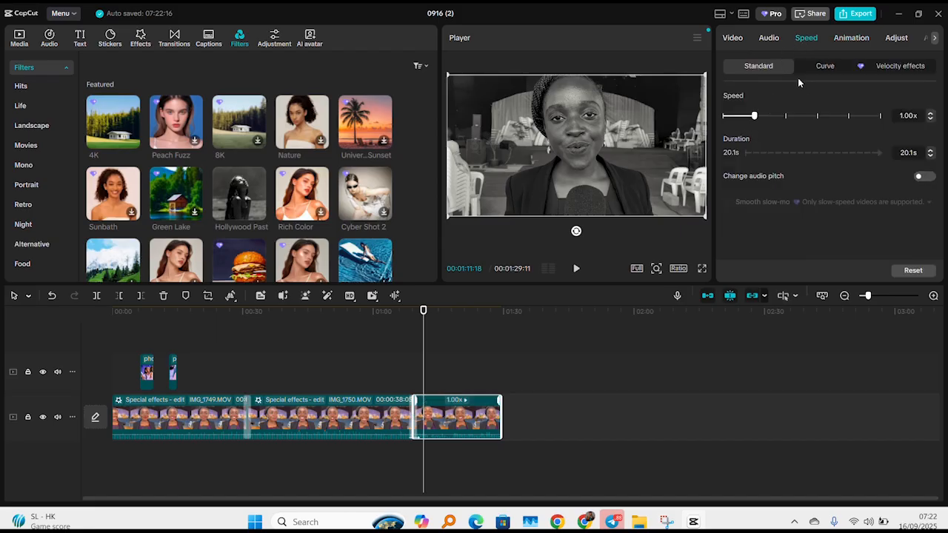
pyautogui.click(840, 39)
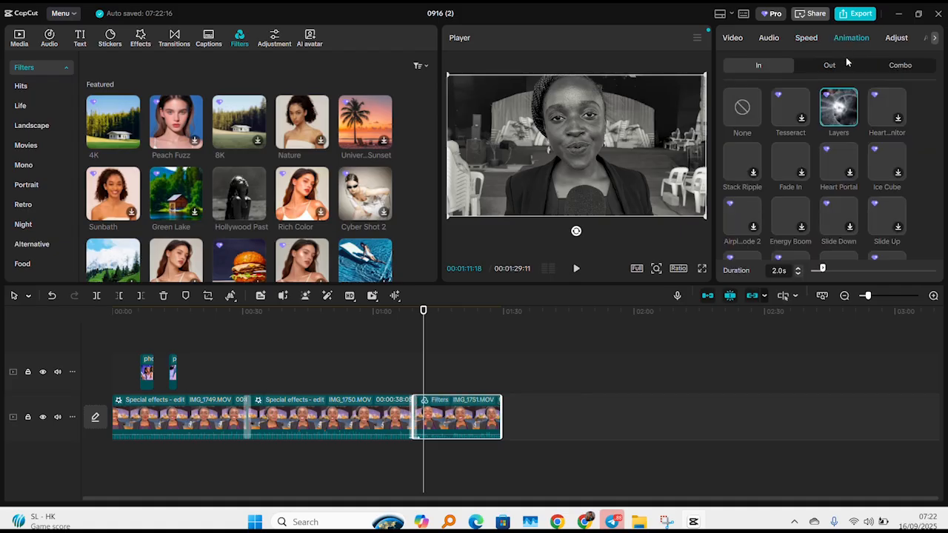
pyautogui.click(732, 37)
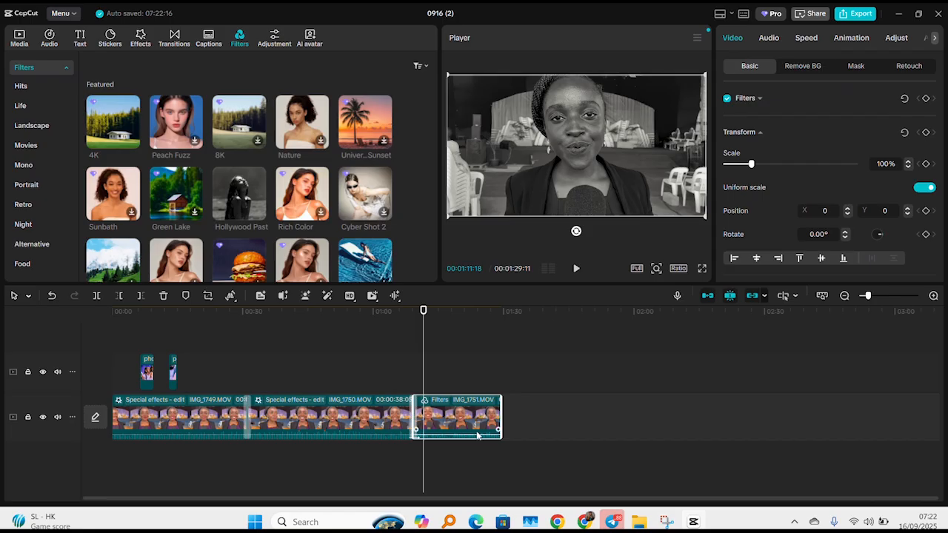
pyautogui.click(774, 39)
pyautogui.click(811, 38)
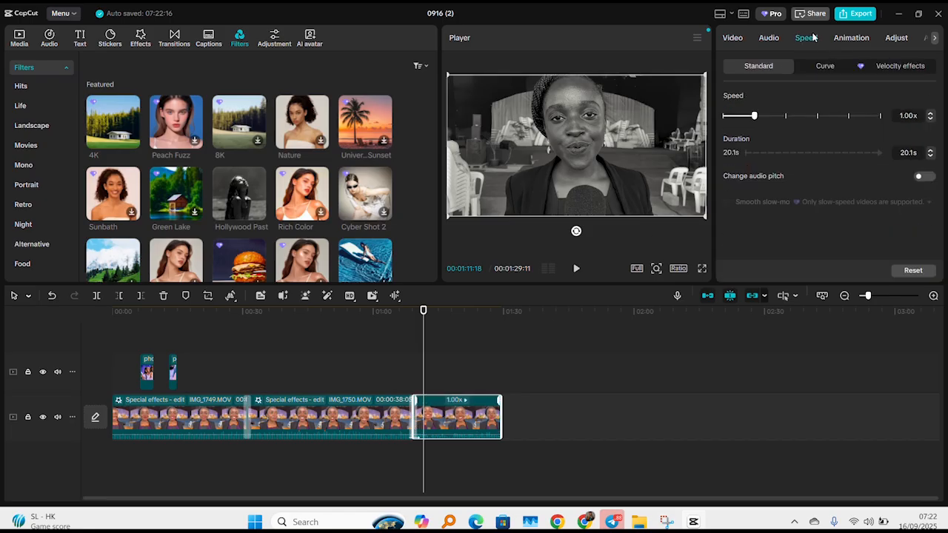
pyautogui.click(850, 39)
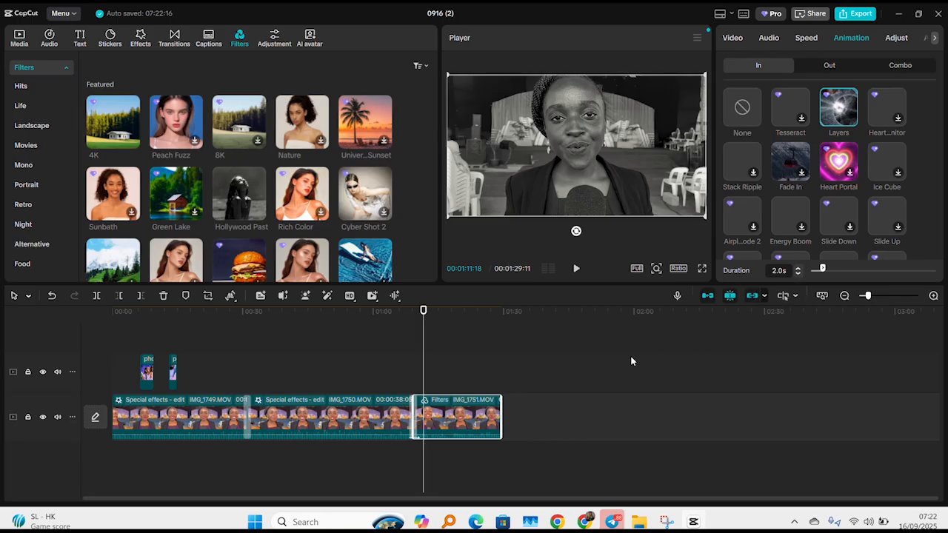
pyautogui.press('space')
pyautogui.press('space')
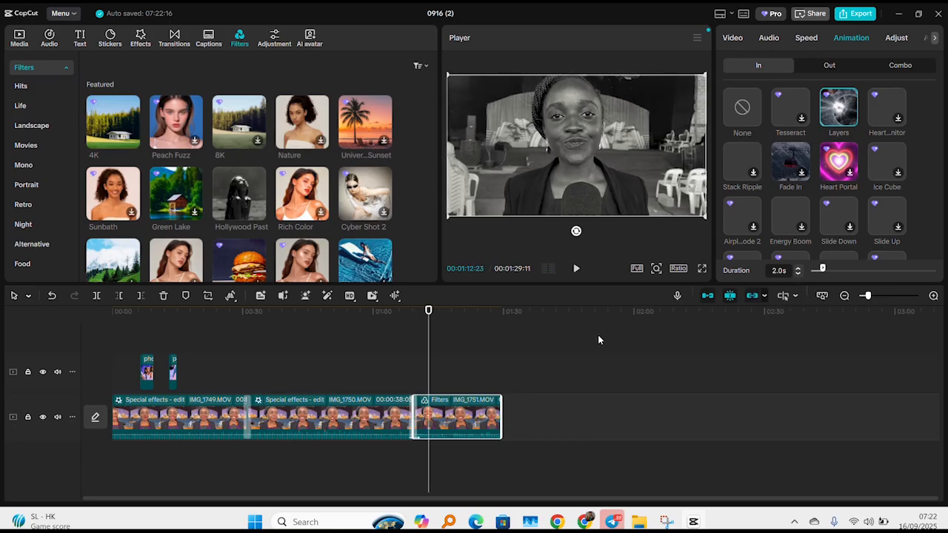
# Replay the Layers entrance animation from the start of the IMG_1751.MOV clip, dismissing the playback lag notice.
pyautogui.click(846, 113)
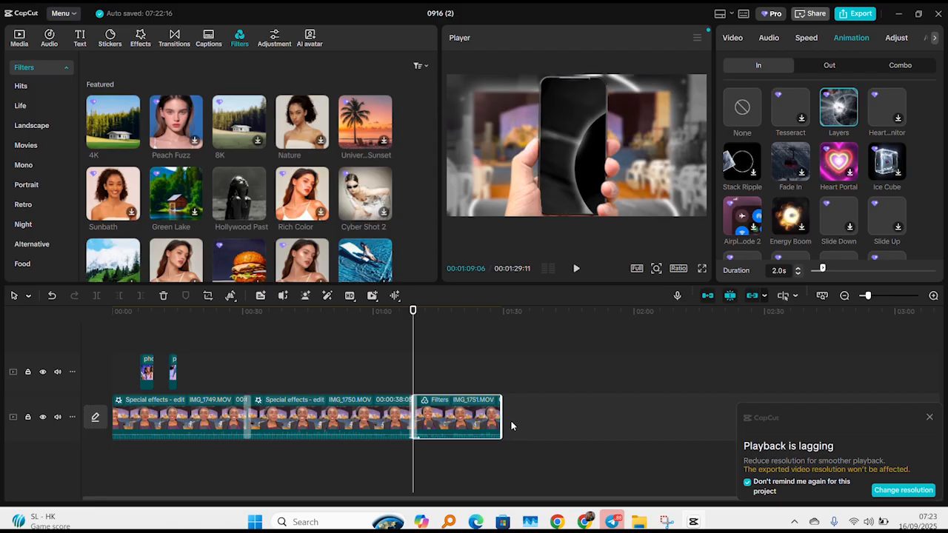
pyautogui.click(932, 419)
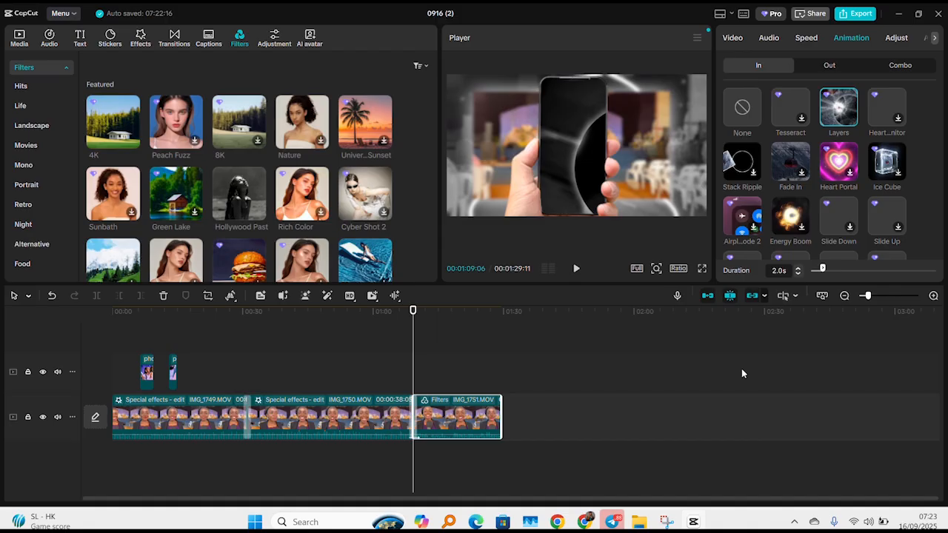
pyautogui.click(577, 269)
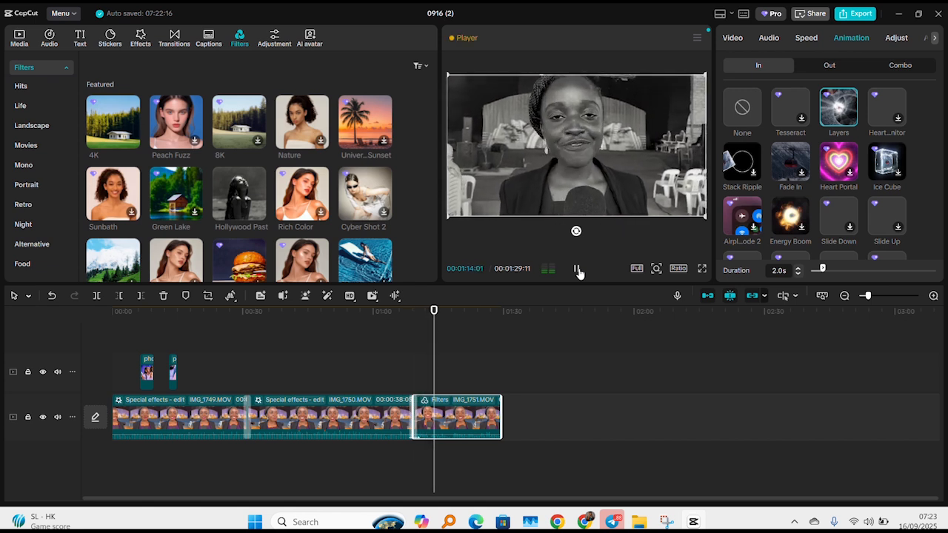
pyautogui.click(578, 270)
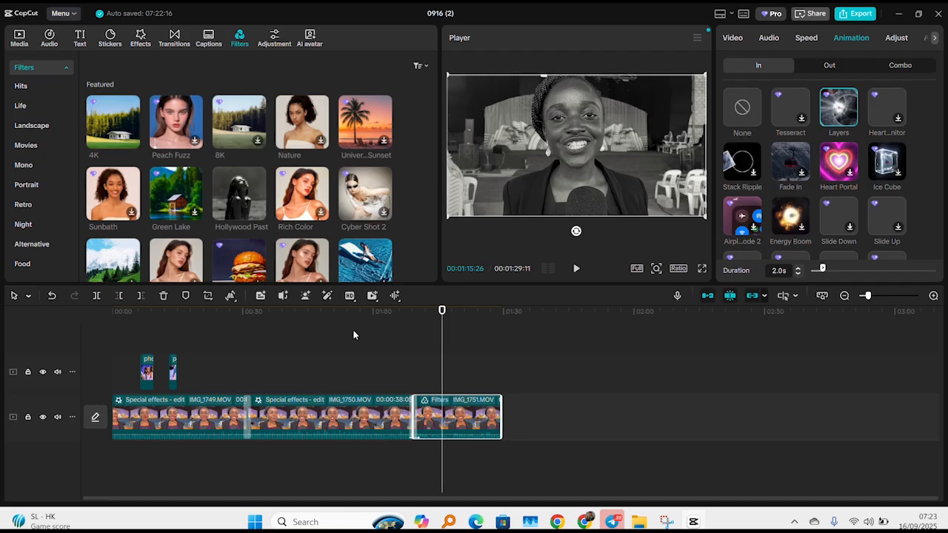
# Delete the Electric Eyes effect from the IMG_1749.MOV clip.
pyautogui.click(310, 315)
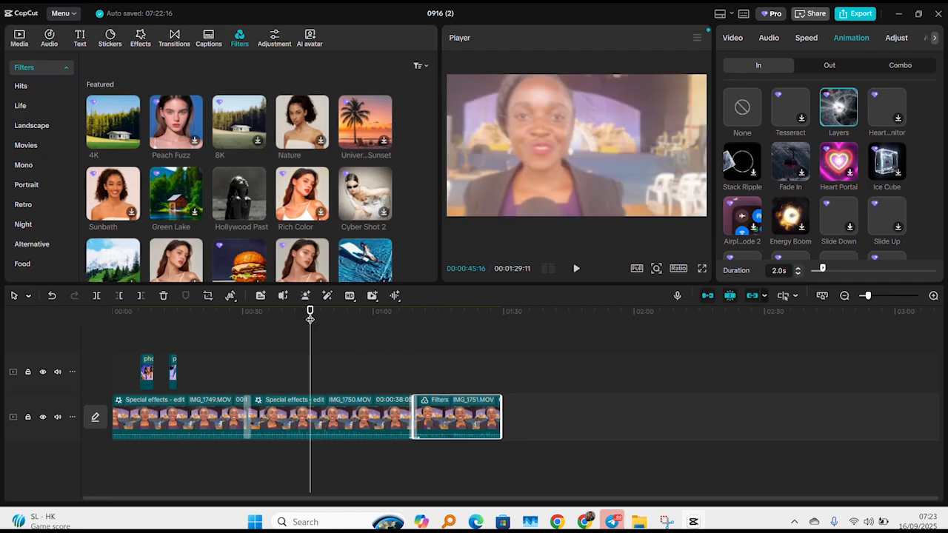
pyautogui.click(204, 311)
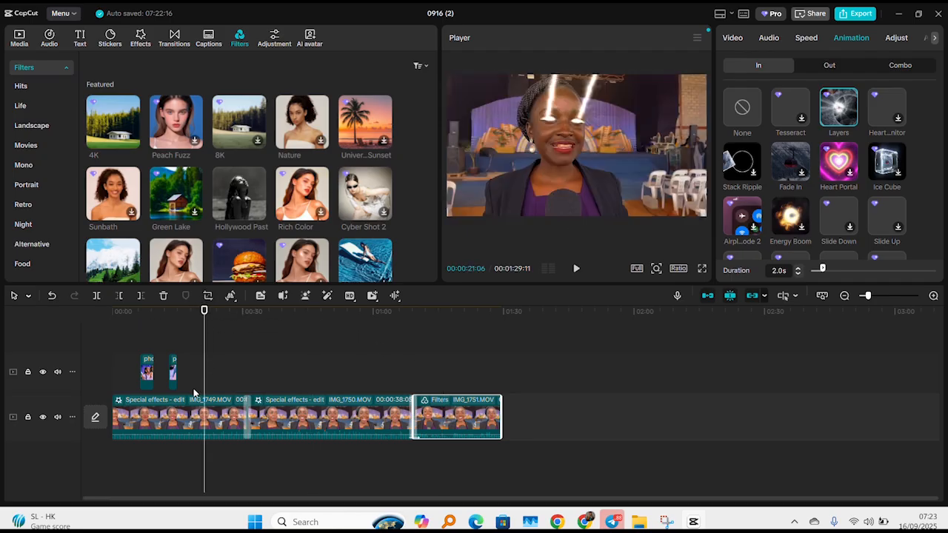
pyautogui.click(175, 404)
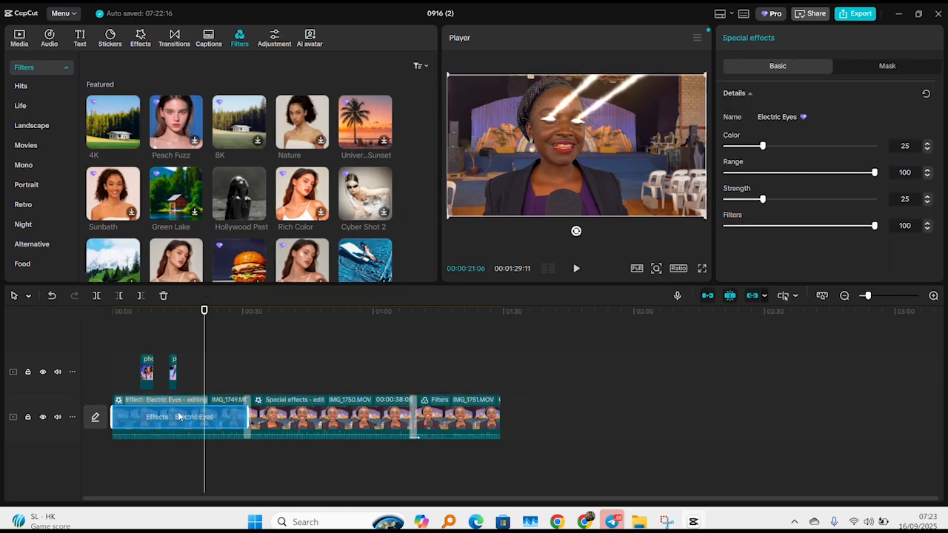
pyautogui.press('Delete')
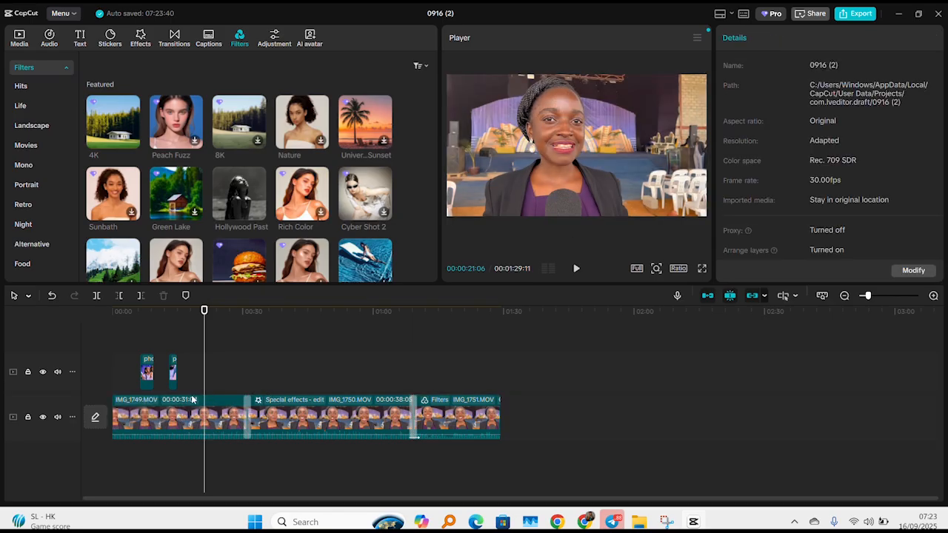
# Add the trending Subscribe sticker above the IMG_1749.MOV clip at 00:00:21:06 and play a short stretch of it.
pyautogui.click(206, 403)
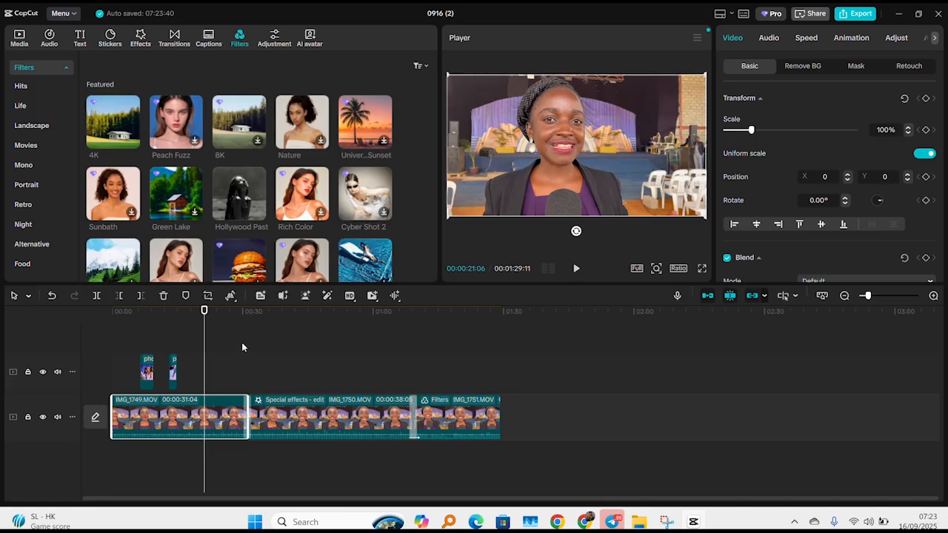
pyautogui.click(111, 37)
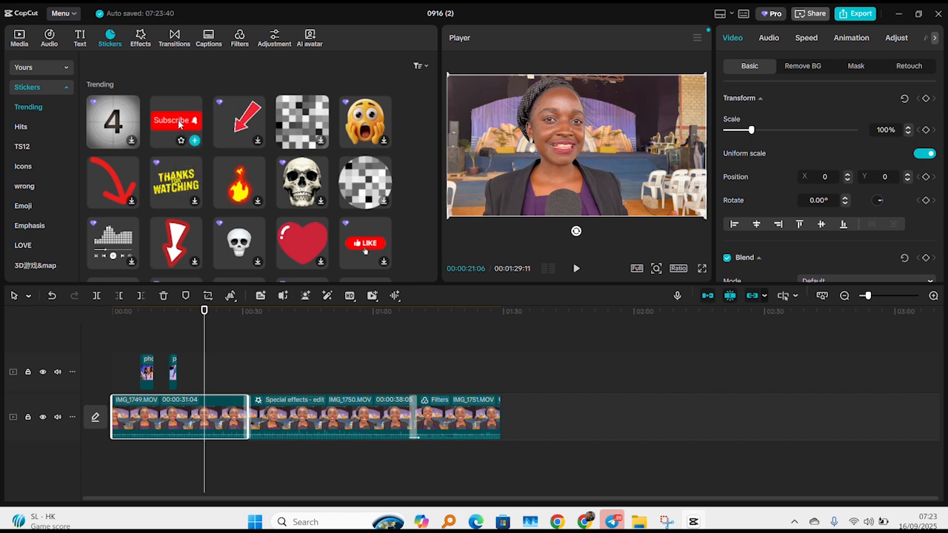
pyautogui.moveTo(177, 123); pyautogui.dragTo(208, 379)
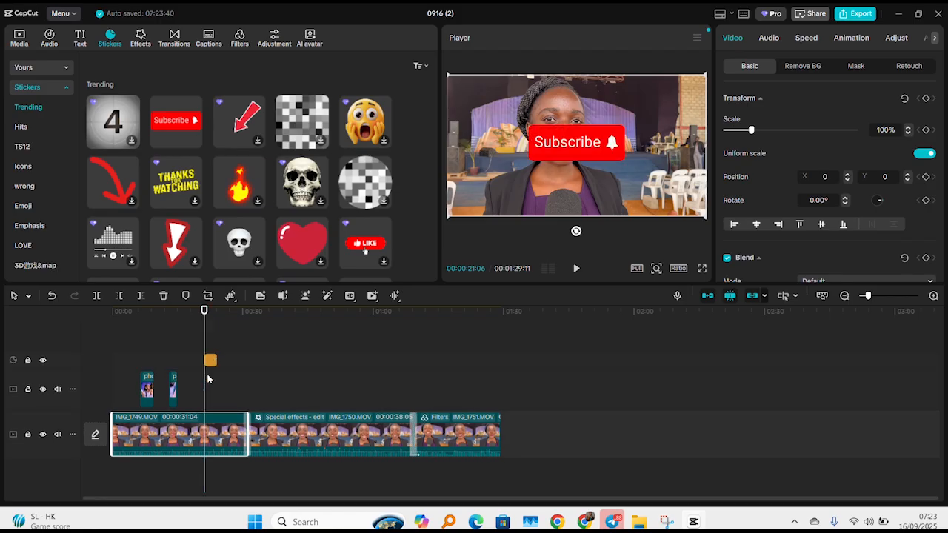
pyautogui.press('space')
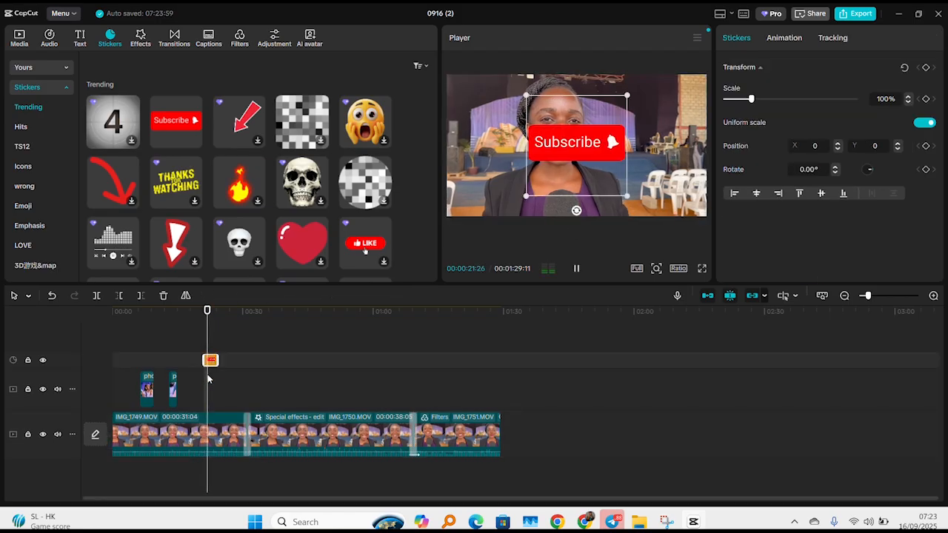
pyautogui.press('space')
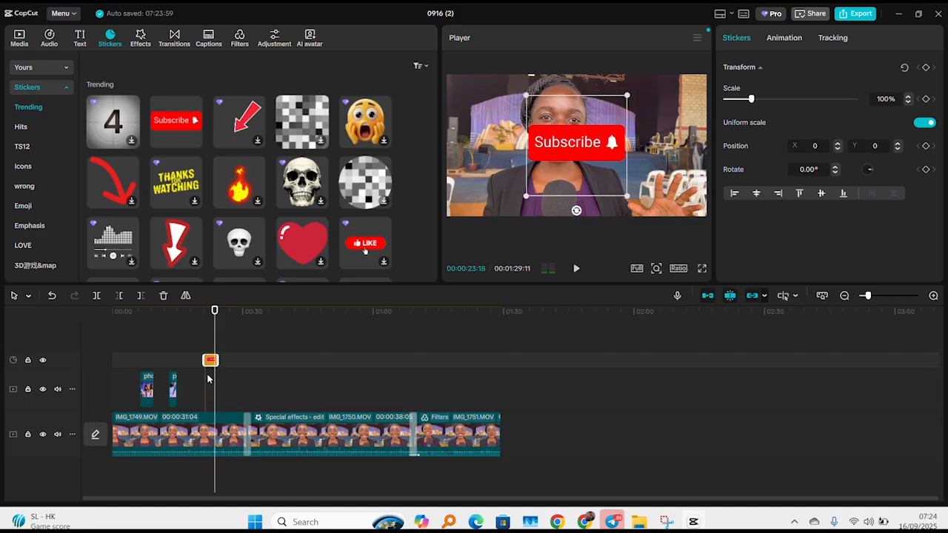
# Set the Subscribe sticker's Y position to -700 and reduce its scale to about 54%.
pyautogui.click(874, 146)
pyautogui.write('-200')
pyautogui.press('Return')
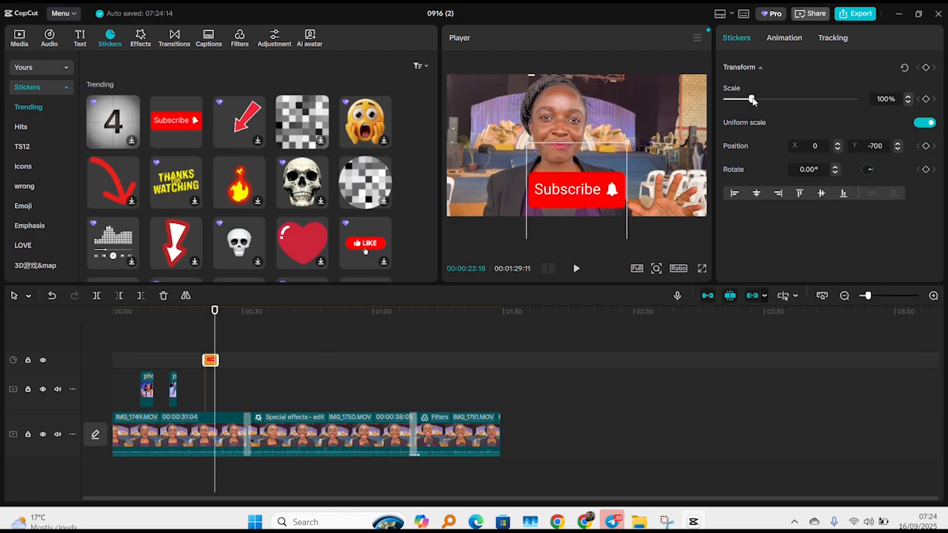
pyautogui.moveTo(751, 99); pyautogui.dragTo(740, 101)
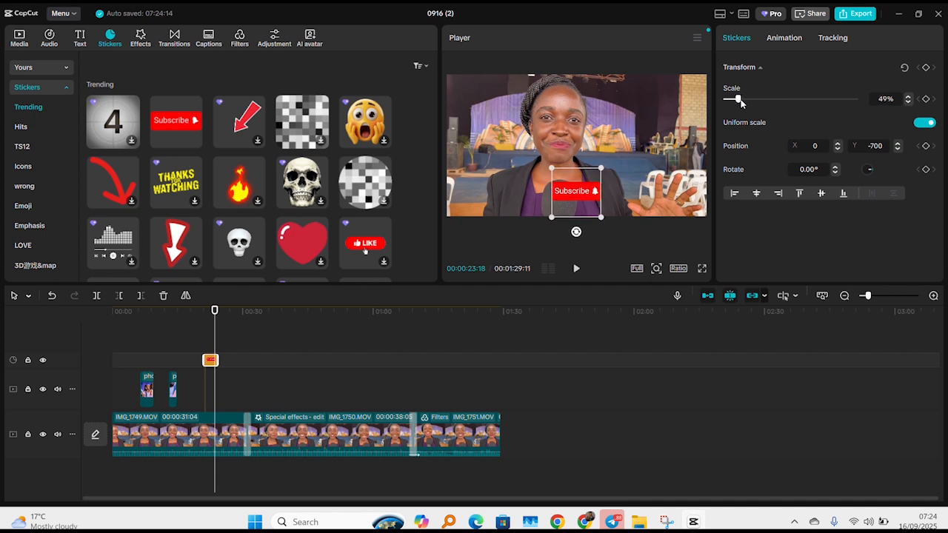
# Replay the Subscribe sticker from its start to check its size and position.
pyautogui.click(203, 307)
pyautogui.press('space')
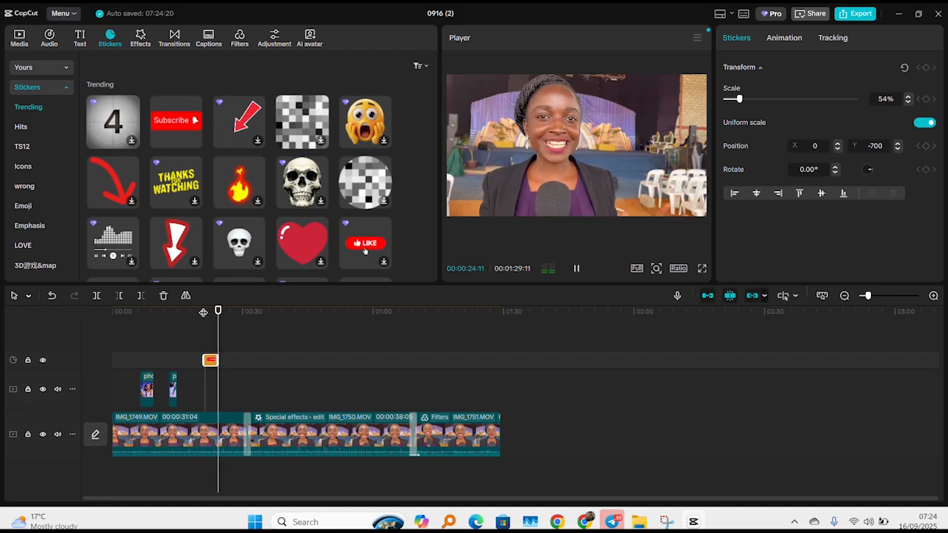
pyautogui.press('space')
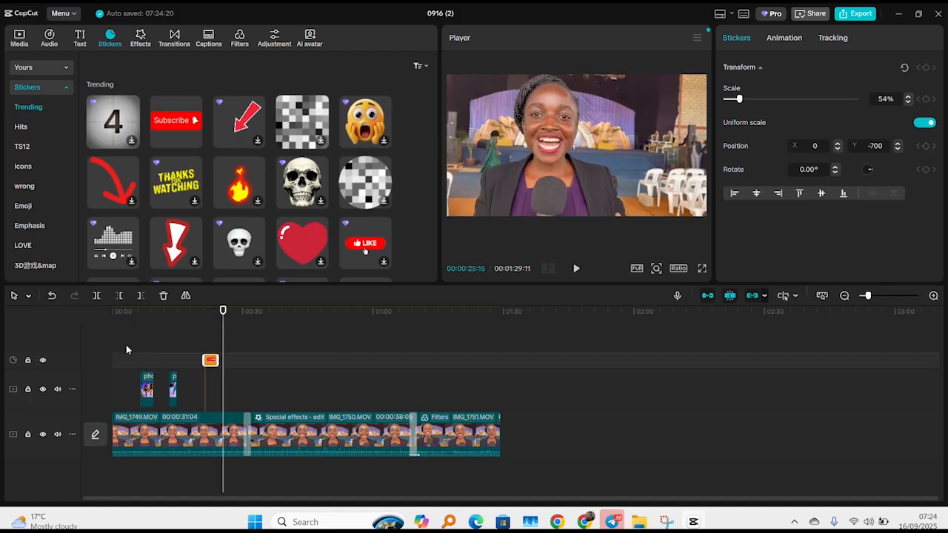
# Open the plain text options and preview the Default text preset.
pyautogui.click(80, 38)
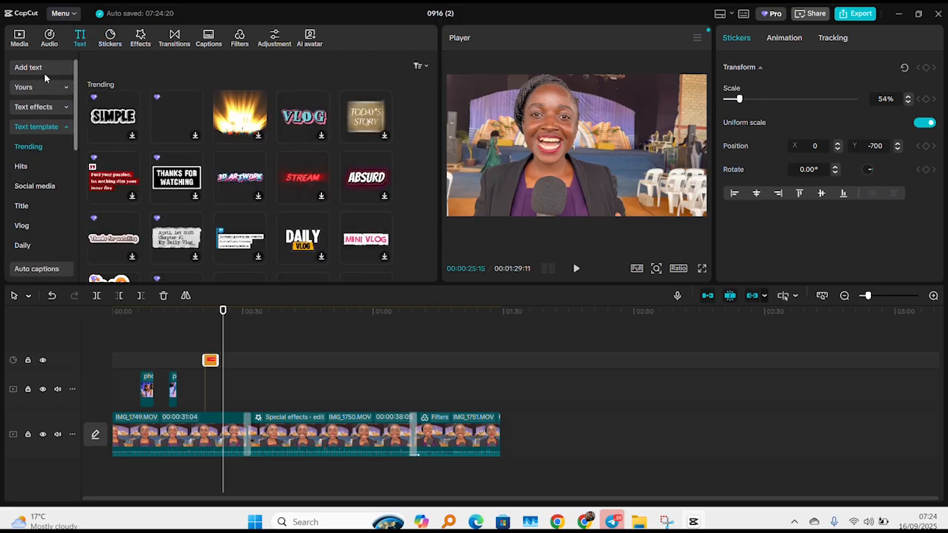
pyautogui.click(44, 75)
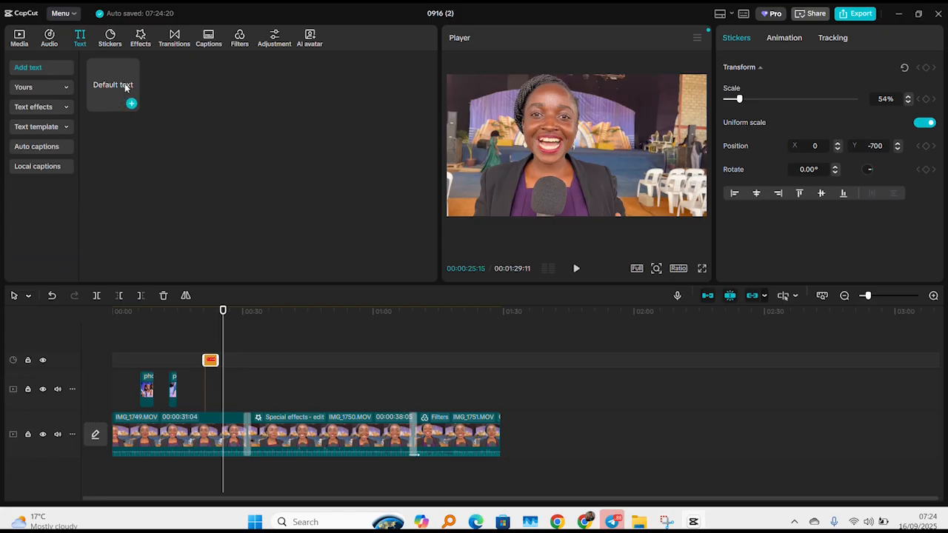
pyautogui.click(118, 85)
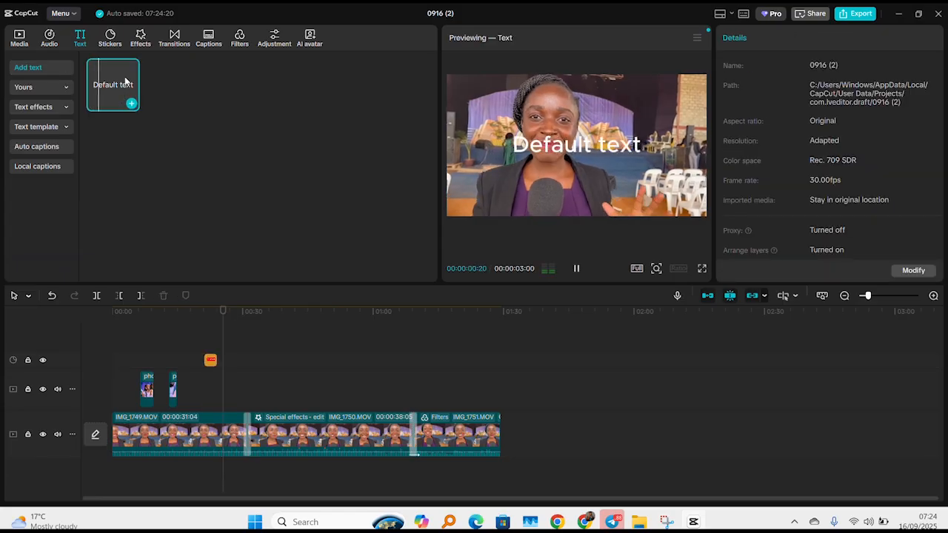
pyautogui.click(124, 82)
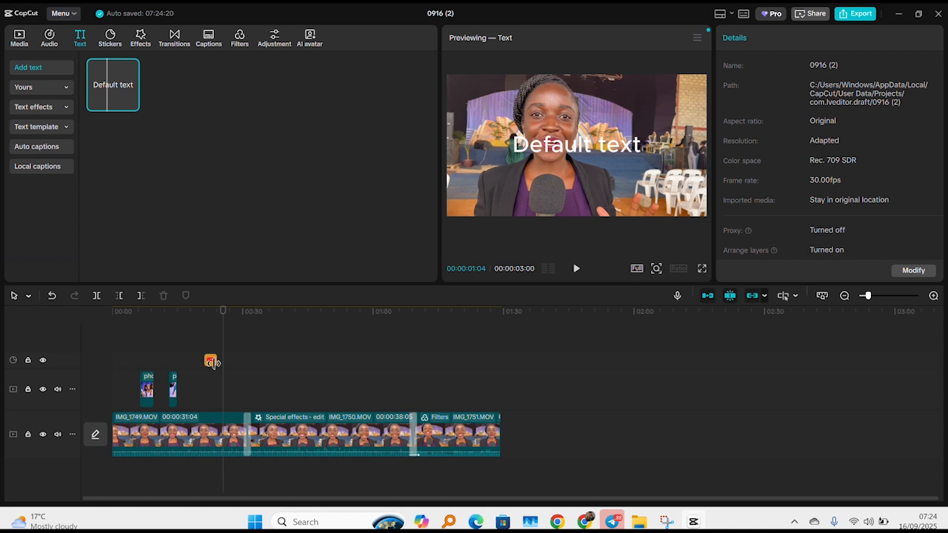
# Play the video from 00:00:22:22 to review the end of the Subscribe sticker and the stretch before the transition.
pyautogui.scroll(5, 213, 362)
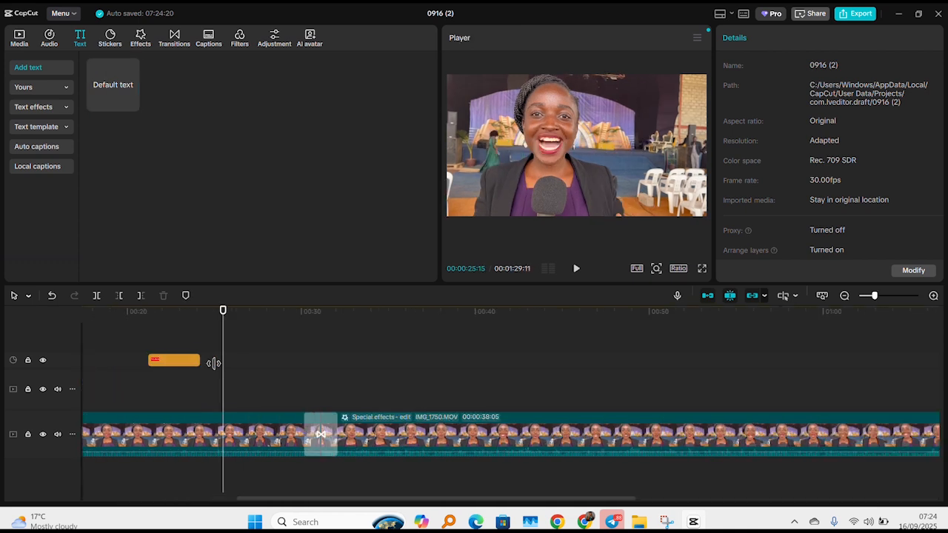
pyautogui.click(127, 312)
pyautogui.click(139, 361)
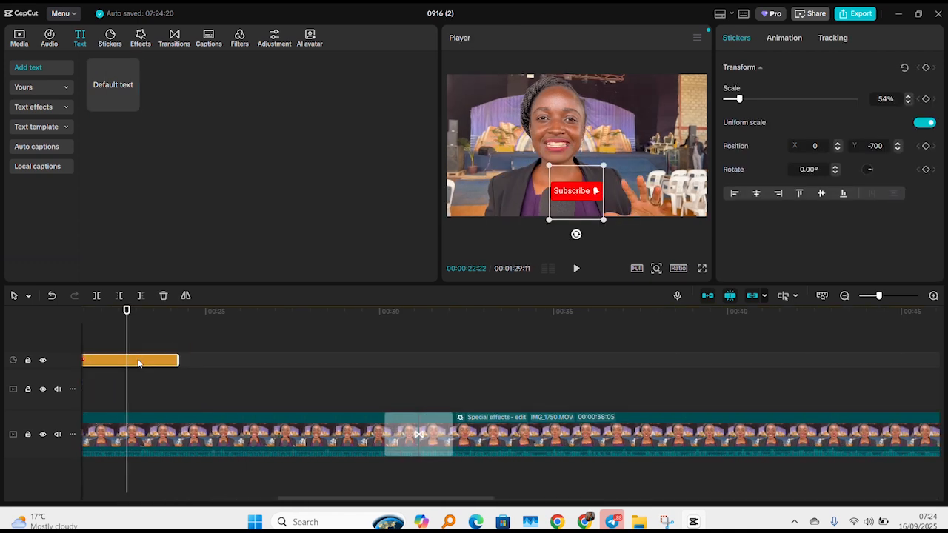
pyautogui.press('space')
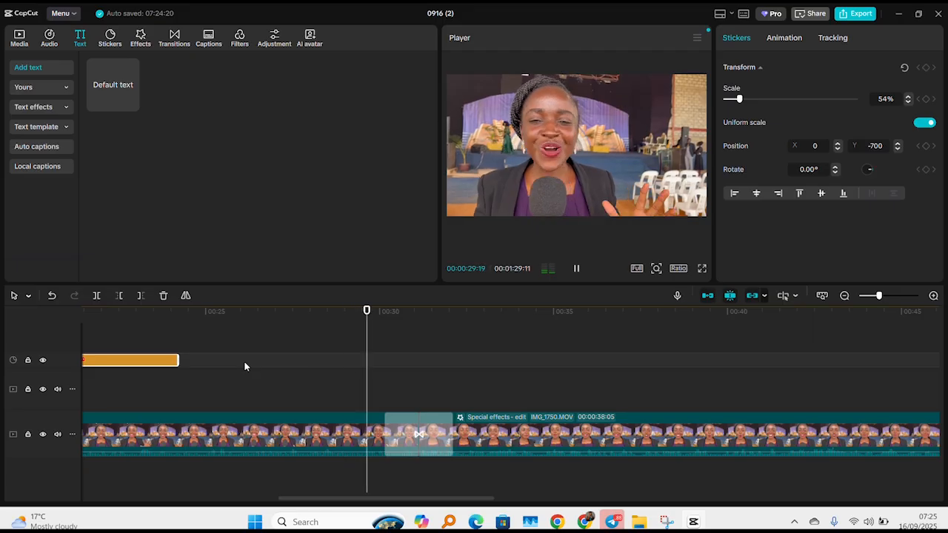
pyautogui.press('space')
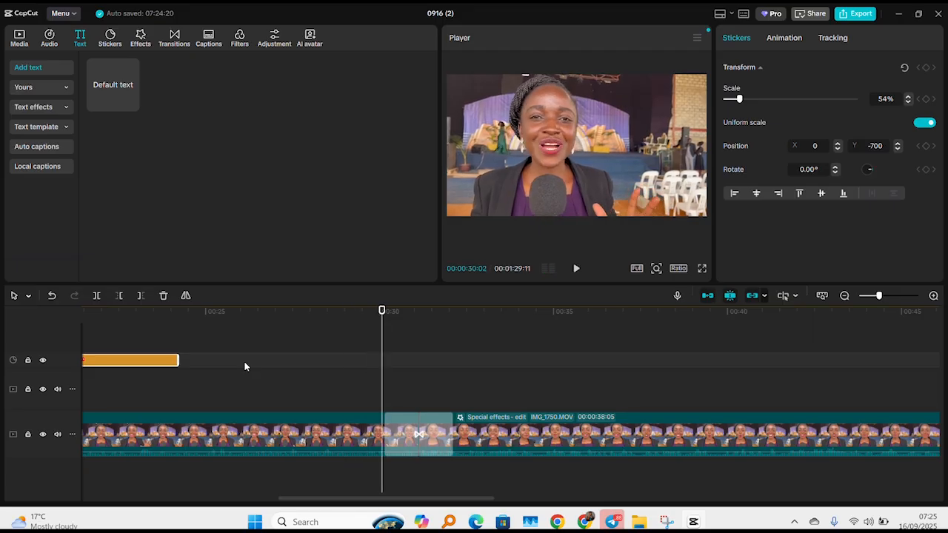
# Move the playhead just past the end of the Subscribe sticker and preview the Default text preset there.
pyautogui.click(201, 311)
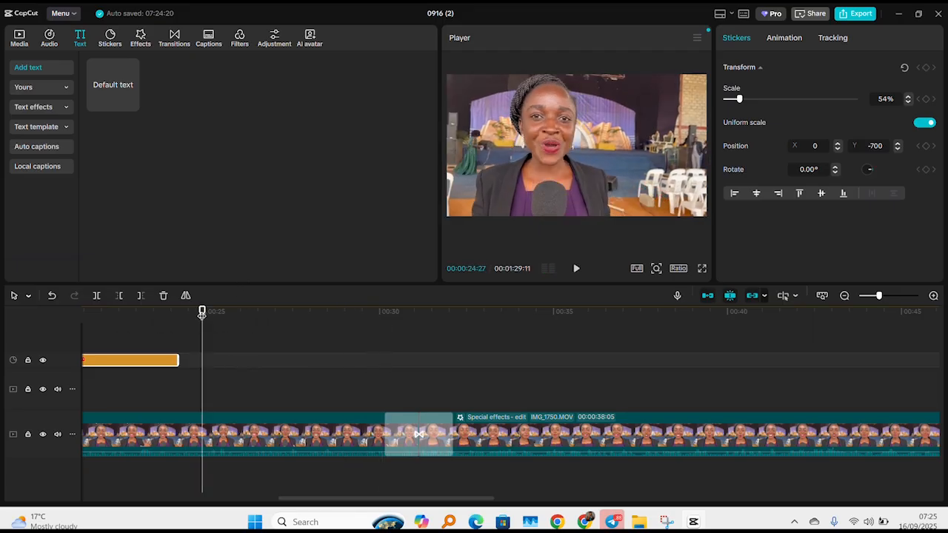
pyautogui.click(229, 437)
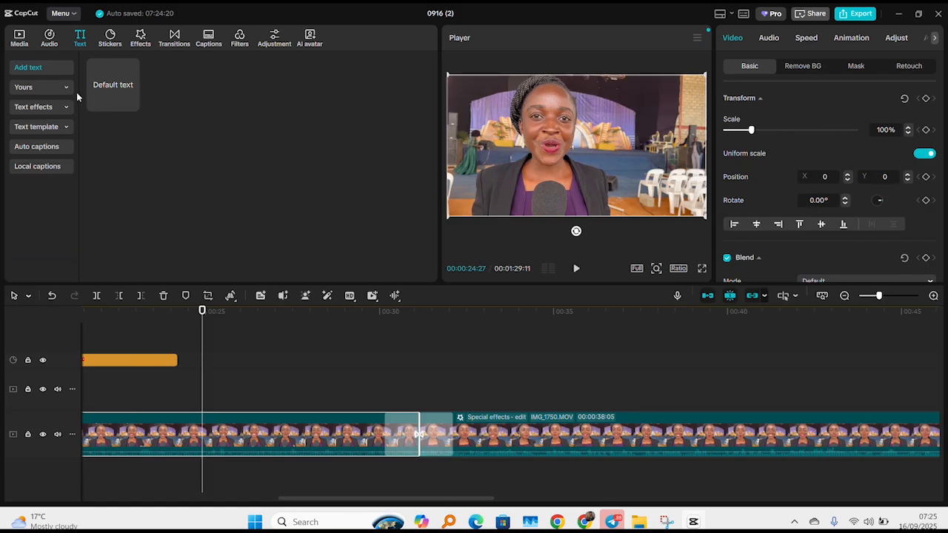
pyautogui.click(106, 85)
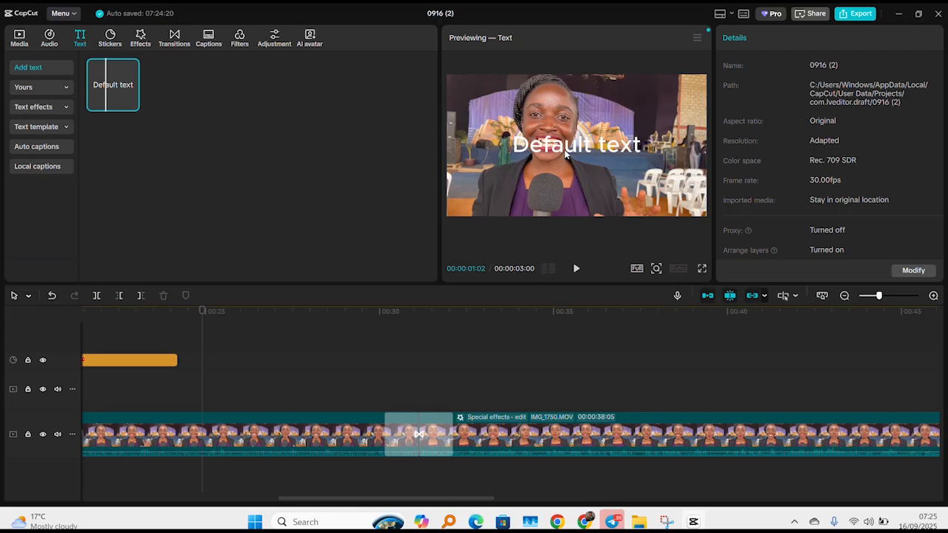
pyautogui.click(204, 419)
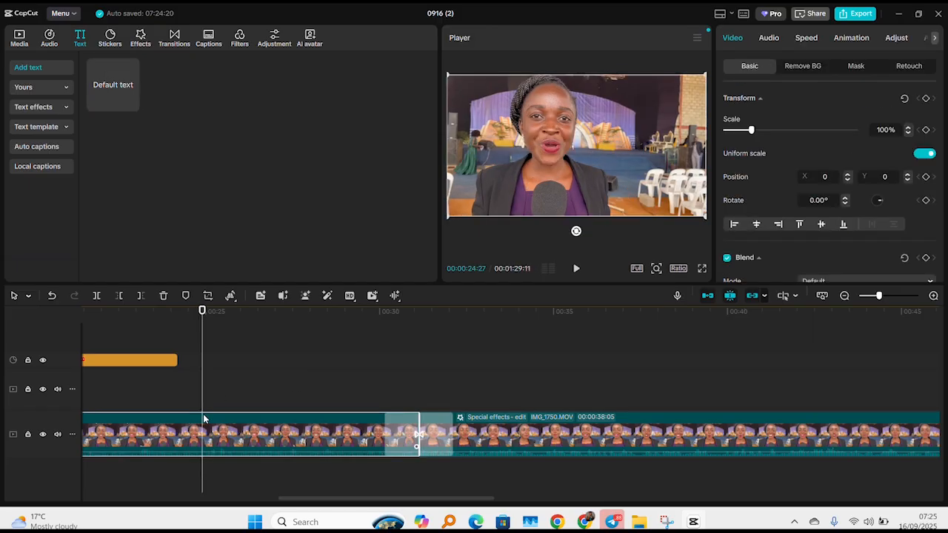
# Place a Default text layer above the IMG_1749.MOV clip, starting directly where the Subscribe sticker ends.
pyautogui.scroll(3, 203, 414)
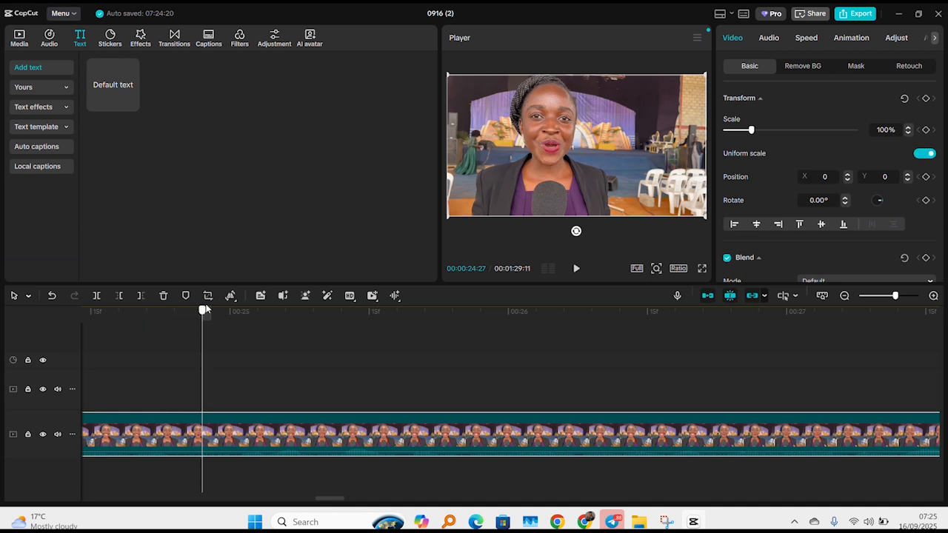
pyautogui.moveTo(203, 312); pyautogui.dragTo(212, 310)
pyautogui.moveTo(131, 358); pyautogui.dragTo(161, 453)
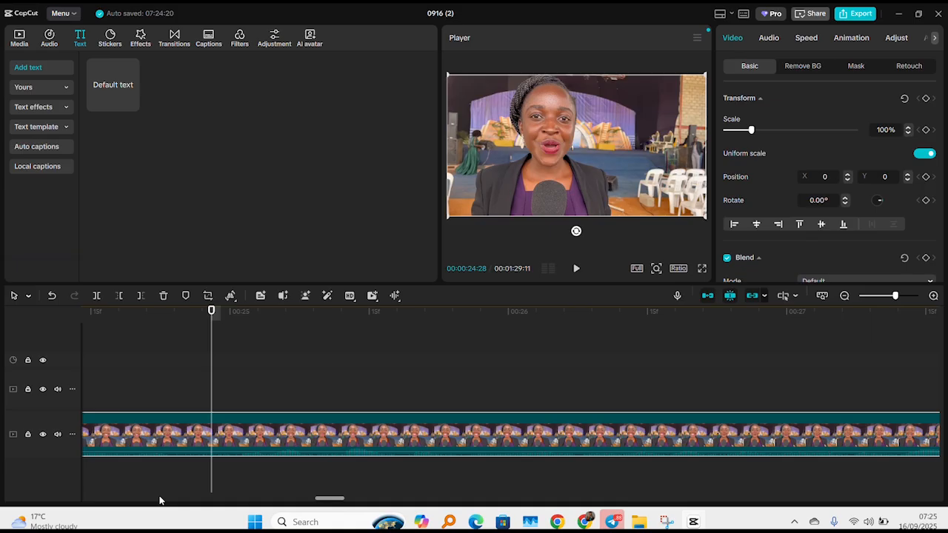
pyautogui.click(231, 398)
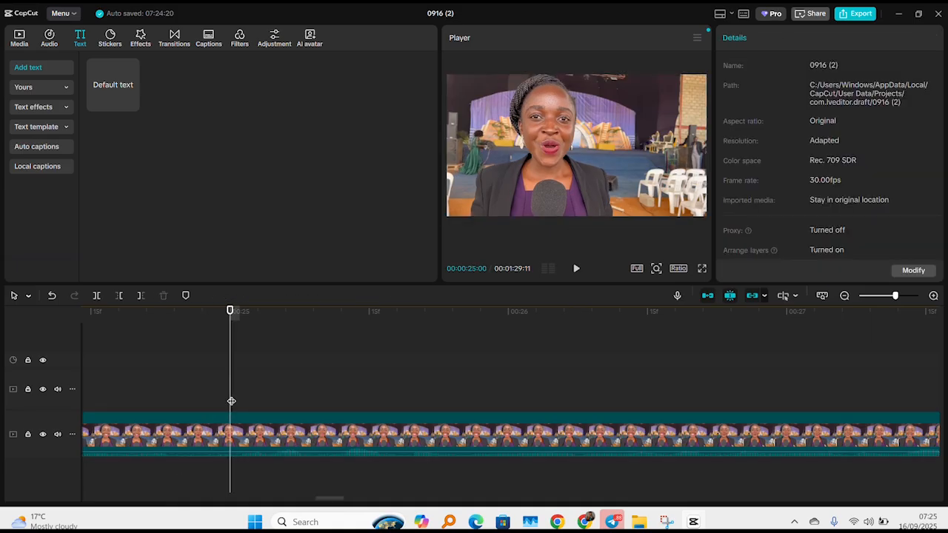
pyautogui.scroll(-10, 231, 401)
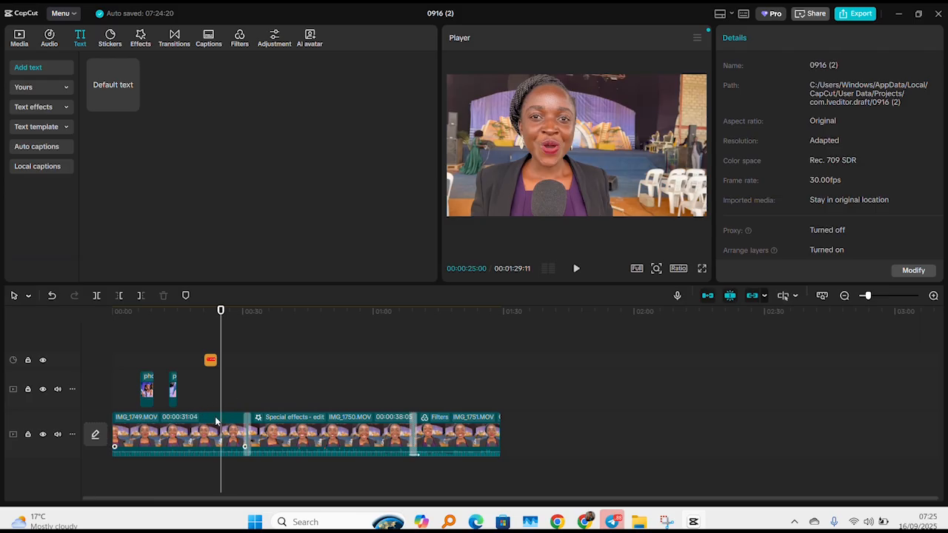
pyautogui.click(215, 420)
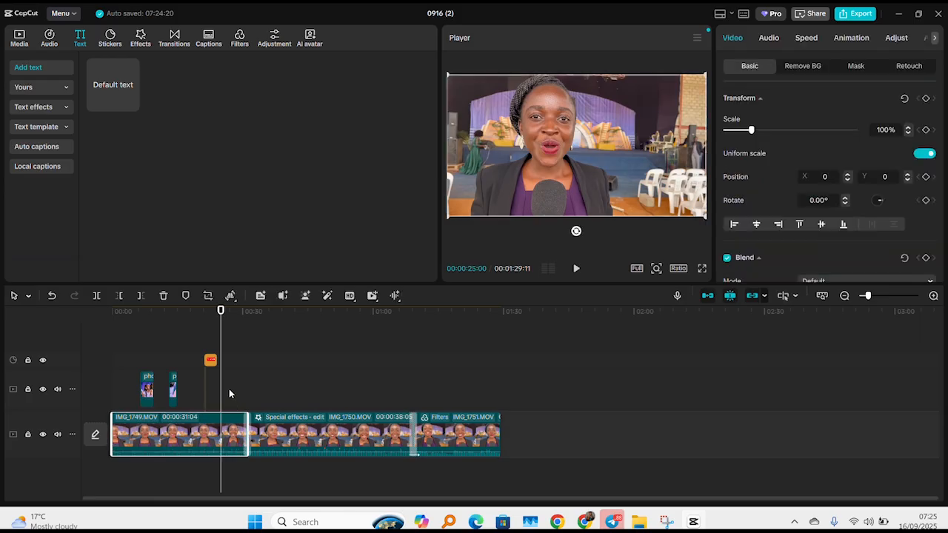
pyautogui.scroll(10, 229, 389)
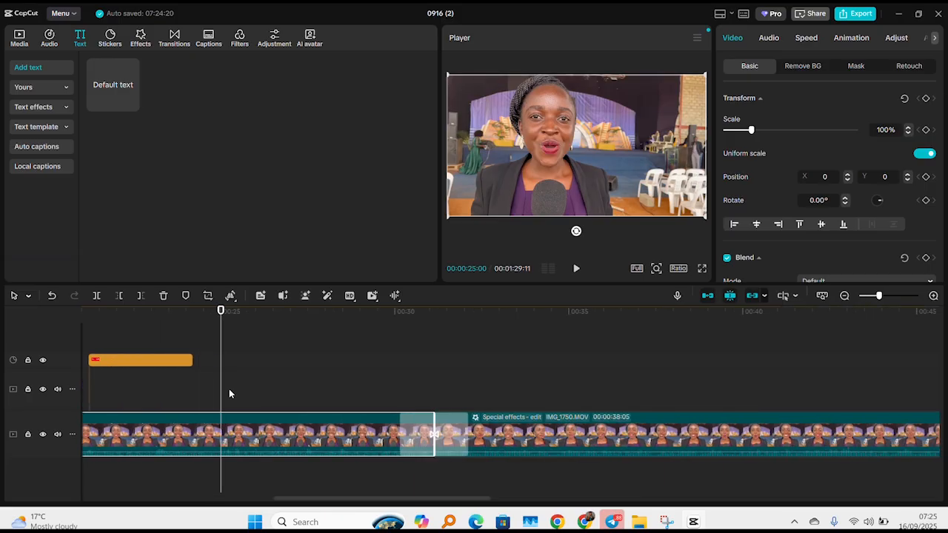
pyautogui.scroll(-1, 229, 389)
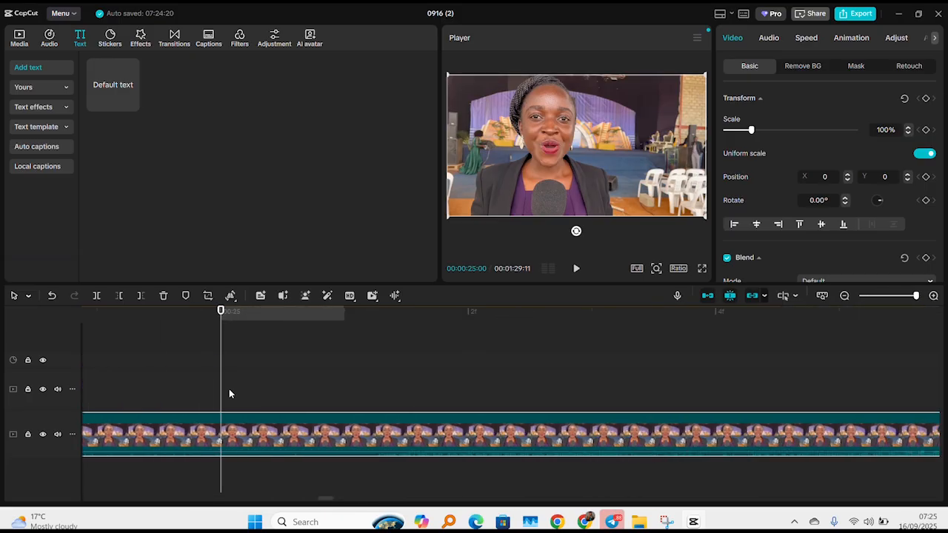
pyautogui.scroll(-5, 229, 389)
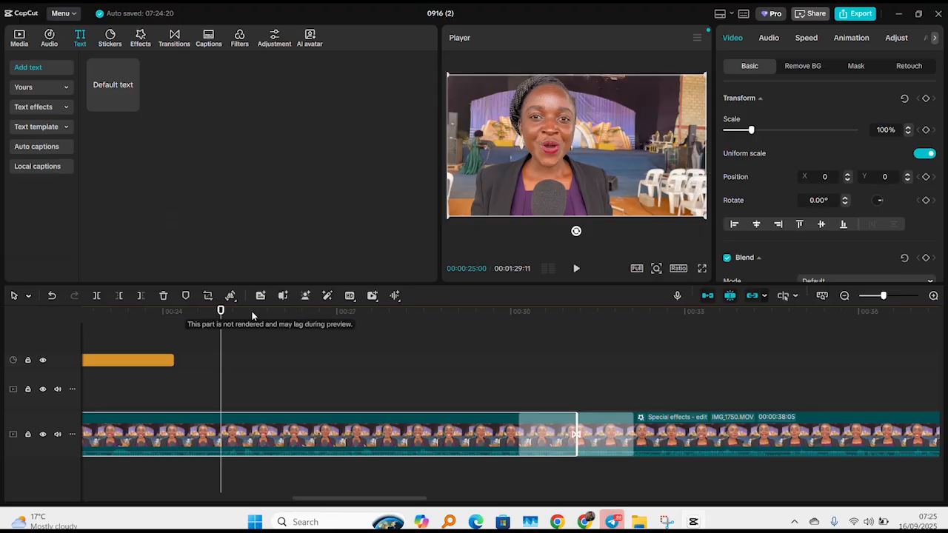
pyautogui.moveTo(221, 312); pyautogui.dragTo(161, 325)
pyautogui.moveTo(121, 84); pyautogui.dragTo(174, 375)
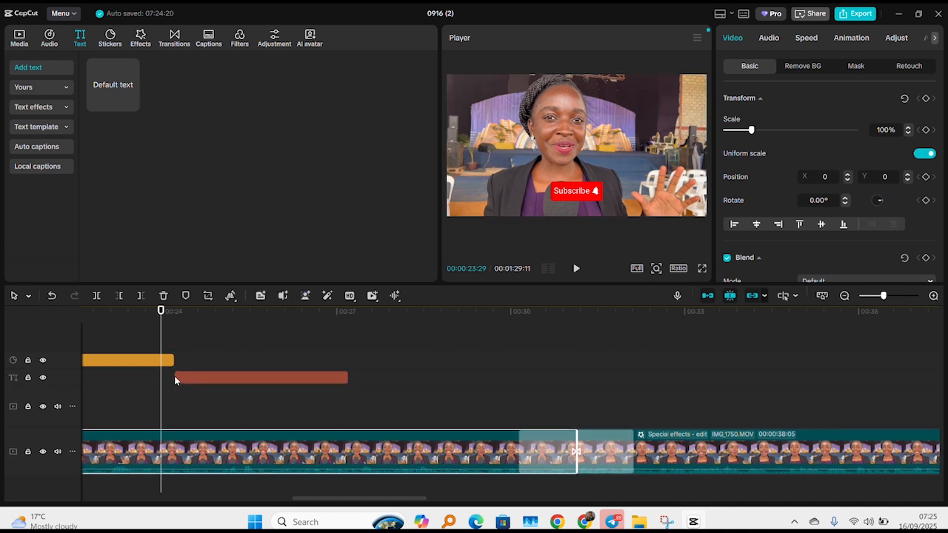
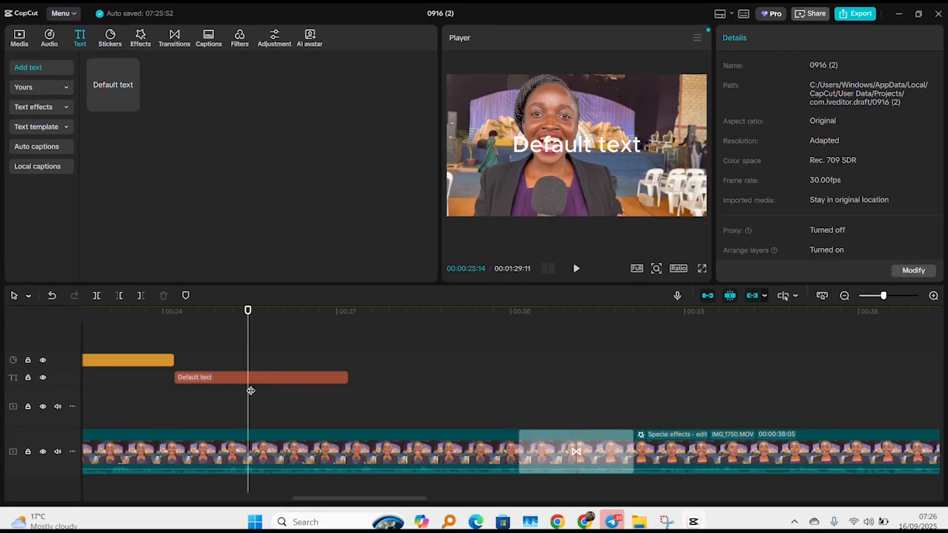
# Set the new text layer's font to Eveleth and its font size to 21.
pyautogui.click(265, 378)
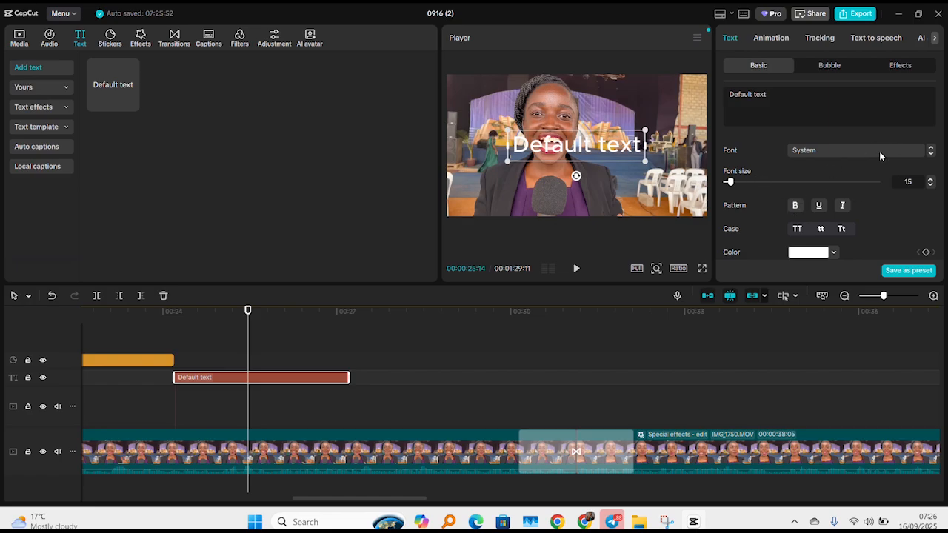
pyautogui.click(932, 151)
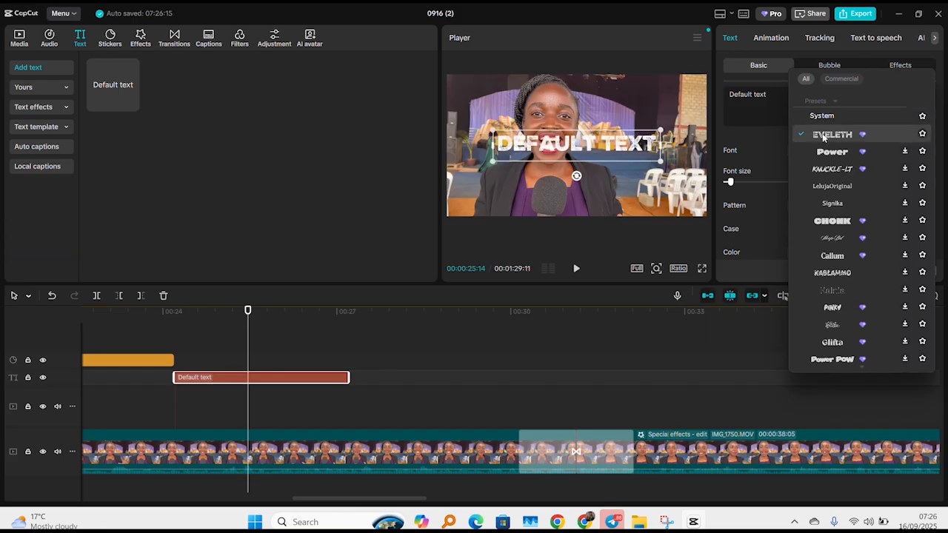
pyautogui.click(776, 127)
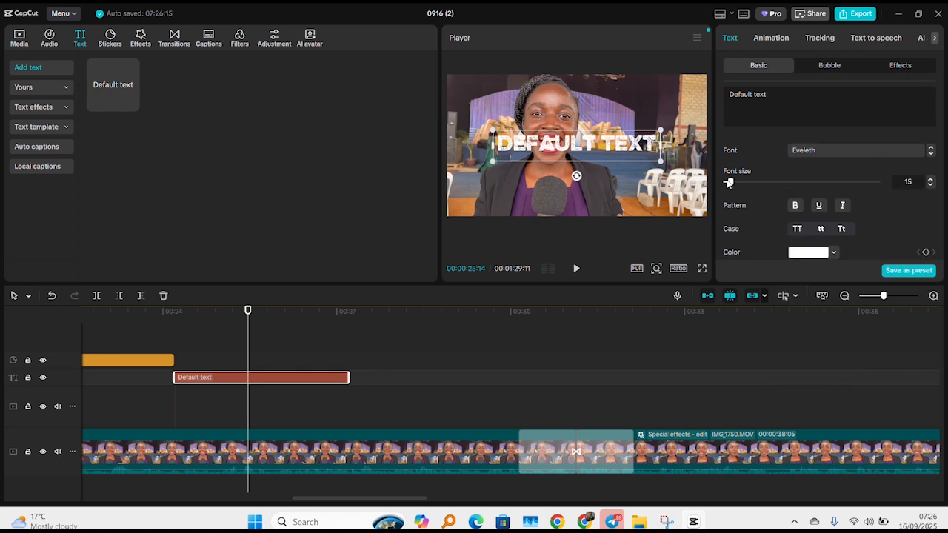
pyautogui.moveTo(730, 184)
pyautogui.mouseDown()
pyautogui.moveTo(781, 177)
pyautogui.moveTo(733, 182)
pyautogui.mouseUp()
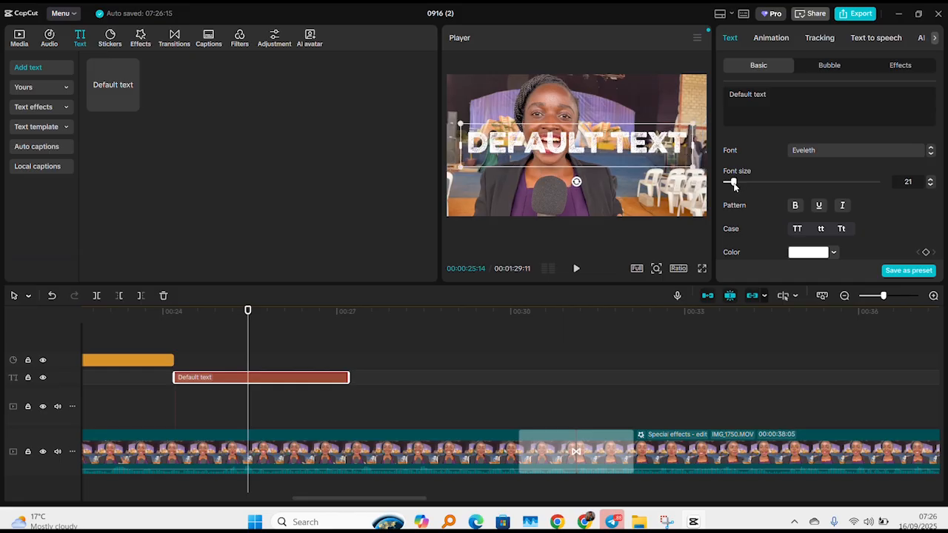
# Set the text layer's fill color to orange, hex E68801.
pyautogui.click(815, 253)
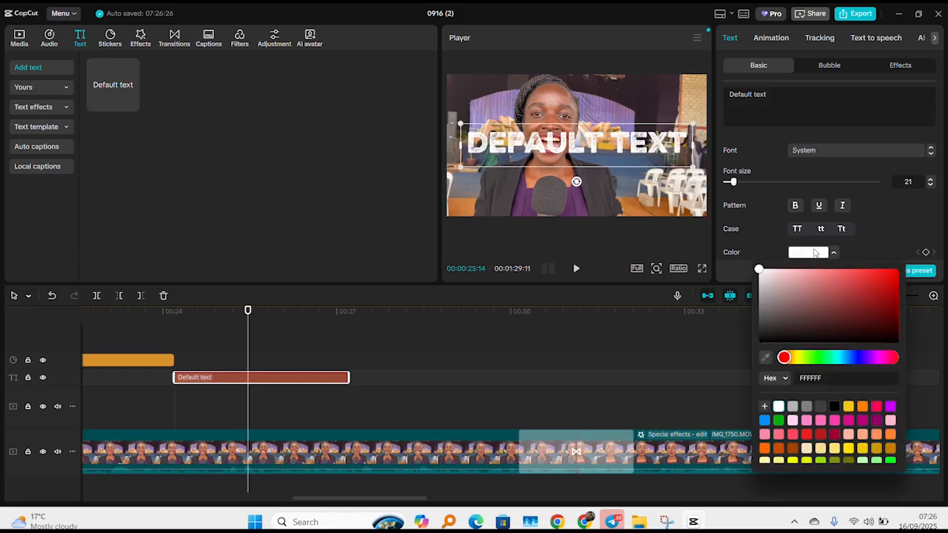
pyautogui.click(797, 358)
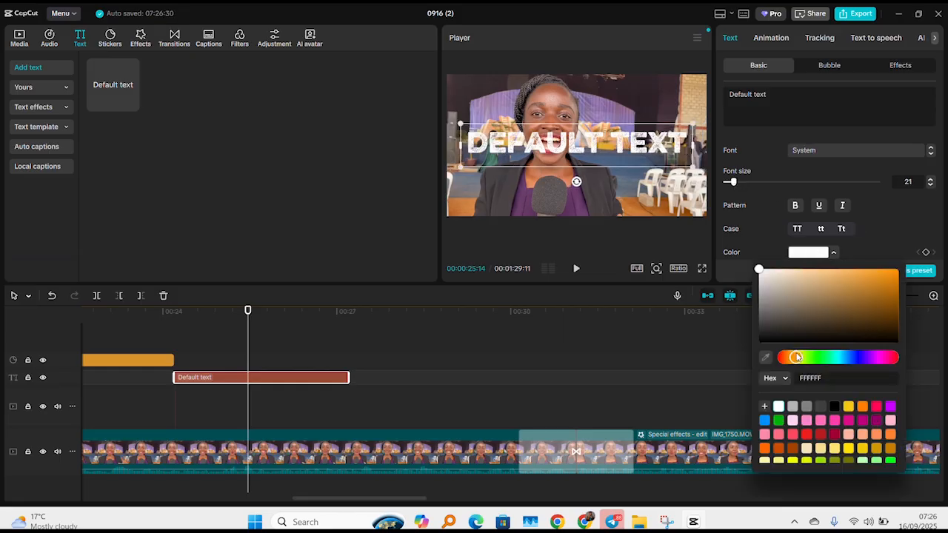
pyautogui.click(893, 271)
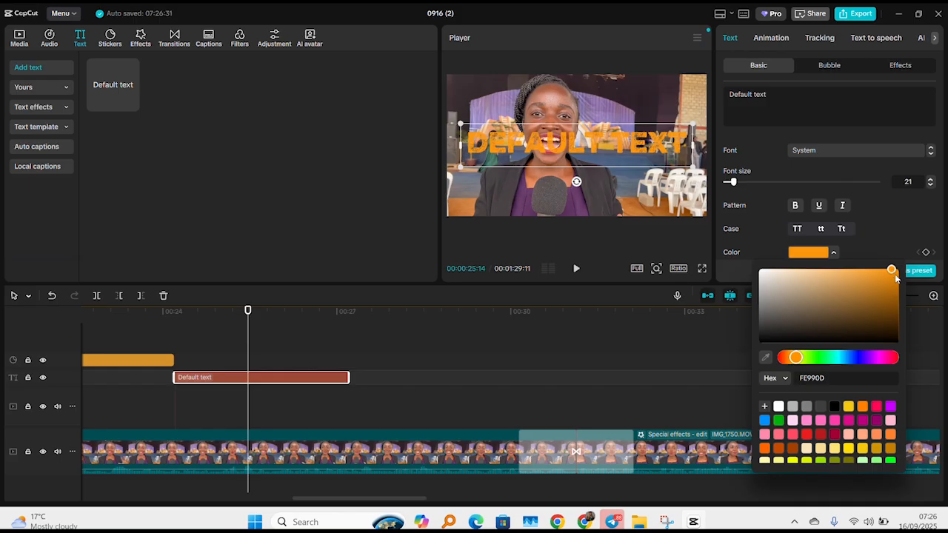
pyautogui.click(897, 276)
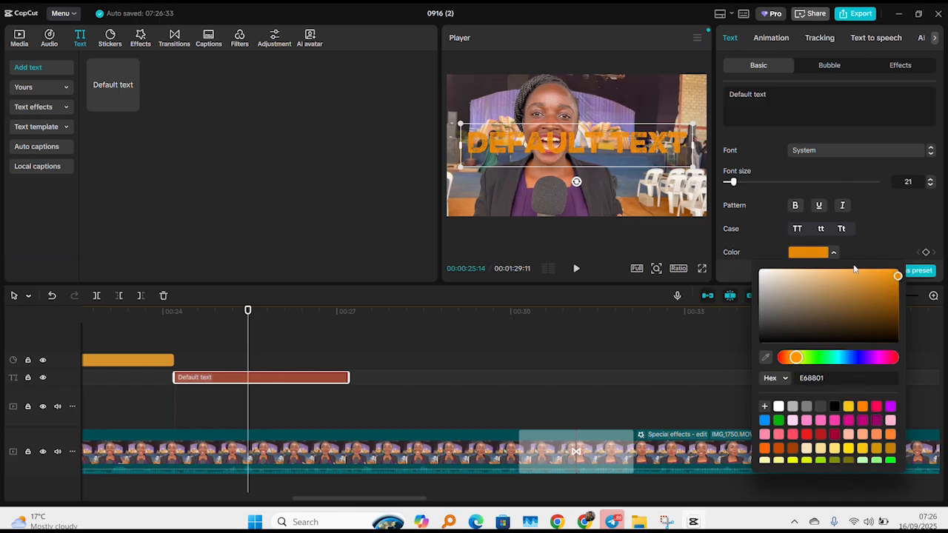
pyautogui.click(871, 209)
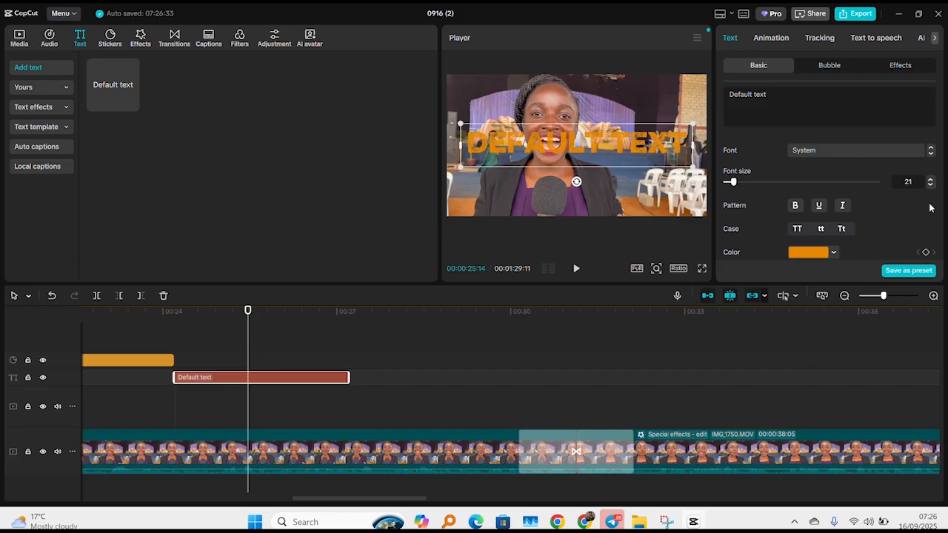
# Make the text bold, trying underline and italic on it and switching both off again.
pyautogui.click(796, 207)
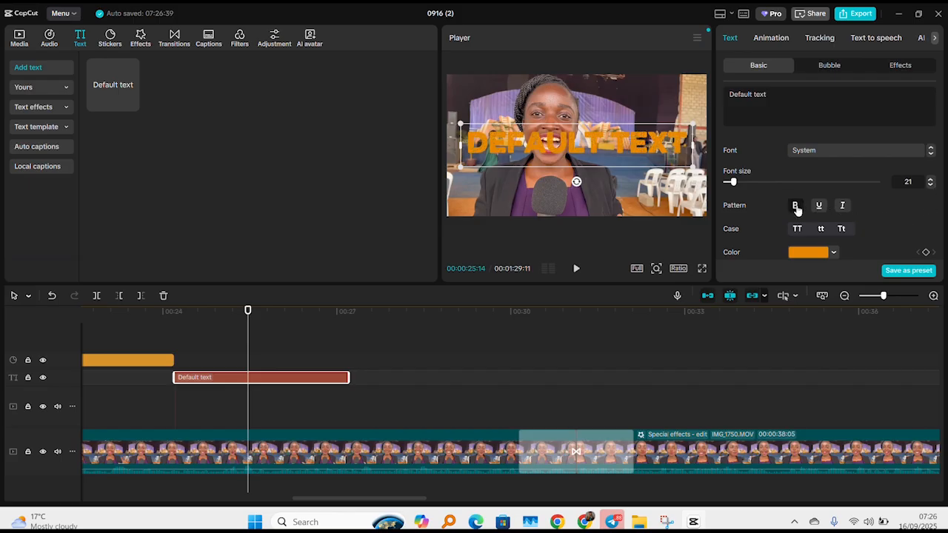
pyautogui.click(818, 208)
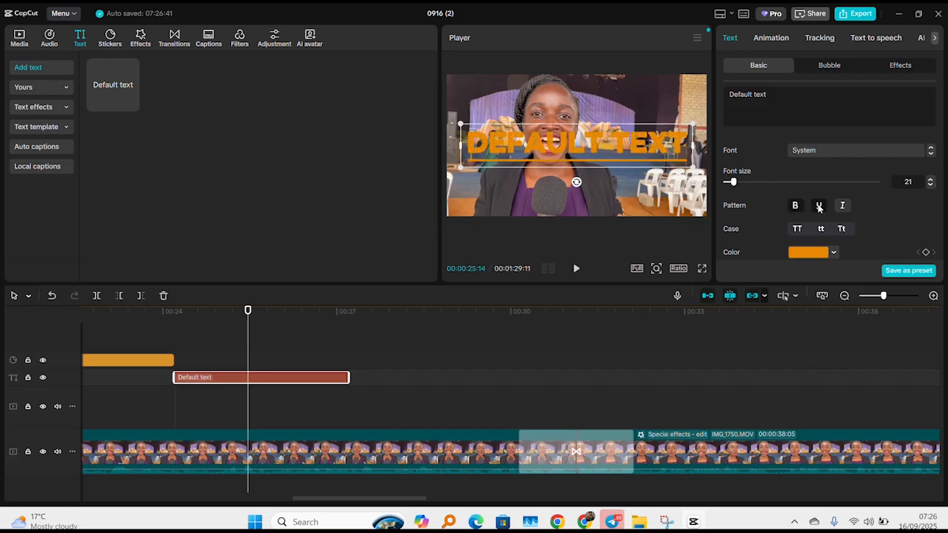
pyautogui.click(842, 208)
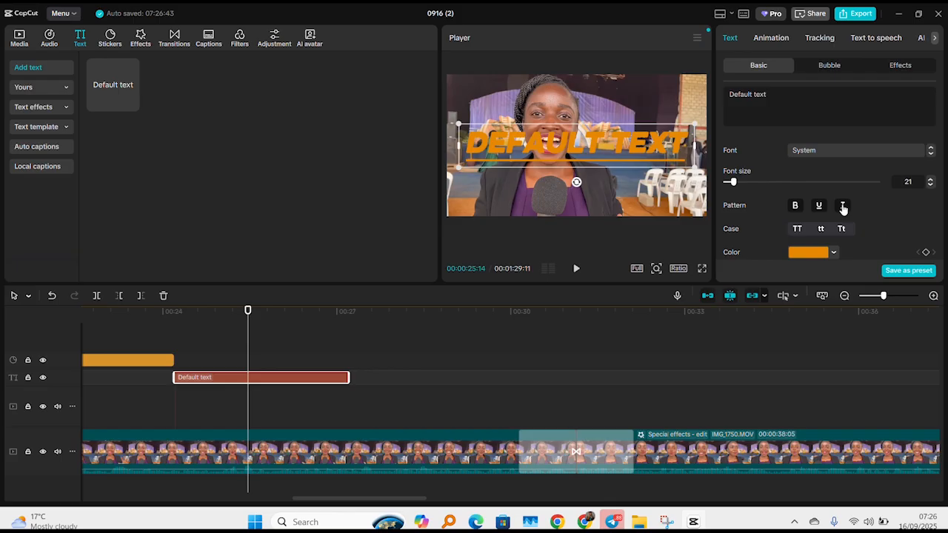
pyautogui.click(842, 207)
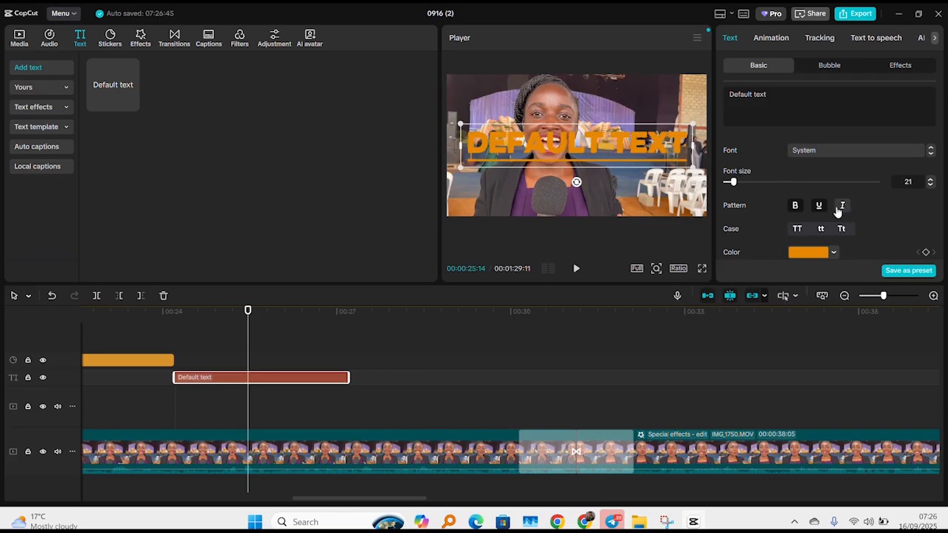
pyautogui.click(820, 206)
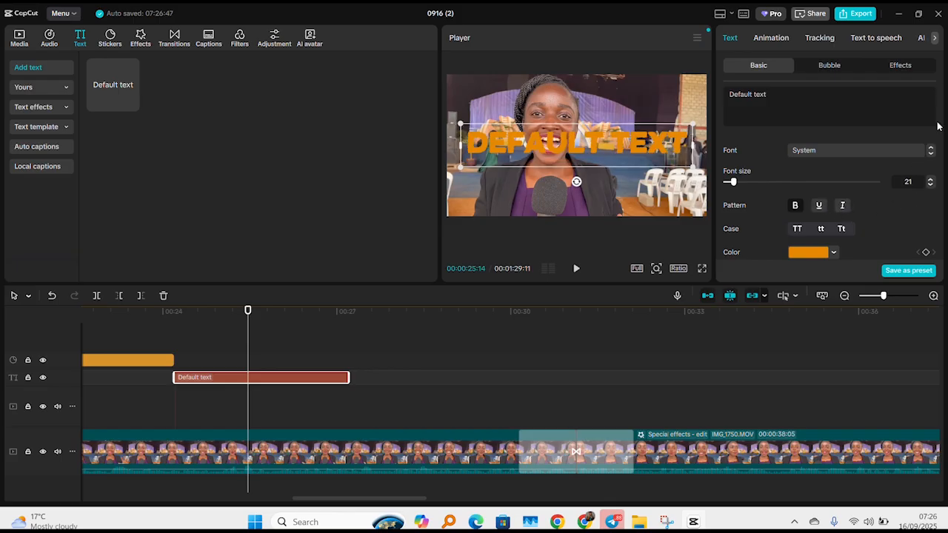
# Try wider character spacing on the text and return it to 0.
pyautogui.moveTo(941, 127); pyautogui.dragTo(939, 156)
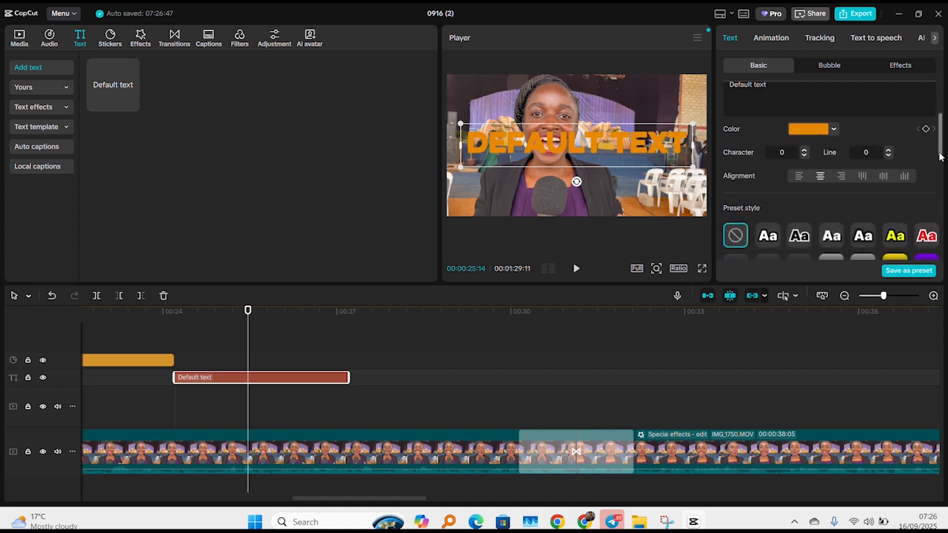
pyautogui.scroll(-1, 940, 156)
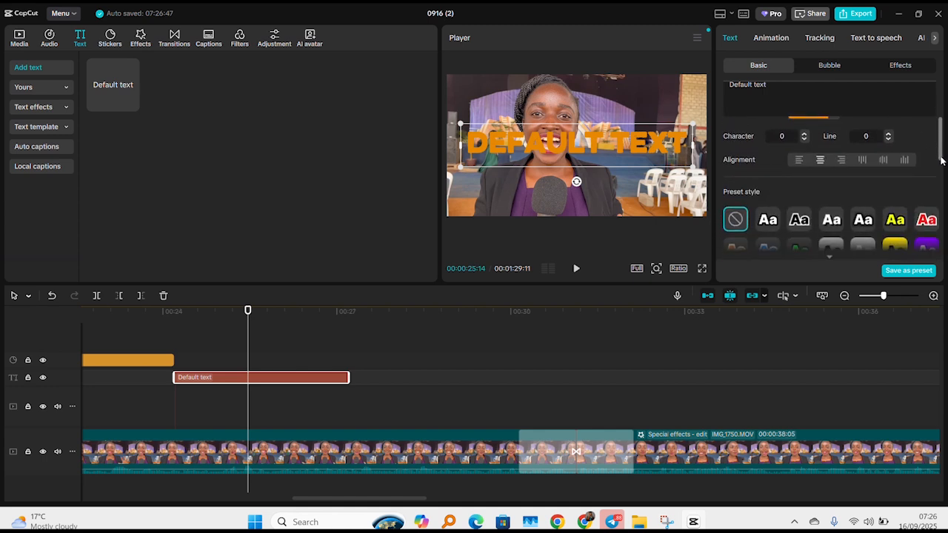
pyautogui.click(806, 133)
pyautogui.click(805, 134)
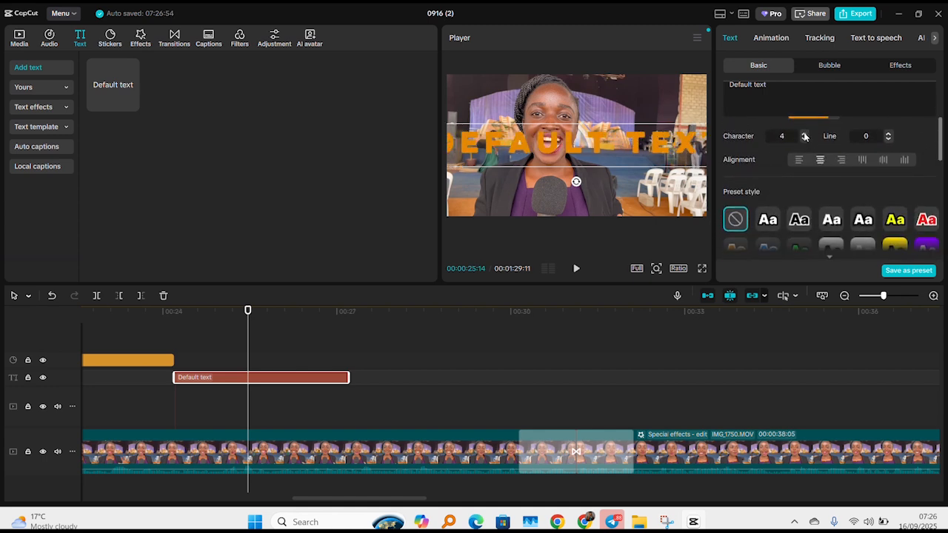
pyautogui.click(806, 134)
pyautogui.click(806, 134)
pyautogui.click(805, 139)
pyautogui.click(806, 139)
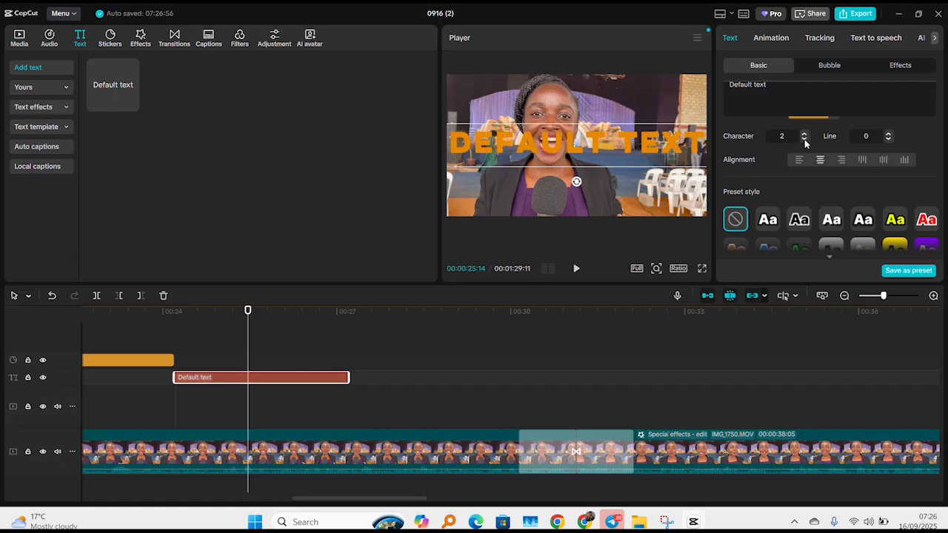
pyautogui.click(805, 139)
pyautogui.click(806, 140)
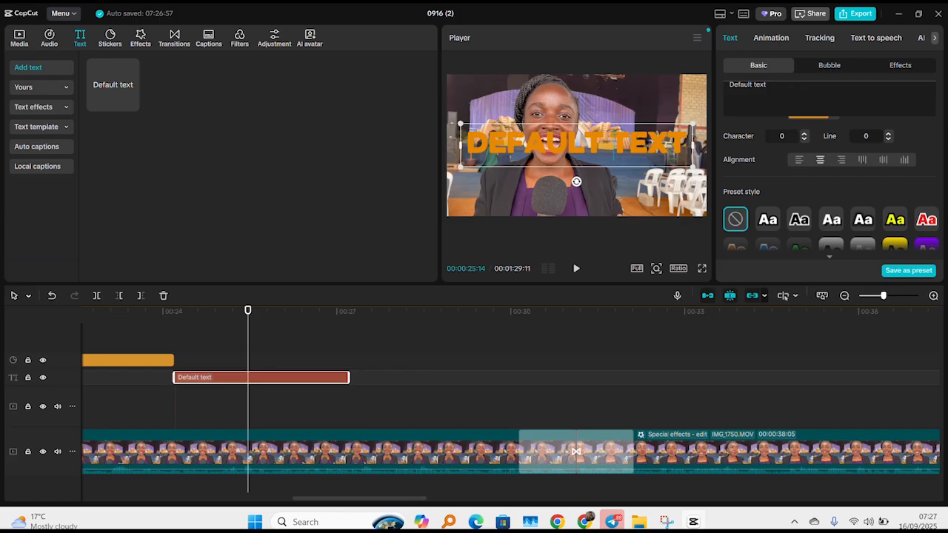
# Replace the default wording of the text layer with PRAISE SERVICE, one word per line.
pyautogui.press('Return')
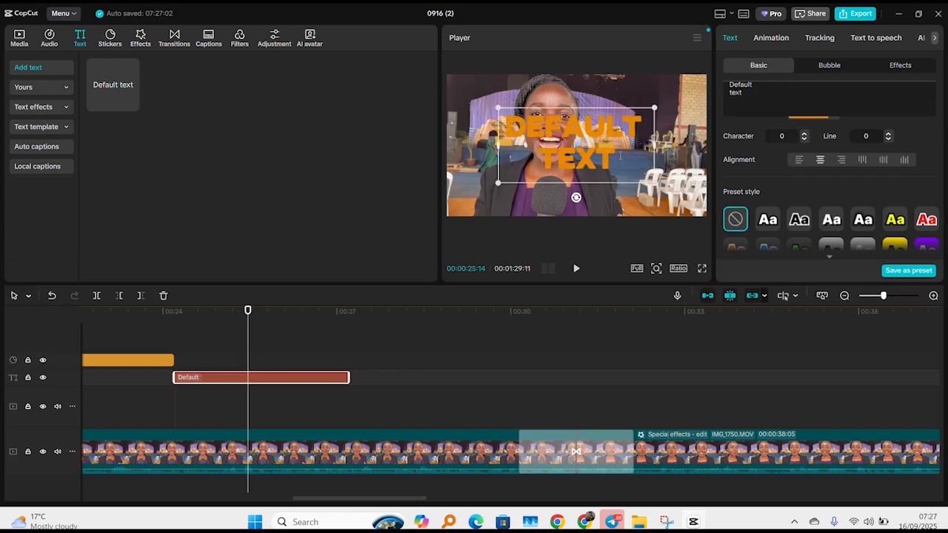
pyautogui.hotkey('shift', 'Left')
pyautogui.hotkey('shift', 'Left')
pyautogui.hotkey('shift', 'Left')
pyautogui.hotkey('shift', 'Left')
pyautogui.hotkey('shift', 'Left')
pyautogui.hotkey('shift', 'Left')
pyautogui.hotkey('shift', 'Left')
pyautogui.hotkey('shift', 'Left')
pyautogui.hotkey('shift', 'Left')
pyautogui.hotkey('shift', 'Left')
pyautogui.hotkey('shift', 'Left')
pyautogui.hotkey('shift', 'Left')
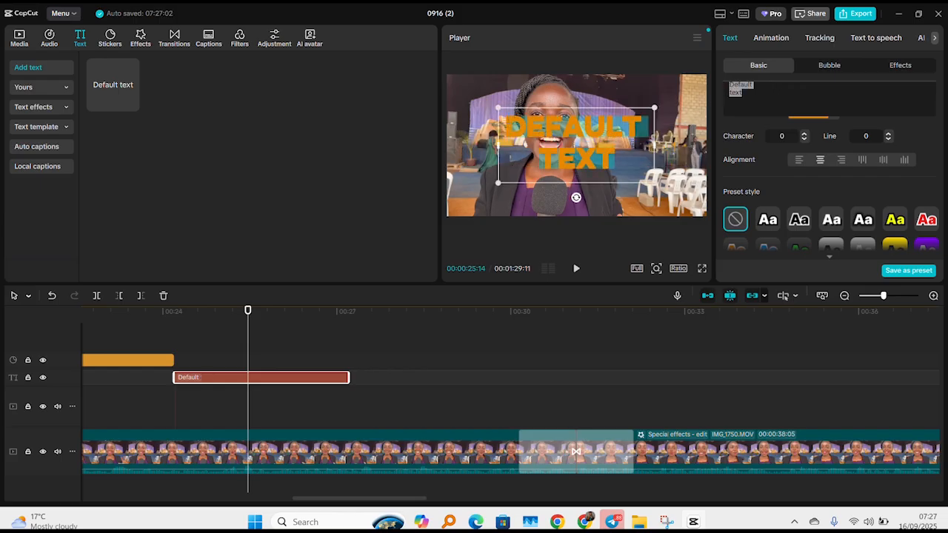
pyautogui.write('PRA')
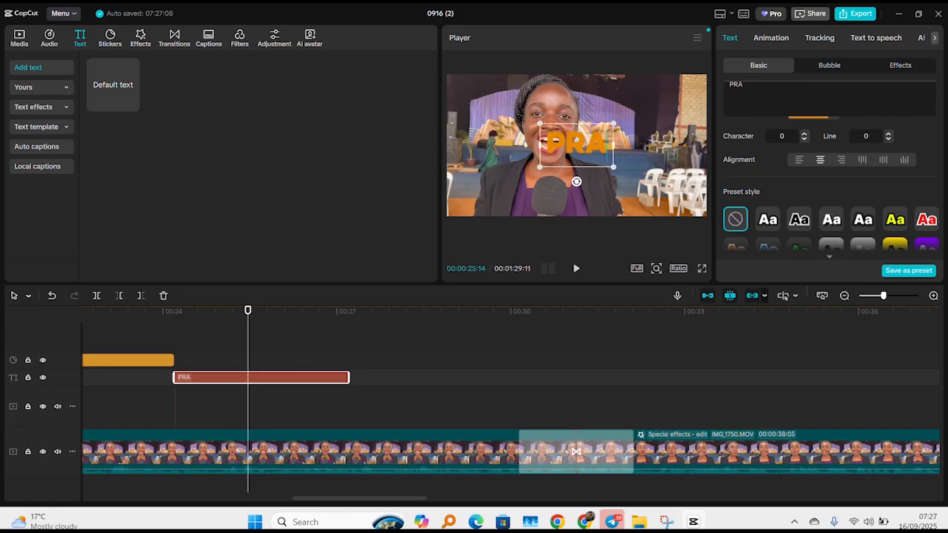
pyautogui.write('ISE SERVICE')
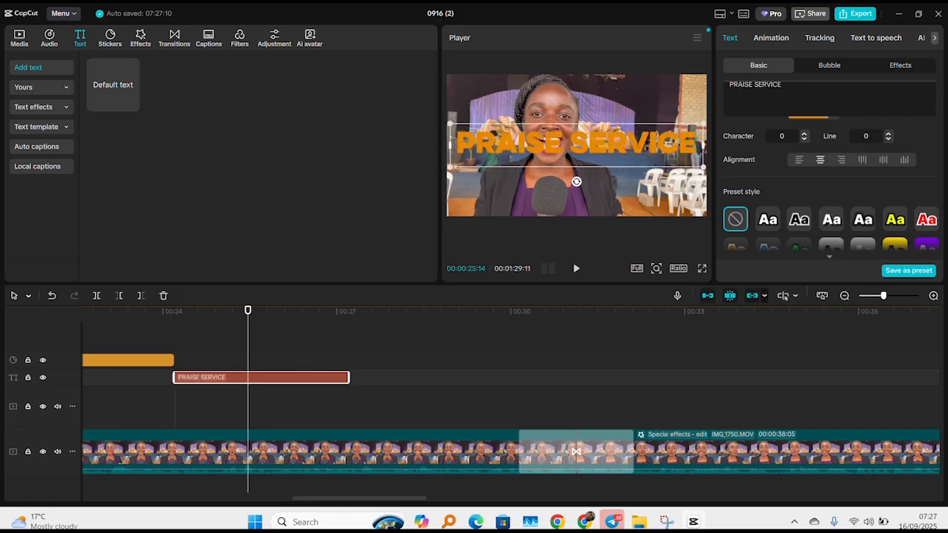
pyautogui.press('Return')
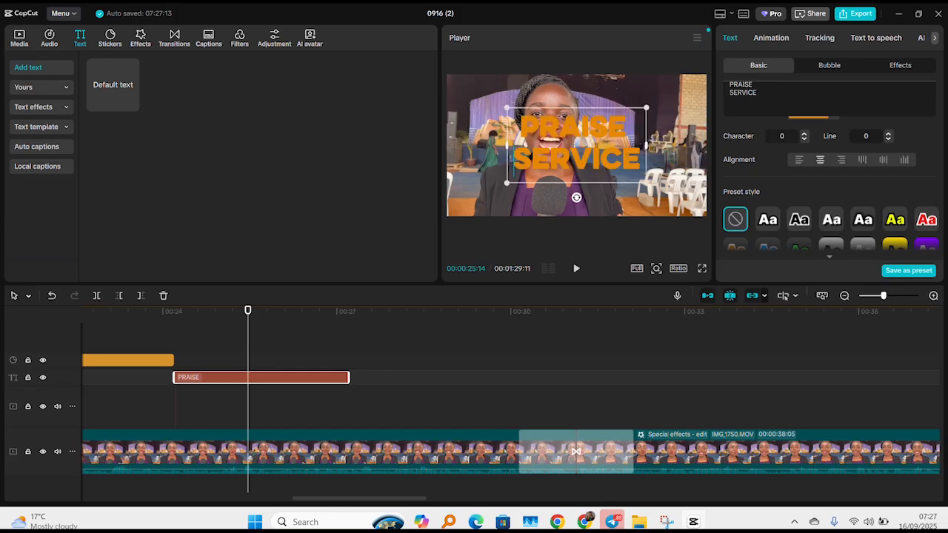
# Apply the black preset style with a white outline to the text and set its line spacing to -2.
pyautogui.click(800, 220)
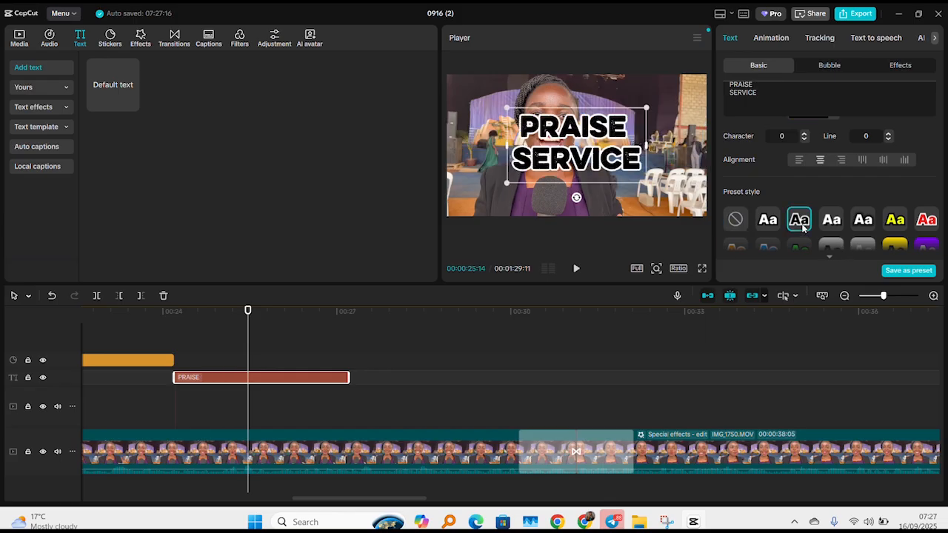
pyautogui.click(888, 139)
pyautogui.click(888, 139)
pyautogui.click(888, 140)
pyautogui.click(888, 139)
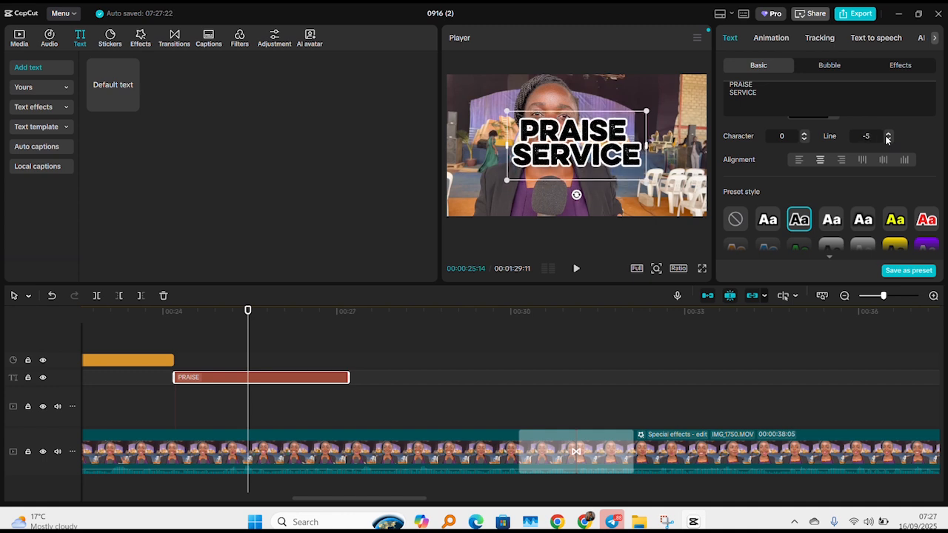
pyautogui.click(889, 139)
pyautogui.click(888, 139)
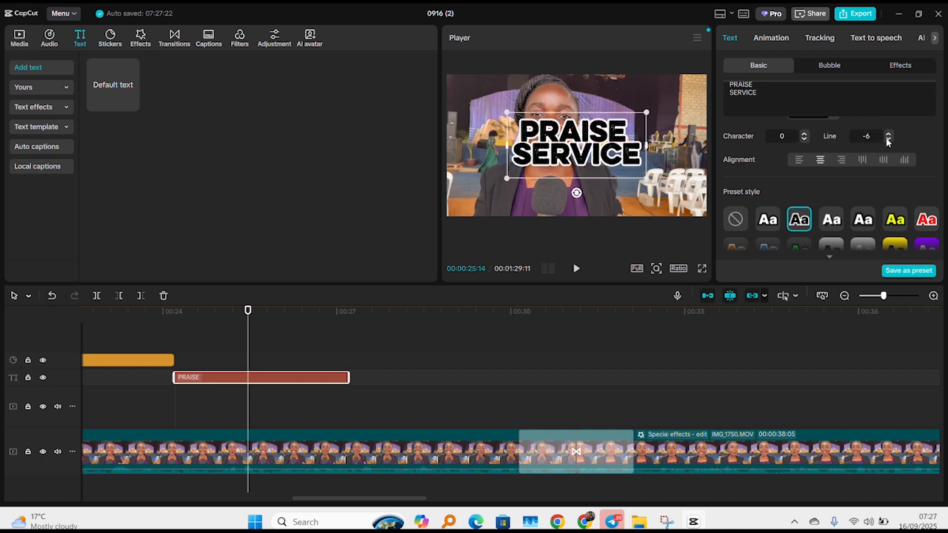
pyautogui.click(888, 139)
pyautogui.click(888, 139)
pyautogui.click(889, 140)
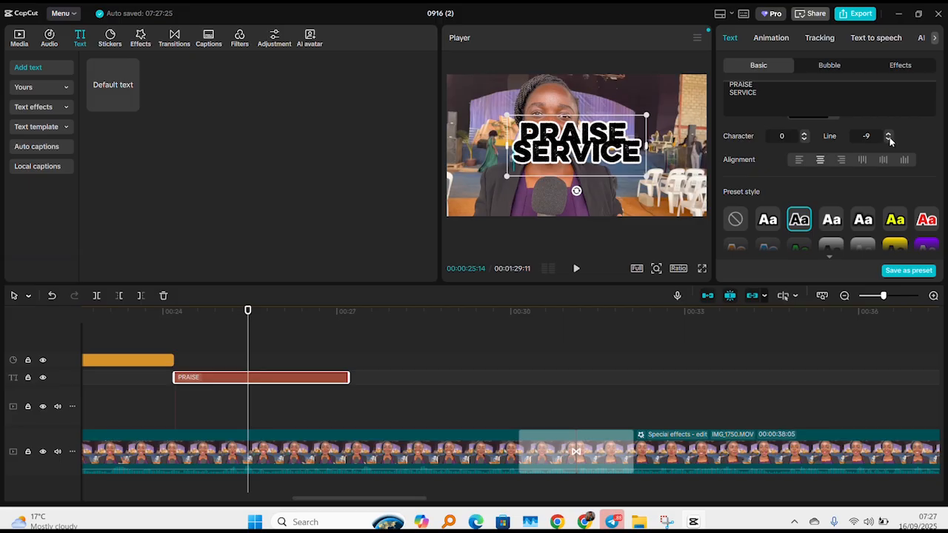
pyautogui.click(888, 139)
pyautogui.click(889, 134)
pyautogui.click(889, 134)
pyautogui.click(889, 134)
pyautogui.click(889, 134)
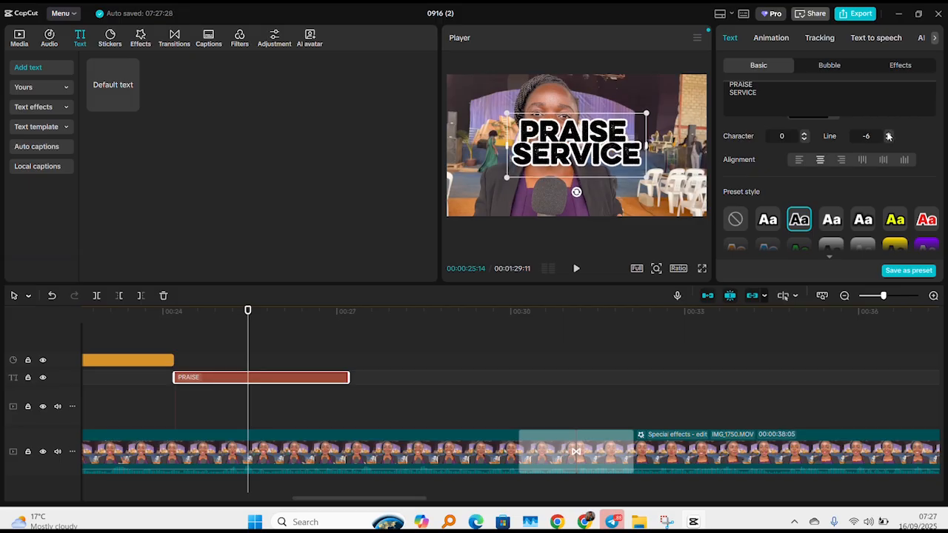
pyautogui.click(889, 134)
pyautogui.click(889, 134)
pyautogui.click(889, 134)
pyautogui.click(889, 134)
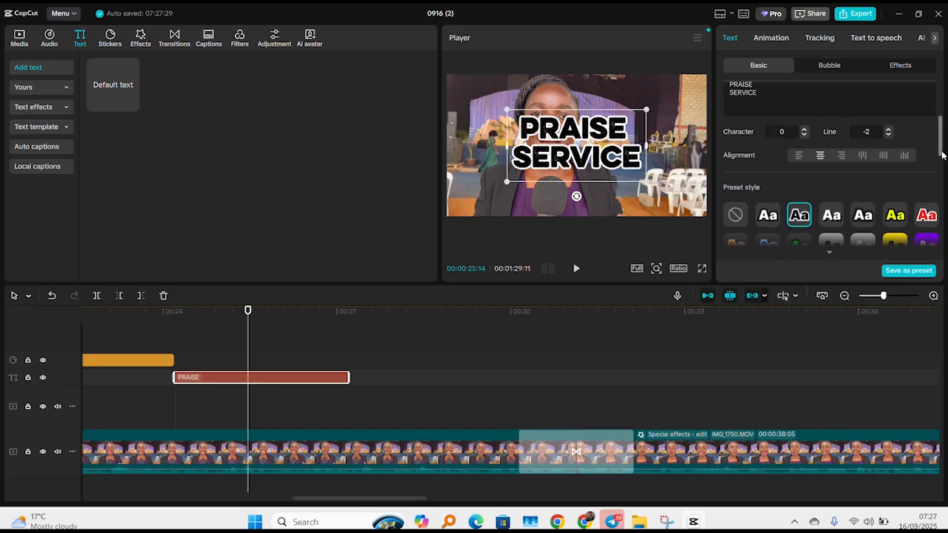
# Try the red, yellow and white preset styles on the text and return to the black one with a white outline.
pyautogui.scroll(-2, 943, 150)
pyautogui.click(926, 169)
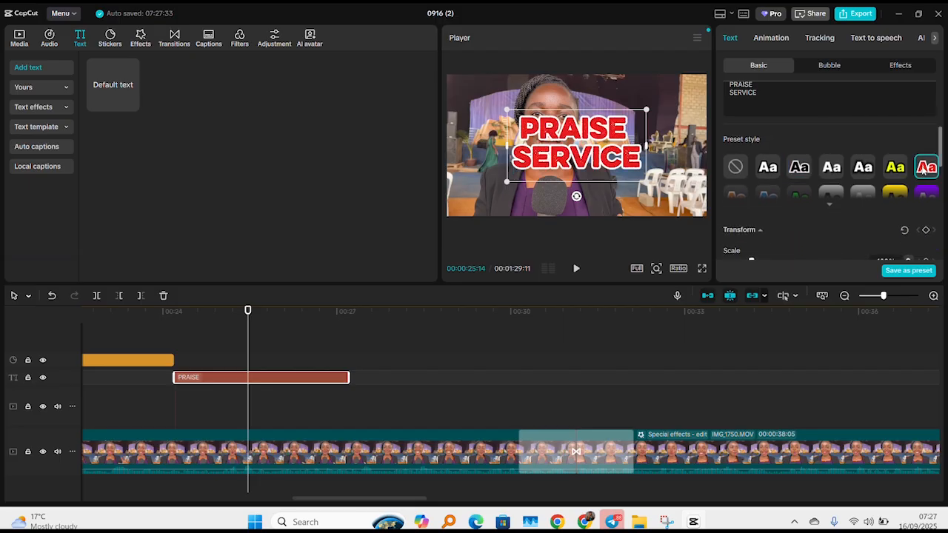
pyautogui.click(897, 168)
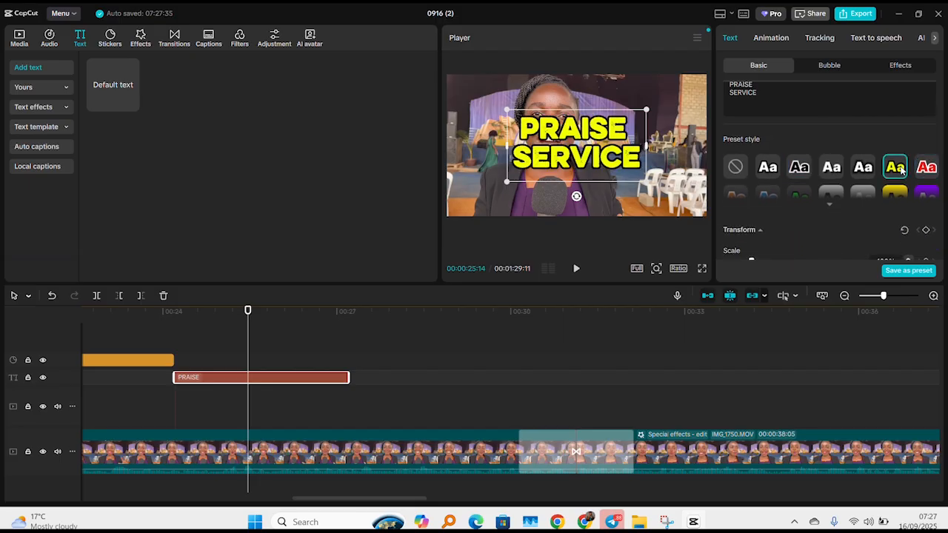
pyautogui.click(837, 170)
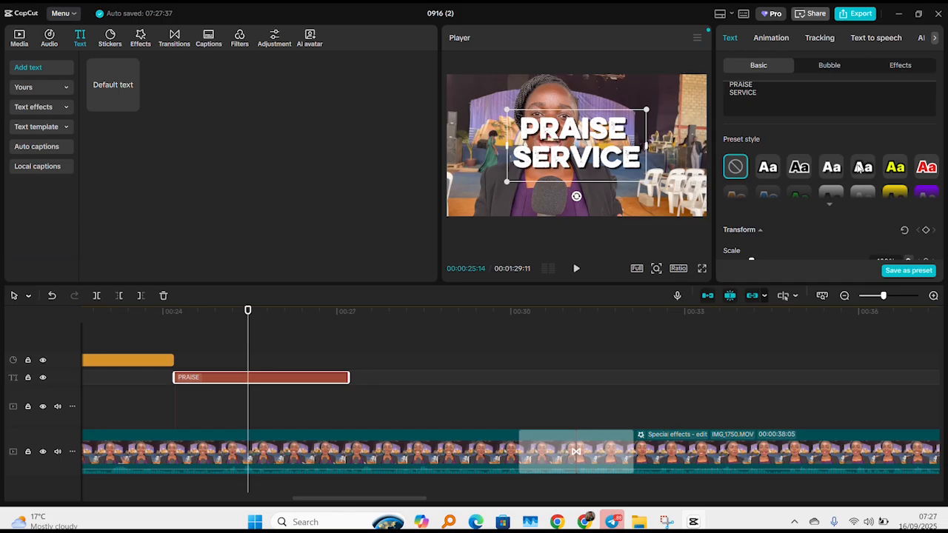
pyautogui.click(799, 169)
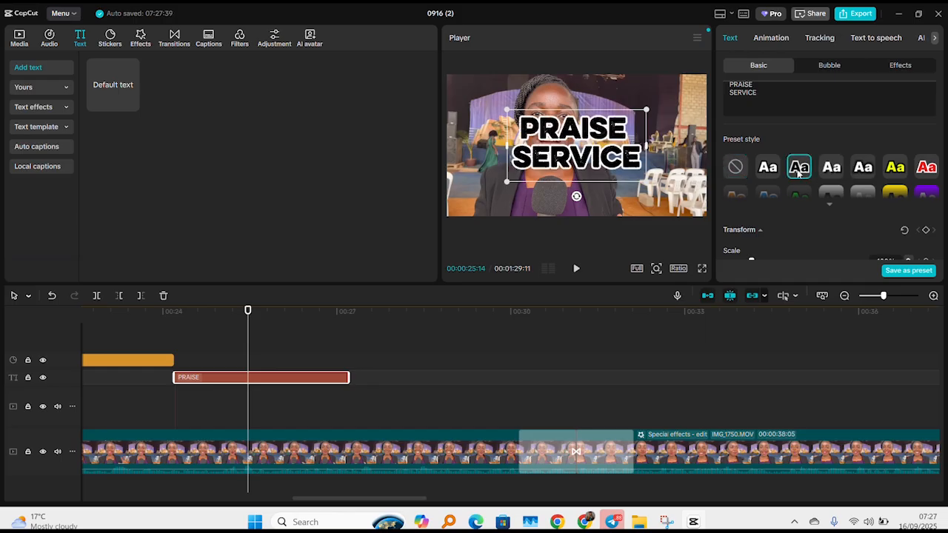
# Scale the PRAISE SERVICE text to 73% and set its Y position to -800.
pyautogui.moveTo(944, 148); pyautogui.dragTo(944, 170)
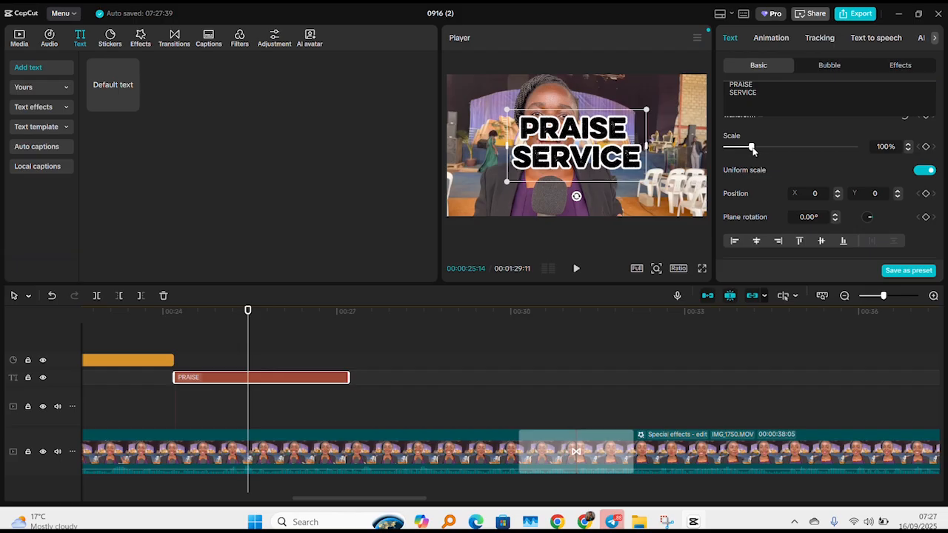
pyautogui.moveTo(752, 149); pyautogui.dragTo(745, 151)
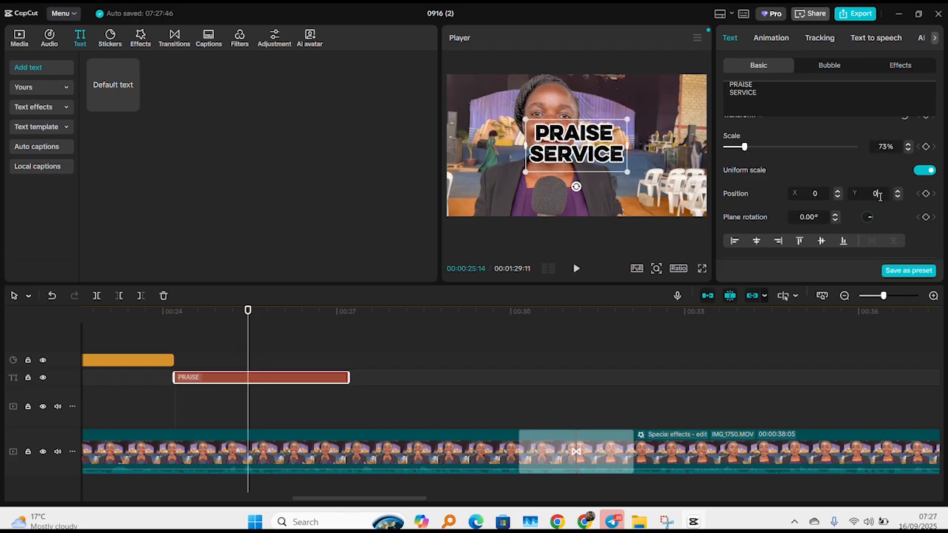
pyautogui.click(878, 194)
pyautogui.write('-800')
pyautogui.press('Return')
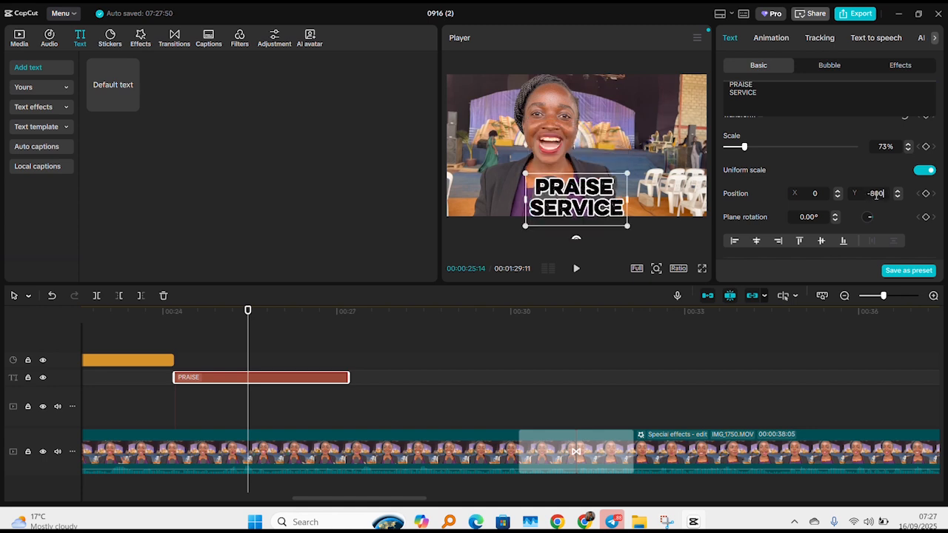
# Set the Y position of the PRAISE SERVICE text to -600 and play back that section.
pyautogui.write('7')
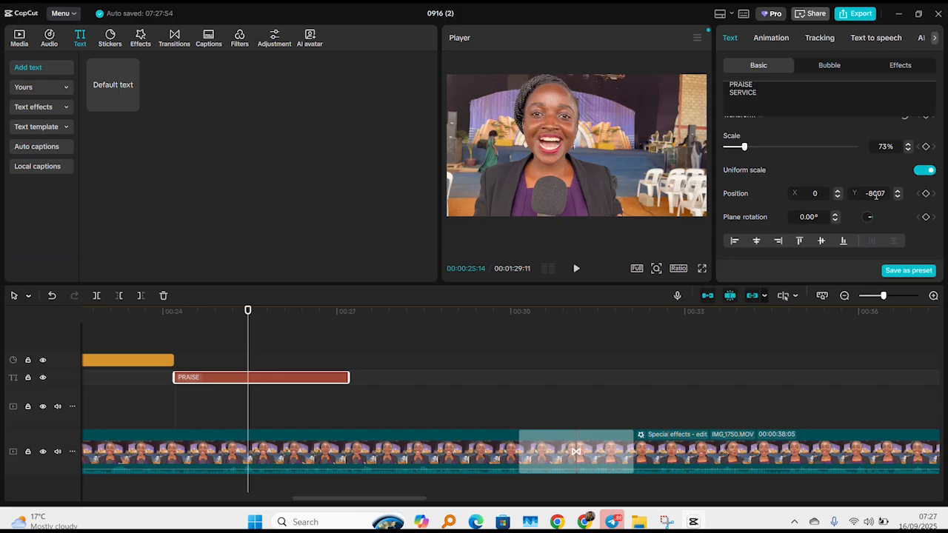
pyautogui.press('Left')
pyautogui.press('BackSpace')
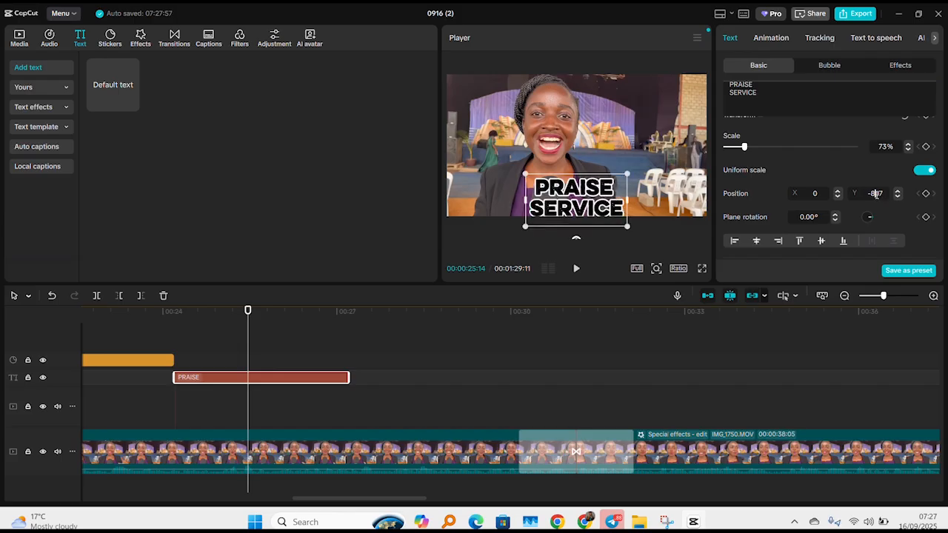
pyautogui.write('7')
pyautogui.press('BackSpace')
pyautogui.press('BackSpace')
pyautogui.write('-600')
pyautogui.press('Return')
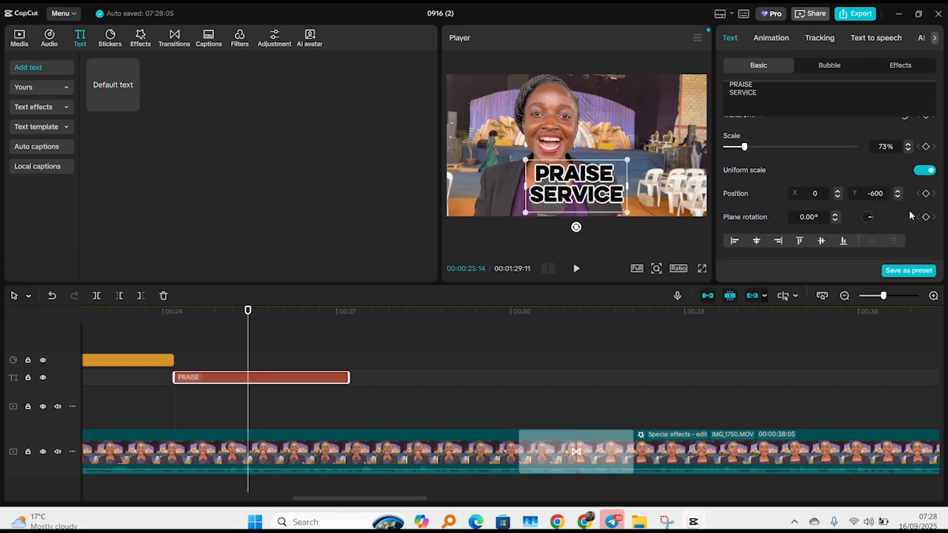
pyautogui.click(326, 357)
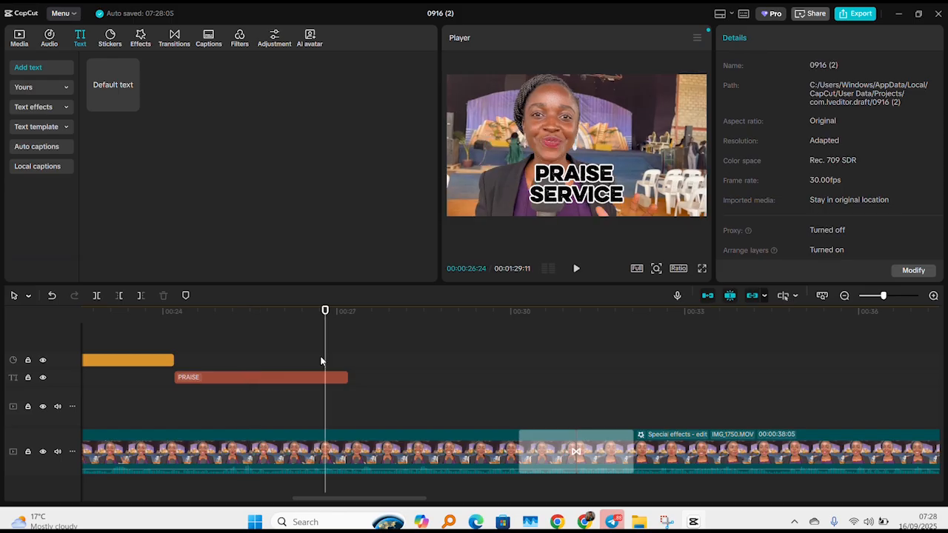
pyautogui.click(215, 319)
pyautogui.press('space')
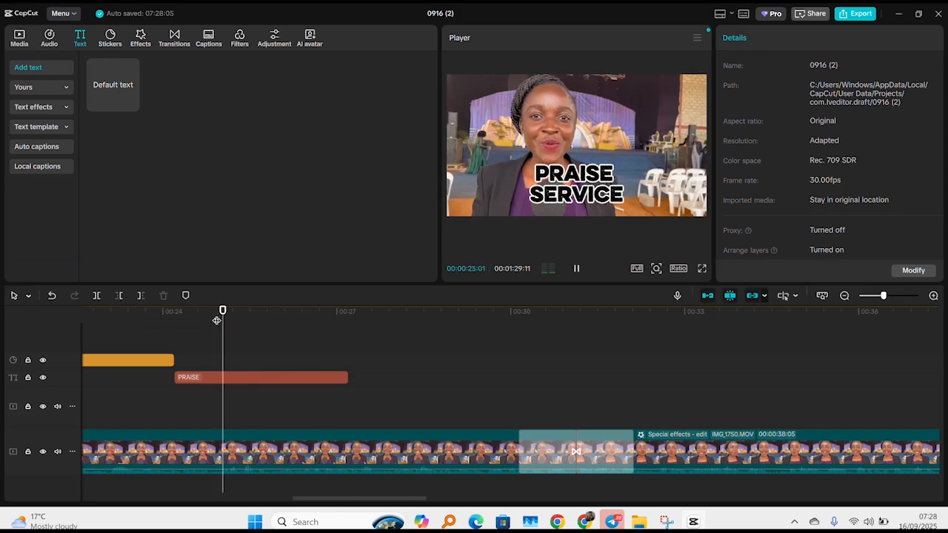
pyautogui.press('space')
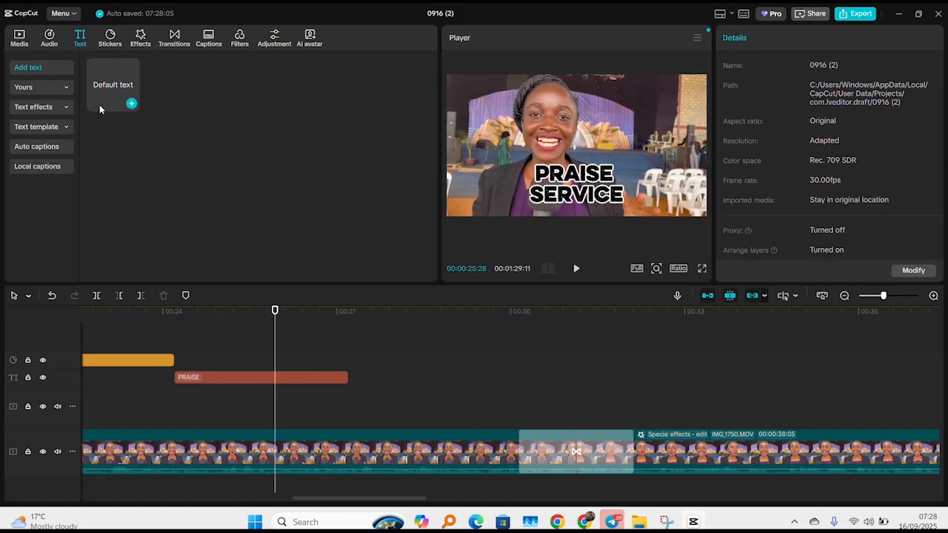
# Preview the pink and white trending text effect and place it on a new track above the existing PRAISE SERVICE text.
pyautogui.click(65, 130)
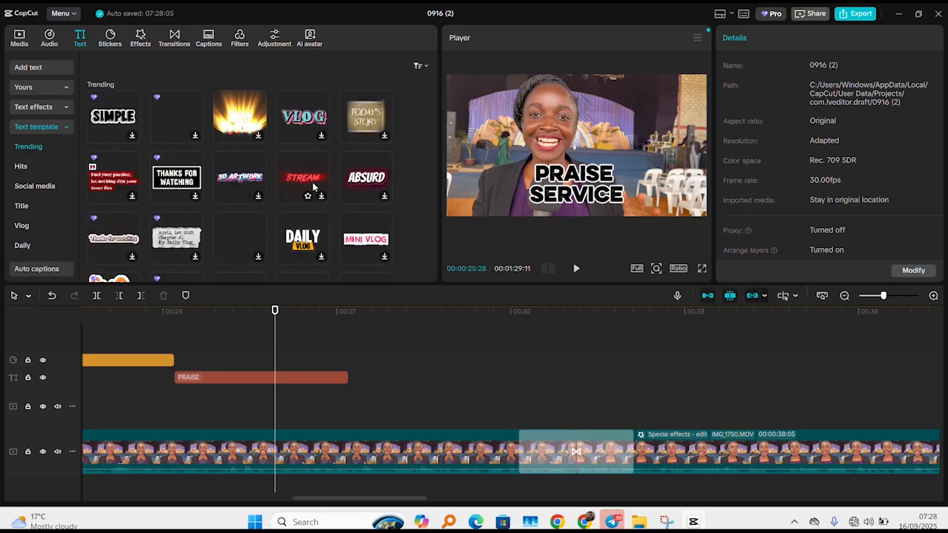
pyautogui.click(45, 107)
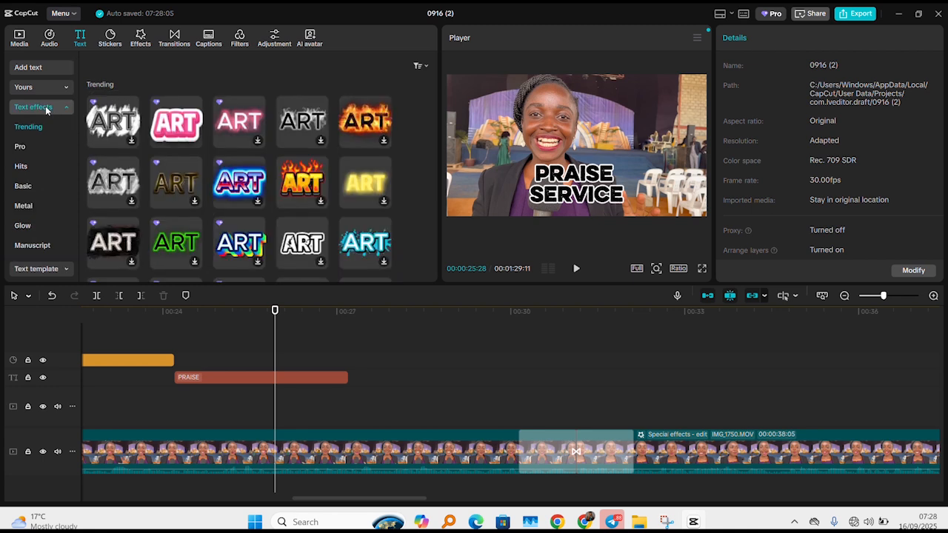
pyautogui.click(181, 126)
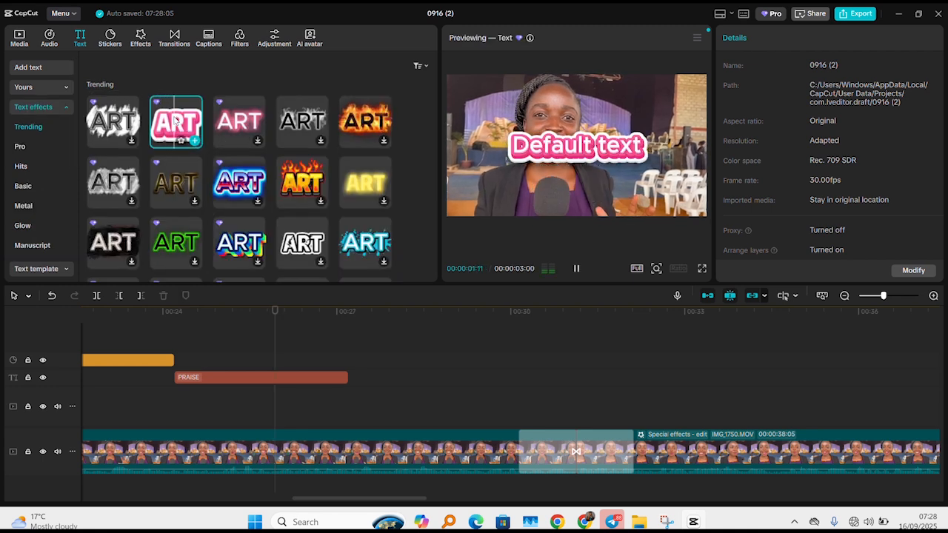
pyautogui.moveTo(217, 139); pyautogui.dragTo(183, 364)
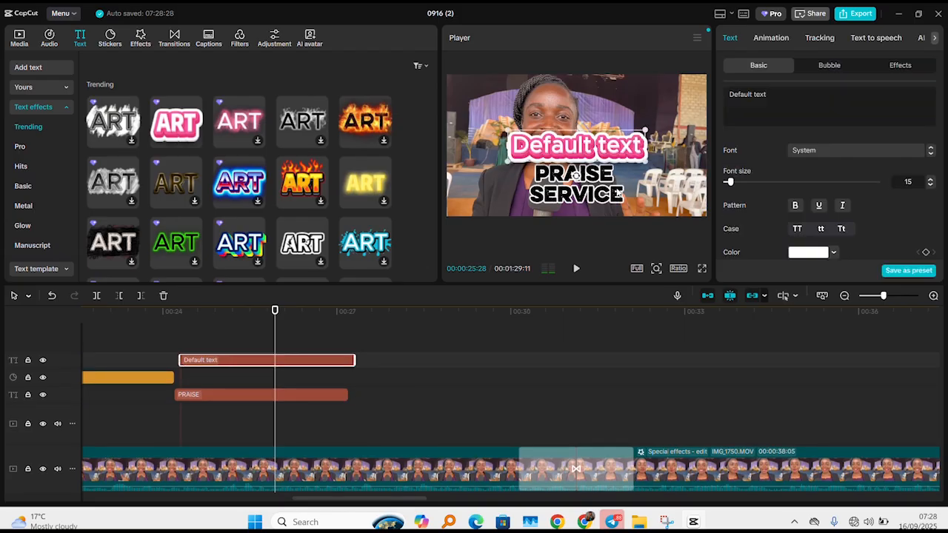
# Replace the default wording of the new text layer with PRAISE SERVICE on one line.
pyautogui.tripleClick(747, 99)
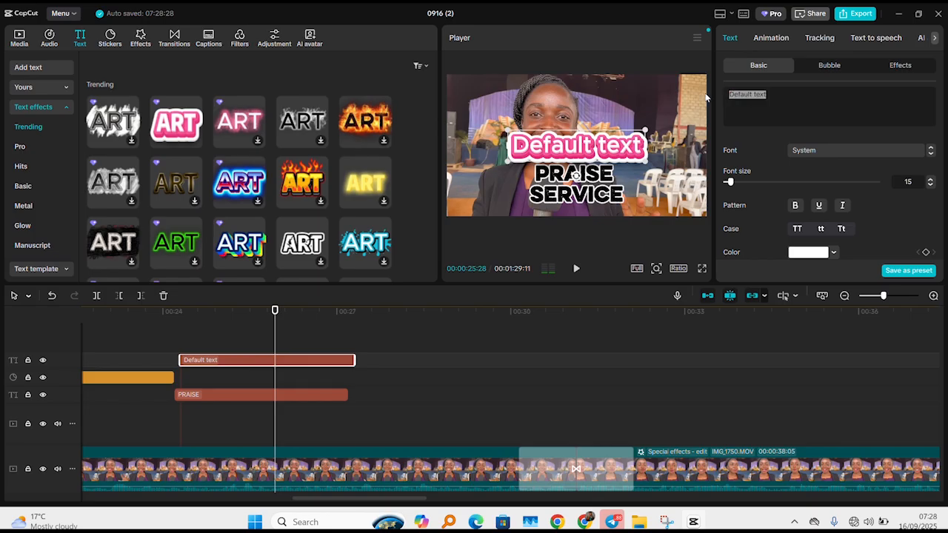
pyautogui.write('PRA')
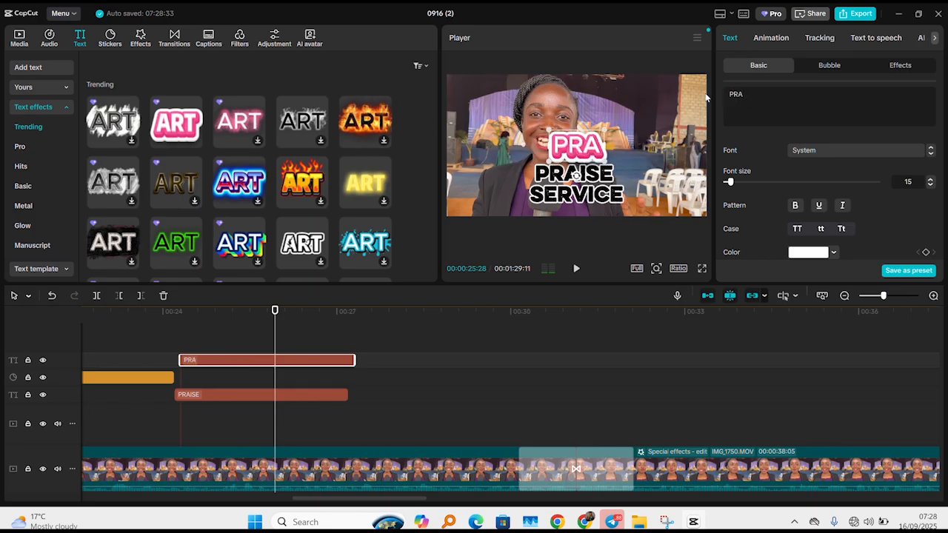
pyautogui.write('ISE SERVI')
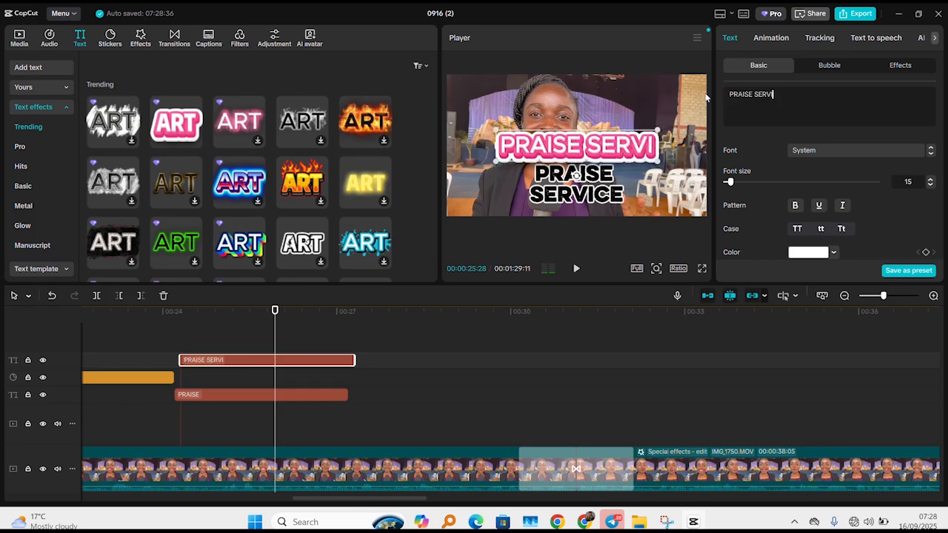
pyautogui.write('CE')
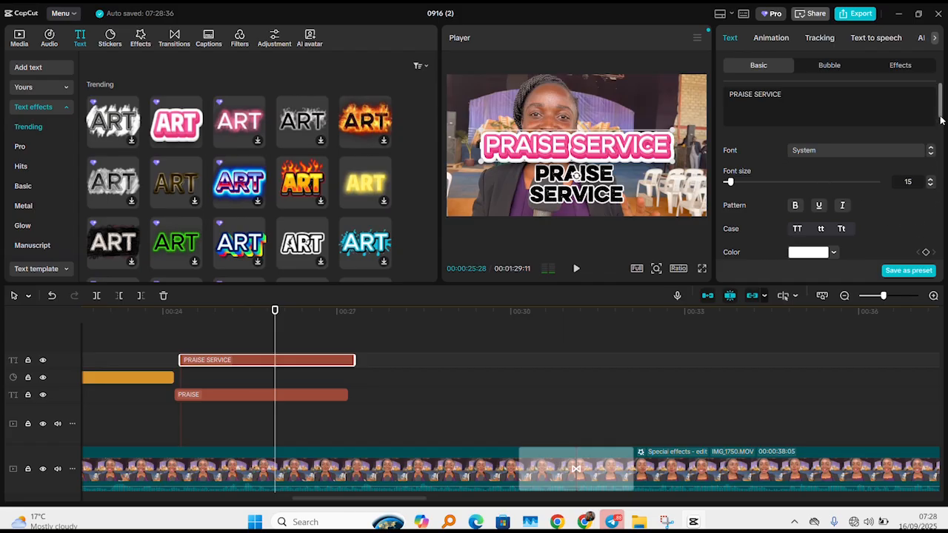
# Try the white and yellow preset styles on the new text, apply the red one with a white outline, and play it back.
pyautogui.moveTo(941, 114); pyautogui.dragTo(943, 152)
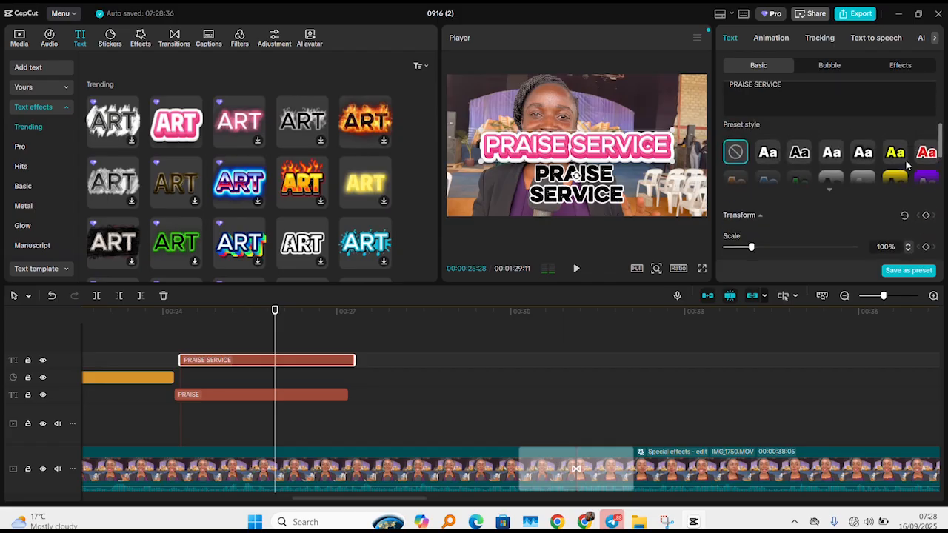
pyautogui.click(768, 152)
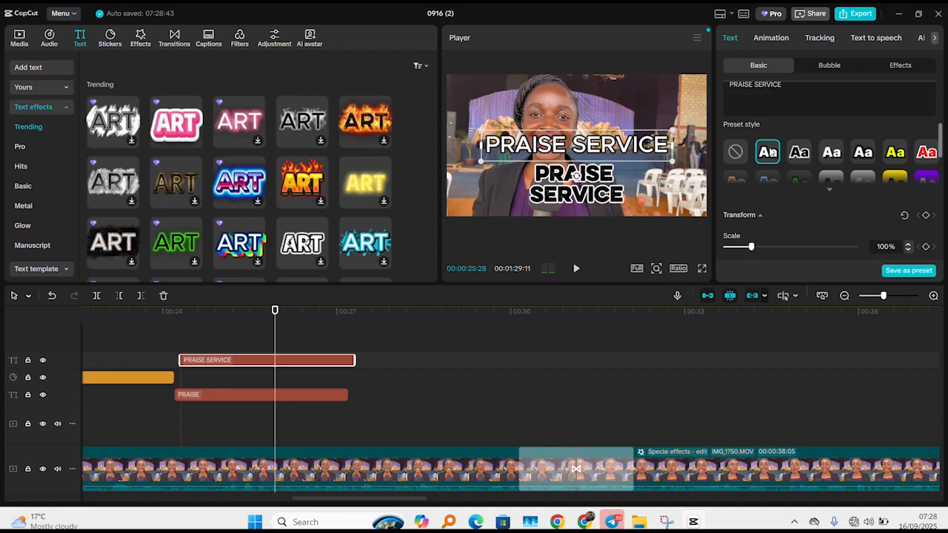
pyautogui.click(830, 154)
pyautogui.click(897, 152)
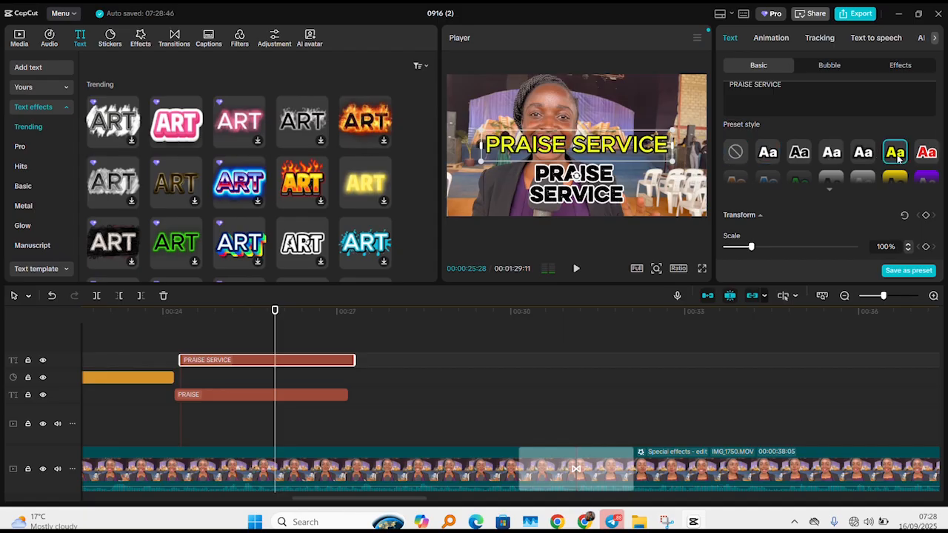
pyautogui.click(926, 153)
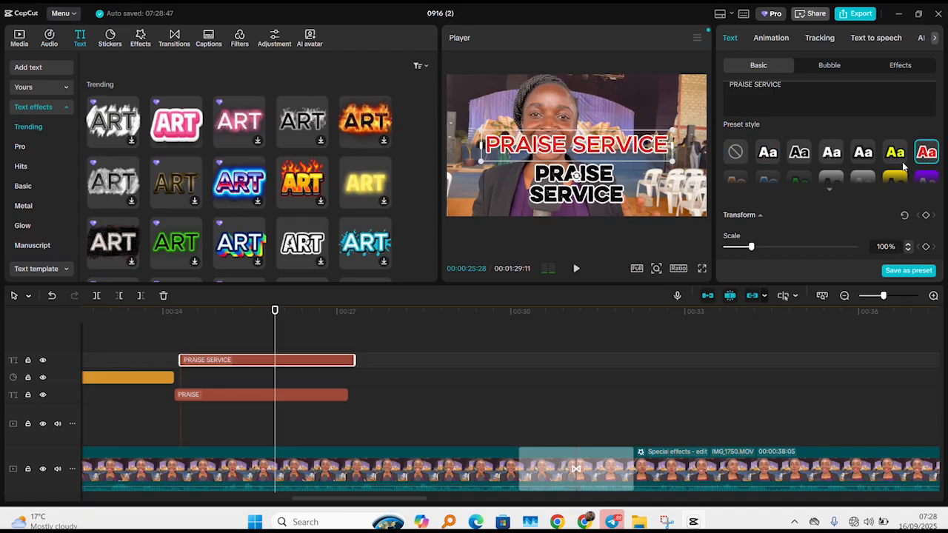
pyautogui.click(182, 313)
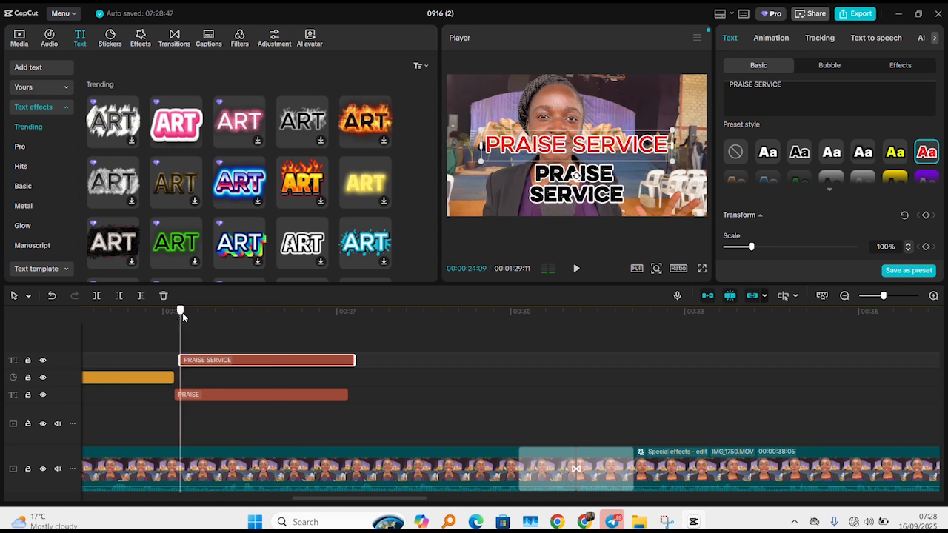
pyautogui.press('space')
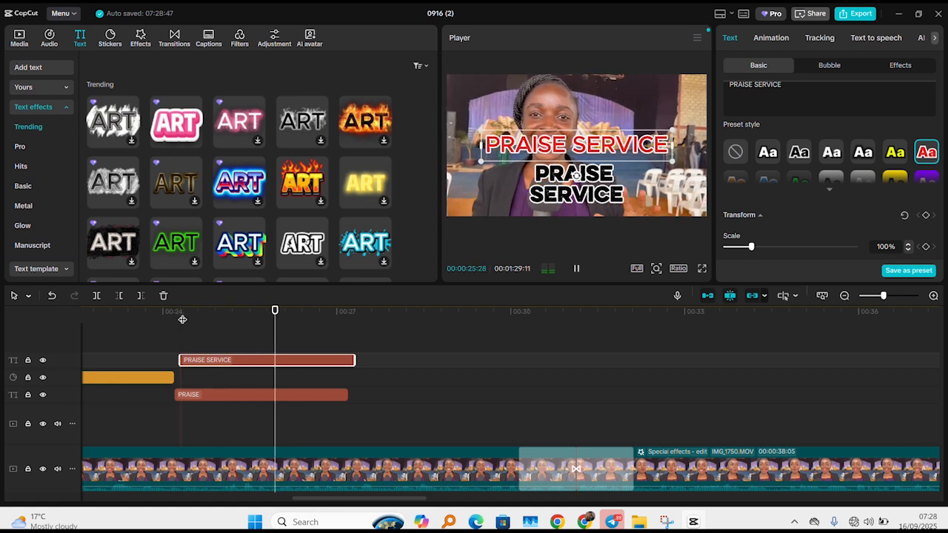
pyautogui.press('space')
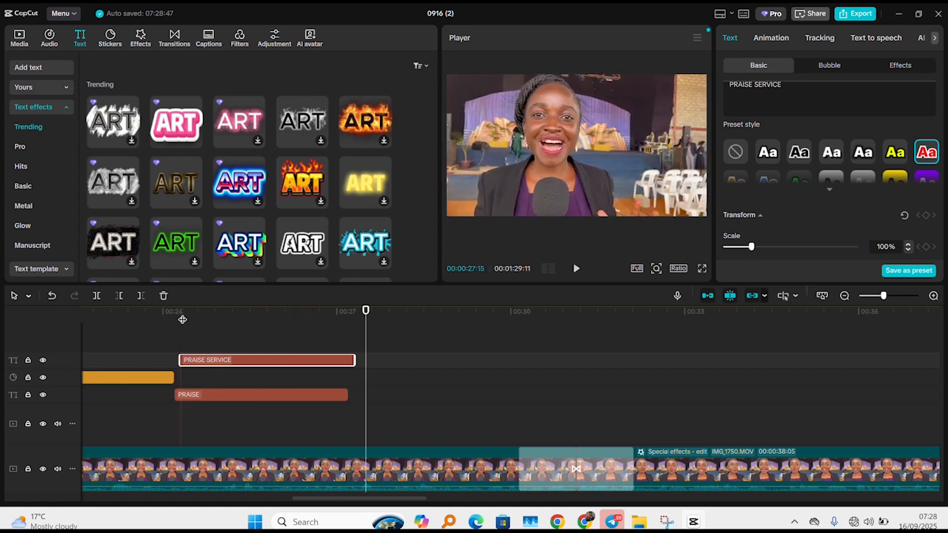
# Reduce the heights of the main video track and the overlay track in the timeline.
pyautogui.click(150, 312)
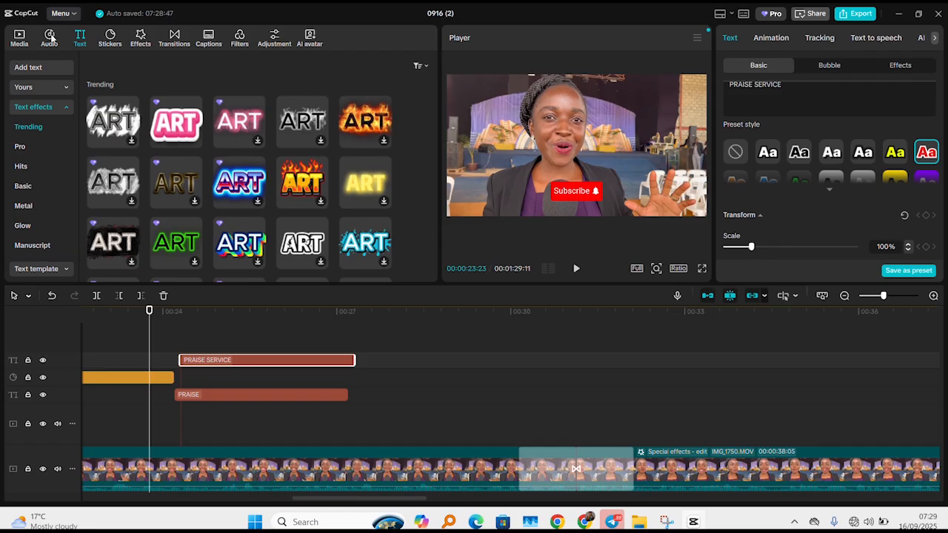
pyautogui.click(123, 313)
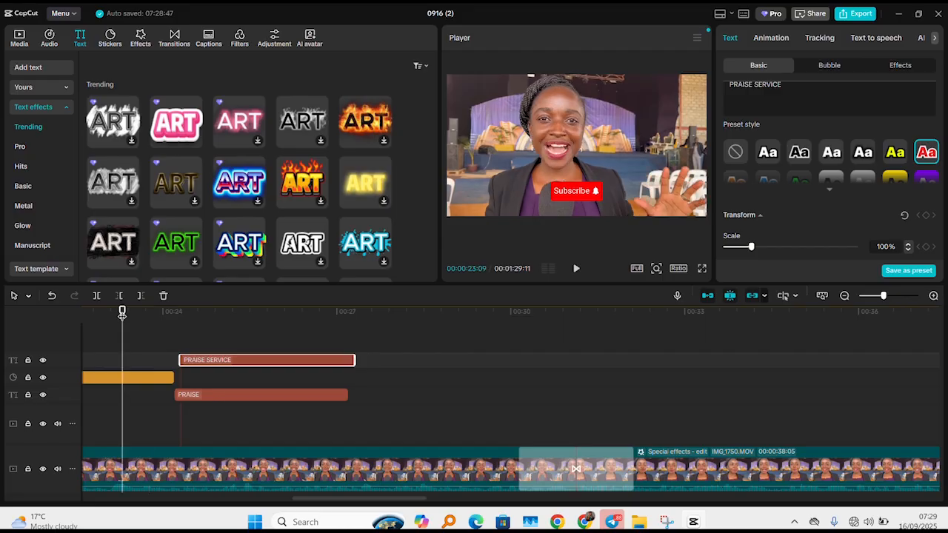
pyautogui.scroll(-5, 123, 313)
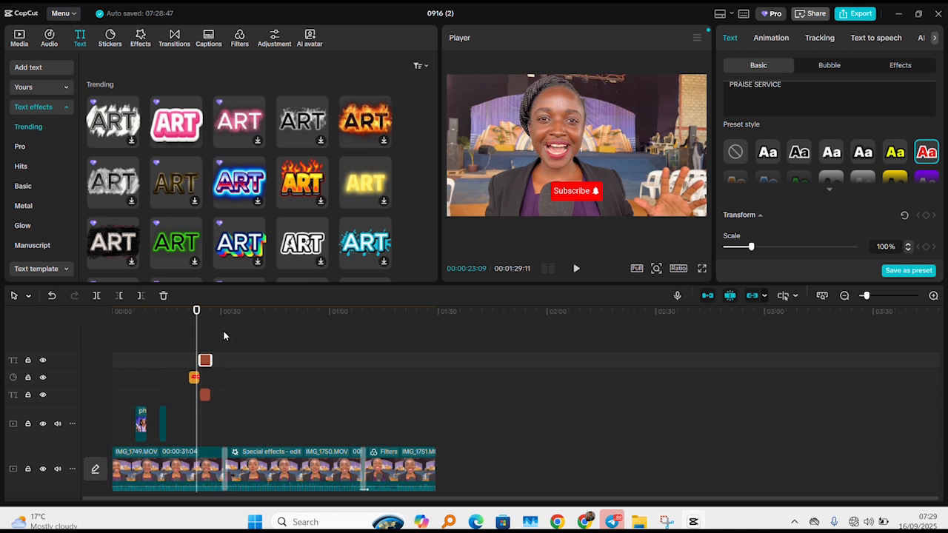
pyautogui.moveTo(224, 353); pyautogui.dragTo(198, 397)
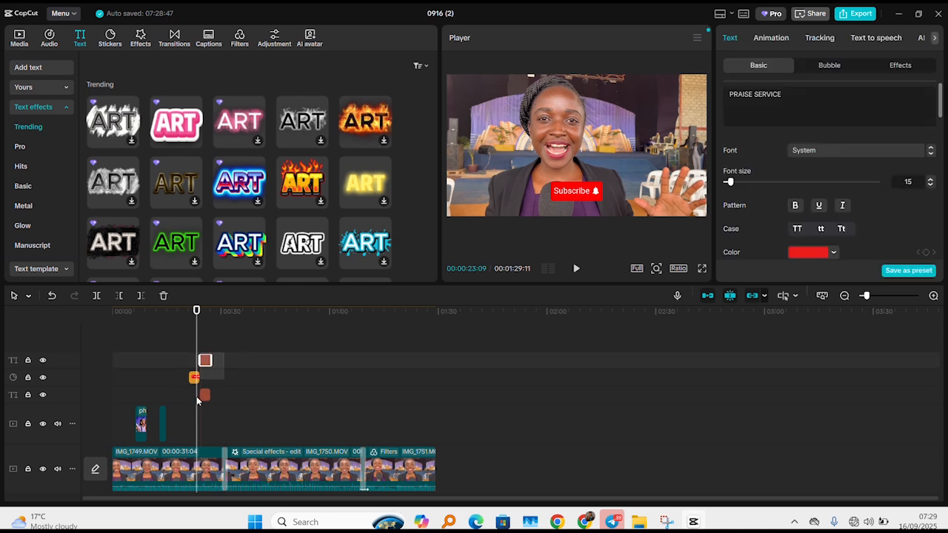
pyautogui.click(244, 375)
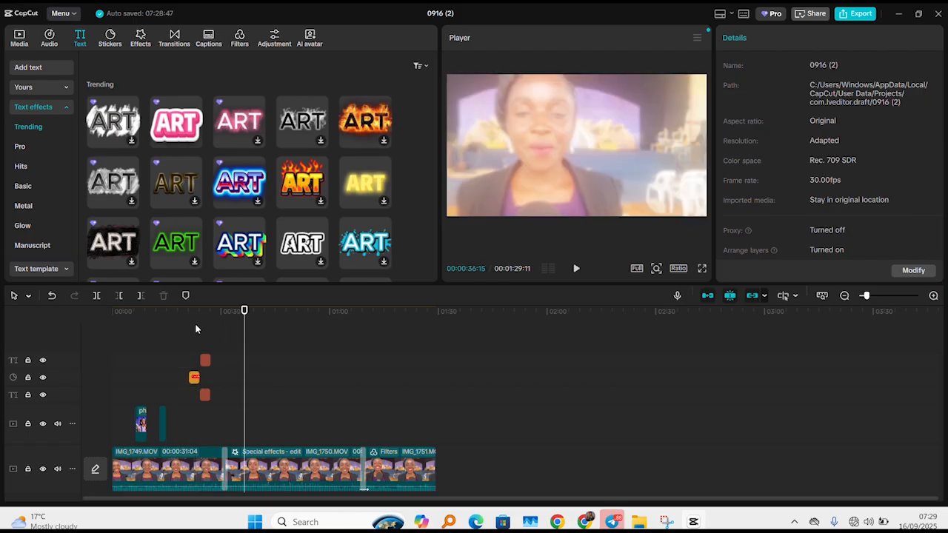
pyautogui.click(189, 312)
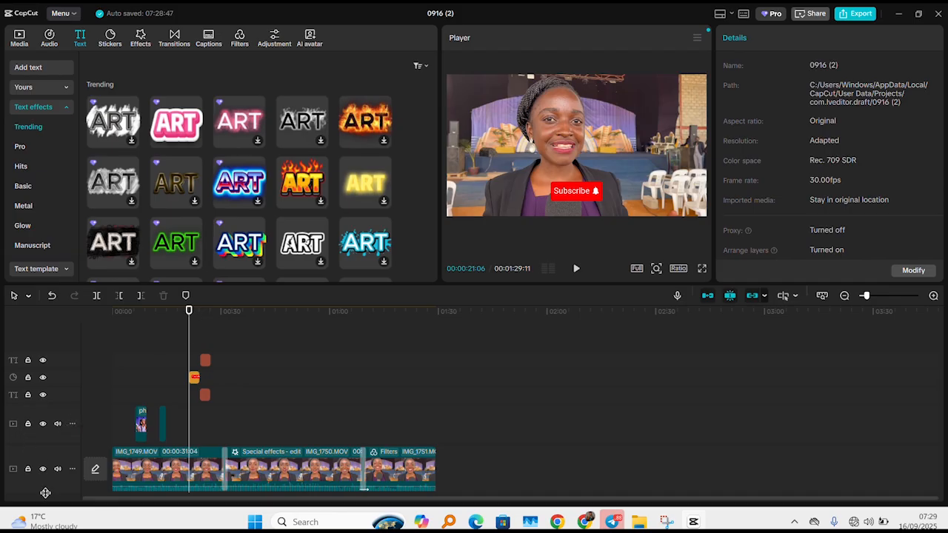
pyautogui.moveTo(46, 494)
pyautogui.mouseDown()
pyautogui.moveTo(56, 458)
pyautogui.moveTo(54, 478)
pyautogui.mouseUp()
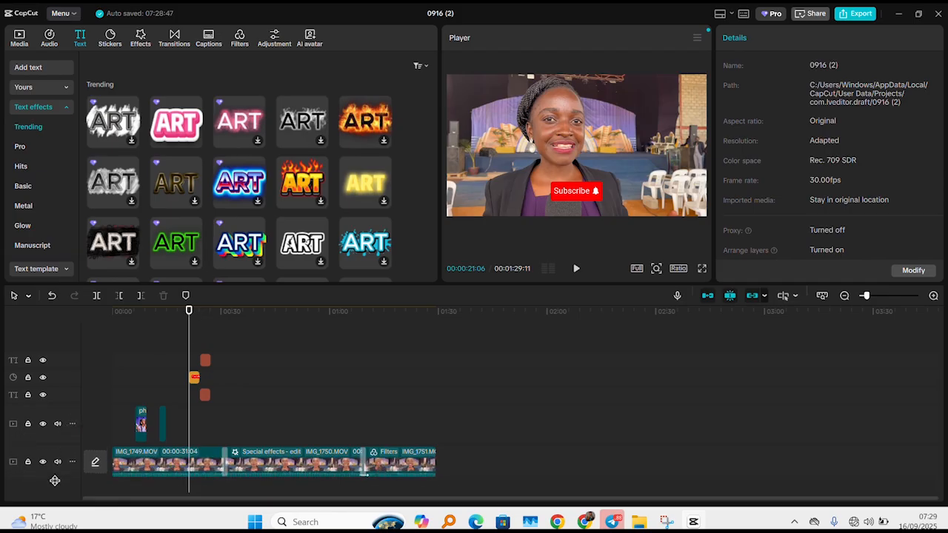
pyautogui.moveTo(47, 444); pyautogui.dragTo(53, 419)
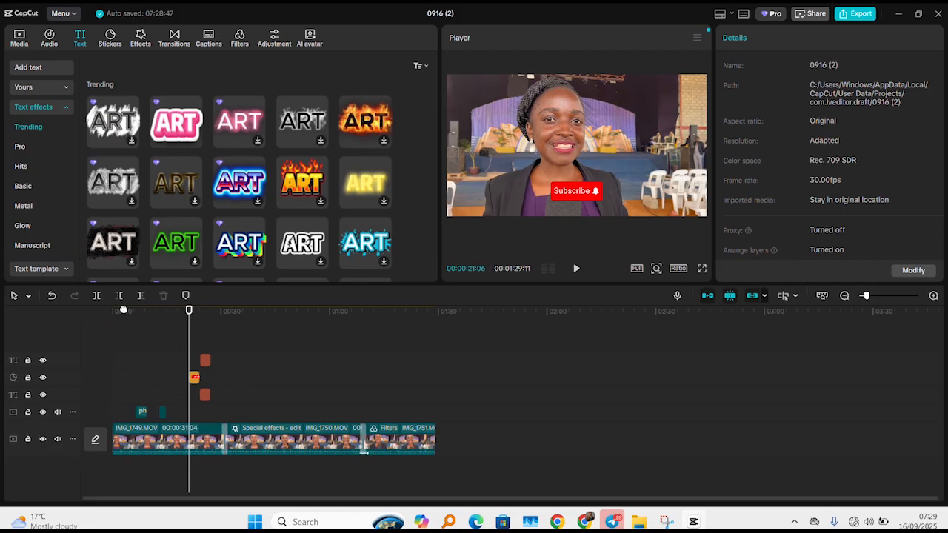
# Add Arms_of_Heaven.mp3 from the imported media as an audio track starting at the beginning of the video.
pyautogui.moveTo(123, 314); pyautogui.dragTo(100, 312)
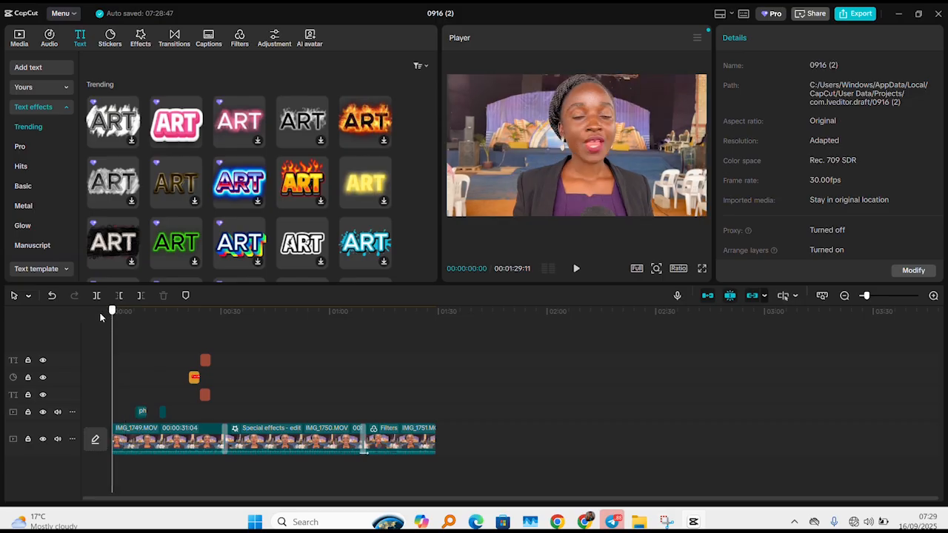
pyautogui.click(18, 38)
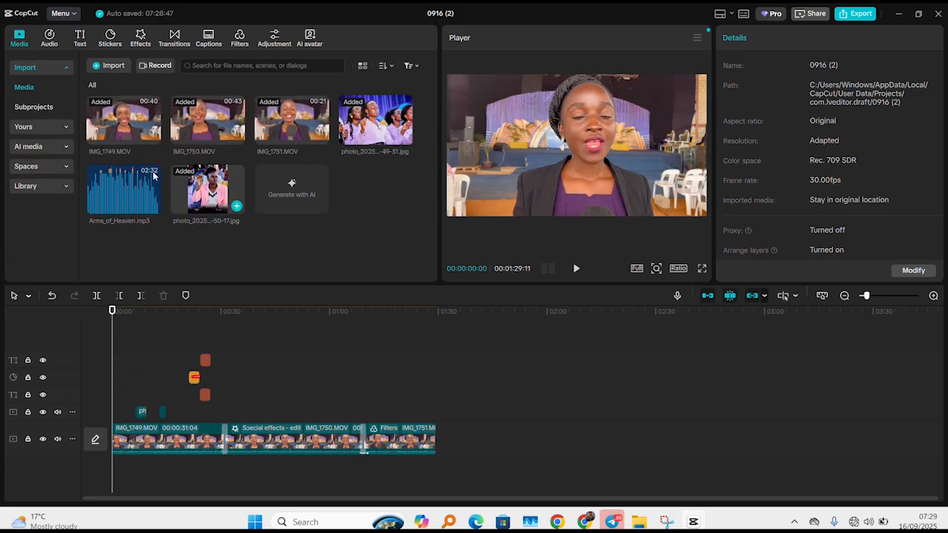
pyautogui.moveTo(122, 187); pyautogui.dragTo(89, 447)
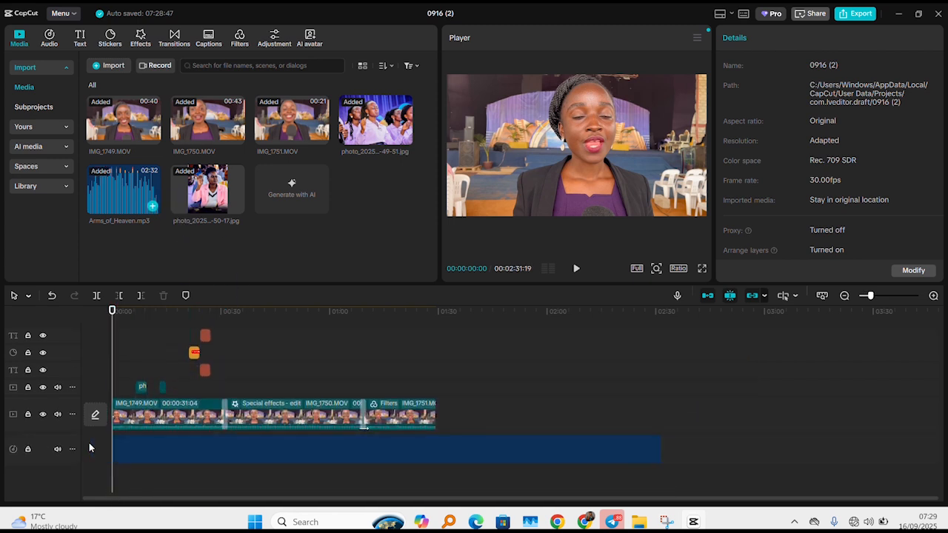
# Lower the Arms_of_Heaven.mp3 volume to -43.8 dB and listen to the mix with the video.
pyautogui.press('space')
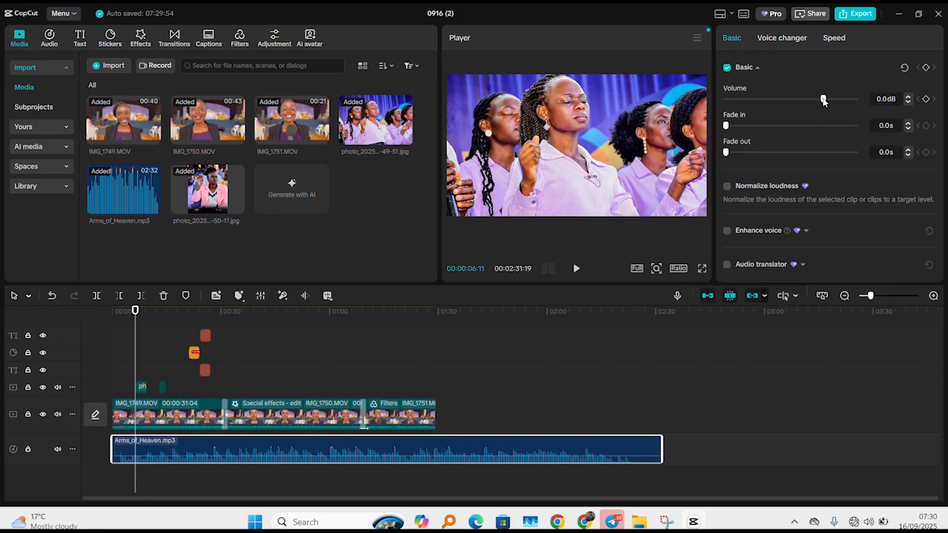
pyautogui.moveTo(823, 100); pyautogui.dragTo(751, 103)
pyautogui.press('space')
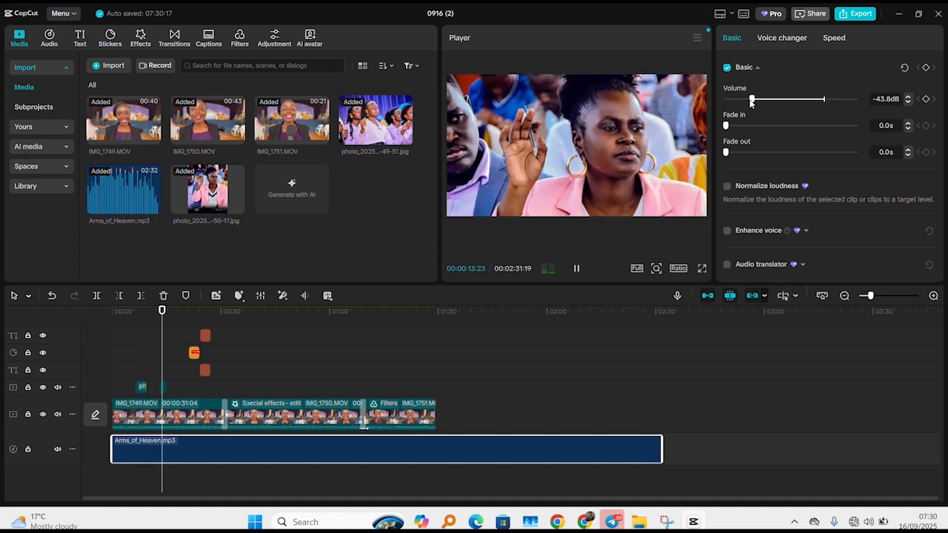
pyautogui.press('space')
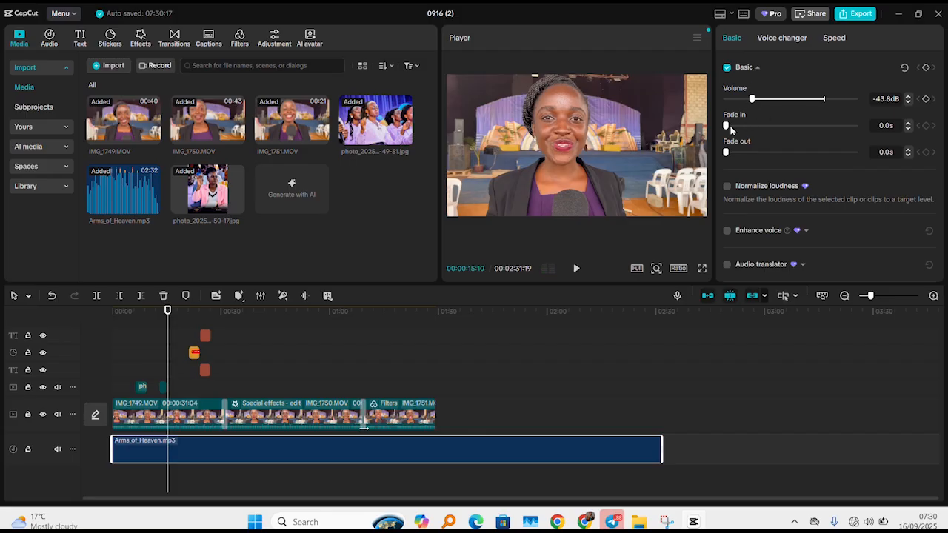
# Try a 1.3 s fade-in on the Arms_of_Heaven.mp3 audio, return it to 0.0 s, and look through the remaining audio options.
pyautogui.moveTo(728, 126); pyautogui.dragTo(743, 127)
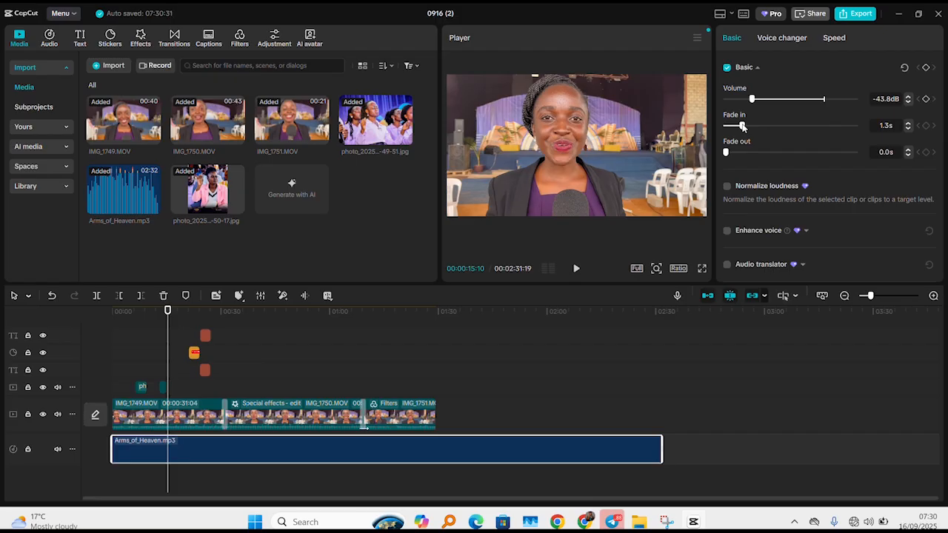
pyautogui.moveTo(743, 128); pyautogui.dragTo(719, 153)
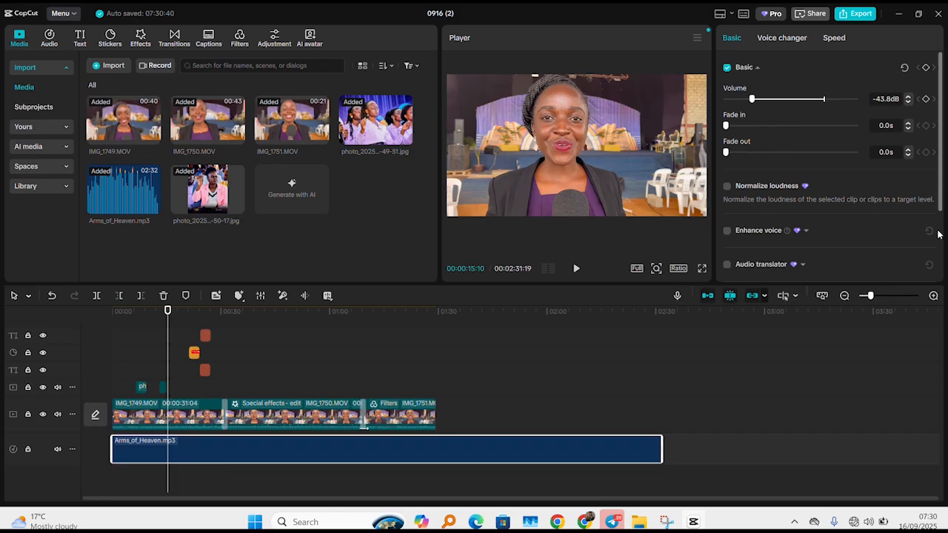
pyautogui.moveTo(941, 211); pyautogui.dragTo(947, 282)
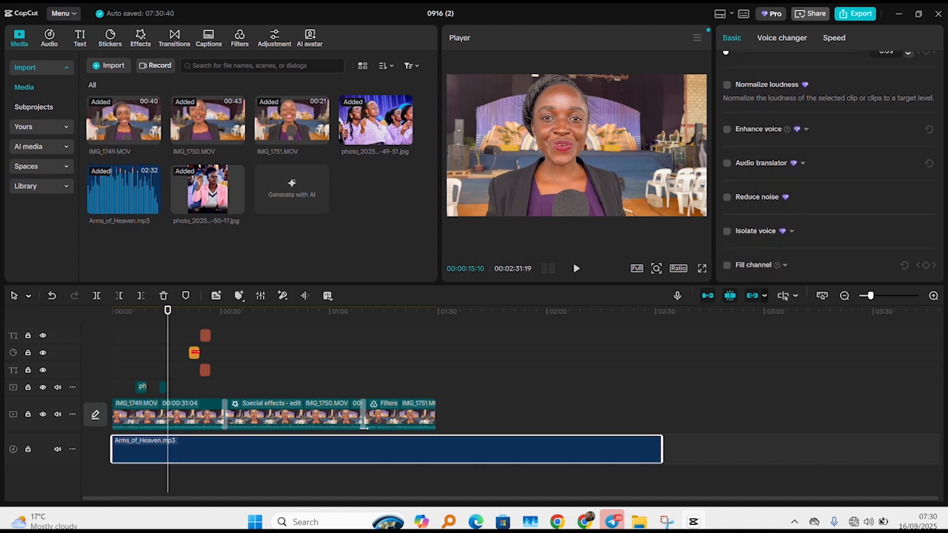
pyautogui.scroll(3, 936, 166)
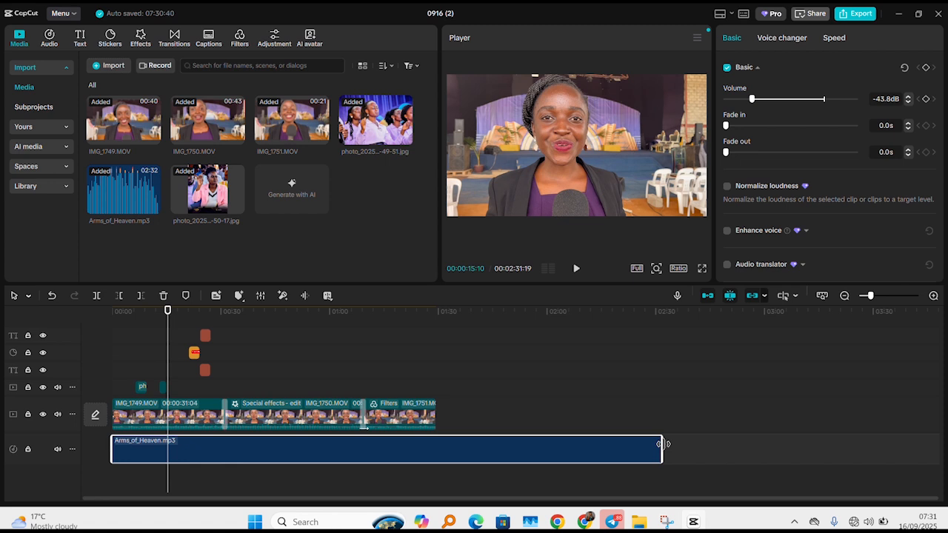
# Trim the end of Arms_of_Heaven.mp3 to match the end of the video clips and return the playhead to the beginning.
pyautogui.moveTo(662, 444); pyautogui.dragTo(433, 444)
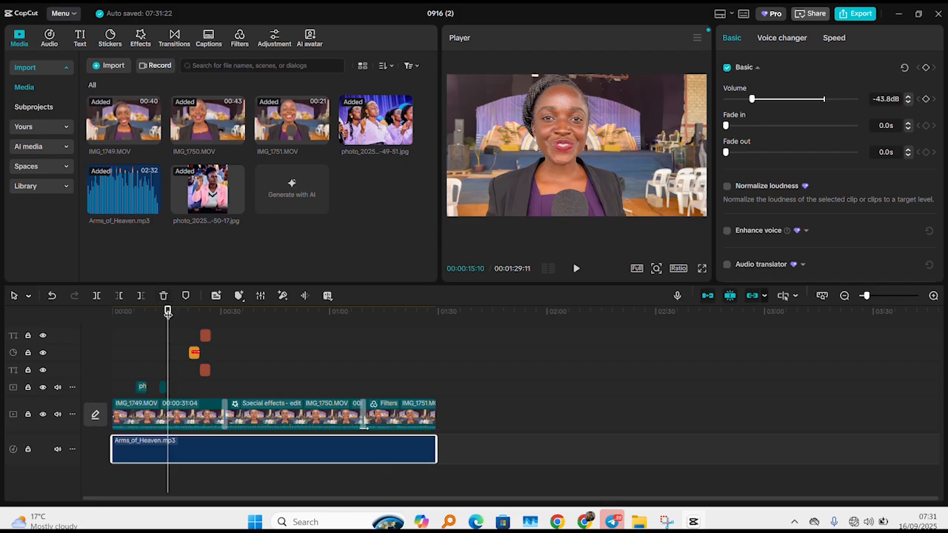
pyautogui.moveTo(167, 313); pyautogui.dragTo(112, 320)
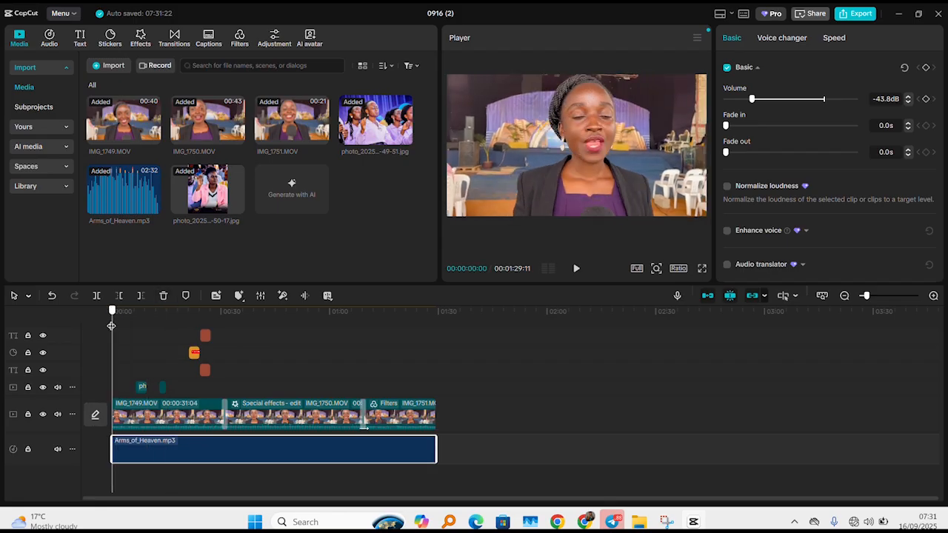
# Lower the audio volume of the IMG_1749.MOV clip to -32.5 dB, and raise it slightly from there.
pyautogui.click(178, 405)
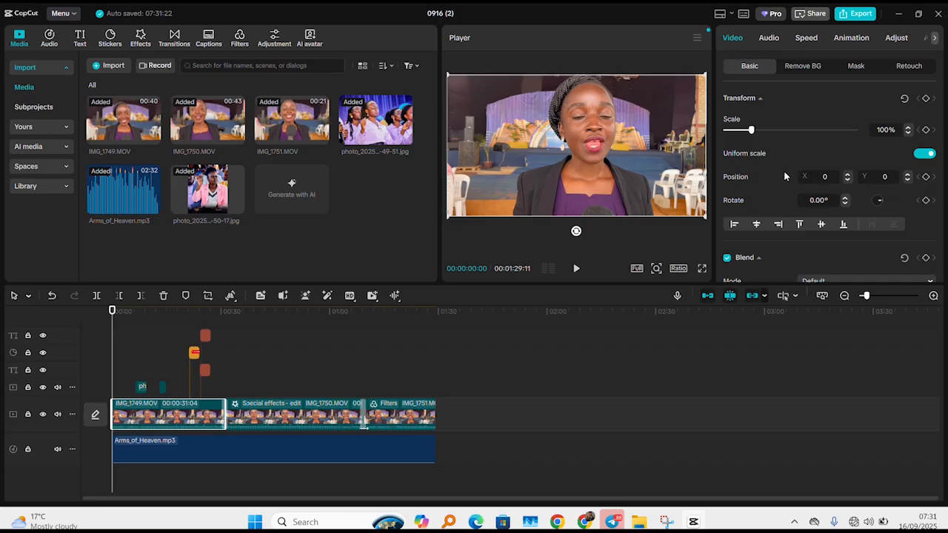
pyautogui.click(769, 38)
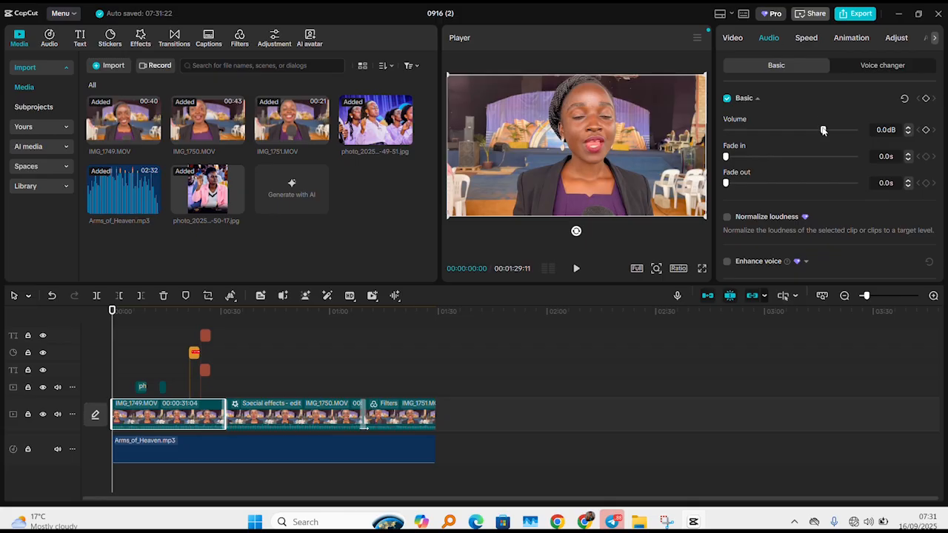
pyautogui.moveTo(823, 131); pyautogui.dragTo(770, 132)
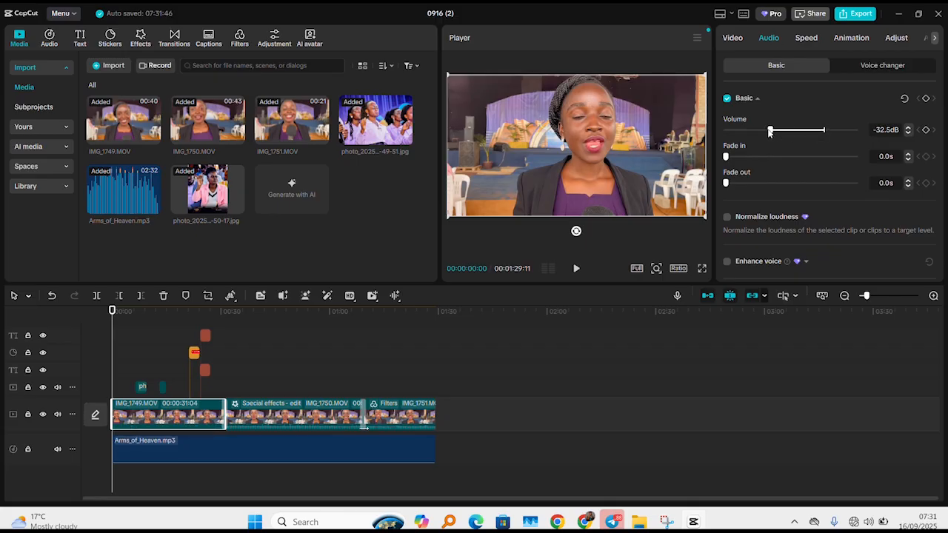
pyautogui.moveTo(770, 132); pyautogui.dragTo(783, 135)
# Try slowing the IMG_1749.MOV clip to 0.53x and restore its speed to 1.00x.
pyautogui.click(807, 38)
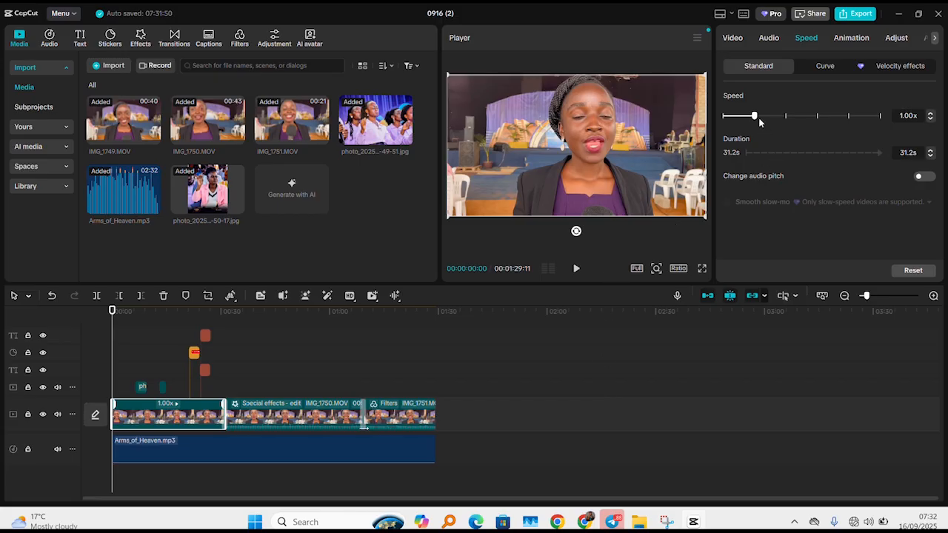
pyautogui.moveTo(759, 117); pyautogui.dragTo(739, 117)
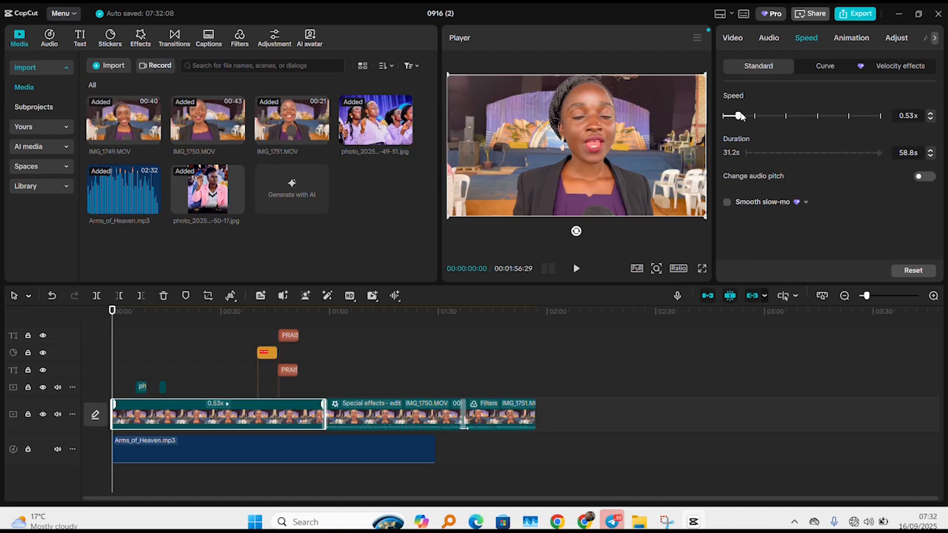
pyautogui.moveTo(739, 116)
pyautogui.mouseDown()
pyautogui.moveTo(777, 117)
pyautogui.moveTo(755, 116)
pyautogui.mouseUp()
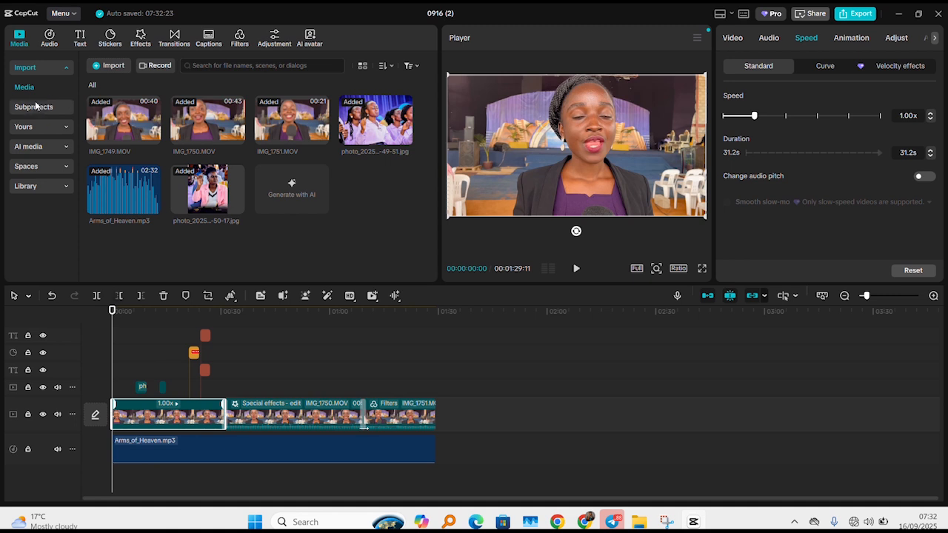
# Try to export the project, check which Pro features it uses, and go back to editing.
pyautogui.click(68, 18)
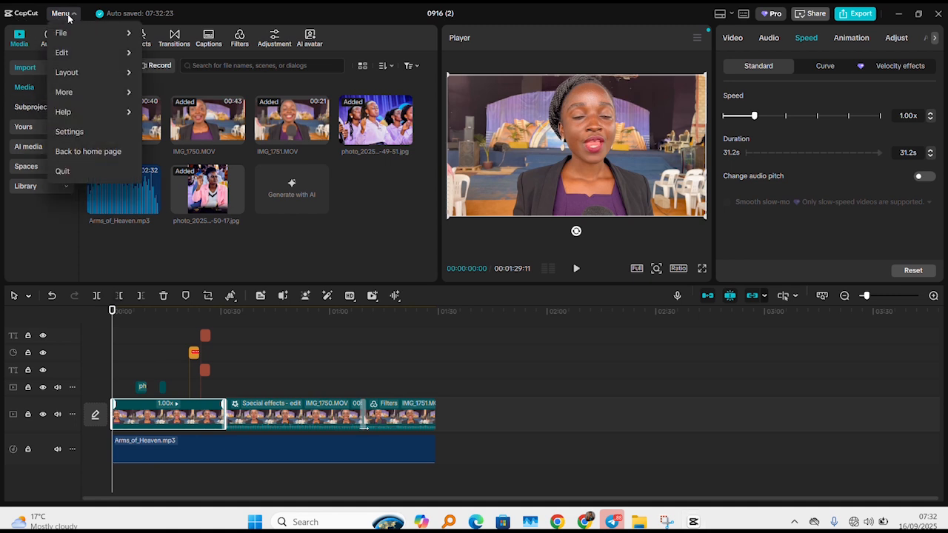
pyautogui.moveTo(134, 34)
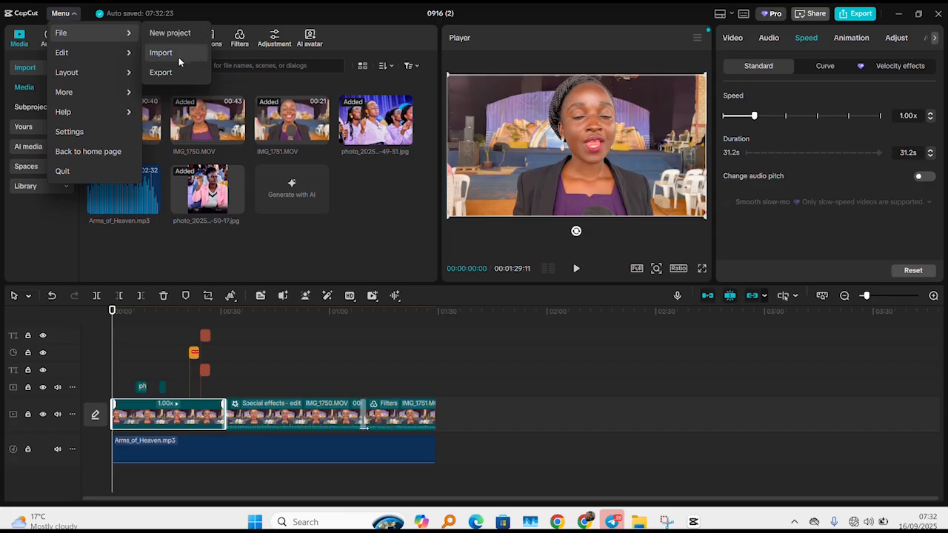
pyautogui.click(161, 73)
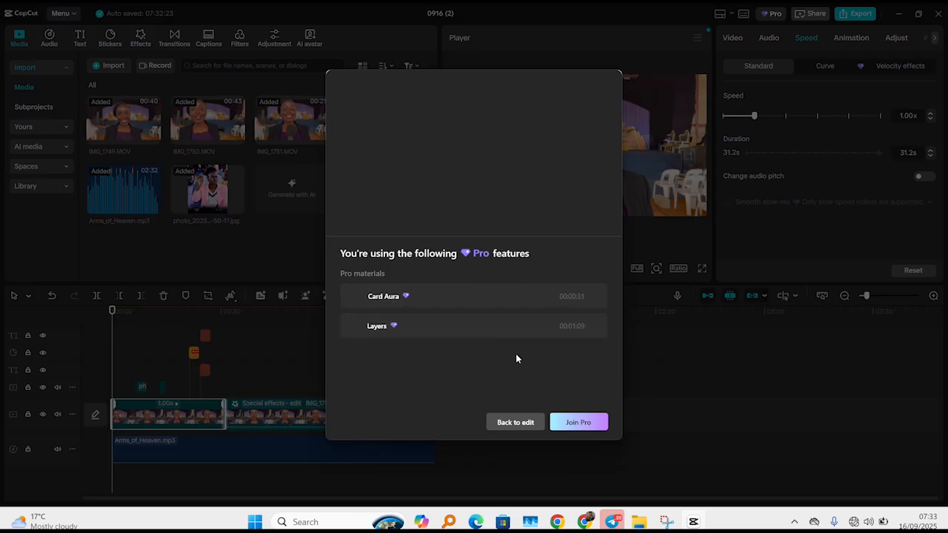
pyautogui.click(516, 423)
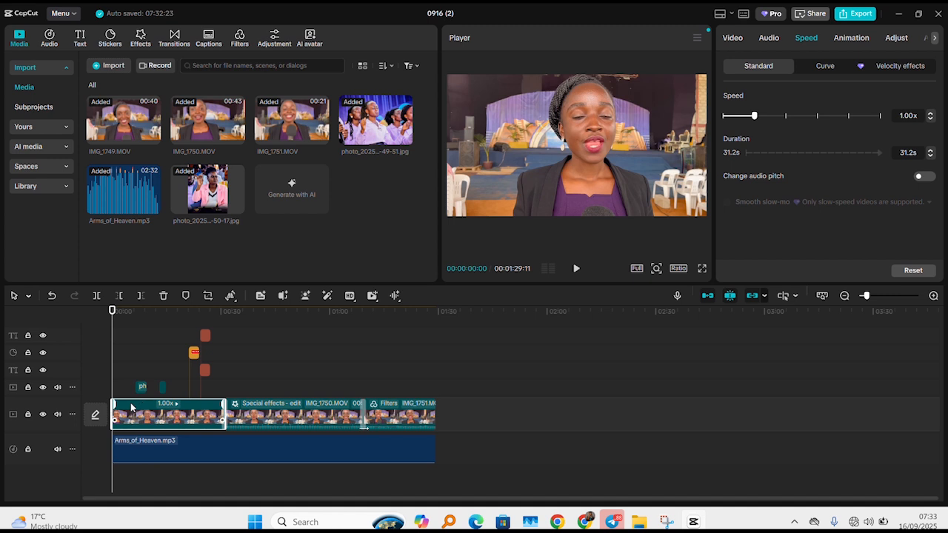
# Remove the Card Aura special effect from the IMG_1750.MOV clip in the main video track.
pyautogui.scroll(5, 130, 402)
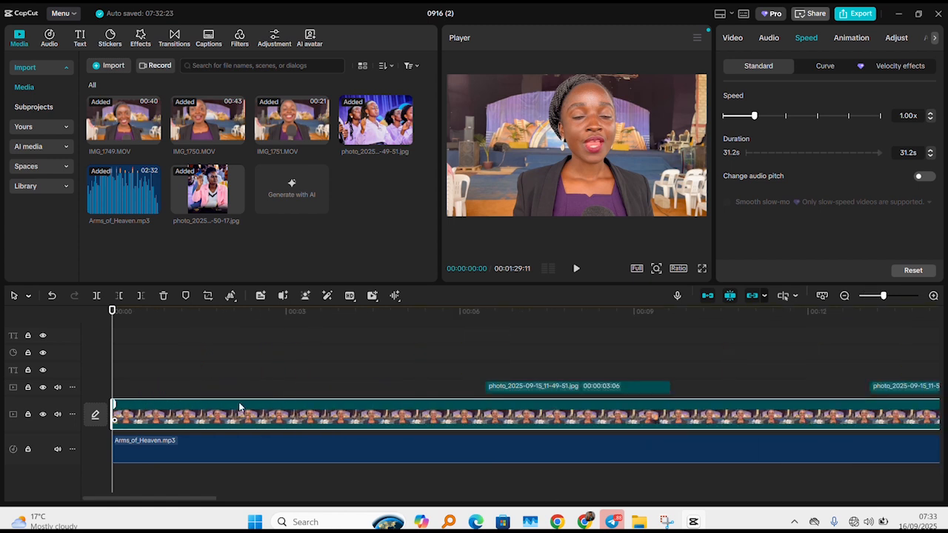
pyautogui.click(611, 386)
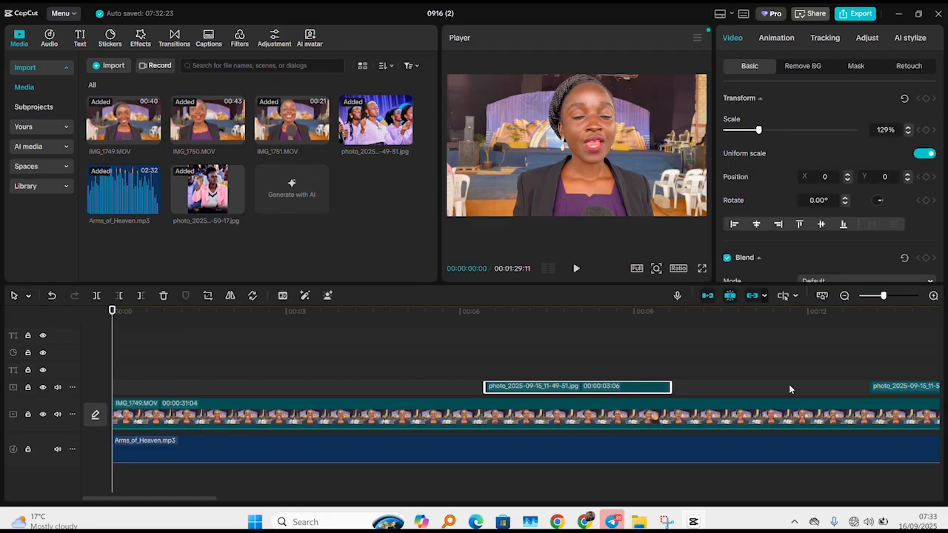
pyautogui.scroll(-3, 789, 384)
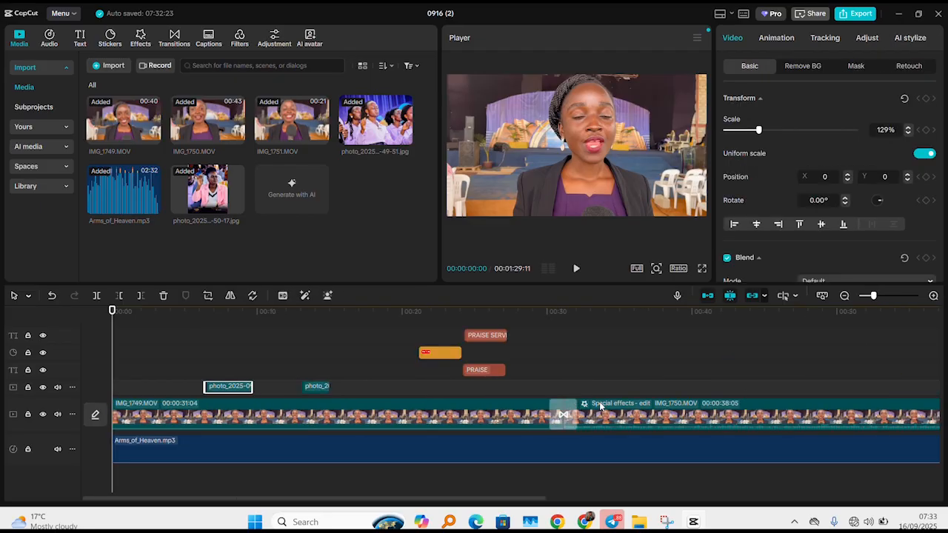
pyautogui.click(643, 410)
pyautogui.press('Delete')
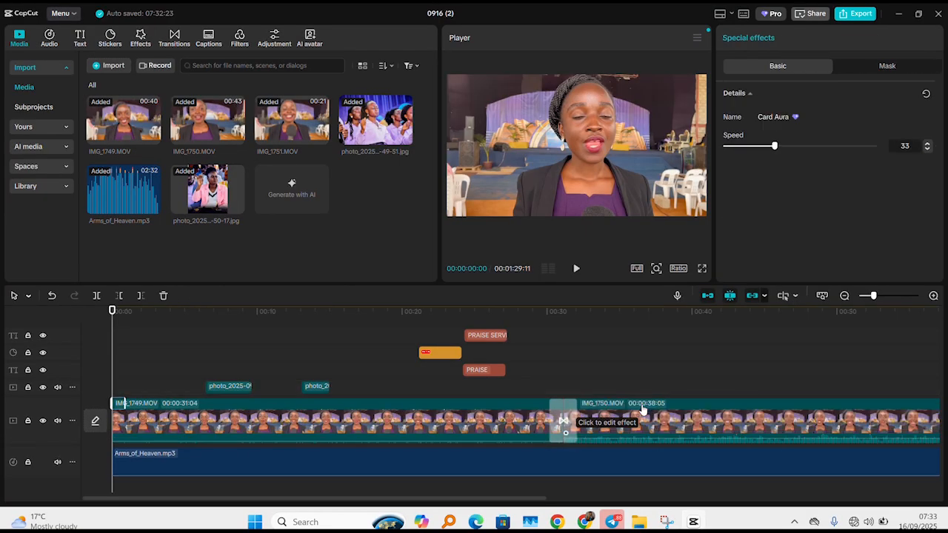
# Check the transition after the first clip, and delete the IMG_1751.MOV and IMG_1750.MOV clips from the main video track.
pyautogui.click(564, 420)
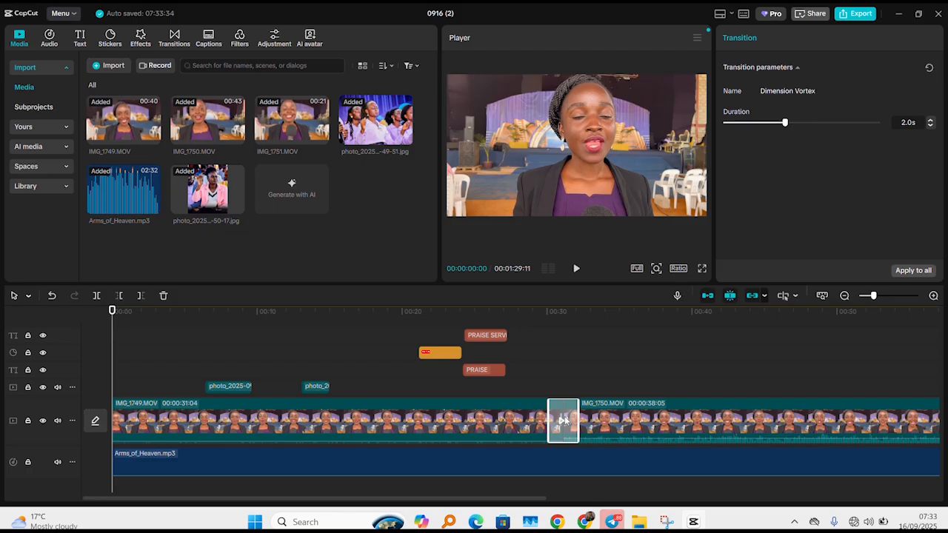
pyautogui.scroll(-4, 564, 420)
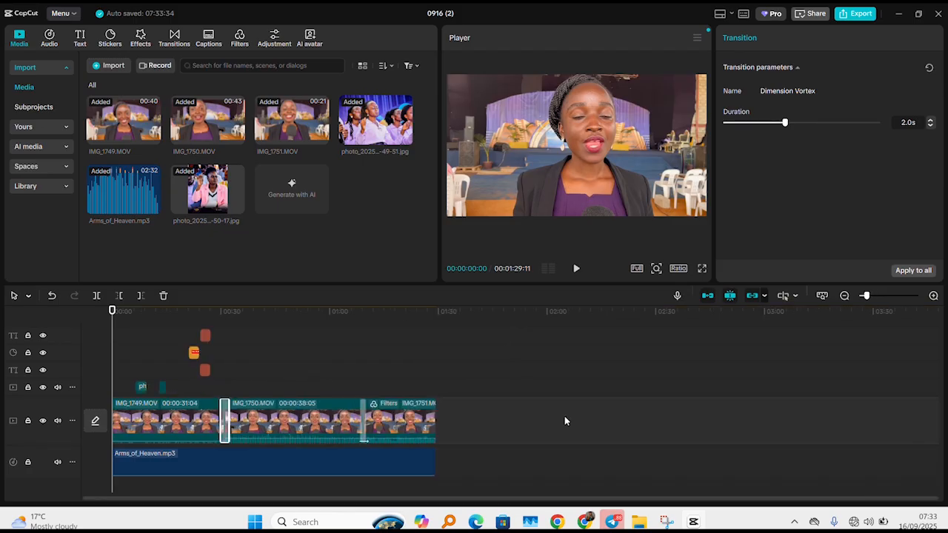
pyautogui.click(395, 406)
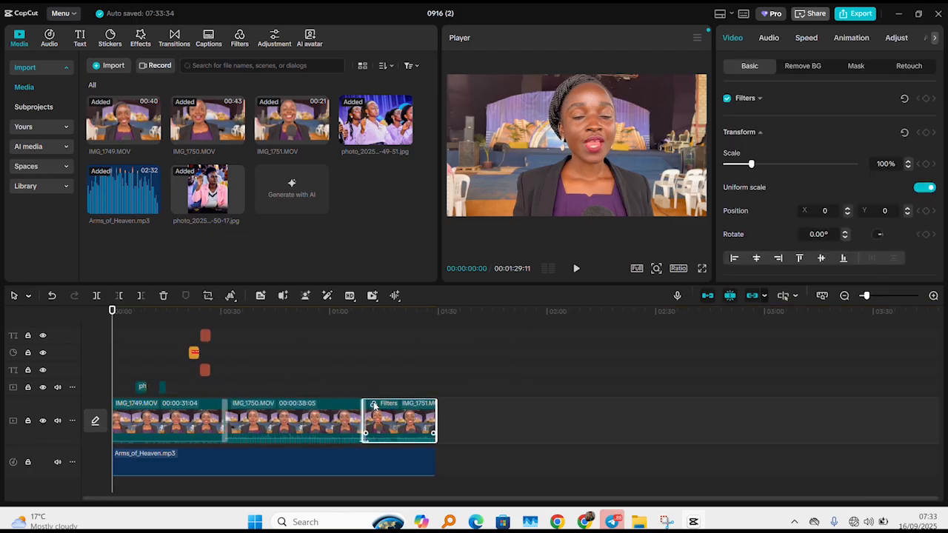
pyautogui.scroll(3, 375, 405)
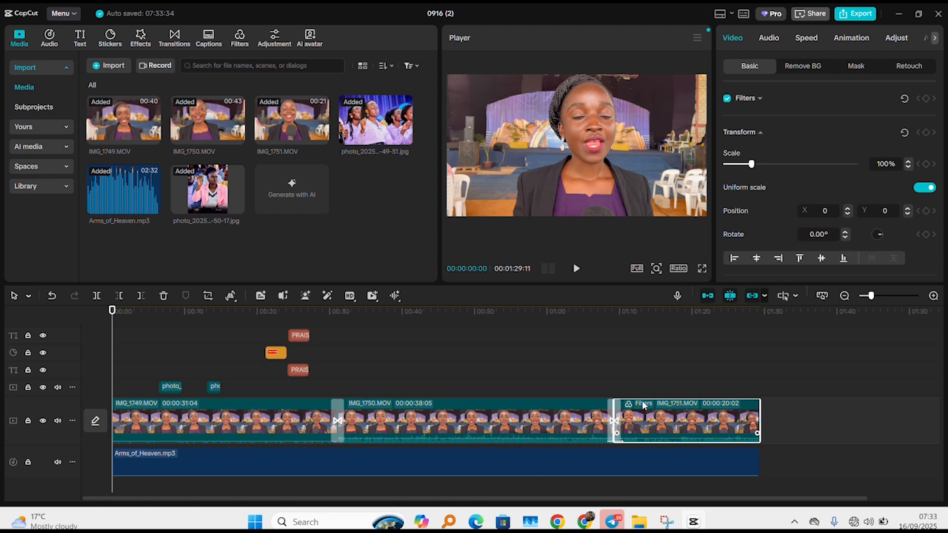
pyautogui.press('Delete')
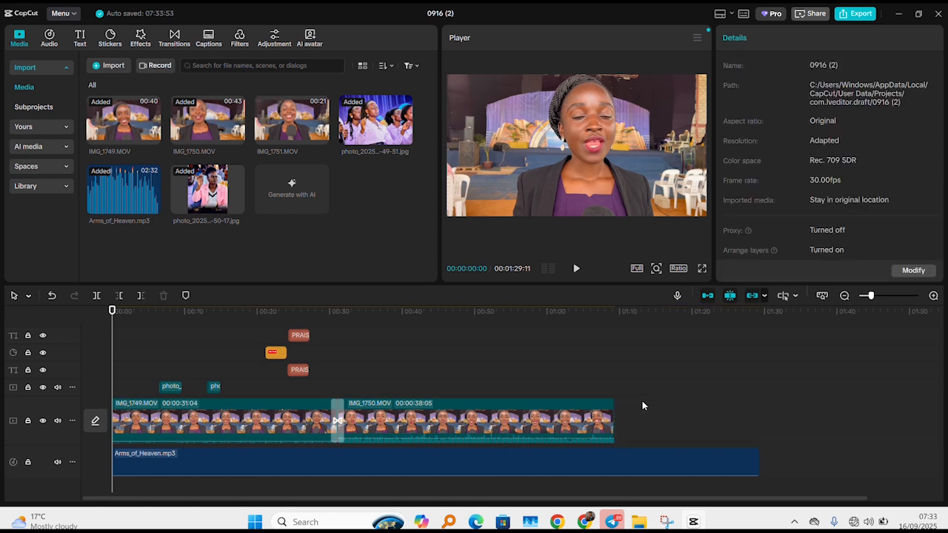
pyautogui.hotkey('ctrl', 'z')
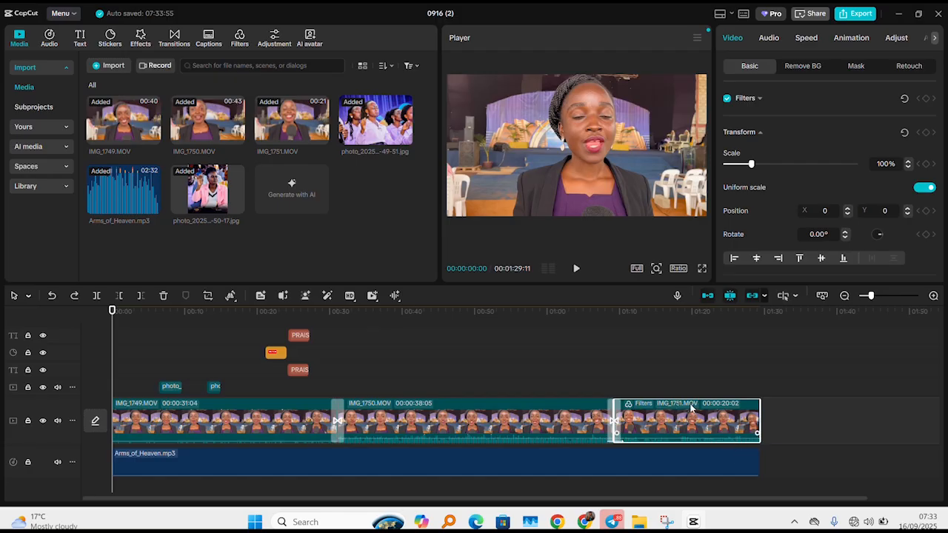
pyautogui.press('Delete')
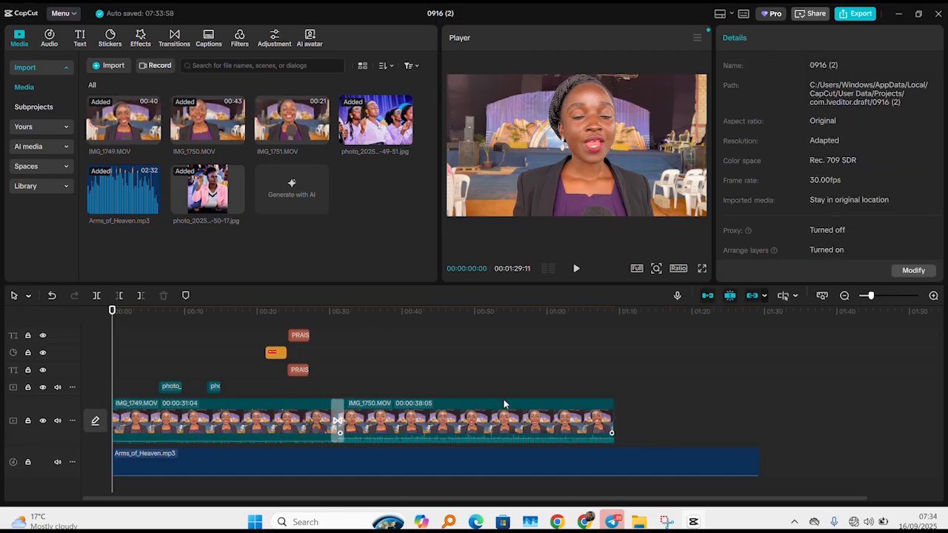
pyautogui.click(504, 402)
pyautogui.press('Delete')
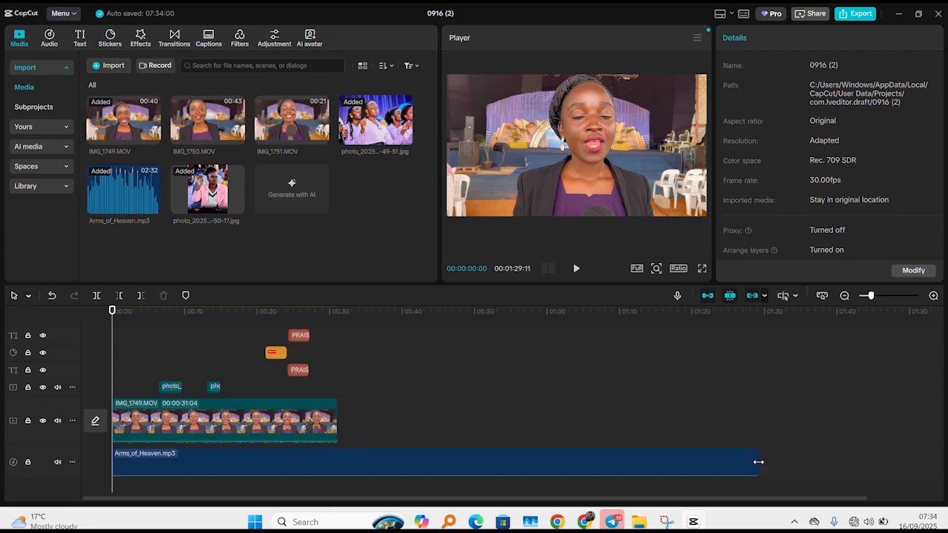
# Give Arms_of_Heaven.mp3 a 10.0 s fade-out and trim its end to the end of the IMG_1749.MOV clip at 00:00:31:04.
pyautogui.moveTo(757, 461); pyautogui.dragTo(453, 461)
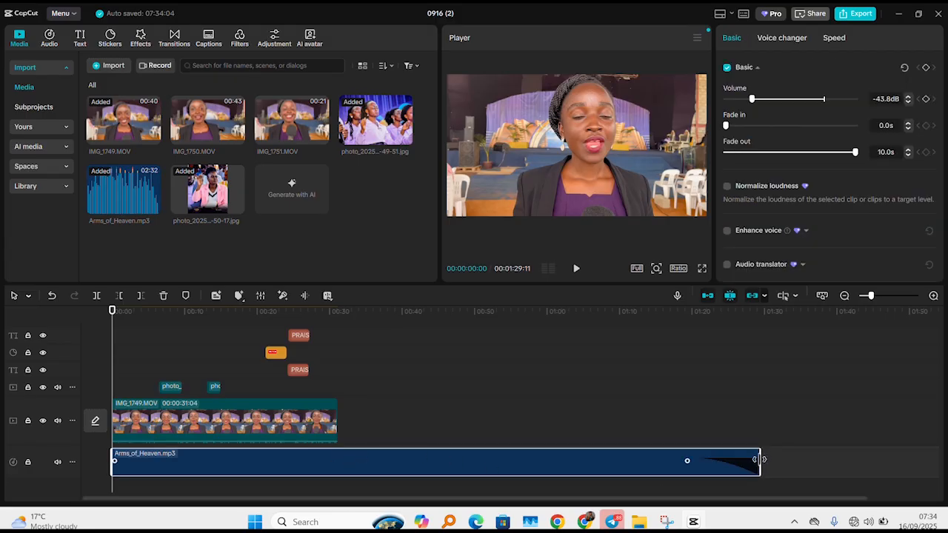
pyautogui.moveTo(757, 460); pyautogui.dragTo(631, 461)
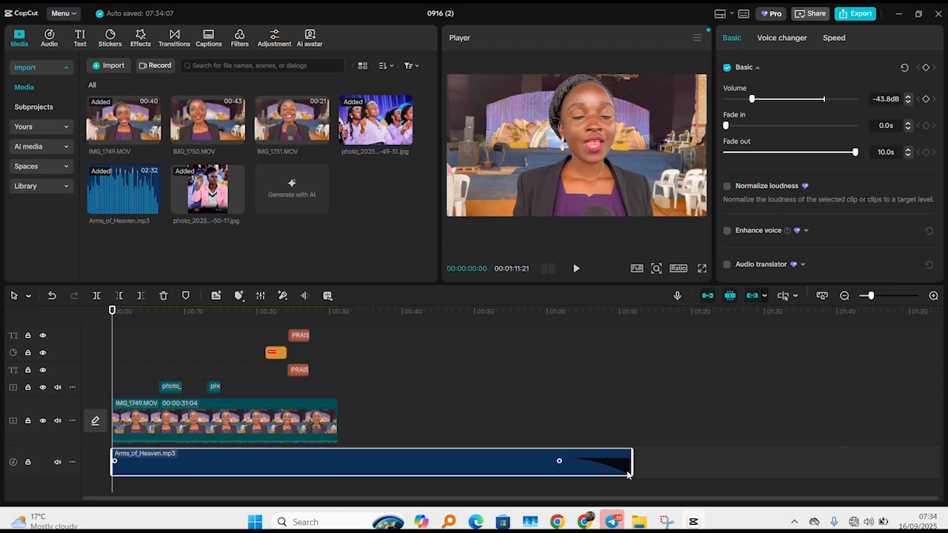
pyautogui.moveTo(634, 458); pyautogui.dragTo(337, 447)
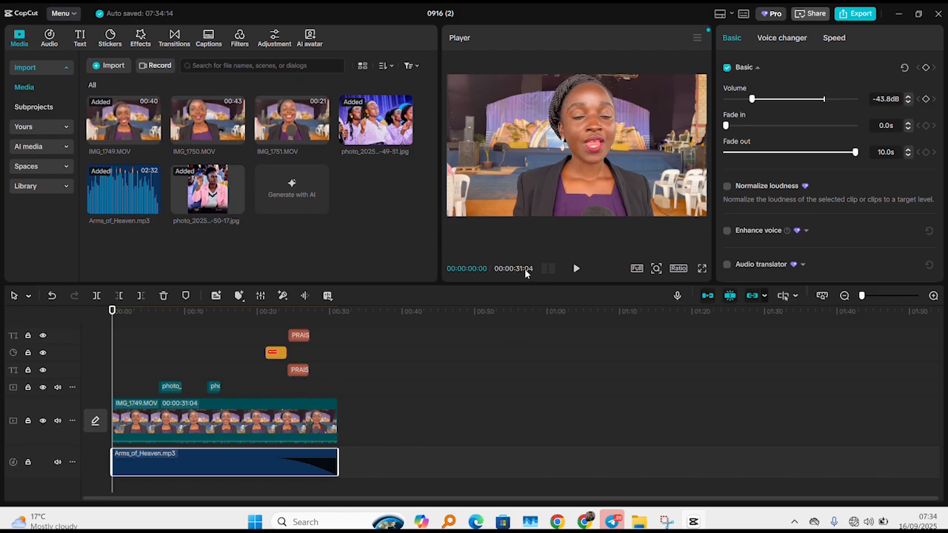
# Start exporting the project and name the exported video PRAISE SERVICE.
pyautogui.click(61, 14)
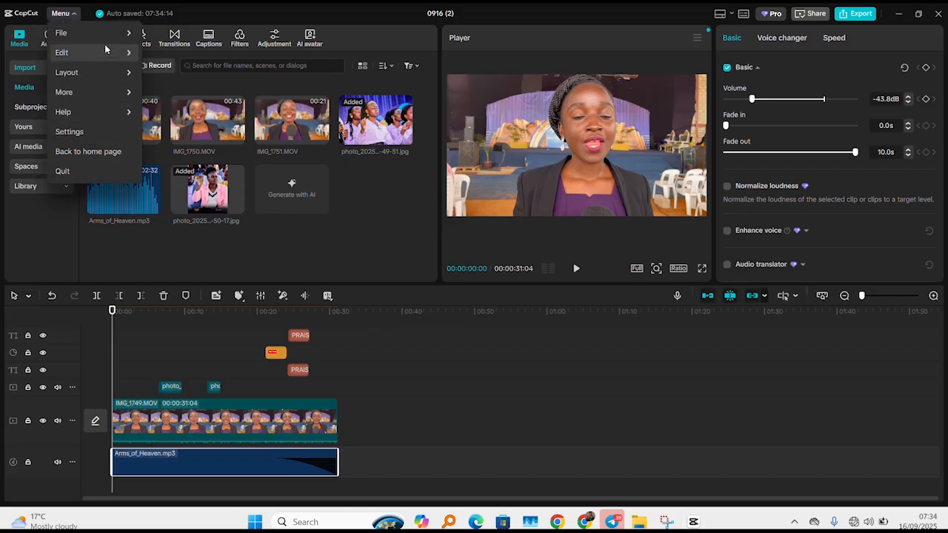
pyautogui.moveTo(119, 34)
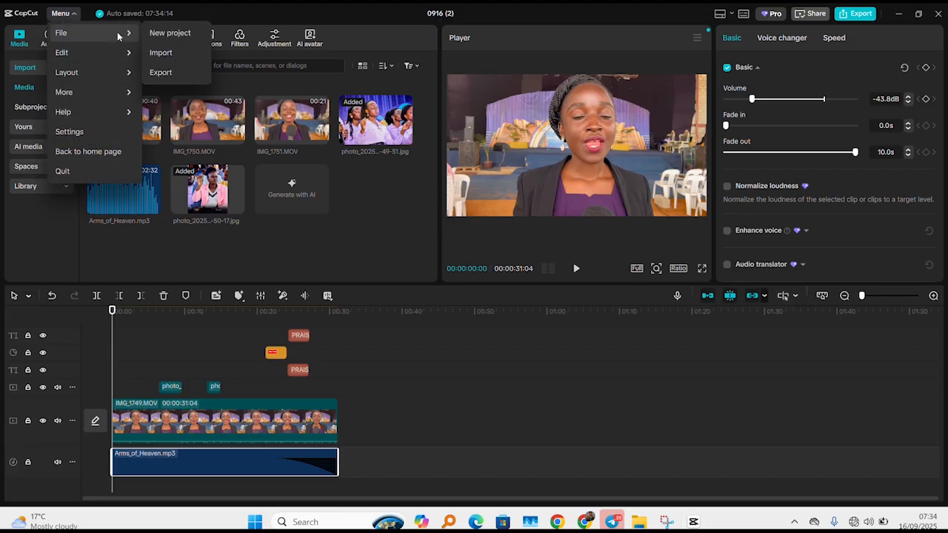
pyautogui.click(189, 70)
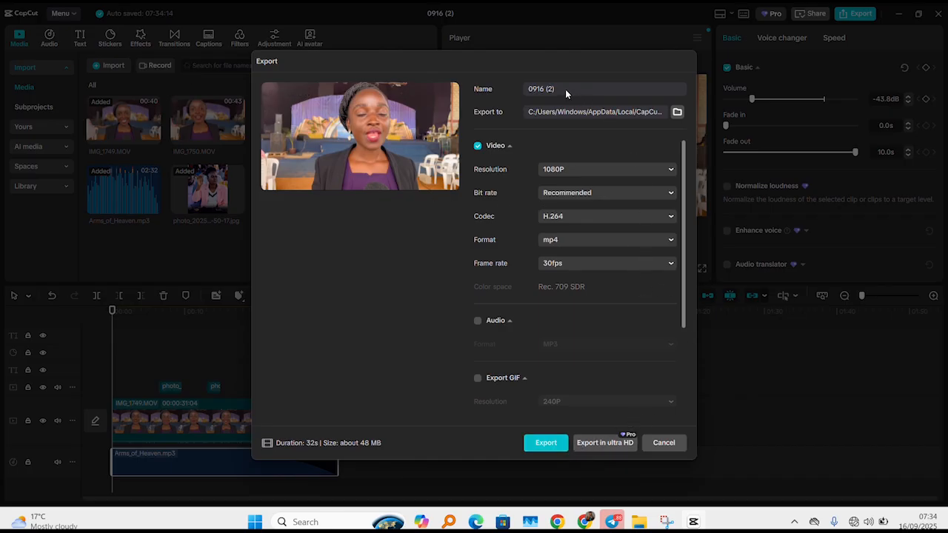
pyautogui.moveTo(565, 88); pyautogui.dragTo(500, 87)
pyautogui.write('PRAISE SERVICE')
# Set the export location to the video capcut folder inside prking > GMA on Data Disk (D:).
pyautogui.click(676, 114)
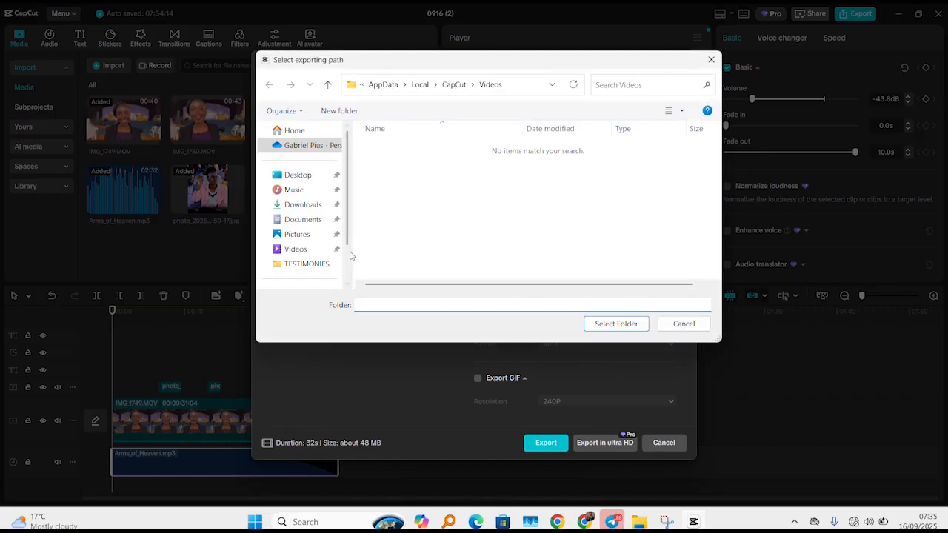
pyautogui.scroll(-2, 344, 260)
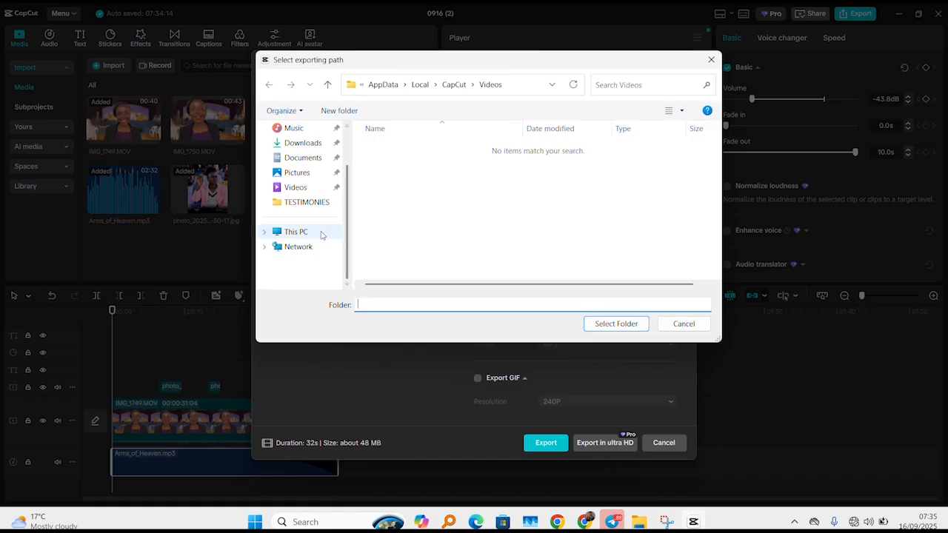
pyautogui.click(285, 232)
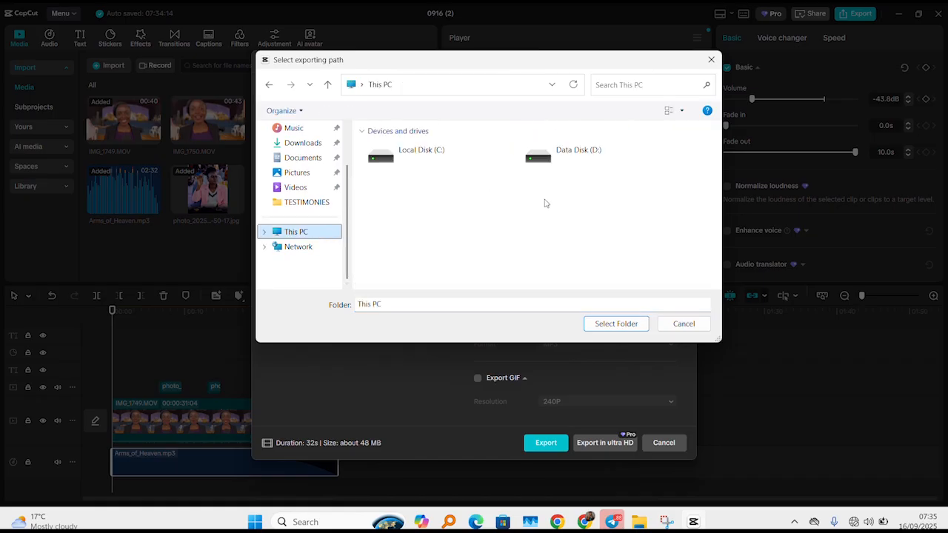
pyautogui.click(601, 157)
pyautogui.doubleClick(602, 157)
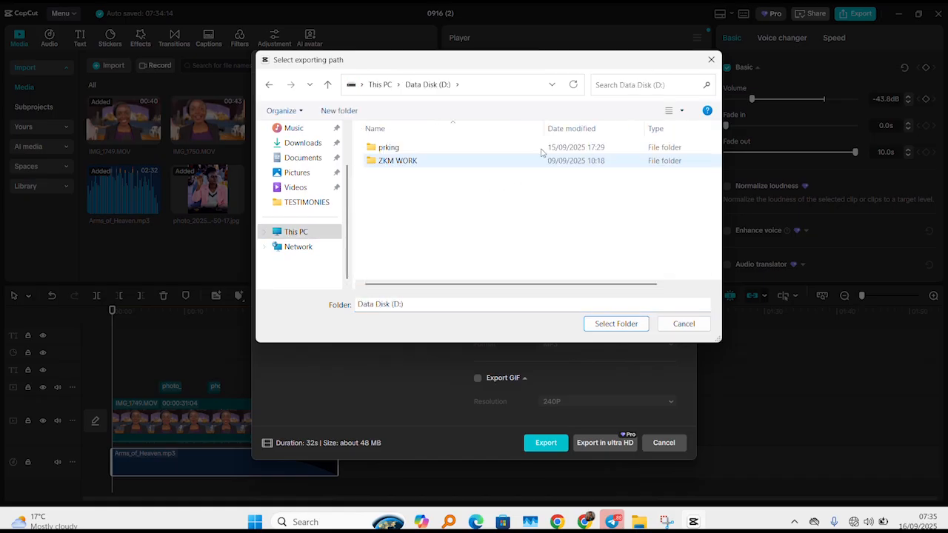
pyautogui.click(435, 158)
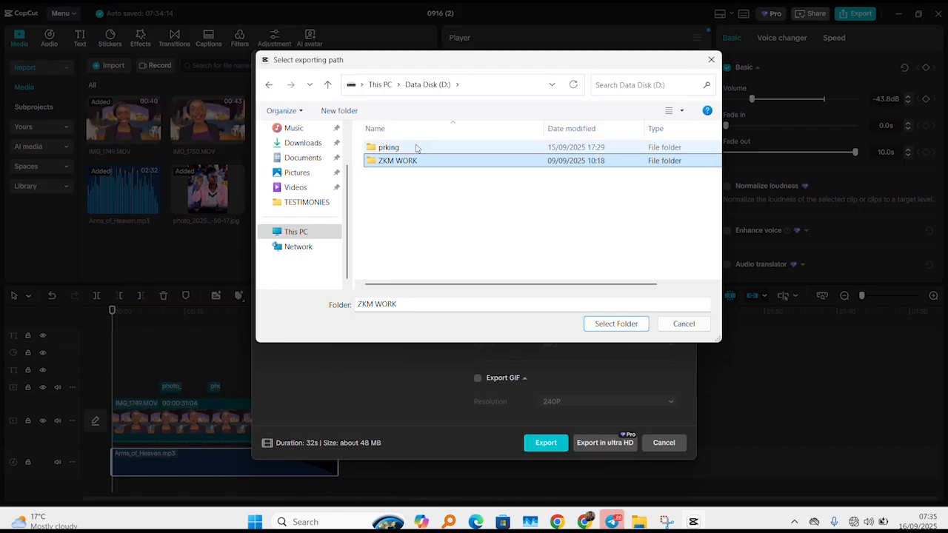
pyautogui.click(415, 147)
pyautogui.doubleClick(415, 147)
pyautogui.click(539, 157)
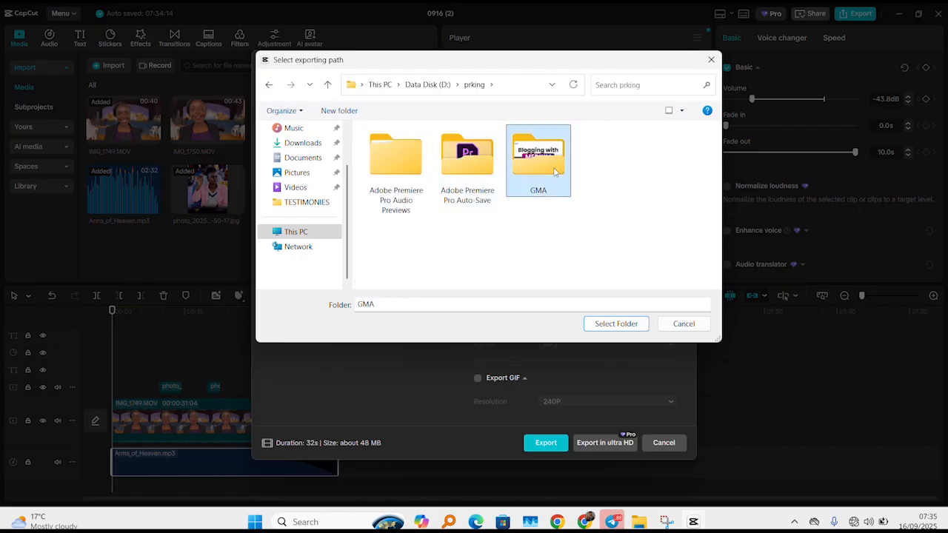
pyautogui.doubleClick(539, 158)
pyautogui.click(407, 169)
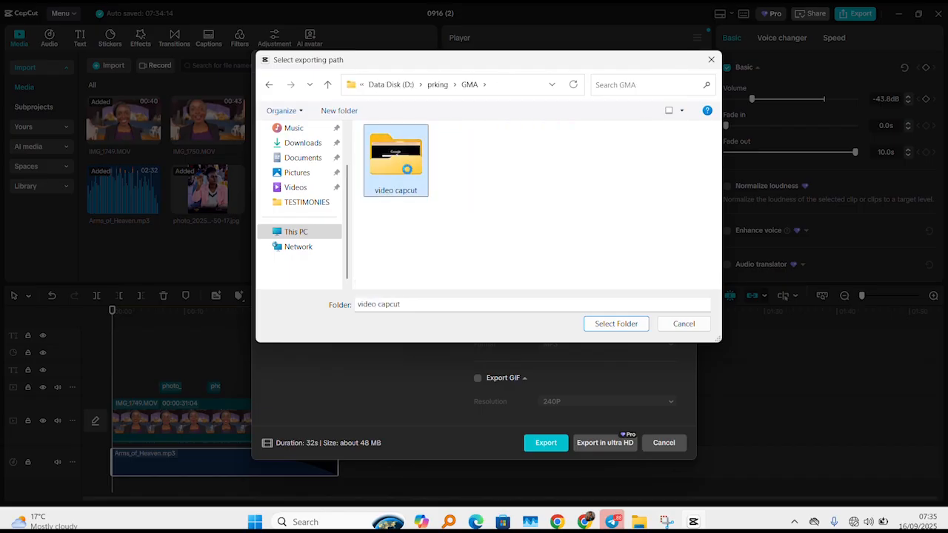
pyautogui.doubleClick(407, 169)
pyautogui.click(609, 327)
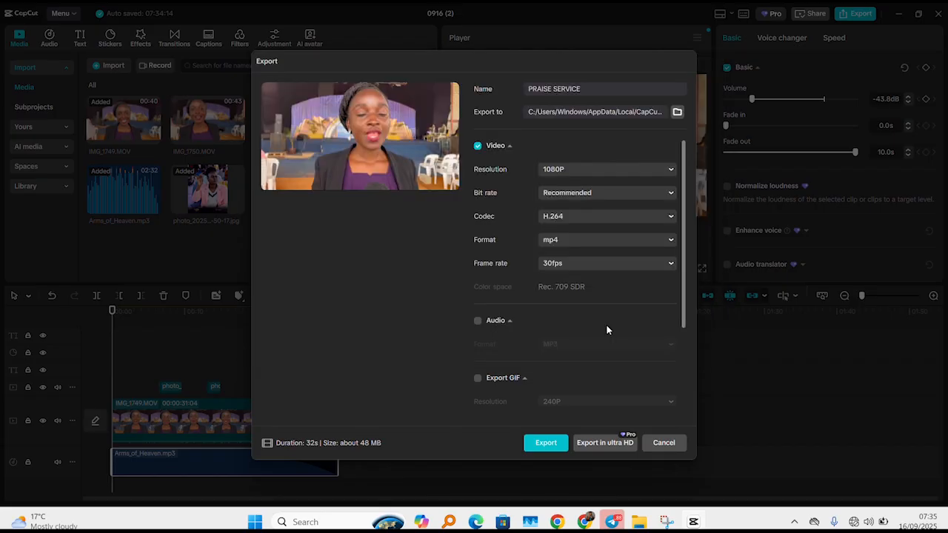
# Check the available resolution and frame rate options for the video export.
pyautogui.click(670, 172)
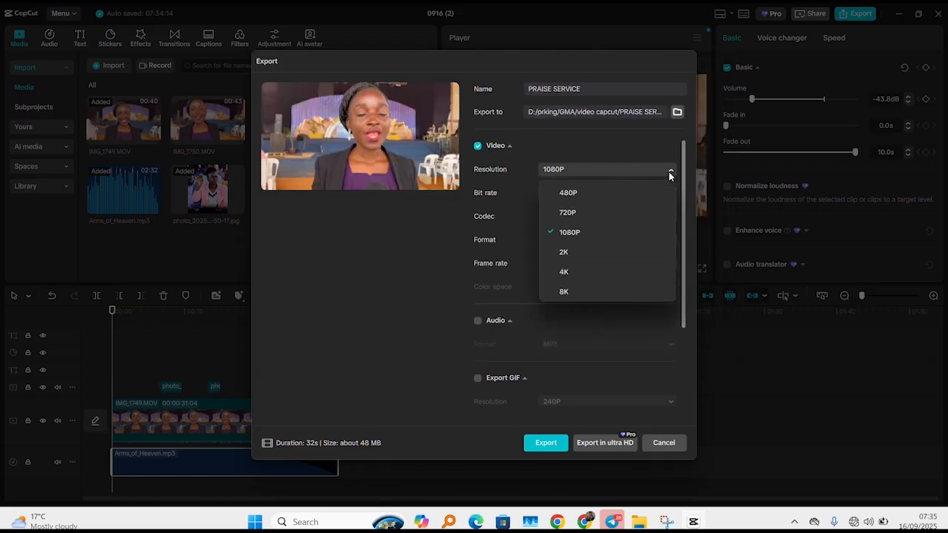
pyautogui.click(670, 174)
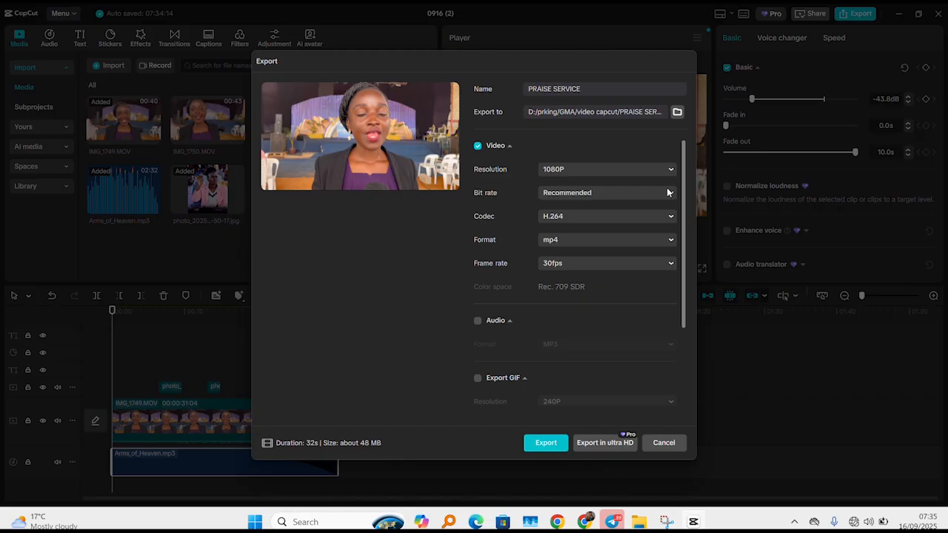
pyautogui.click(672, 266)
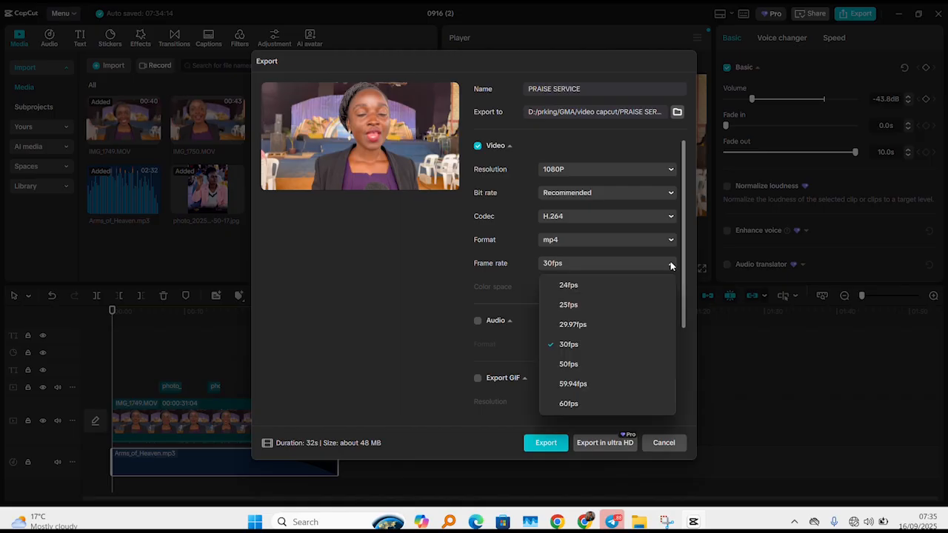
pyautogui.click(512, 274)
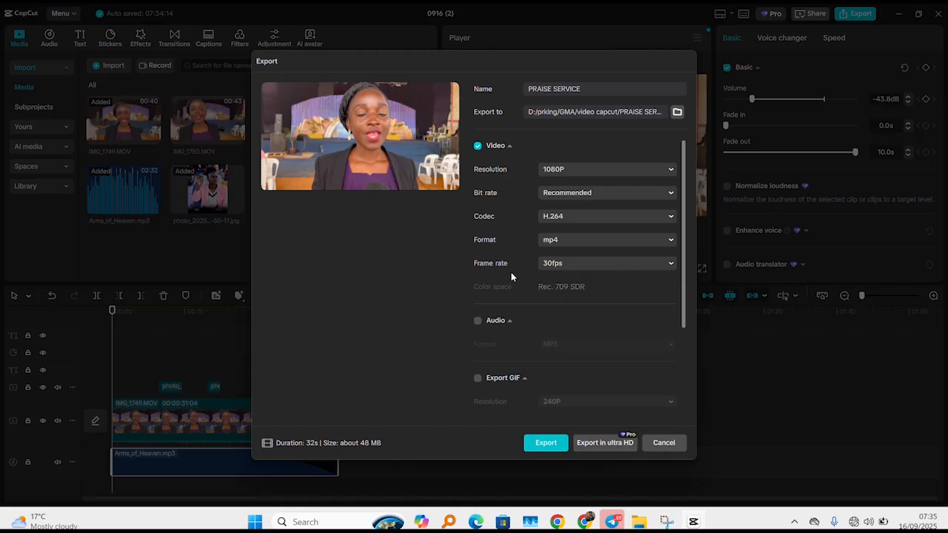
# Include a separate MP3 audio file, export the project, and dismiss the sharing options once the video is saved.
pyautogui.click(478, 322)
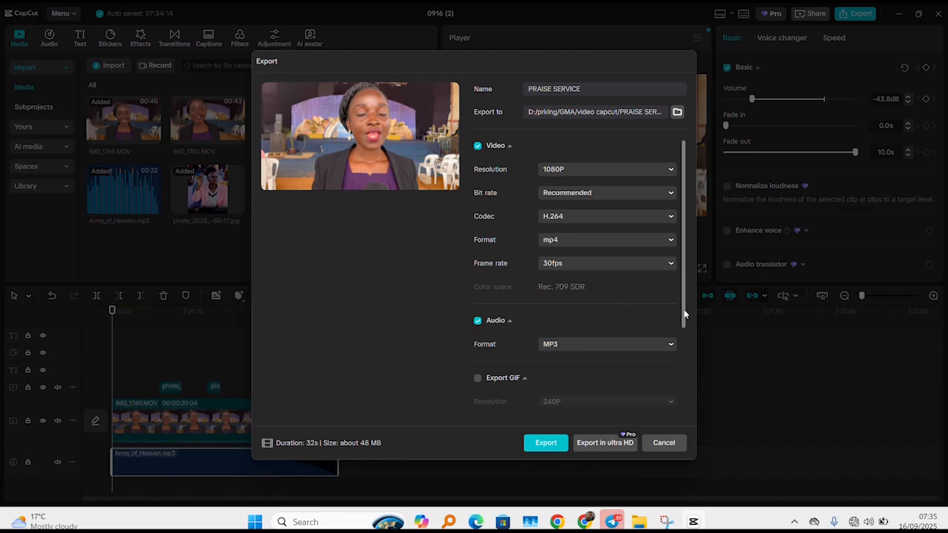
pyautogui.moveTo(685, 315); pyautogui.dragTo(686, 408)
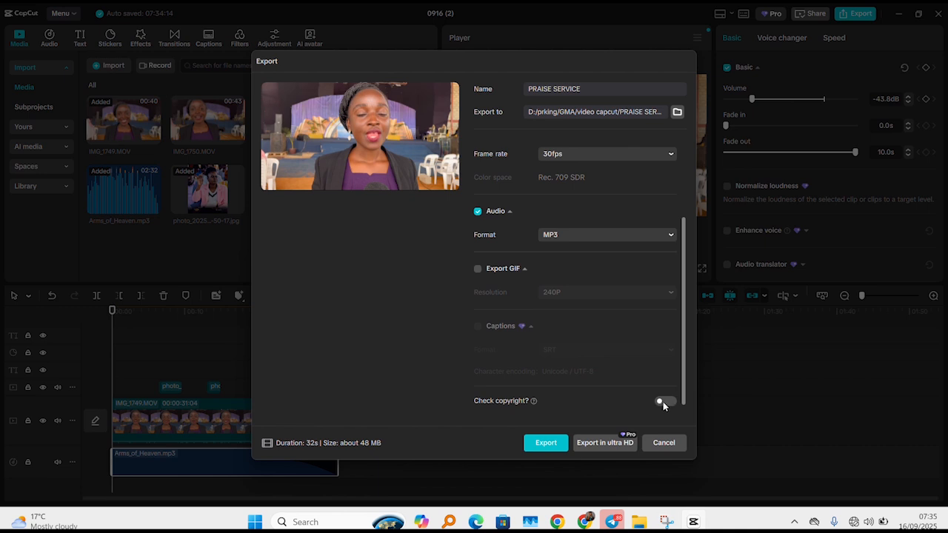
pyautogui.click(544, 443)
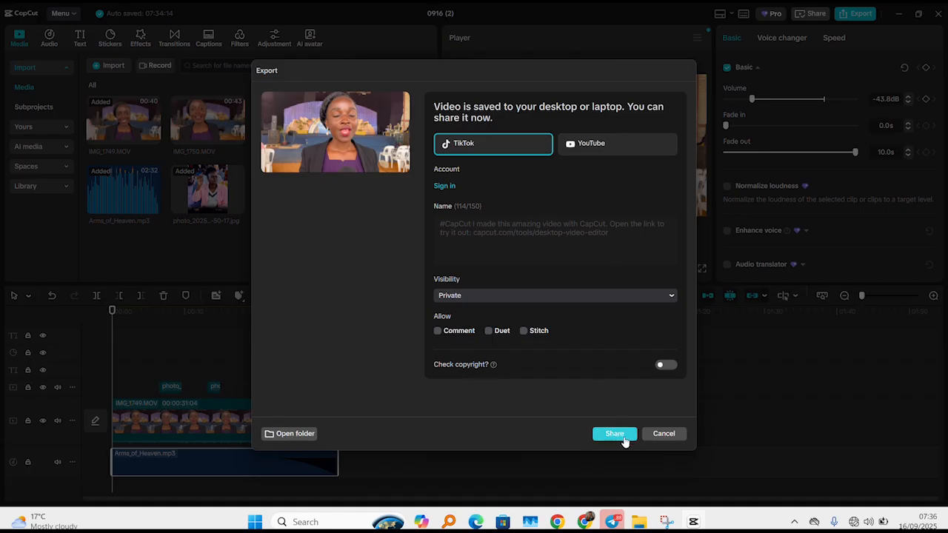
pyautogui.click(662, 439)
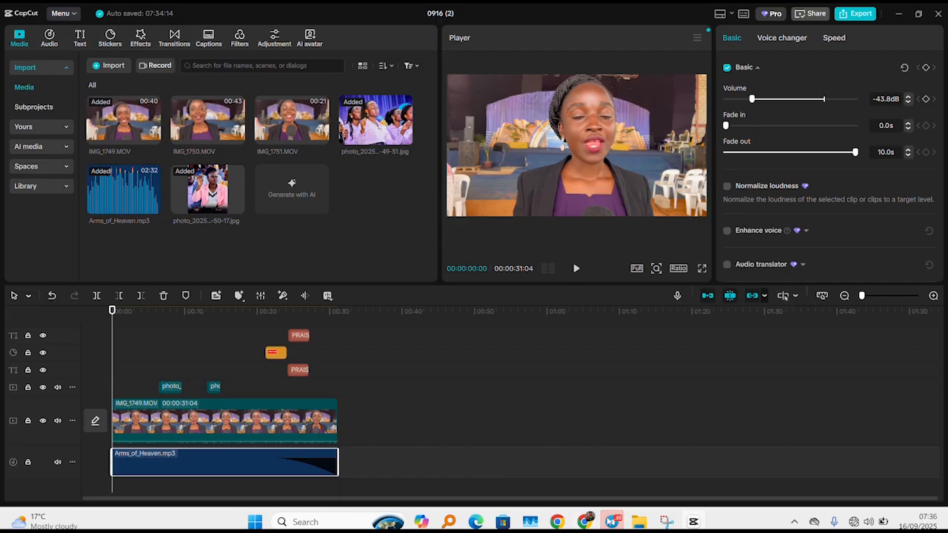
# Switch to File Explorer, open D:\prking\GMA\video capcut\PRAISE SERVICE, and show the exported files as large thumbnails.
pyautogui.moveTo(639, 523)
pyautogui.moveTo(676, 465)
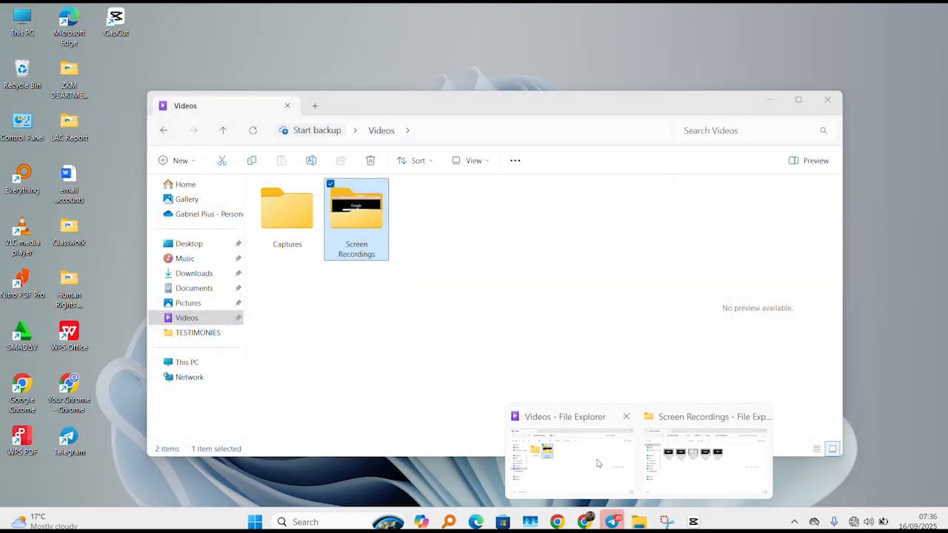
pyautogui.click(571, 458)
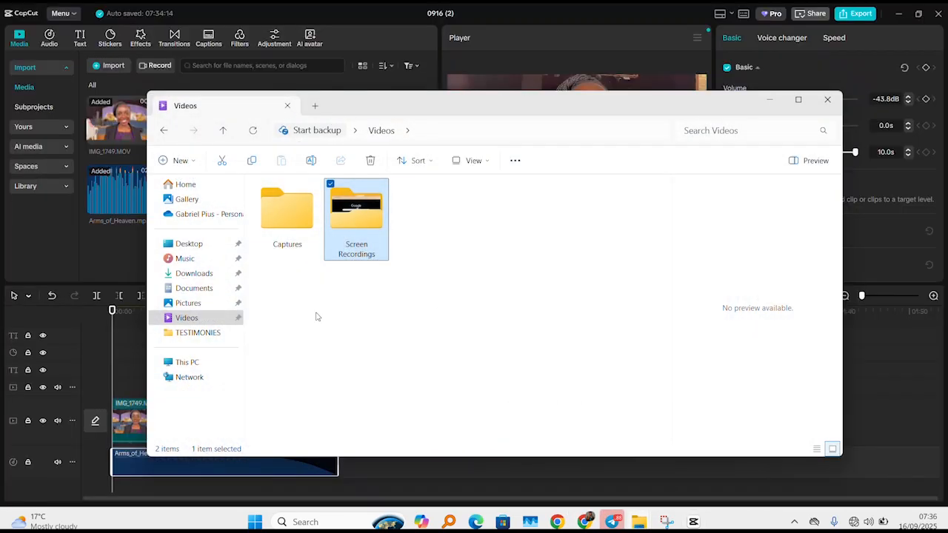
pyautogui.click(191, 363)
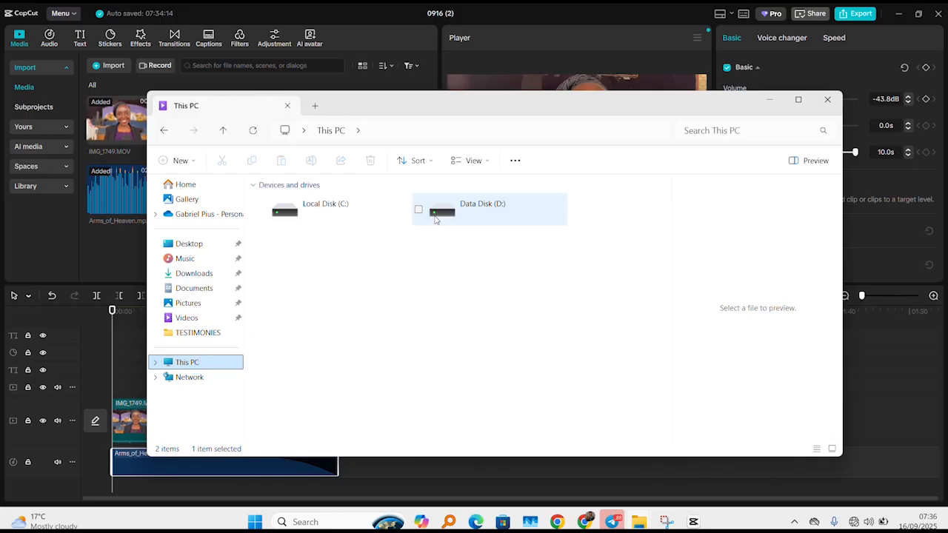
pyautogui.doubleClick(520, 204)
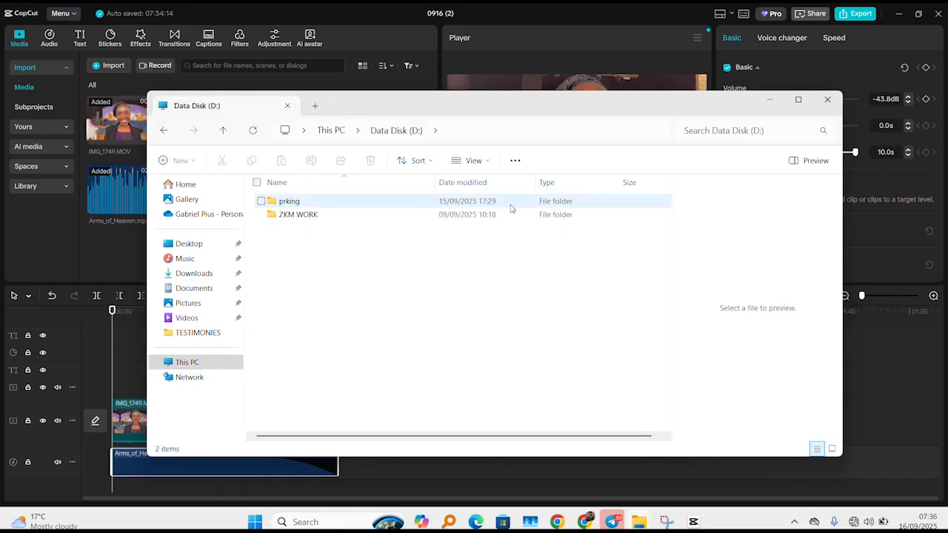
pyautogui.doubleClick(349, 200)
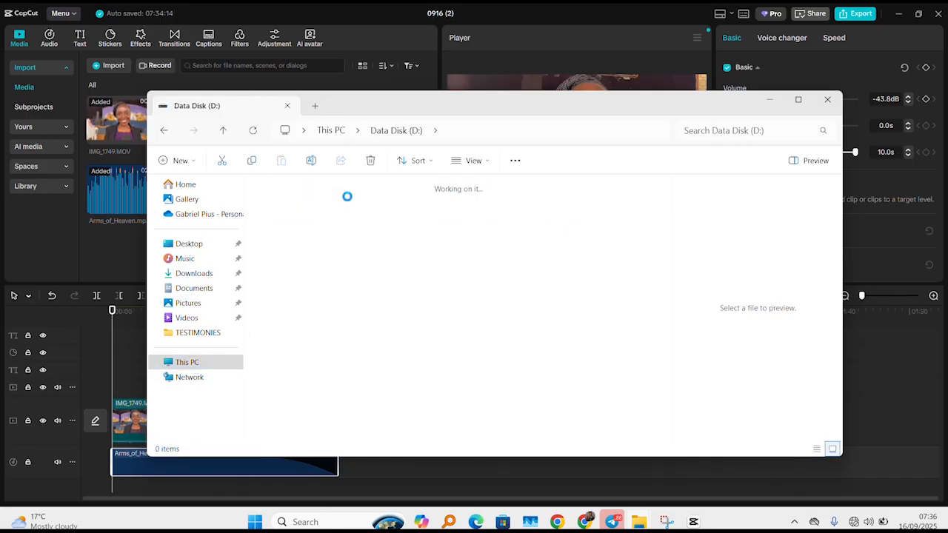
pyautogui.doubleClick(425, 222)
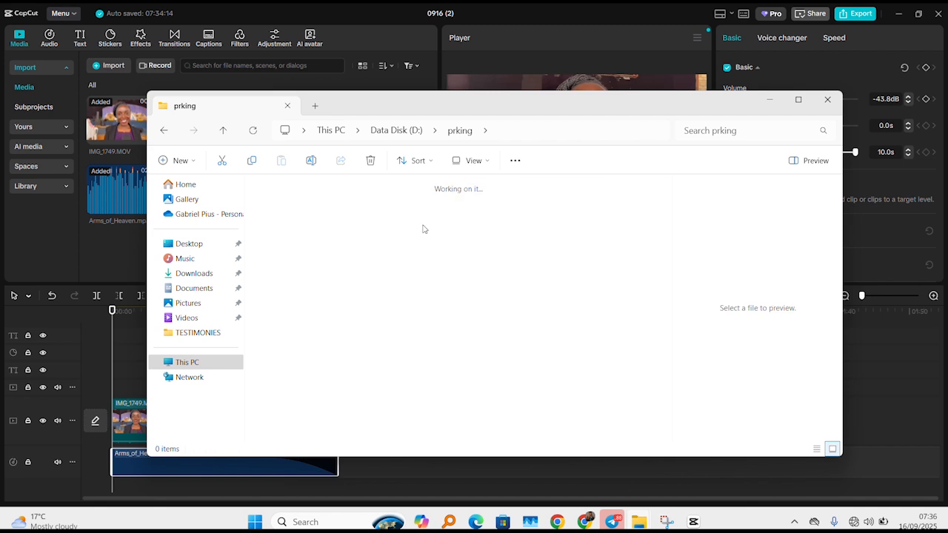
pyautogui.doubleClick(296, 222)
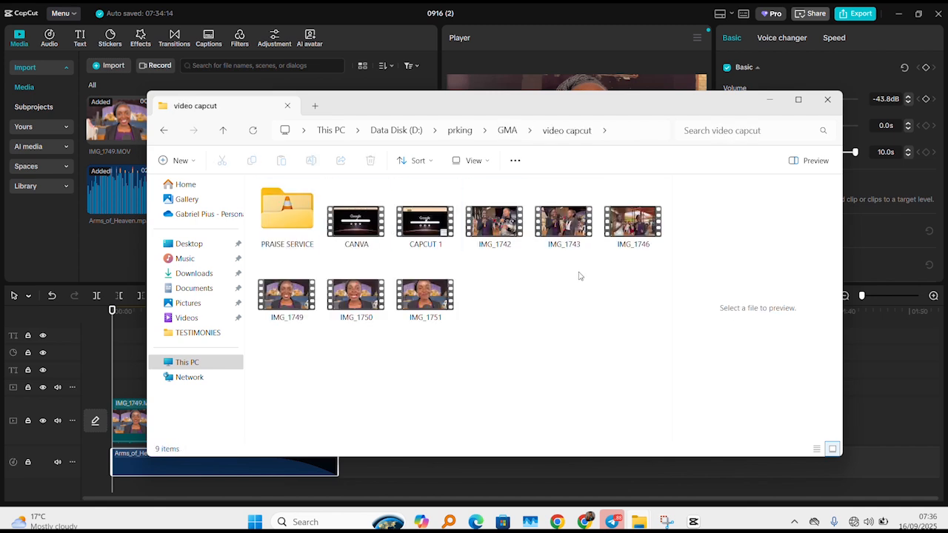
pyautogui.doubleClick(307, 234)
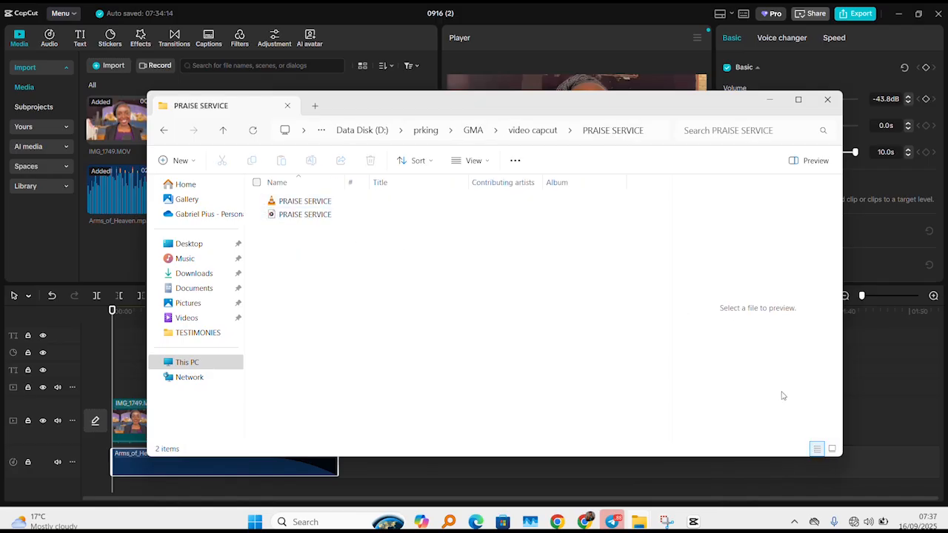
pyautogui.click(833, 450)
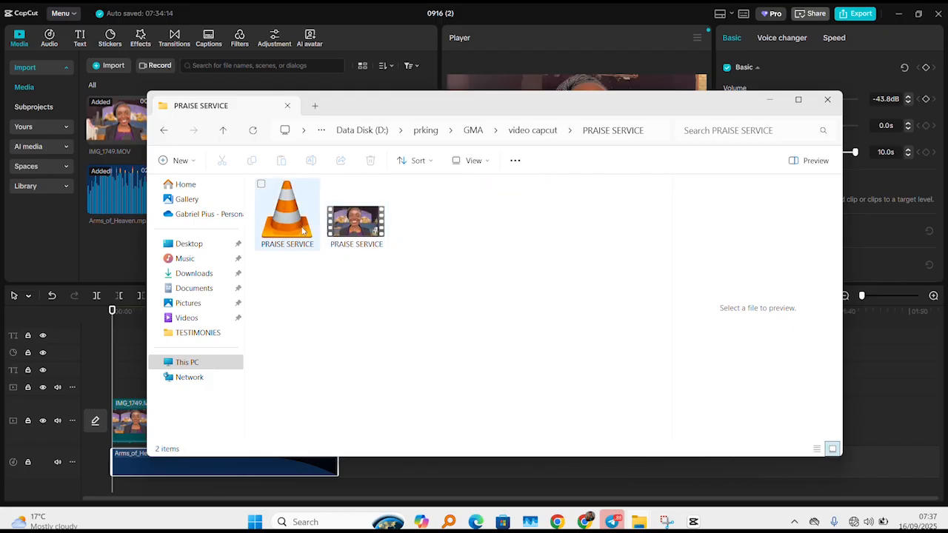
# Play the exported PRAISE SERVICE video to check it, close the player, and return to the CapCut project.
pyautogui.click(356, 224)
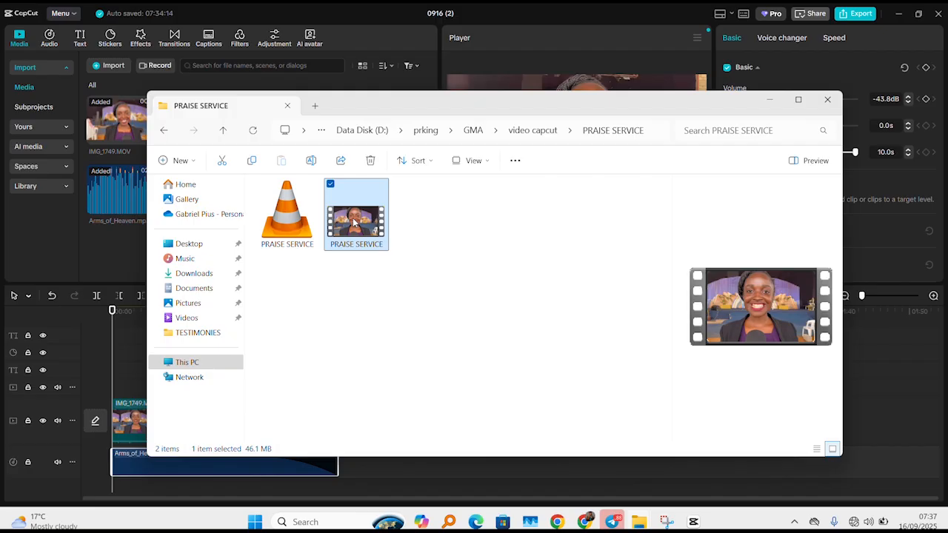
pyautogui.rightClick(356, 222)
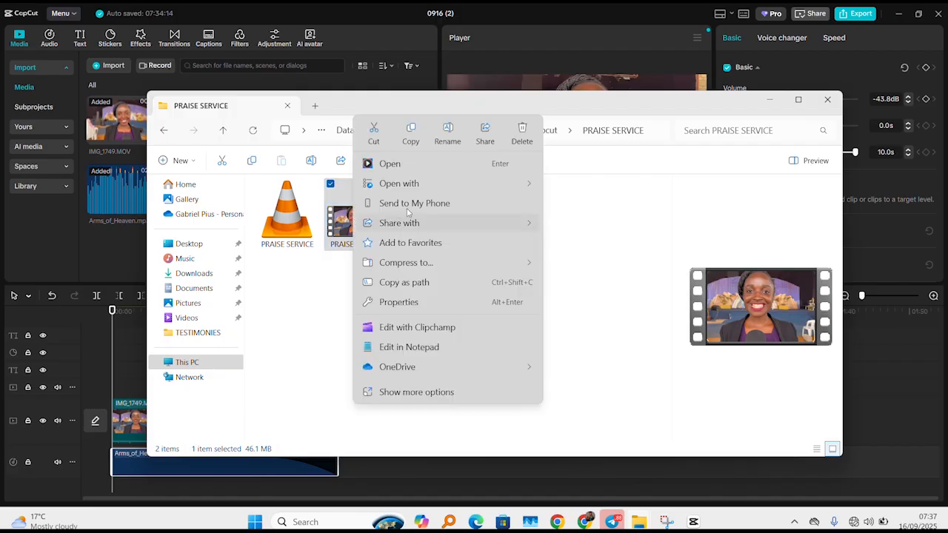
pyautogui.click(483, 163)
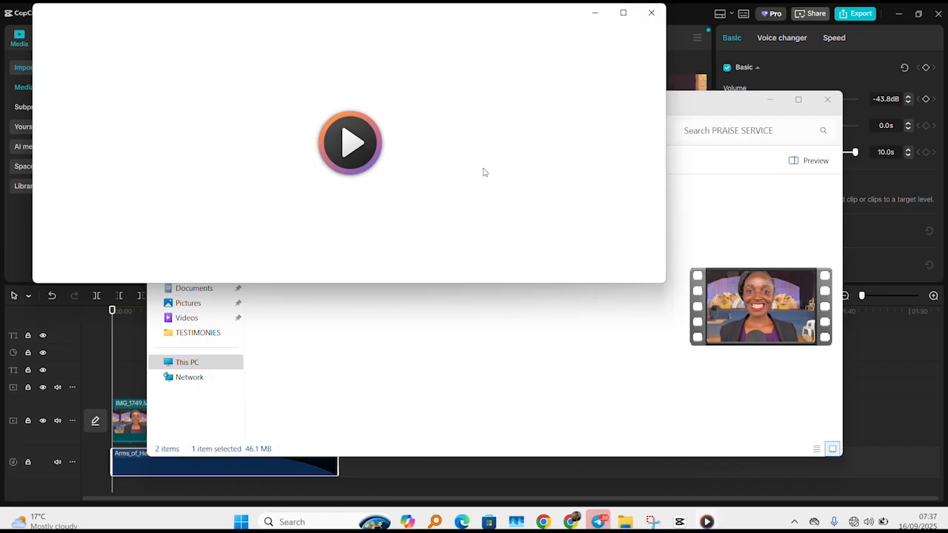
pyautogui.click(364, 148)
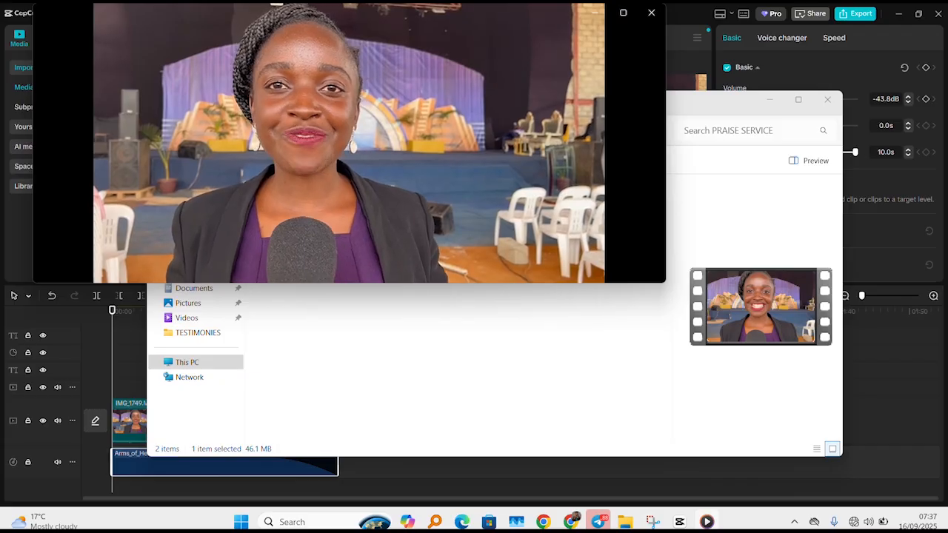
pyautogui.click(651, 13)
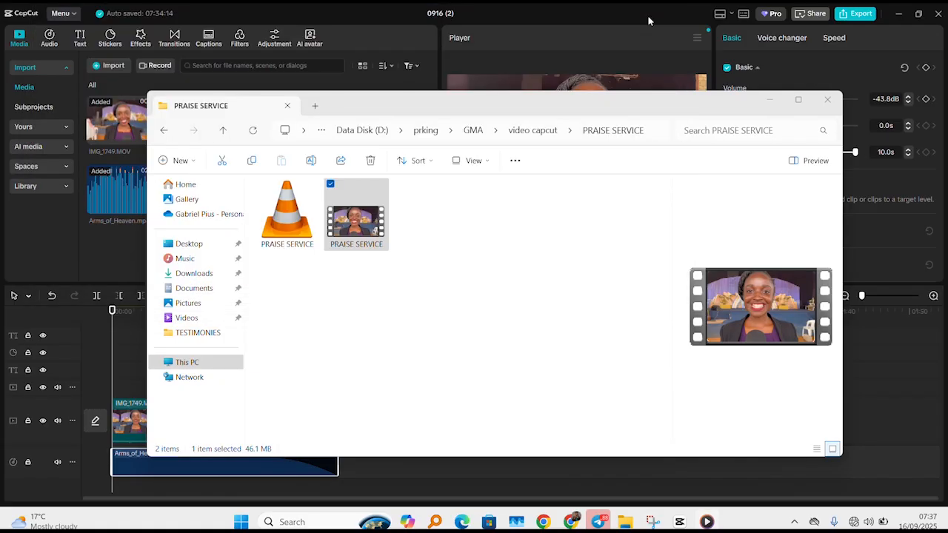
pyautogui.click(774, 101)
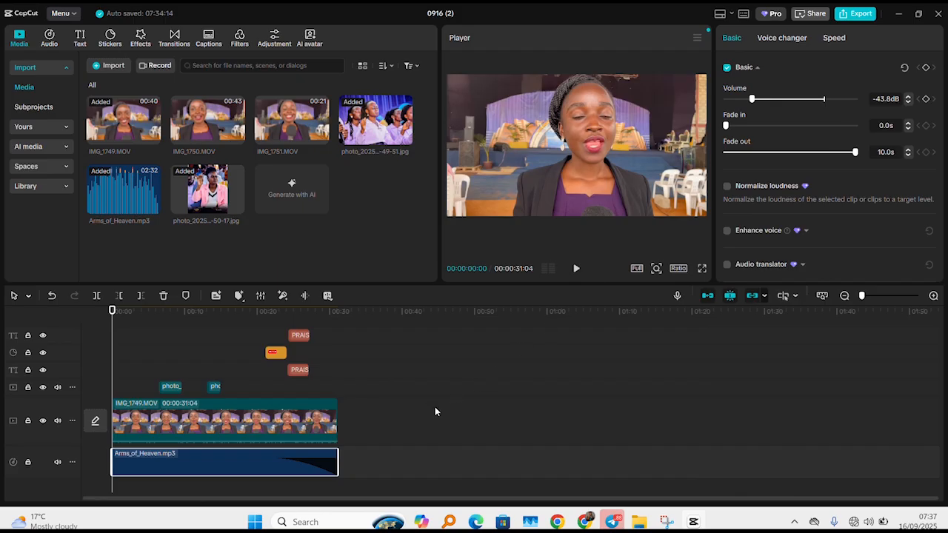